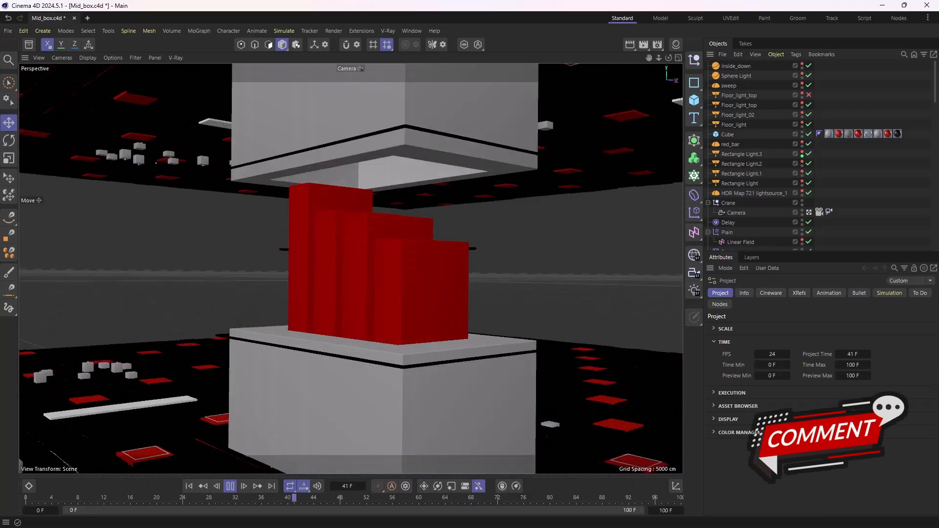
# Review the camera animation from the start, and examine the whole scene and camera placement in the free perspective view.
pyautogui.click(229, 486)
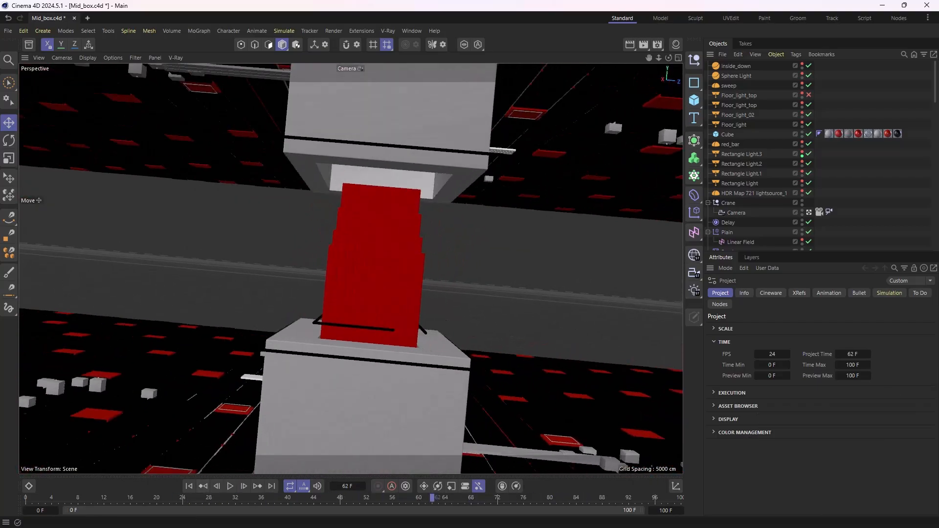
pyautogui.moveTo(87, 498); pyautogui.dragTo(25, 498)
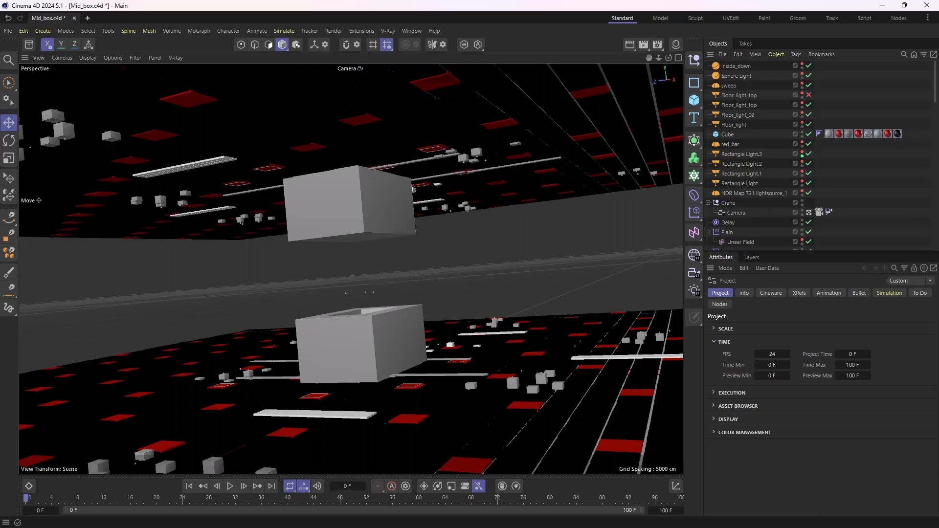
pyautogui.press('F5')
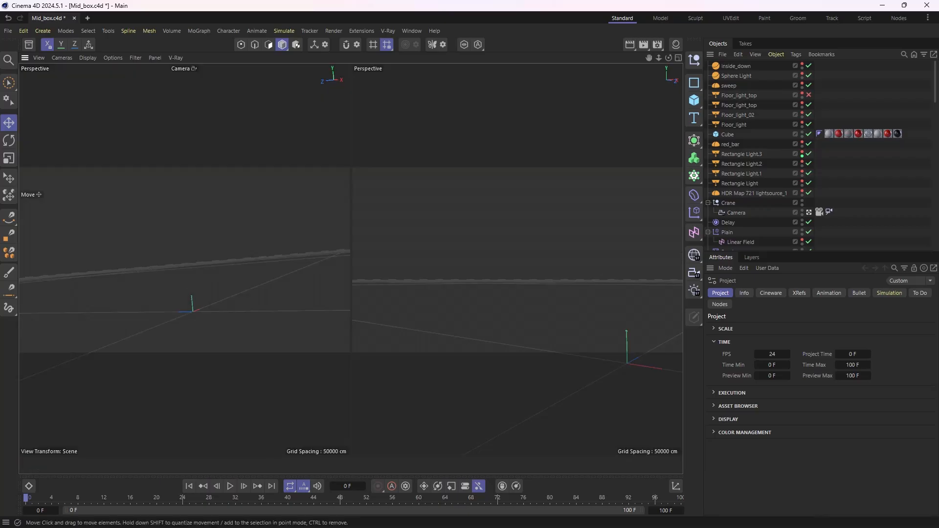
pyautogui.press('F2')
pyautogui.scroll(-8, 364, 243)
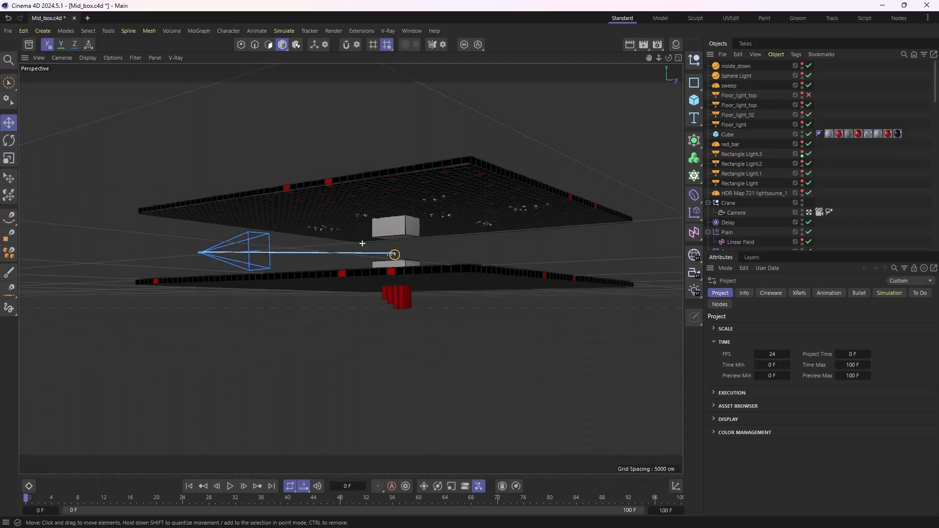
pyautogui.moveTo(363, 243); pyautogui.dragTo(378, 284)
pyautogui.scroll(2, 379, 284)
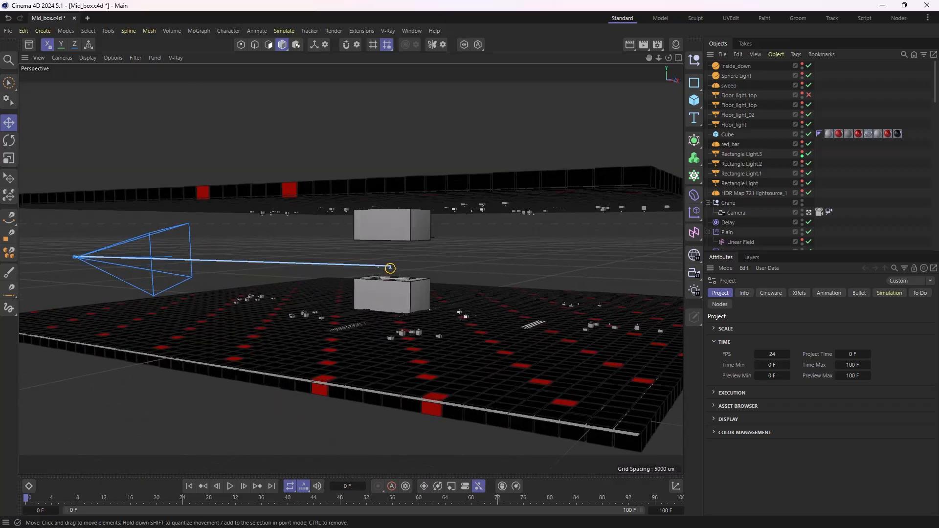
pyautogui.press('F5')
pyautogui.press('F1')
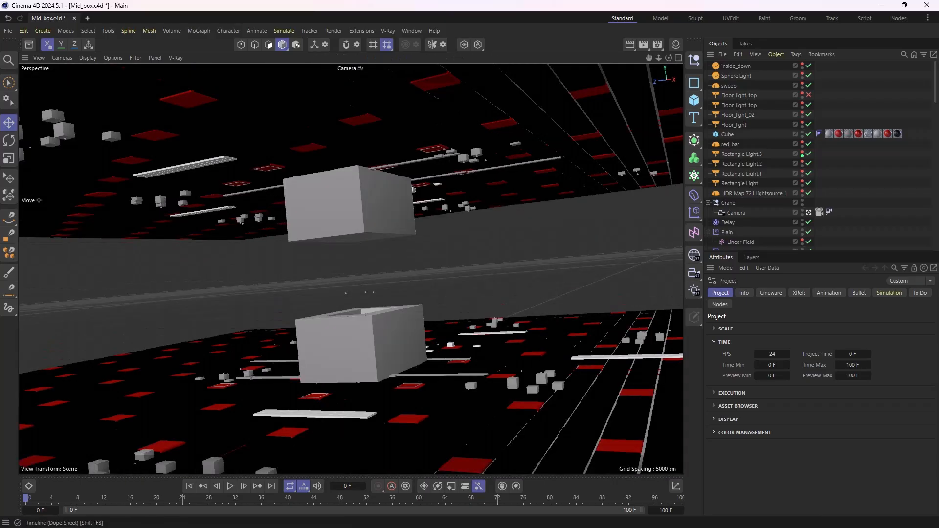
pyautogui.moveTo(25, 498); pyautogui.dragTo(267, 498)
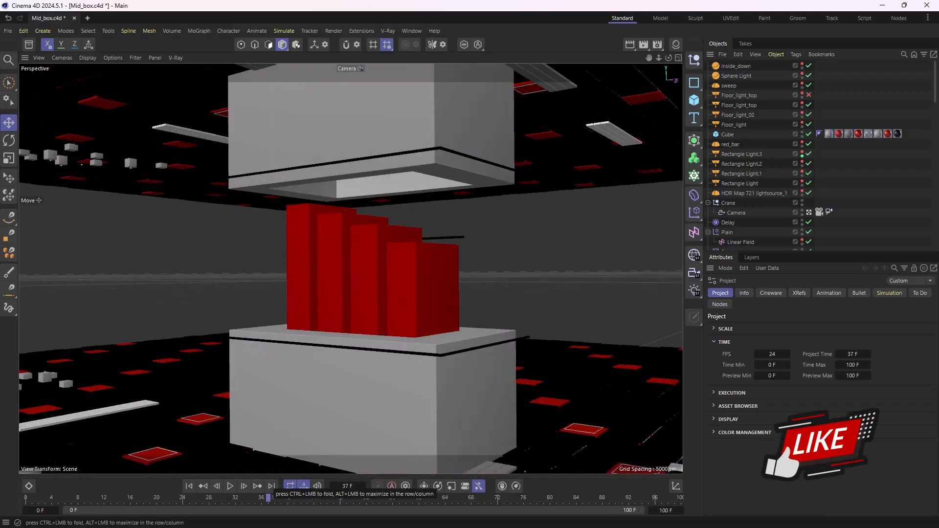
pyautogui.moveTo(267, 498); pyautogui.dragTo(26, 497)
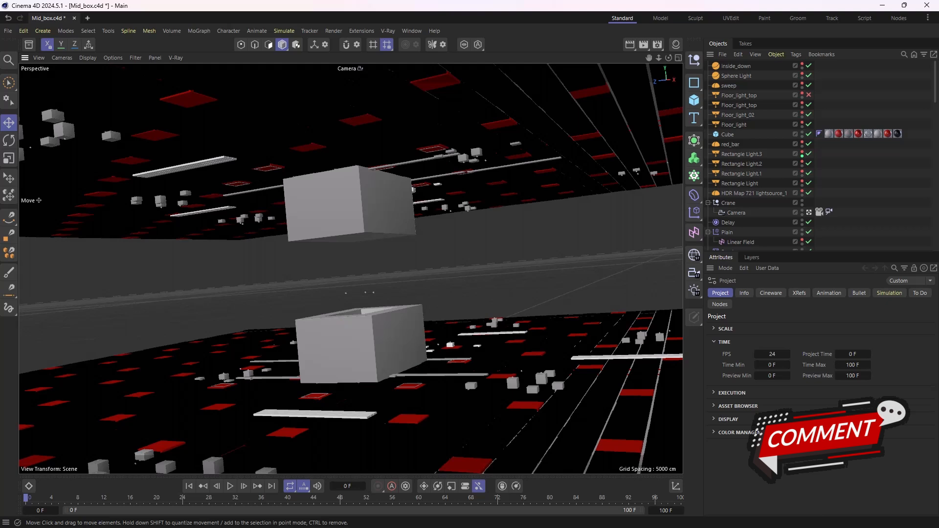
# Add a plane primitive to the scene, scale it up to about 2395 by 2395, and set its orientation to -X.
pyautogui.click(808, 212)
pyautogui.moveTo(694, 100); pyautogui.dragTo(733, 134)
pyautogui.keyDown('alt'); pyautogui.moveTo(391, 381); pyautogui.dragTo(419, 385); pyautogui.keyUp('alt')
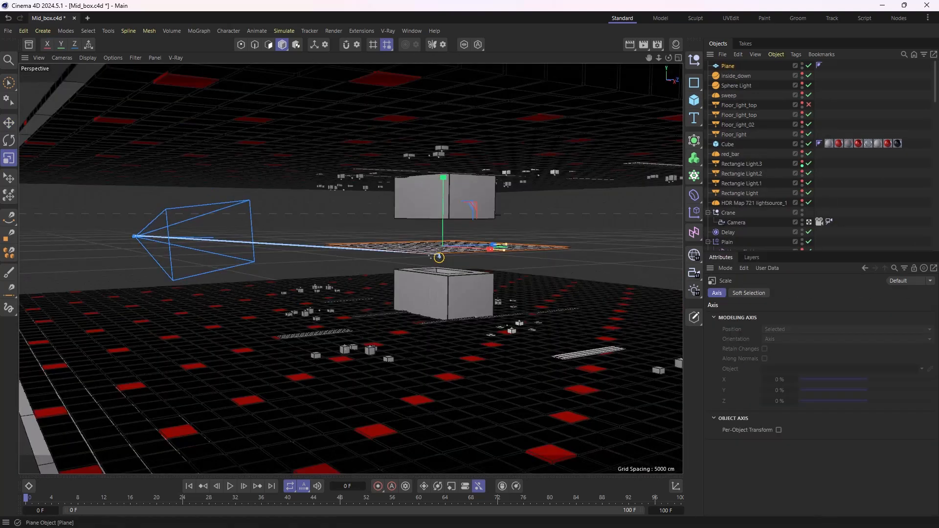
pyautogui.click(727, 66)
pyautogui.click(804, 359)
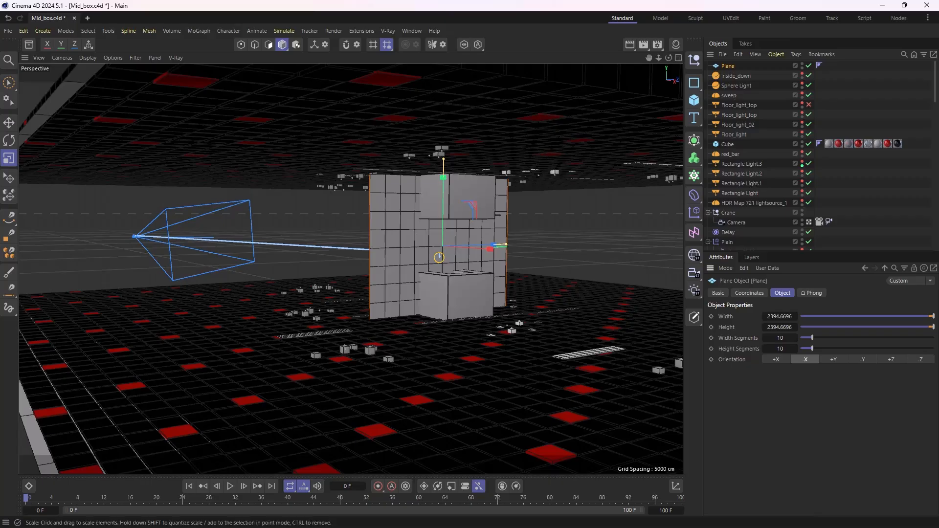
# Move the plane to the outer edge of the floor behind the camera and stretch its height to about 11125.
pyautogui.keyDown('alt'); pyautogui.moveTo(392, 313); pyautogui.dragTo(430, 328); pyautogui.keyUp('alt')
pyautogui.press('e')
pyautogui.moveTo(425, 254); pyautogui.dragTo(194, 237)
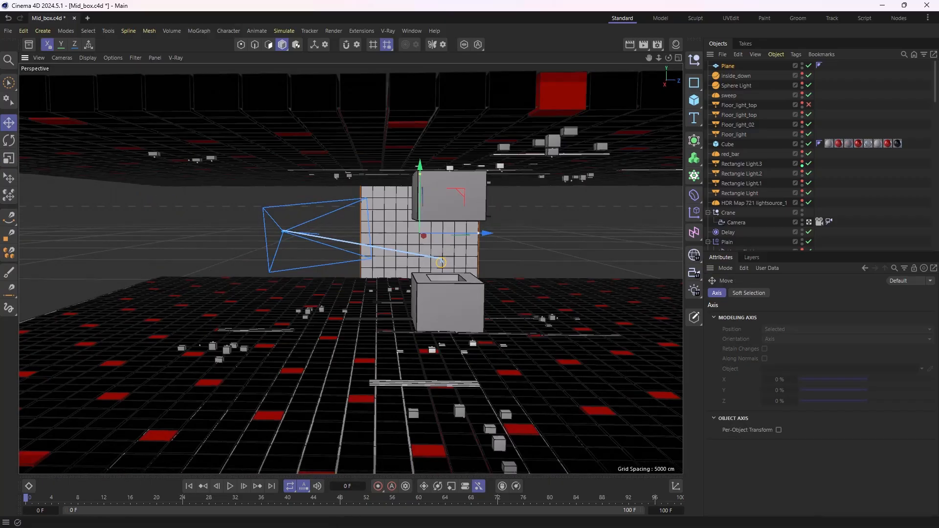
pyautogui.moveTo(530, 240); pyautogui.dragTo(570, 260)
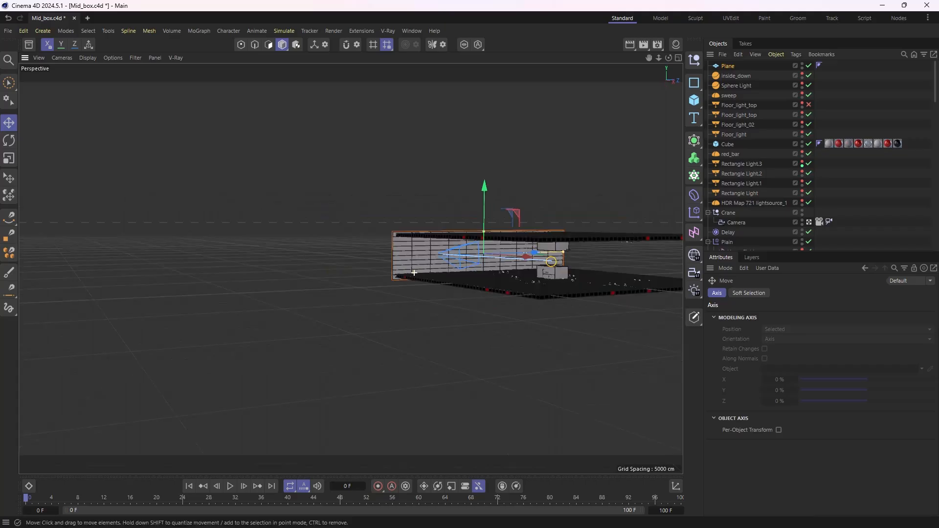
pyautogui.keyDown('alt'); pyautogui.moveTo(413, 272); pyautogui.dragTo(497, 265); pyautogui.keyUp('alt')
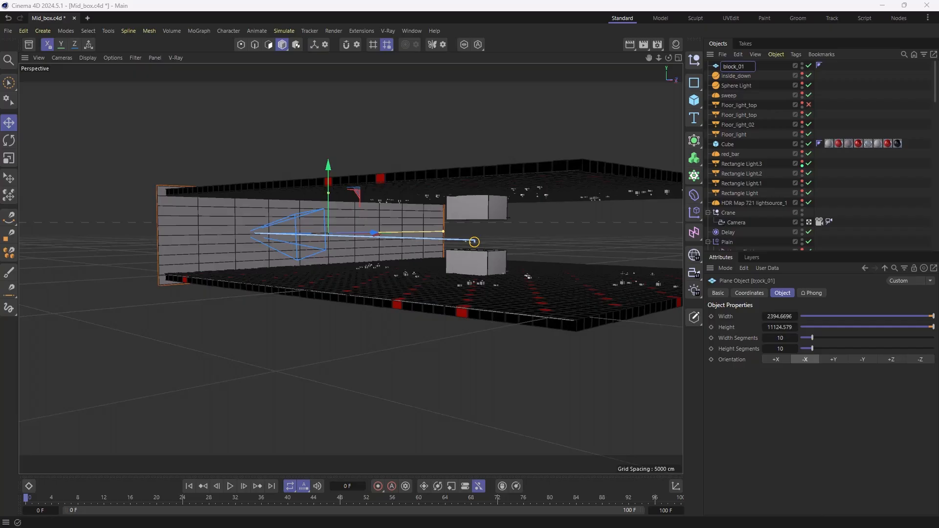
# Name the plane block_01 and place a copy named block_2 along the opposite edge of the floor.
pyautogui.press('Return')
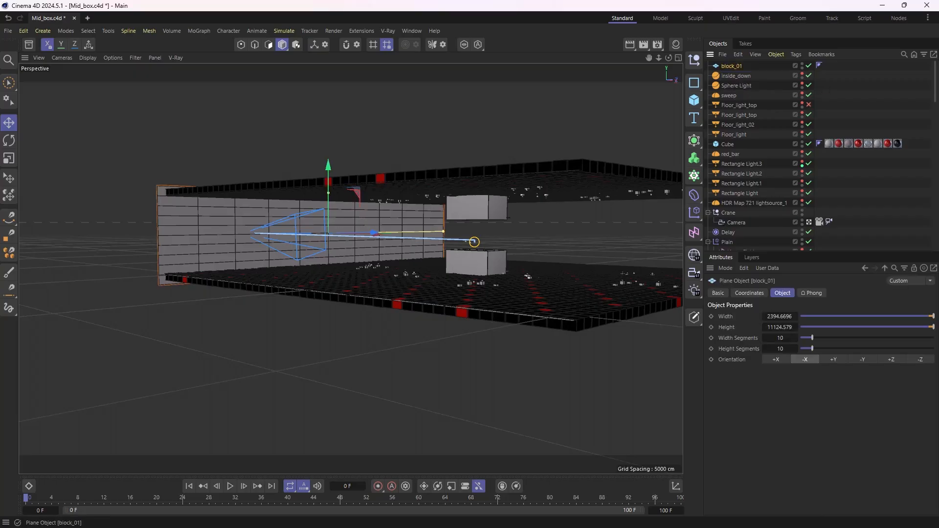
pyautogui.hotkey('ctrl', 'v')
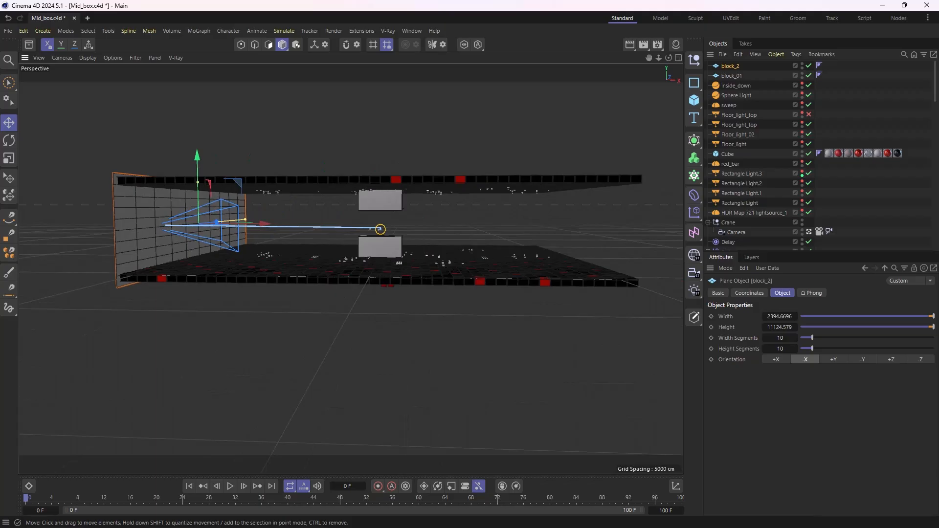
pyautogui.moveTo(380, 228); pyautogui.dragTo(380, 228)
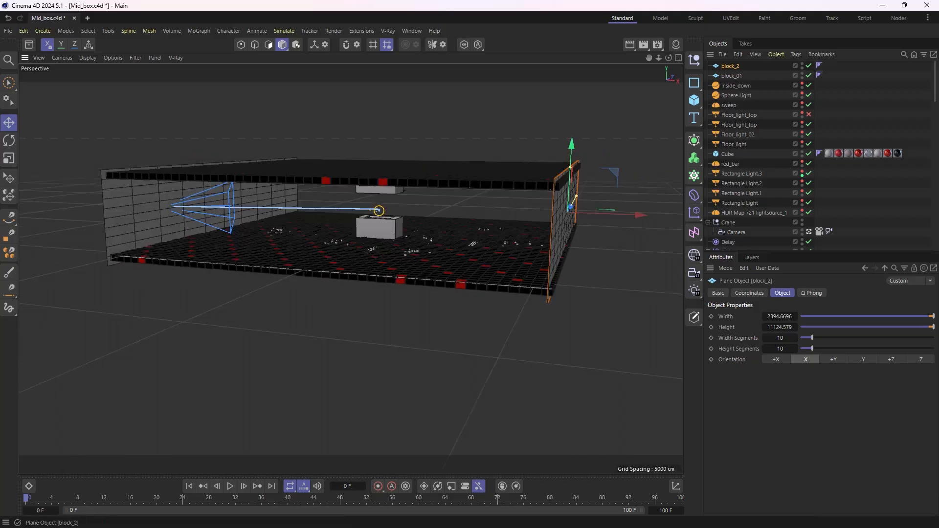
# Duplicate block_2 as block_3, rotate the copy -90° around the vertical axis, and move it to an open side of the floor.
pyautogui.hotkey('ctrl', 'c')
pyautogui.hotkey('ctrl', 'v')
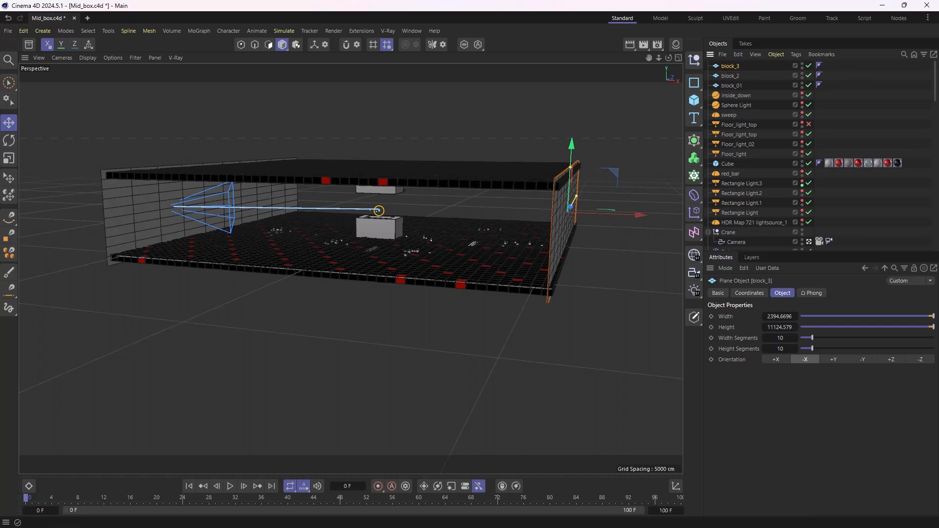
pyautogui.click(890, 359)
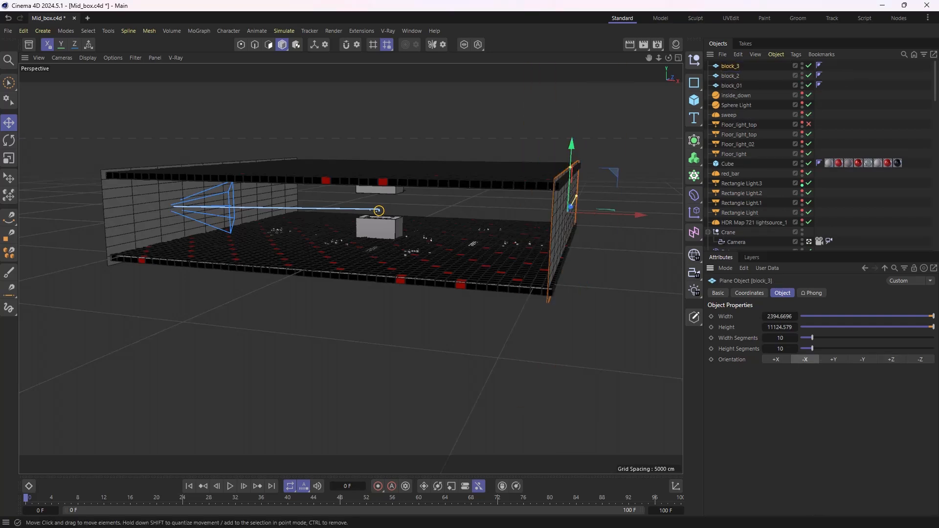
pyautogui.press('r')
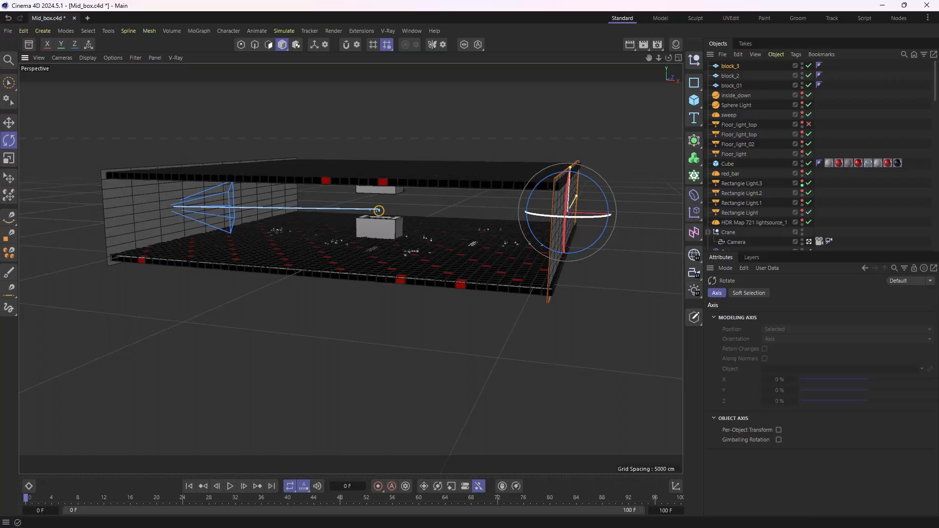
pyautogui.moveTo(589, 216); pyautogui.dragTo(538, 215)
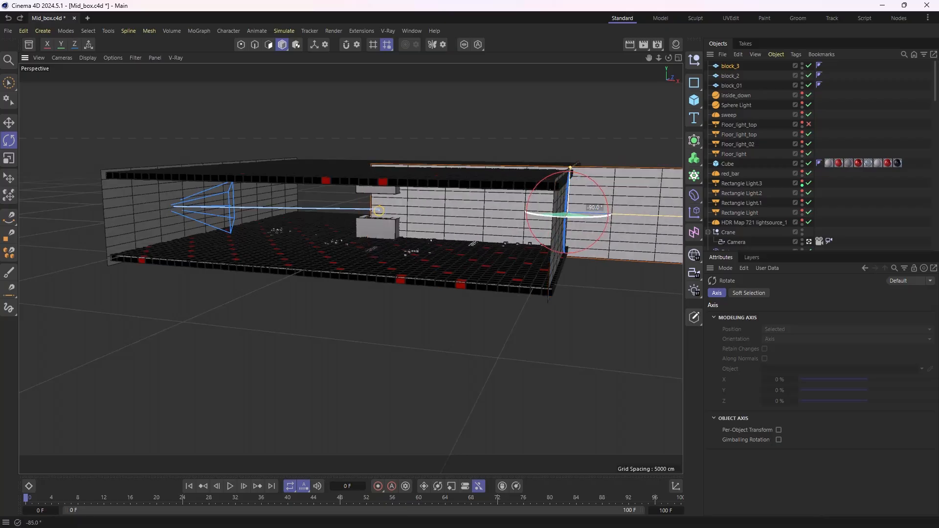
pyautogui.press('e')
pyautogui.moveTo(635, 216)
pyautogui.mouseDown()
pyautogui.moveTo(335, 205)
pyautogui.moveTo(142, 224)
pyautogui.mouseUp()
pyautogui.keyDown('alt'); pyautogui.moveTo(285, 238); pyautogui.dragTo(205, 238); pyautogui.keyUp('alt')
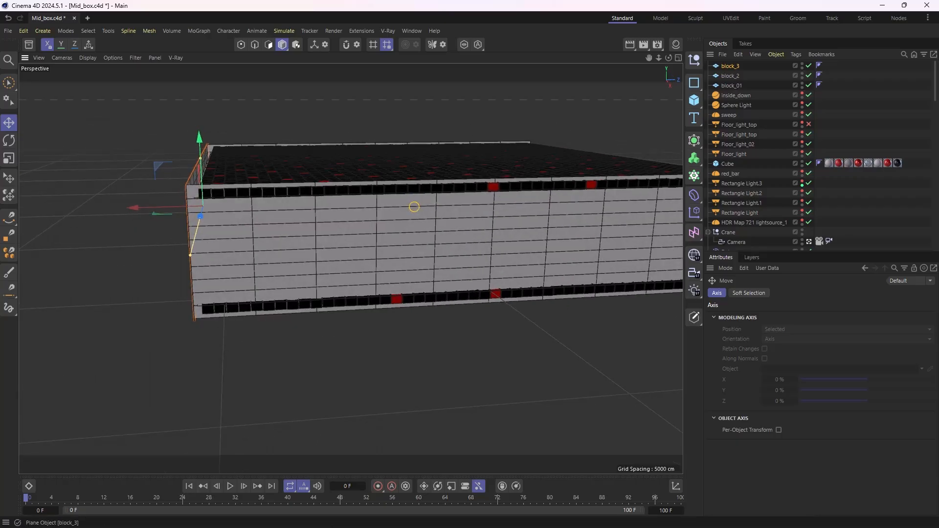
# Duplicate block_3 as block_4 and move the copy to the last open side of the floor.
pyautogui.hotkey('ctrl', 'c')
pyautogui.hotkey('ctrl', 'v')
pyautogui.doubleClick(733, 66)
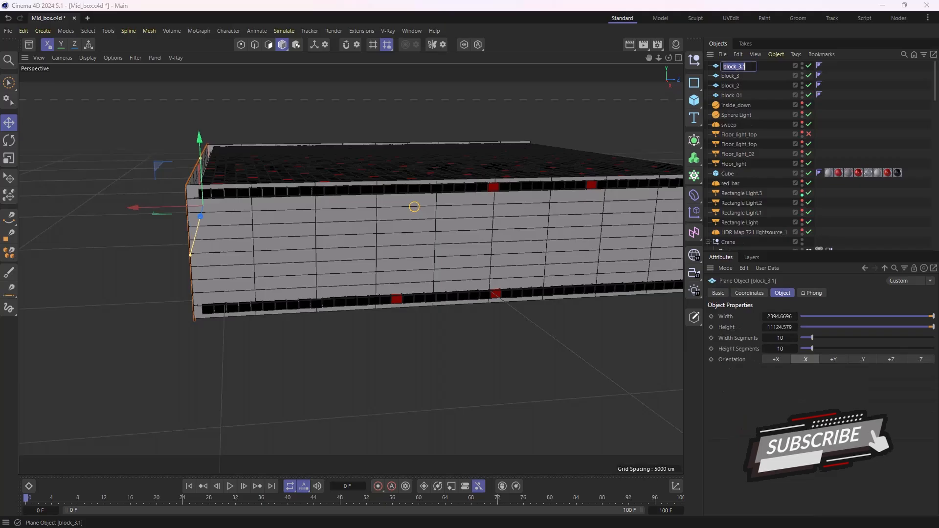
pyautogui.write('block_4')
pyautogui.press('Return')
pyautogui.keyDown('alt'); pyautogui.moveTo(274, 244); pyautogui.dragTo(320, 243); pyautogui.keyUp('alt')
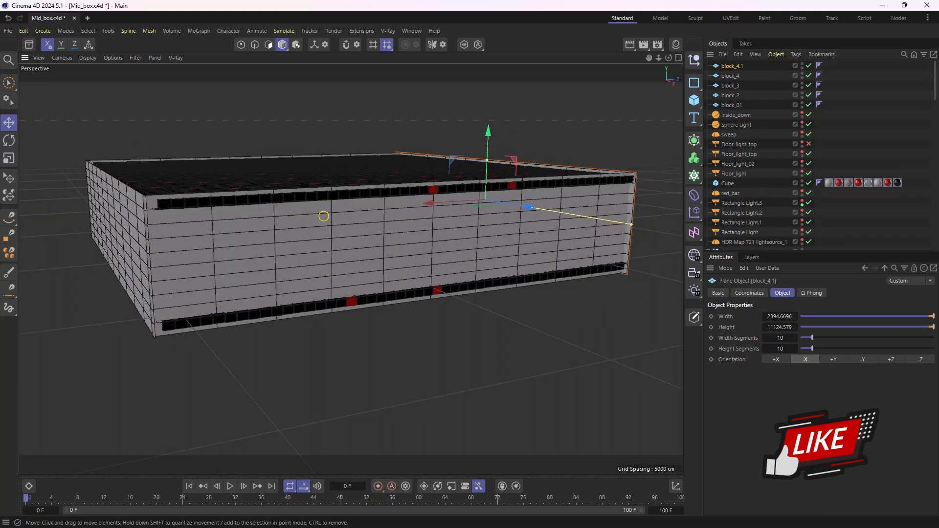
pyautogui.scroll(2, 533, 252)
pyautogui.keyDown('alt'); pyautogui.moveTo(655, 246); pyautogui.dragTo(326, 285); pyautogui.keyUp('alt')
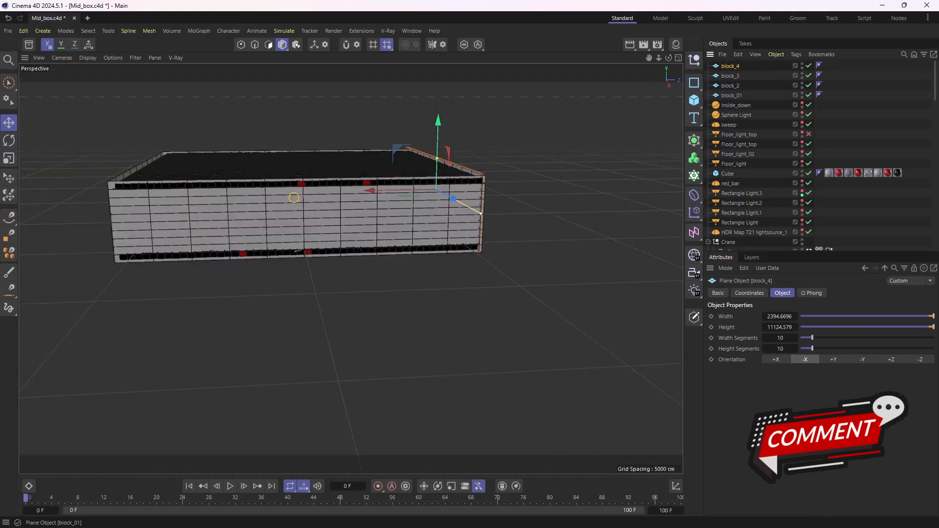
# Enable X-Ray for the four planes block_01, block_2, block_3 and block_4 together.
pyautogui.keyDown('shift'); pyautogui.click(731, 95); pyautogui.keyUp('shift')
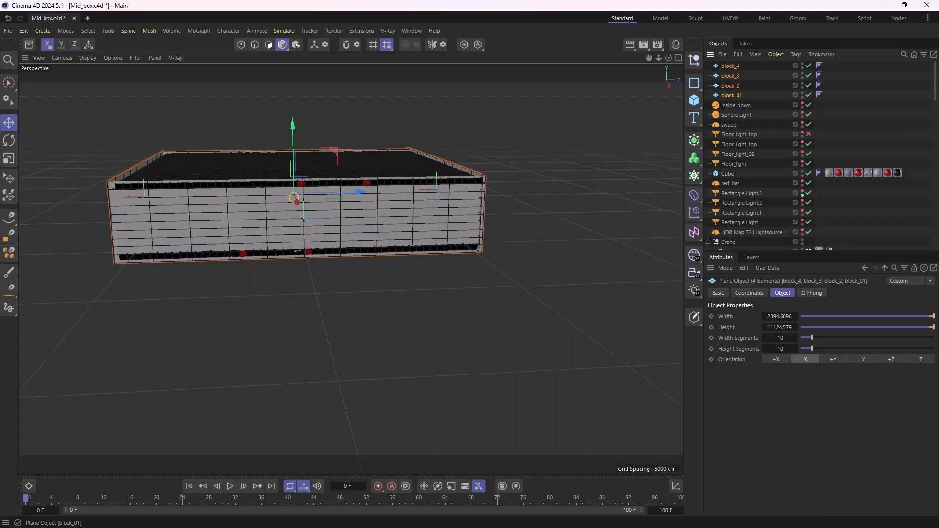
pyautogui.scroll(3, 259, 259)
pyautogui.click(717, 293)
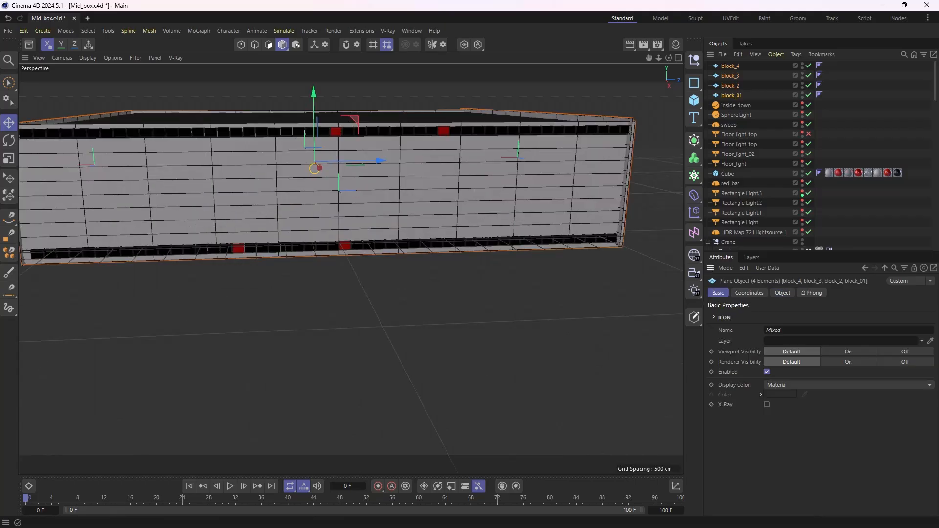
pyautogui.keyDown('alt'); pyautogui.moveTo(355, 267); pyautogui.dragTo(469, 348); pyautogui.keyUp('alt')
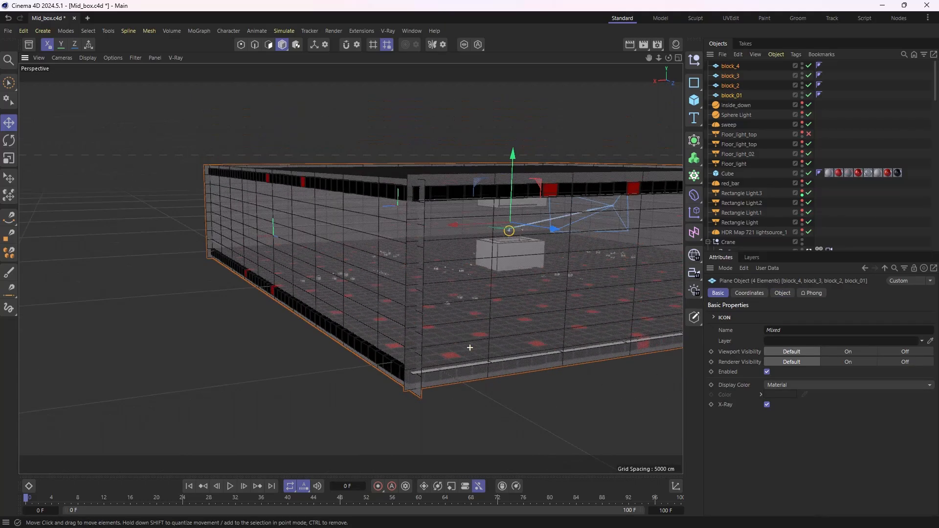
pyautogui.scroll(1, 507, 297)
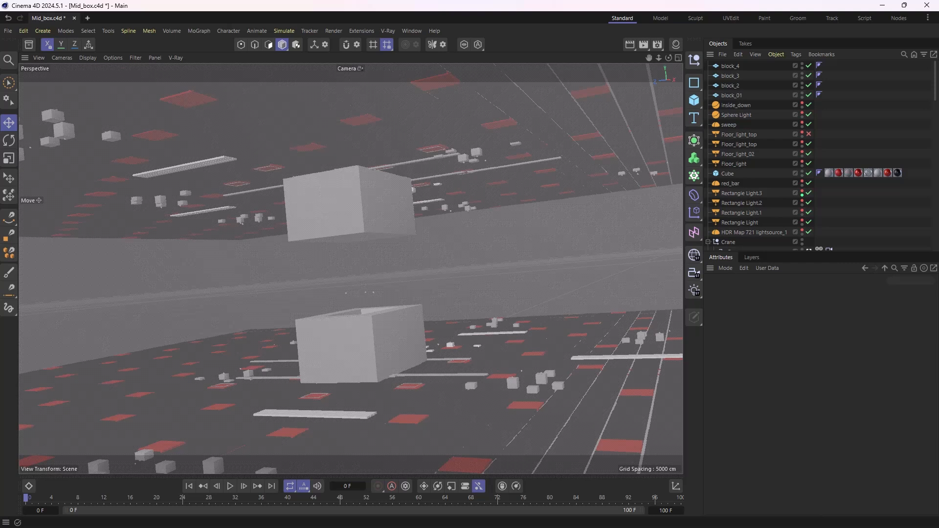
# Go to frame 23 in the camera view and add a plane scaled up to about 1819 by 1819.
pyautogui.moveTo(26, 498); pyautogui.dragTo(215, 497)
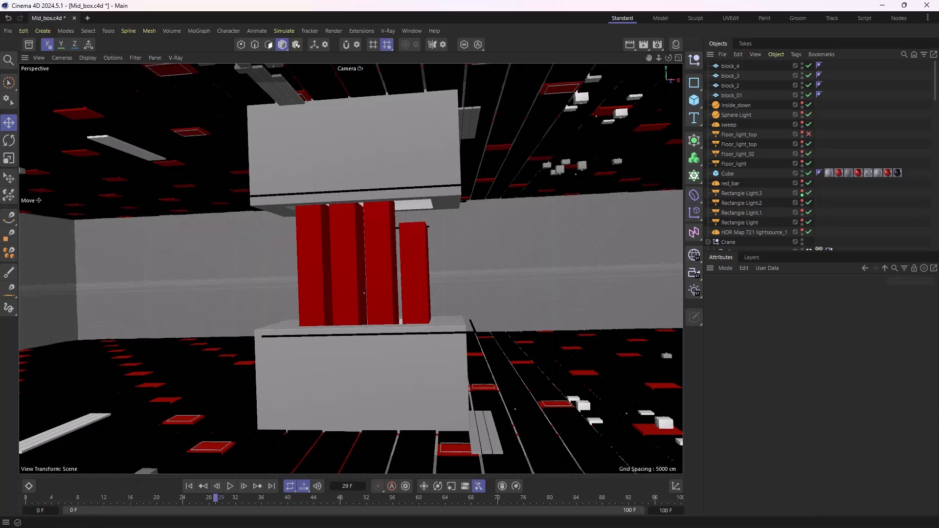
pyautogui.moveTo(215, 498); pyautogui.dragTo(176, 498)
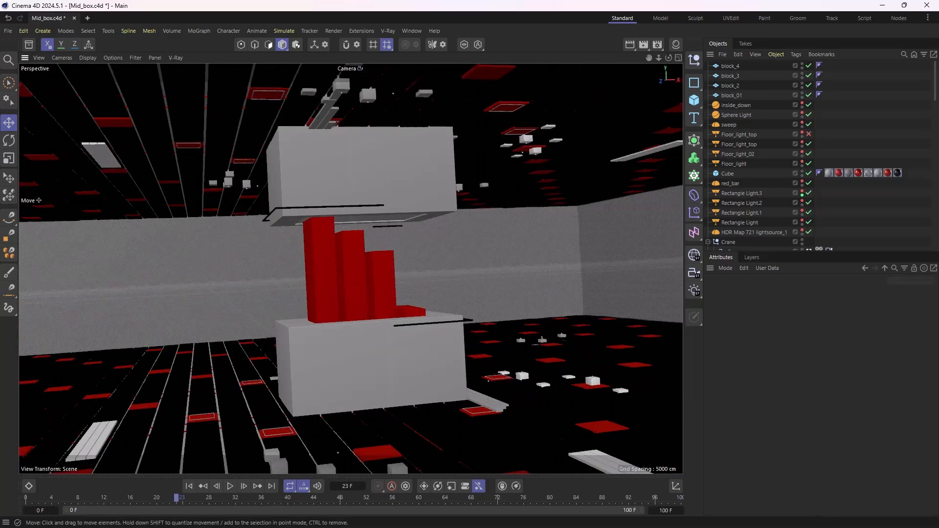
pyautogui.click(372, 364)
pyautogui.click(694, 100)
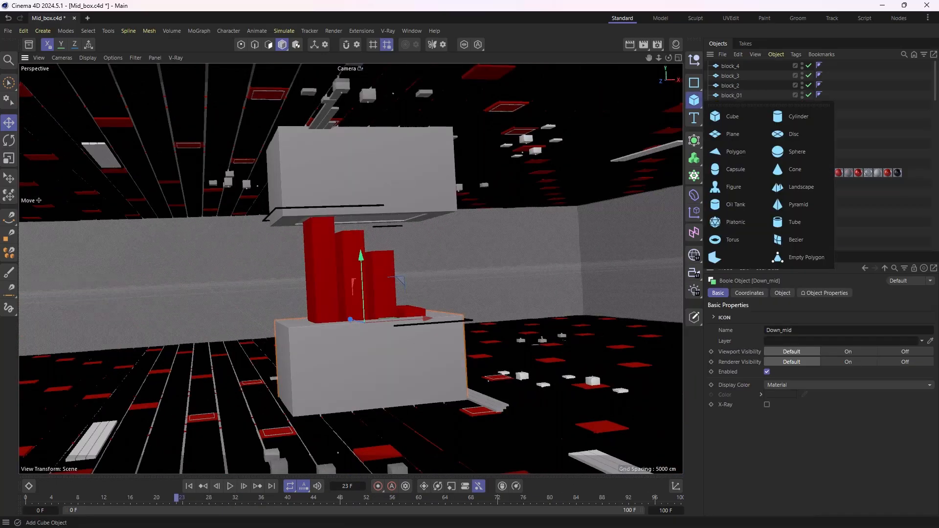
pyautogui.click(734, 132)
pyautogui.press('t')
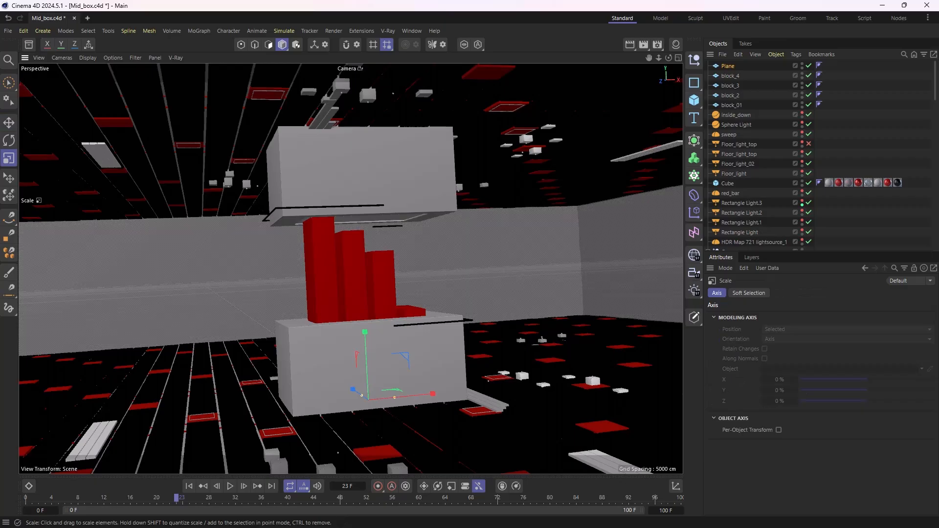
# Raise the new plane above the floor and stand it upright with its orientation set to +Z.
pyautogui.press('e')
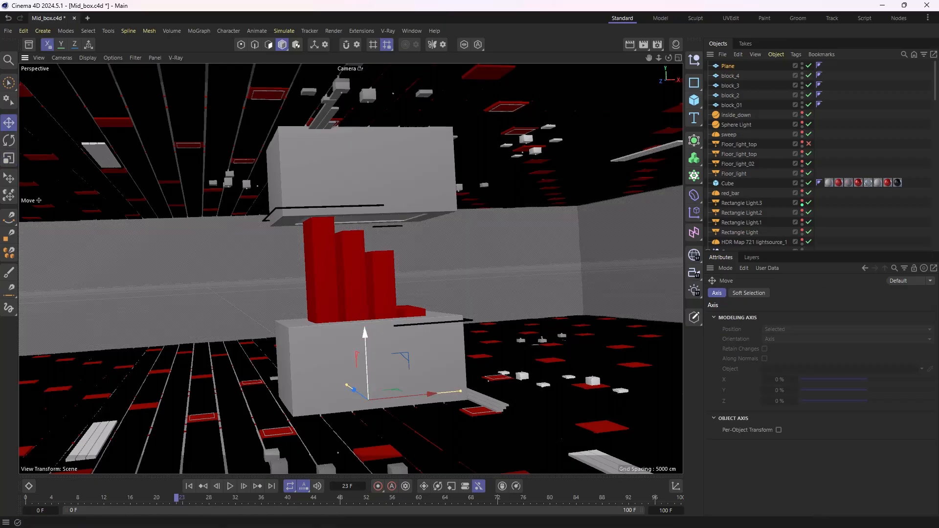
pyautogui.moveTo(365, 330); pyautogui.dragTo(379, 276)
pyautogui.press('r')
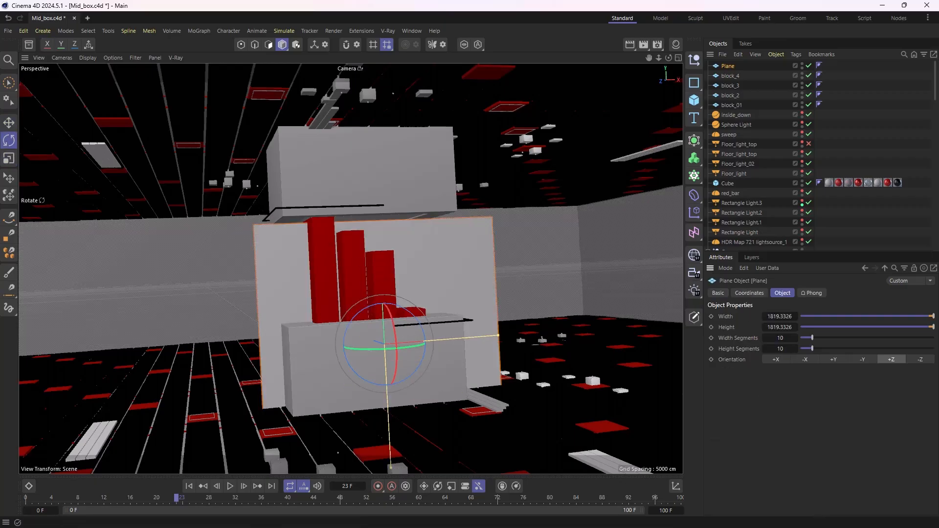
pyautogui.press('e')
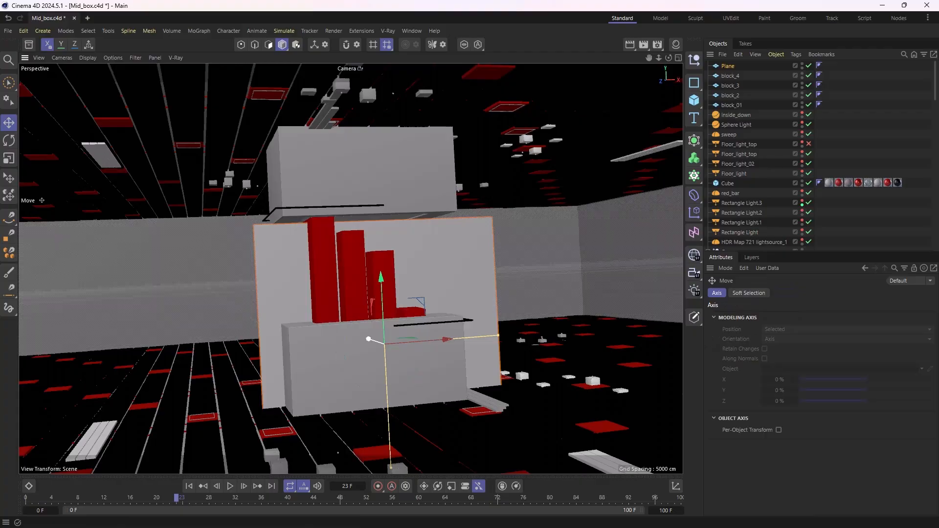
# Fit the upright plane over the lower box's front face at about 1271 by 674 cm and rename it stroke.
pyautogui.moveTo(377, 336); pyautogui.dragTo(382, 311)
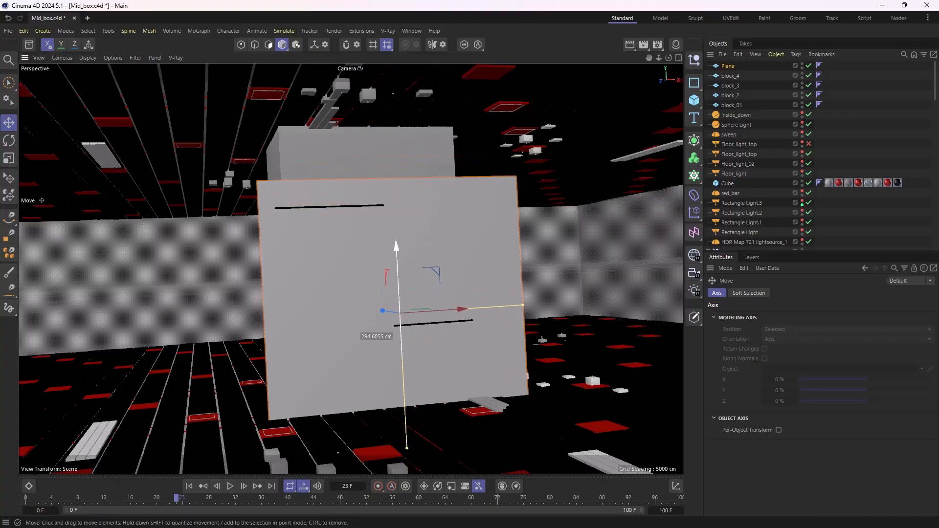
pyautogui.moveTo(404, 407); pyautogui.dragTo(404, 372)
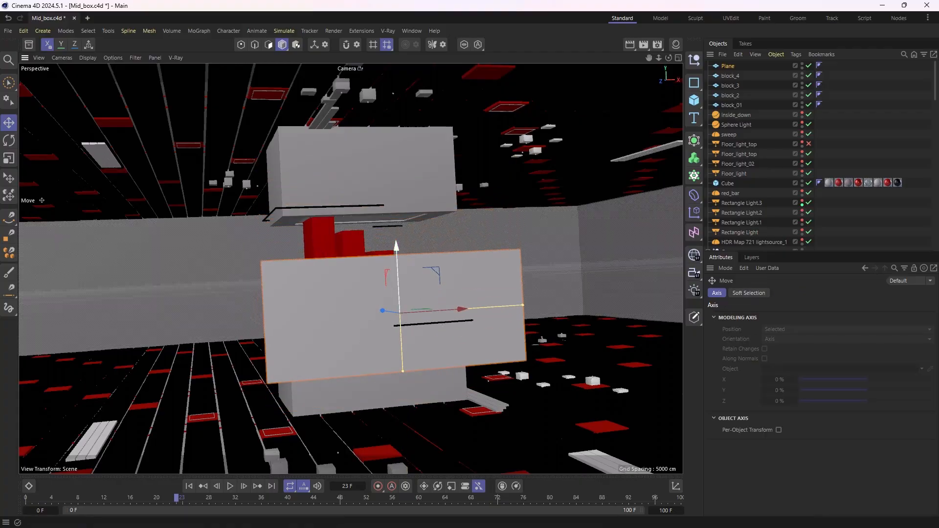
pyautogui.moveTo(396, 248); pyautogui.dragTo(400, 306)
pyautogui.moveTo(528, 363); pyautogui.dragTo(507, 363)
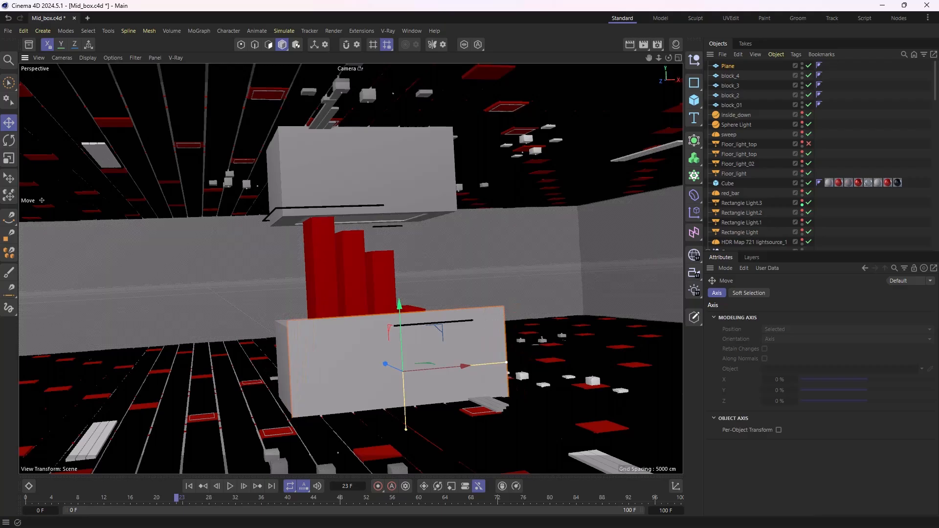
pyautogui.moveTo(385, 364)
pyautogui.mouseDown()
pyautogui.moveTo(366, 363)
pyautogui.moveTo(375, 363)
pyautogui.mouseUp()
pyautogui.moveTo(384, 429); pyautogui.dragTo(384, 421)
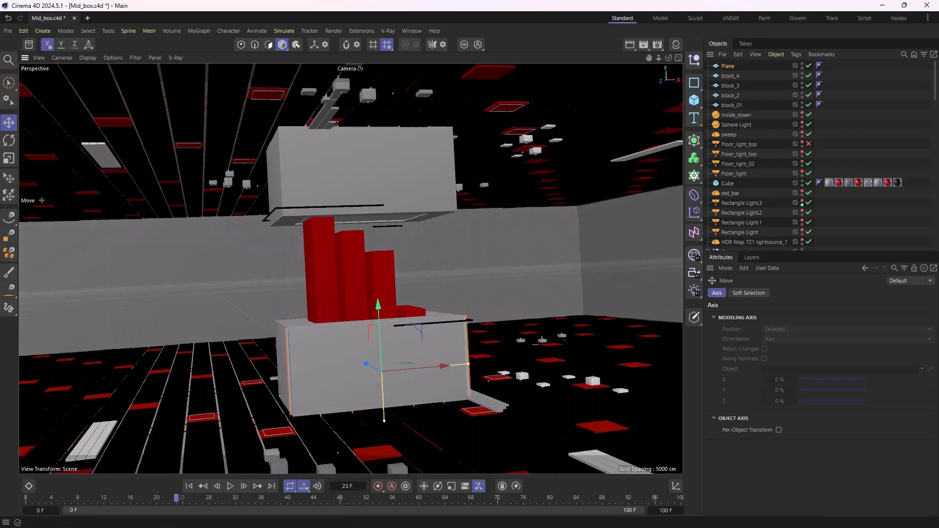
pyautogui.moveTo(366, 363); pyautogui.dragTo(368, 363)
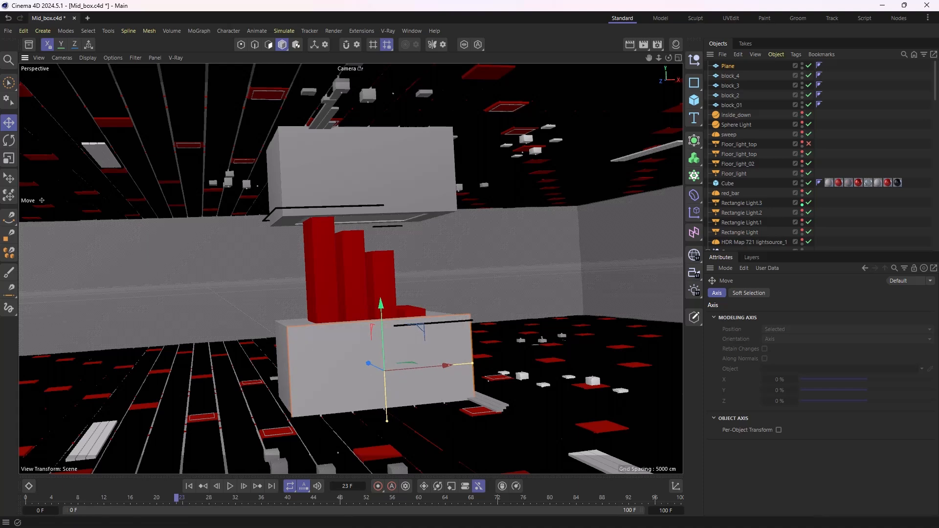
pyautogui.doubleClick(727, 66)
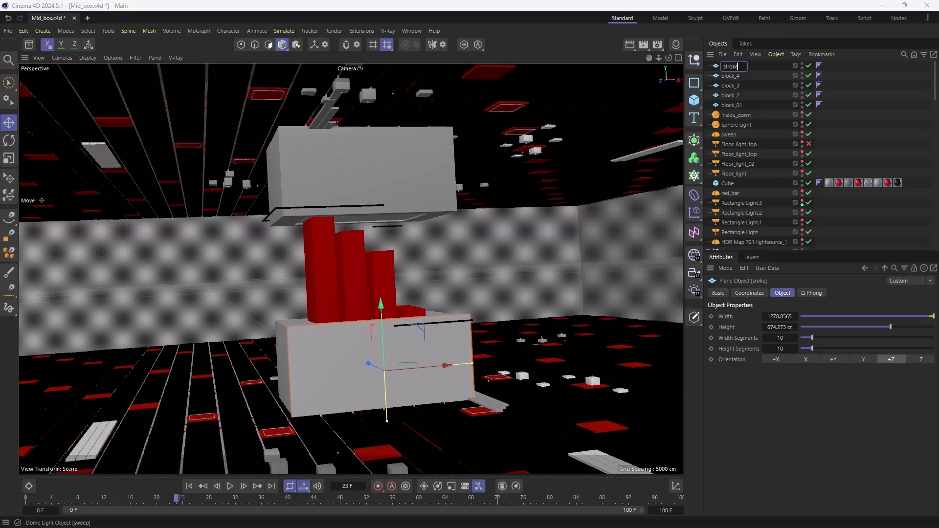
pyautogui.press('Return')
# Add a horizontal plane and scale it up to about 11021 by 11021 cm so it covers the floor.
pyautogui.click(568, 357)
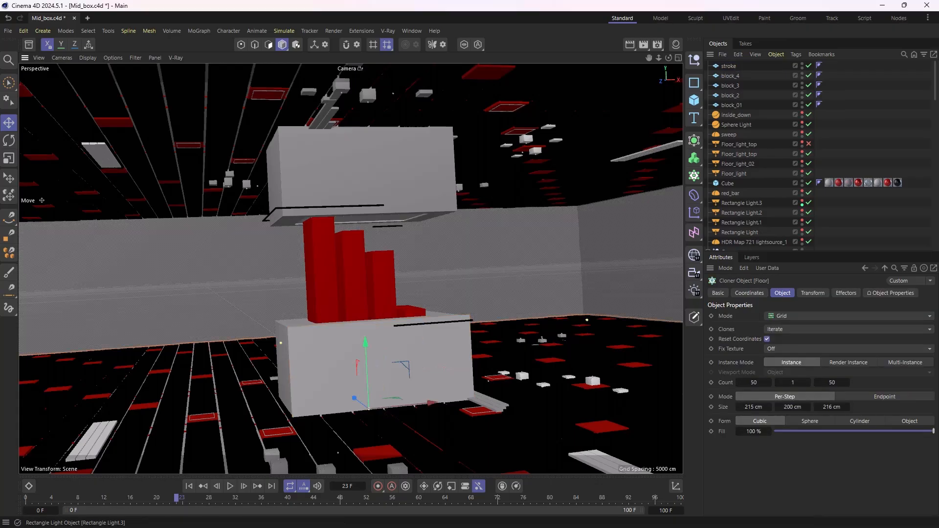
pyautogui.press('s')
pyautogui.click(693, 99)
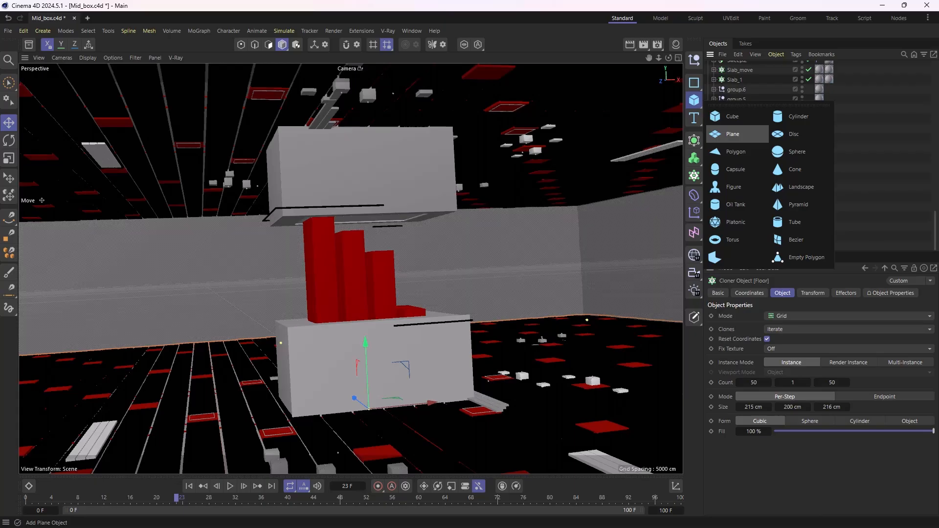
pyautogui.click(732, 134)
pyautogui.press('t')
pyautogui.moveTo(489, 293); pyautogui.dragTo(553, 293)
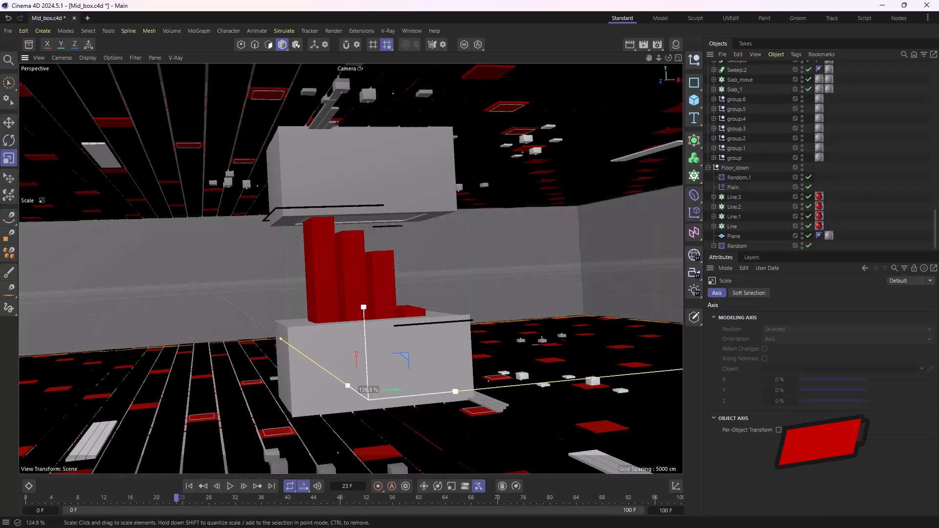
pyautogui.press('e')
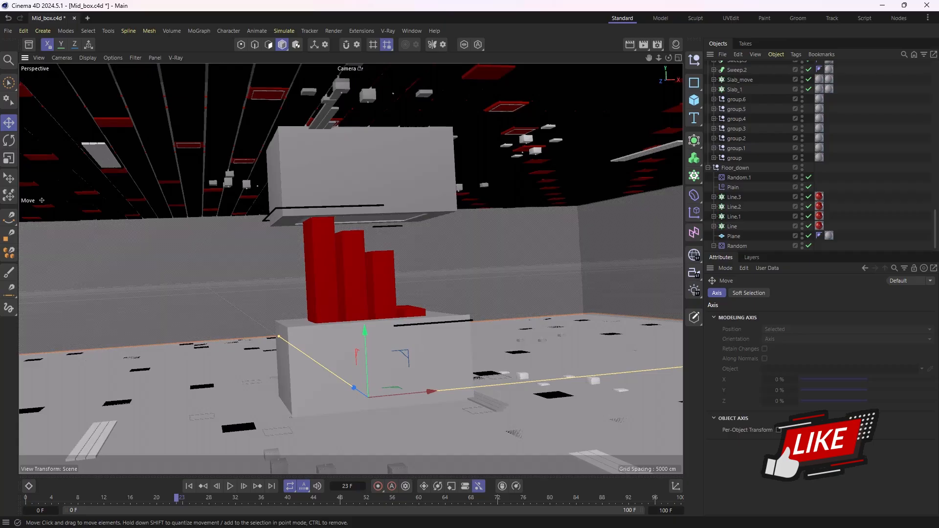
# Rename the floor-covering plane as Ground.
pyautogui.scroll(20, 753, 147)
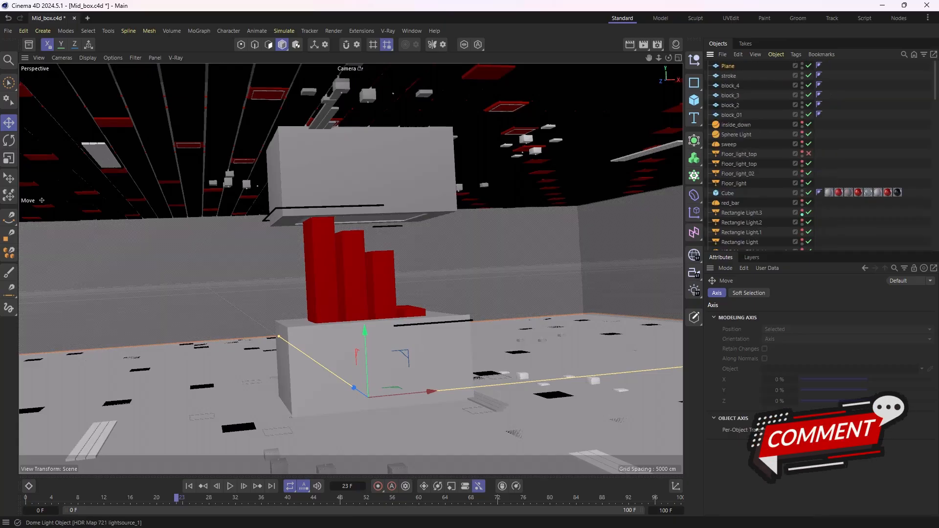
pyautogui.doubleClick(728, 66)
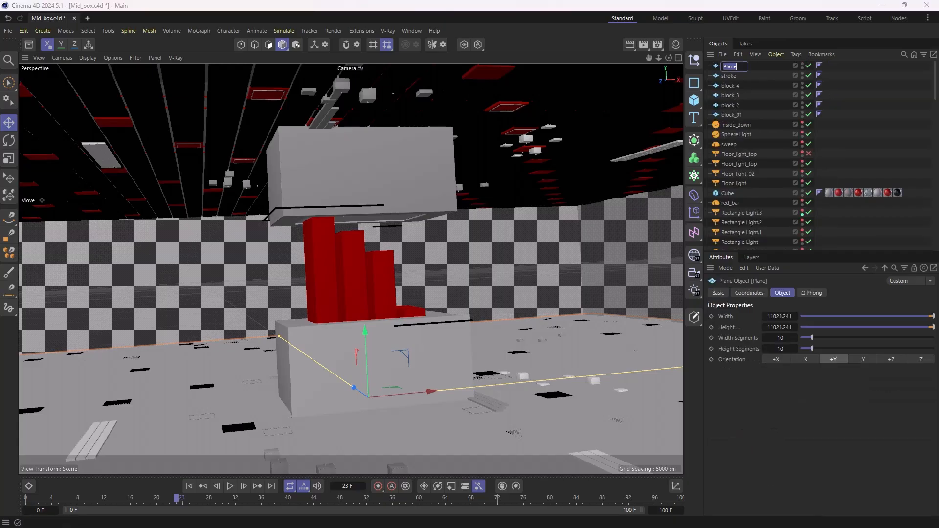
pyautogui.write('Ground')
pyautogui.press('Return')
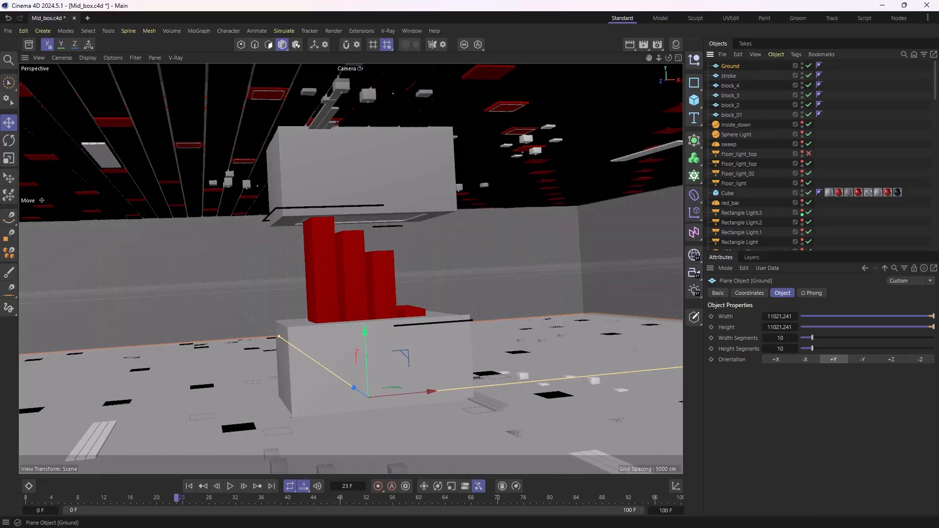
# Add a Cineware tag to Ground, stroke and each of the four block planes.
pyautogui.rightClick(729, 66)
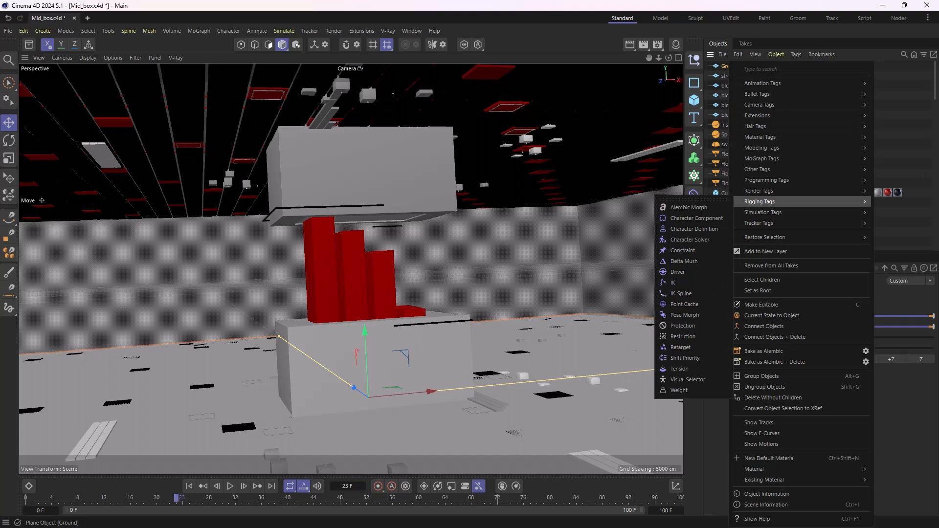
pyautogui.moveTo(759, 191)
pyautogui.click(689, 208)
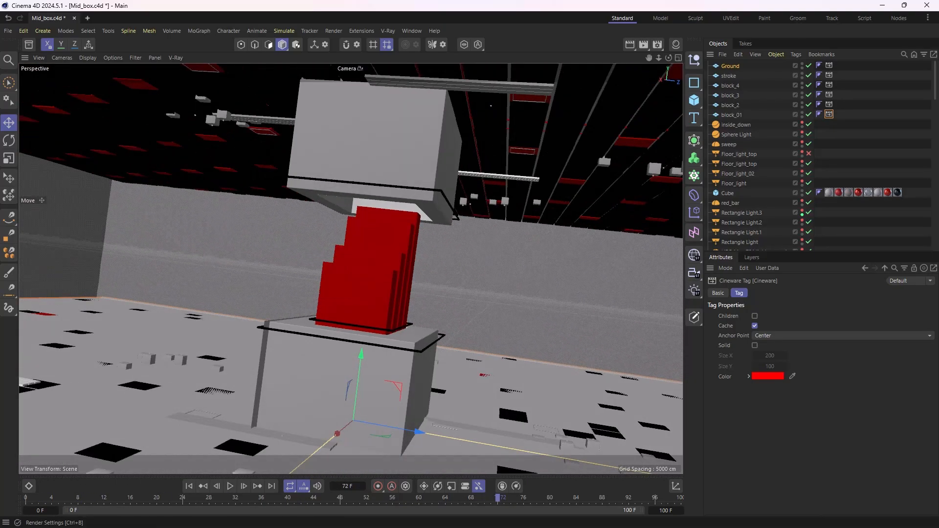
# Examine the save options in the render settings, including the regular and multi-pass file locations and the compositing project file options.
pyautogui.hotkey('ctrl', 'b')
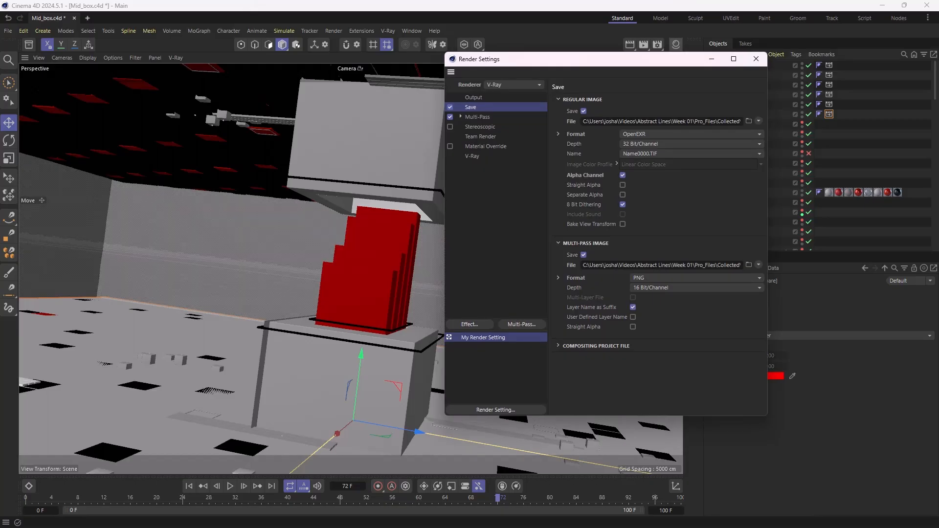
pyautogui.click(595, 345)
pyautogui.moveTo(604, 59); pyautogui.dragTo(697, 42)
pyautogui.moveTo(694, 39); pyautogui.dragTo(587, 50)
pyautogui.click(746, 255)
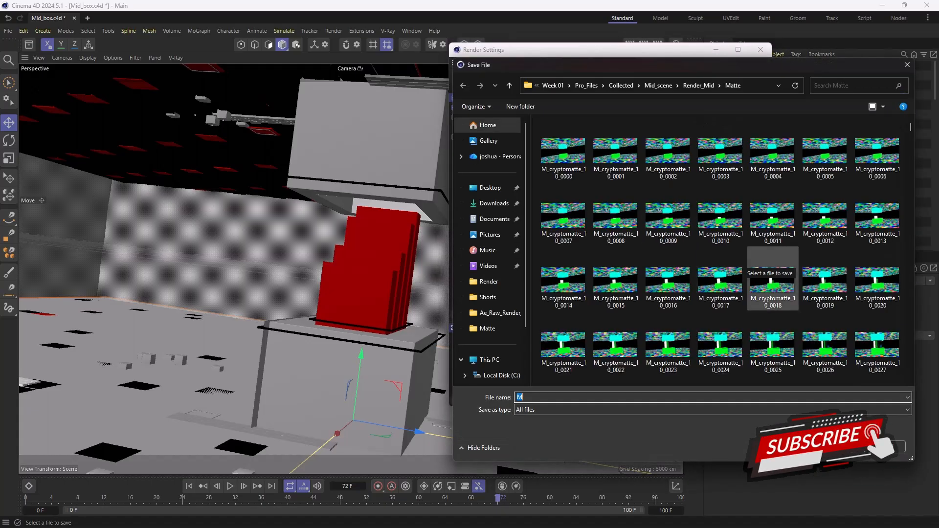
pyautogui.click(885, 446)
pyautogui.click(746, 111)
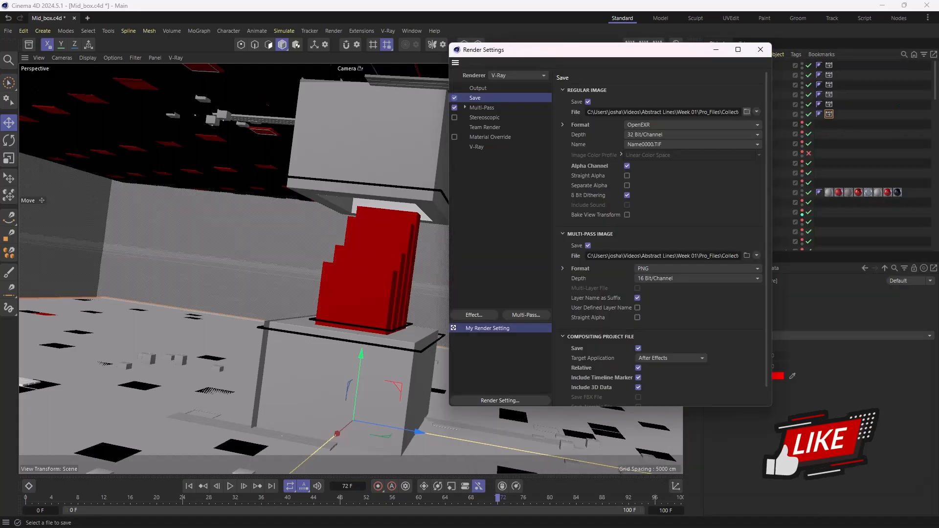
pyautogui.press('Escape')
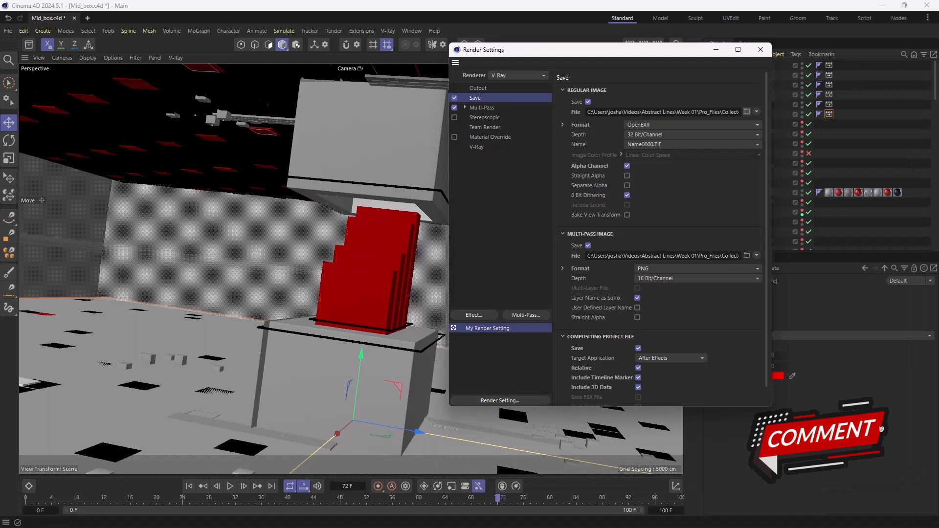
# Choose After Effects as the target application for the compositing project file.
pyautogui.scroll(-1, 659, 235)
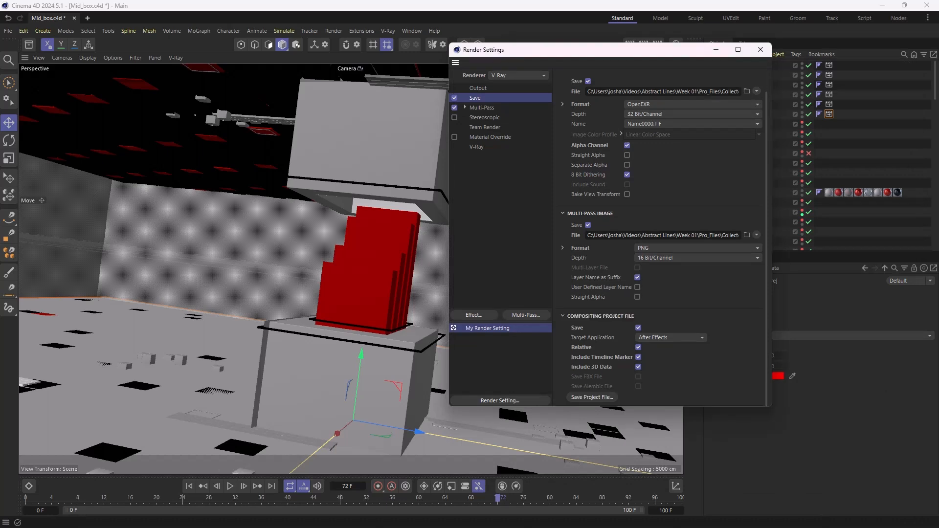
pyautogui.click(671, 337)
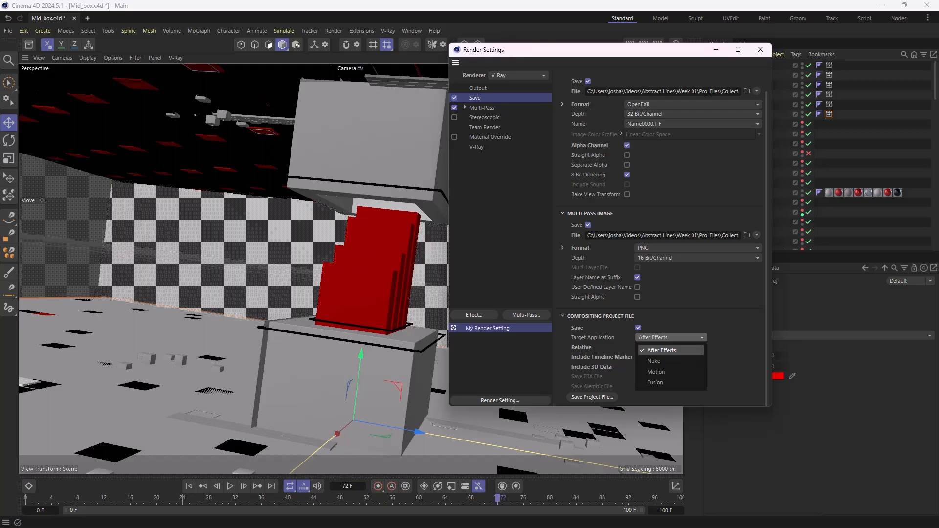
pyautogui.click(670, 350)
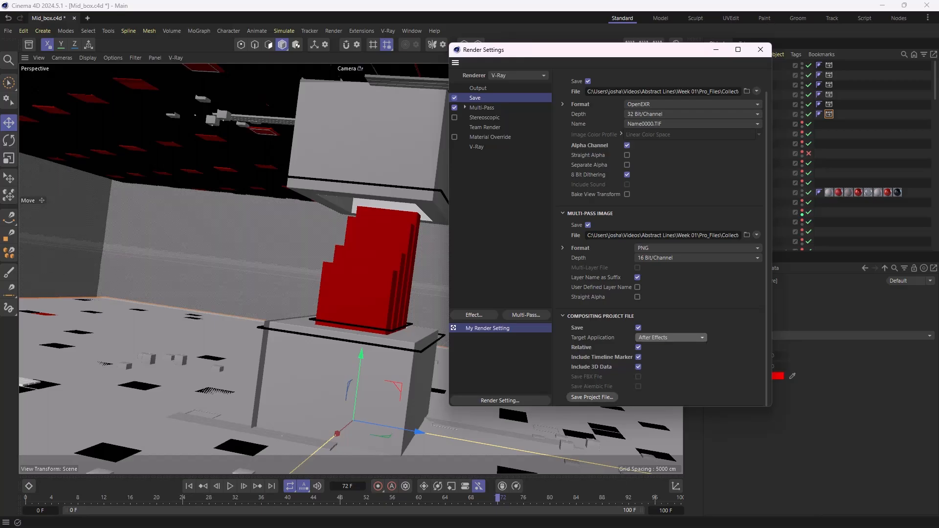
# Start saving the compositing project file and create and open a new folder Ae_composite inside Collected.
pyautogui.click(592, 397)
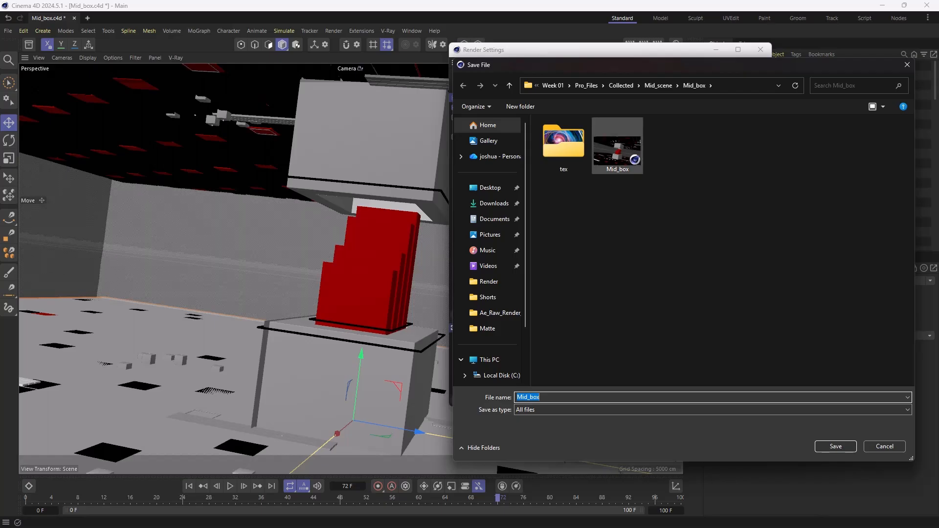
pyautogui.click(620, 85)
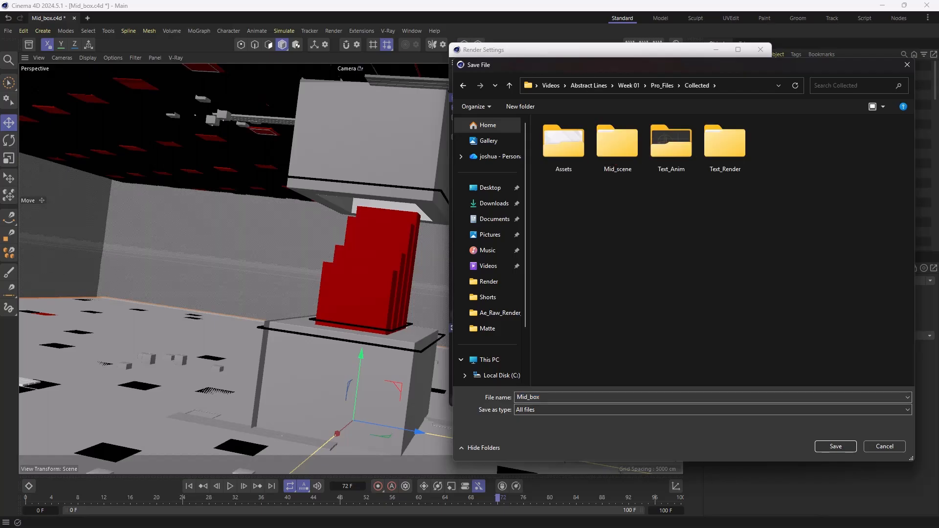
pyautogui.hotkey('ctrl', 'shift', 'n')
pyautogui.write('Ae')
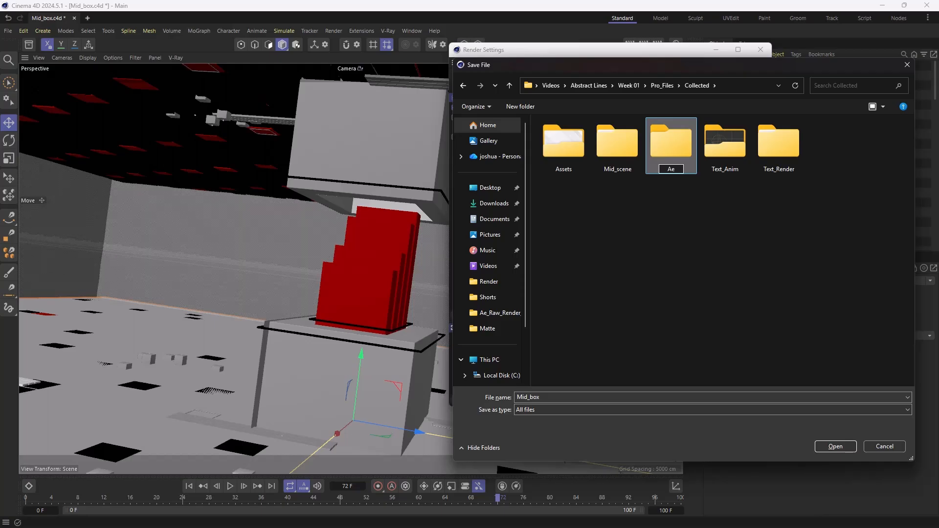
pyautogui.write('_composite')
pyautogui.press('Return')
pyautogui.press('Return')
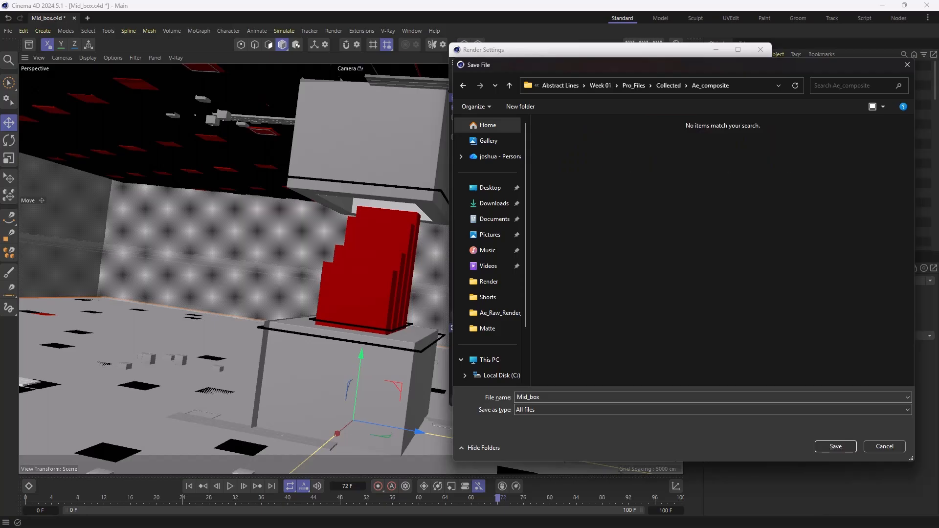
# Save the compositing project file as Box_animation, close the render settings and save the scene.
pyautogui.write('Box_animation')
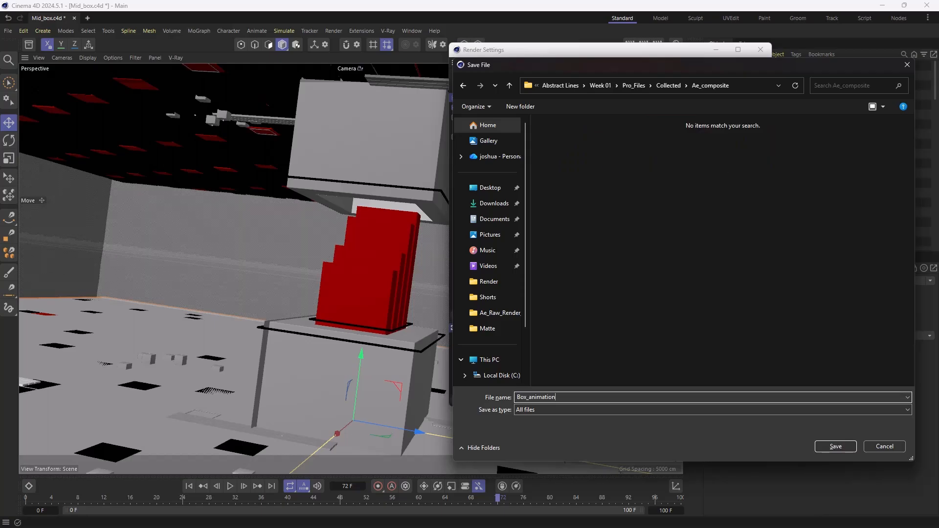
pyautogui.press('Return')
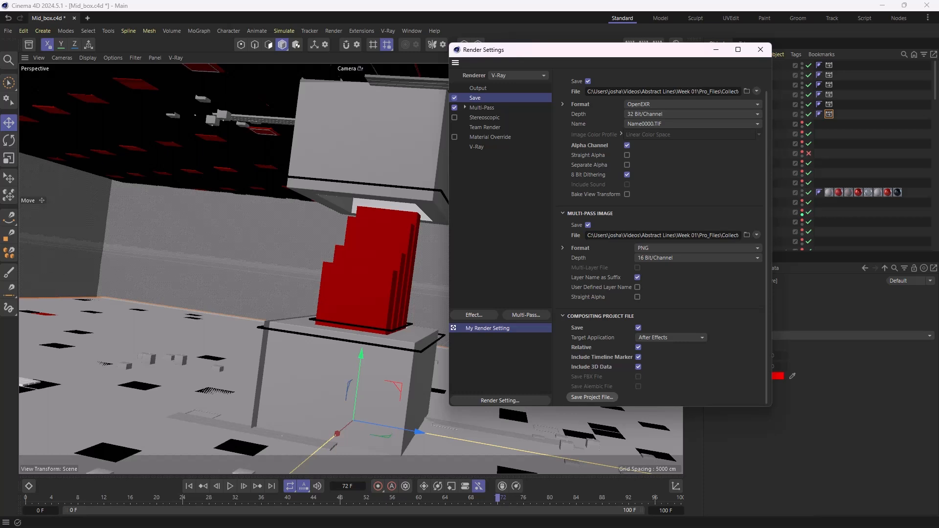
pyautogui.hotkey('alt', 'F4')
pyautogui.hotkey('ctrl', 's')
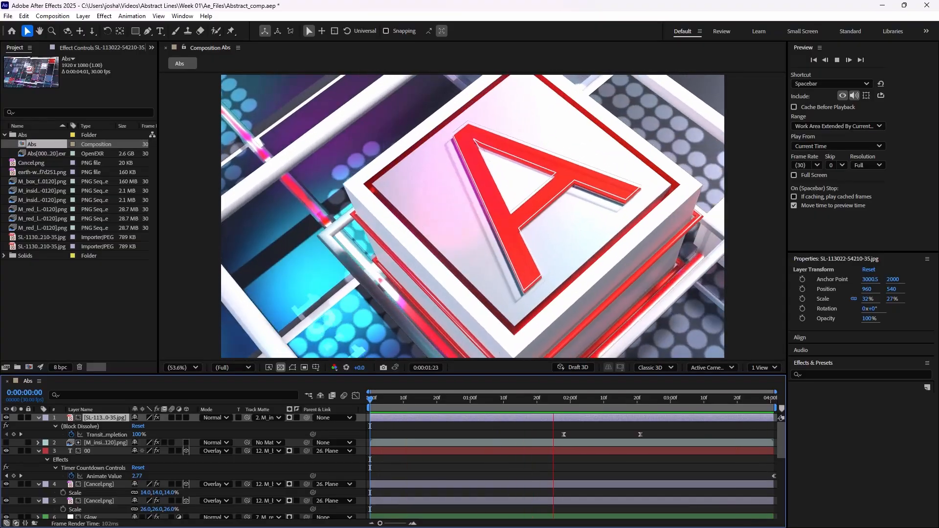
# In After Effects, stop the preview of the Abs composition and scrub to 0:00:00:17 to review the finished animation.
pyautogui.press('space')
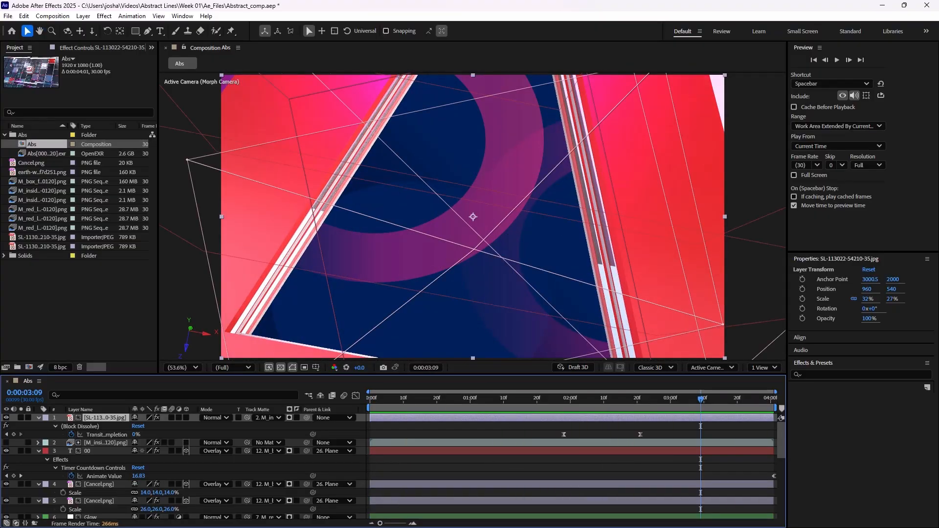
pyautogui.moveTo(700, 399); pyautogui.dragTo(747, 399)
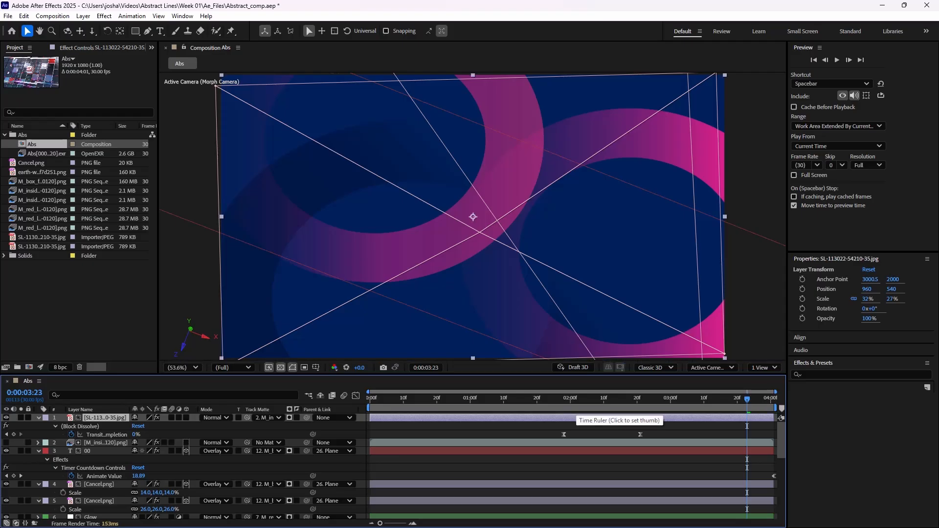
pyautogui.moveTo(746, 398); pyautogui.dragTo(426, 399)
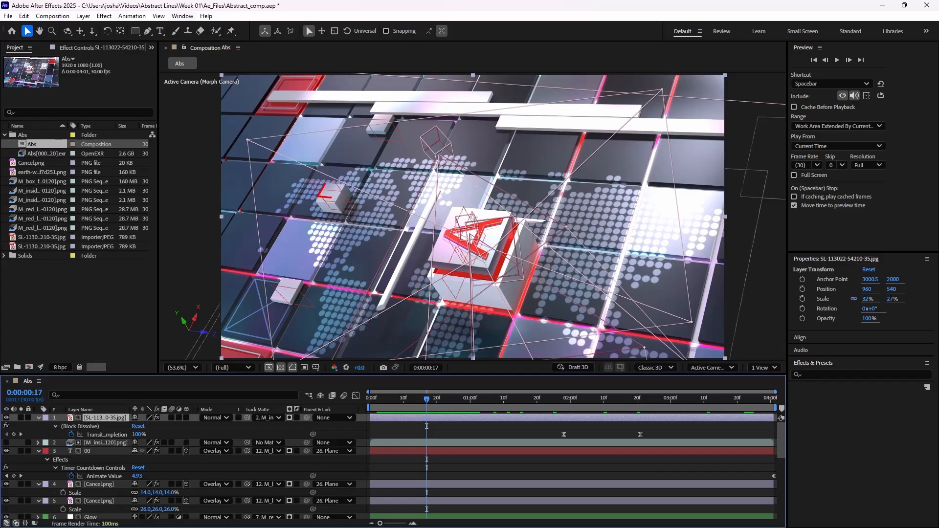
# Set the preview resolution to Third.
pyautogui.click(181, 16)
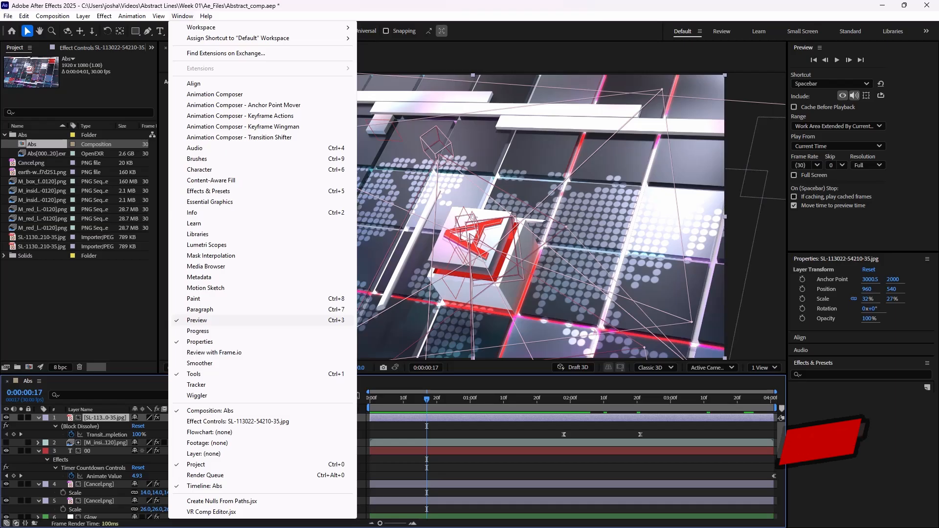
pyautogui.press('Escape')
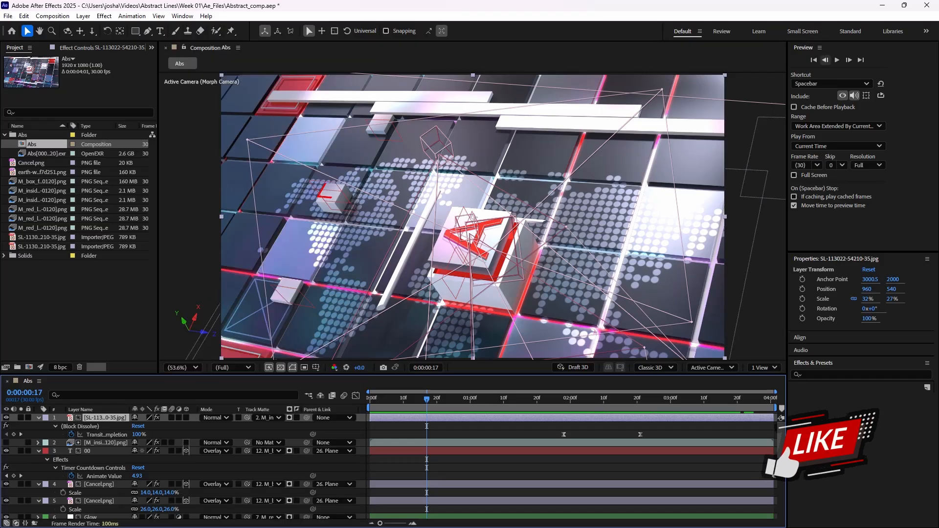
pyautogui.click(867, 165)
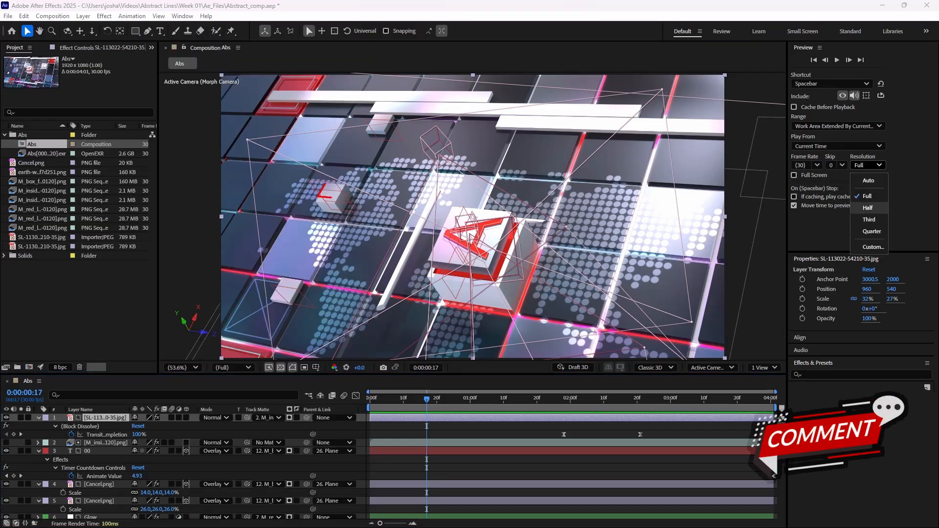
pyautogui.click(868, 219)
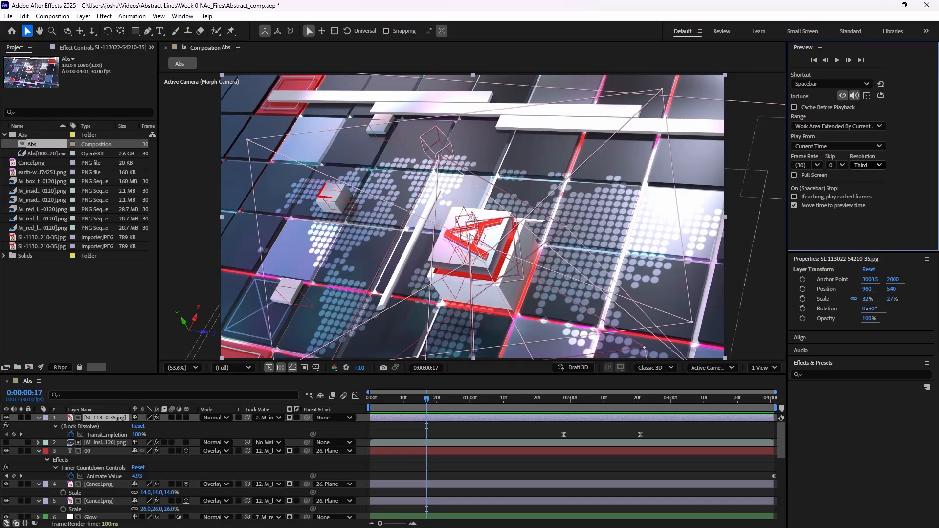
# Preview the Abs composition from 0:00:00:09, stop playback and return to the first frame.
pyautogui.click(399, 398)
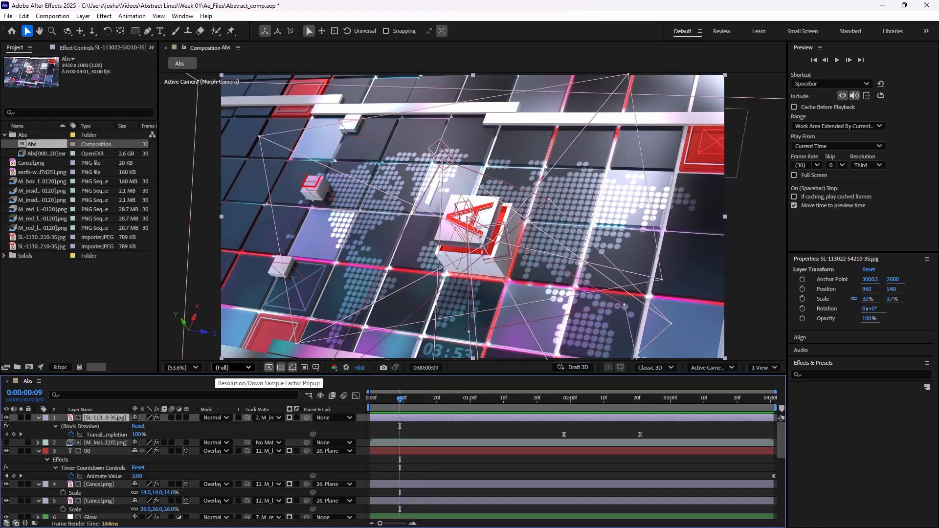
pyautogui.press('space')
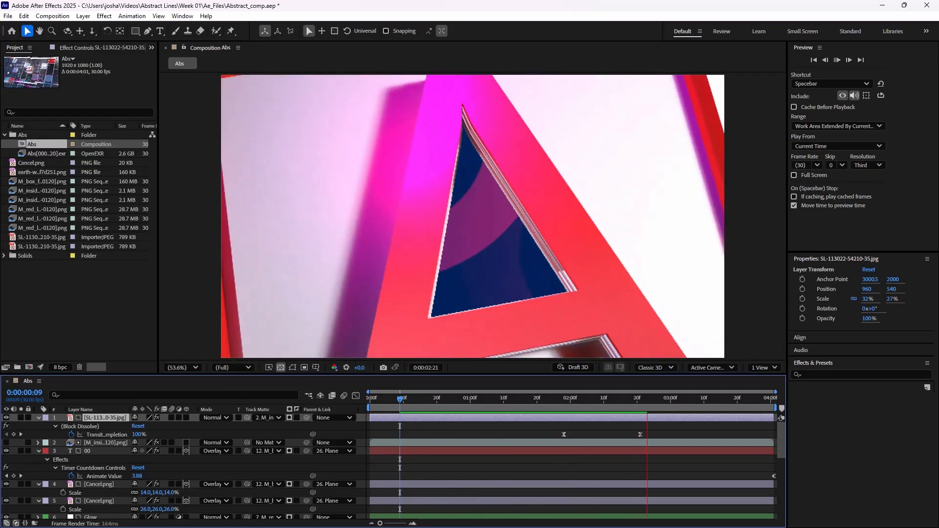
pyautogui.press('space')
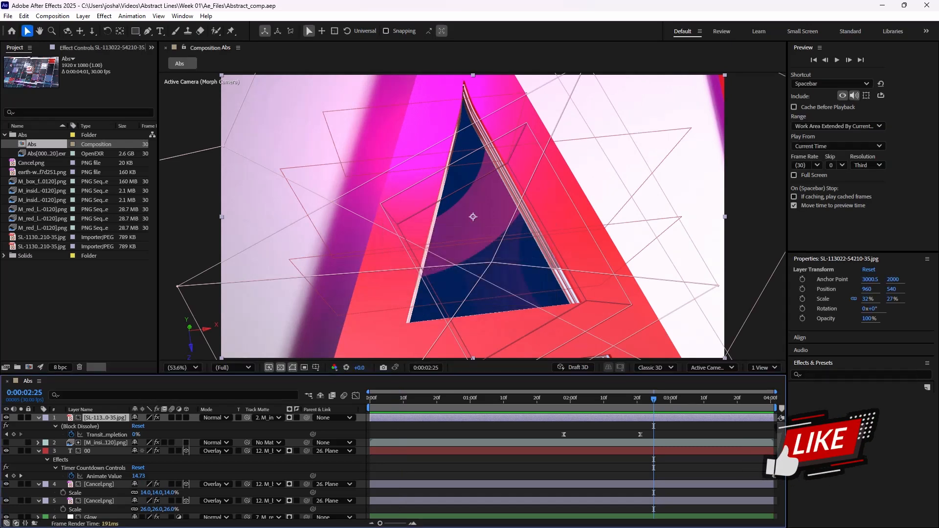
pyautogui.press('Home')
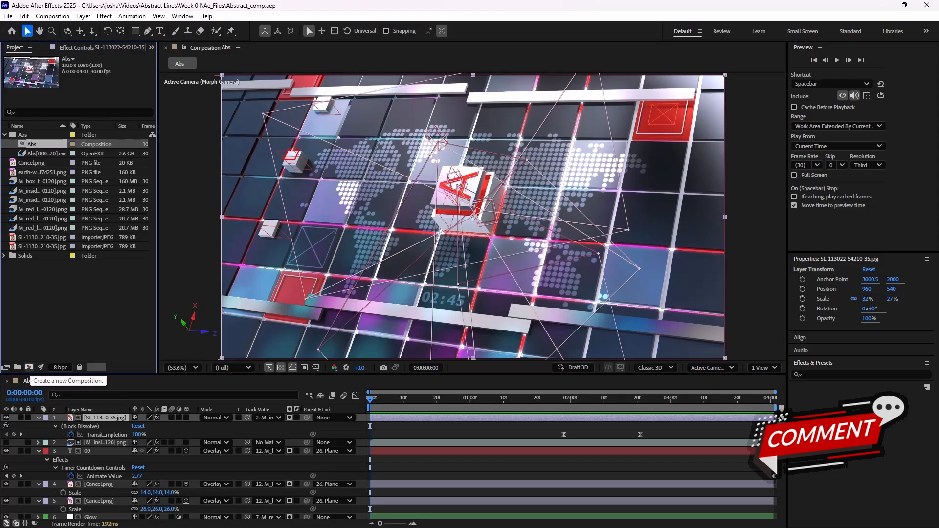
# Create a 1920 x 1080, 30 fps composition named All and add the Abs composition to it as a layer.
pyautogui.click(29, 367)
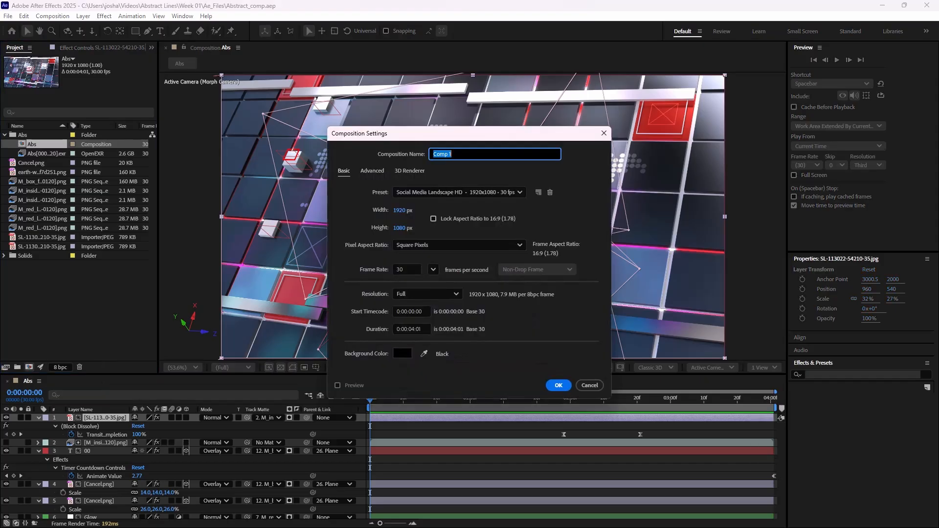
pyautogui.write('All')
pyautogui.press('Return')
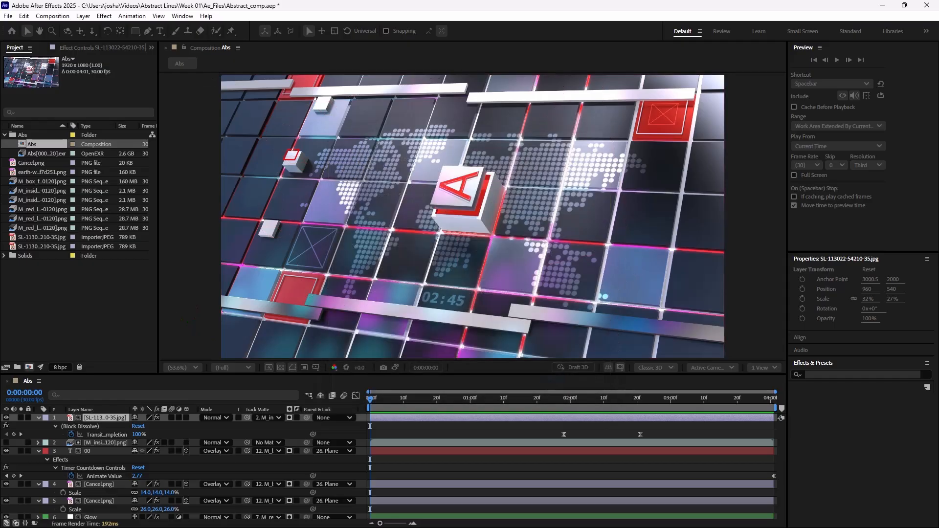
pyautogui.press(';')
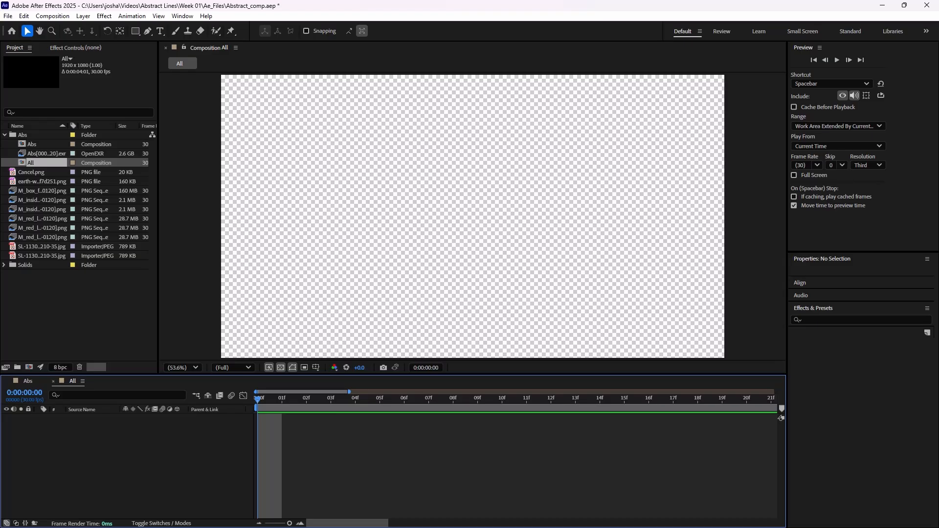
pyautogui.moveTo(32, 144); pyautogui.dragTo(61, 435)
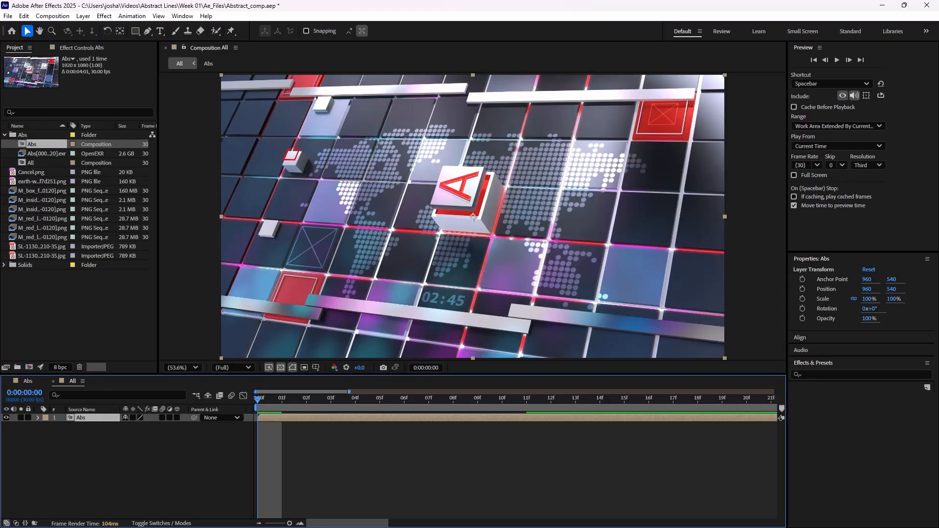
pyautogui.press(';')
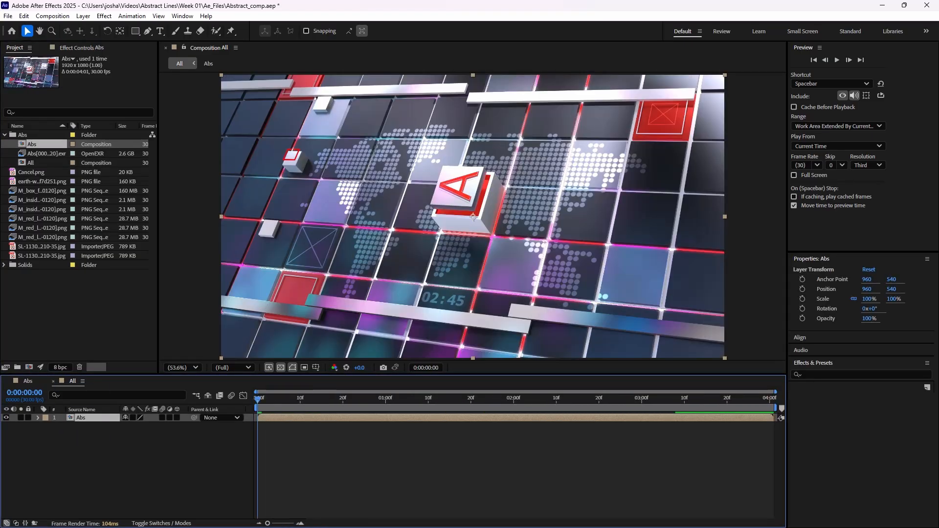
# Extend the All composition by setting the hours value of its duration to 1.
pyautogui.press('End')
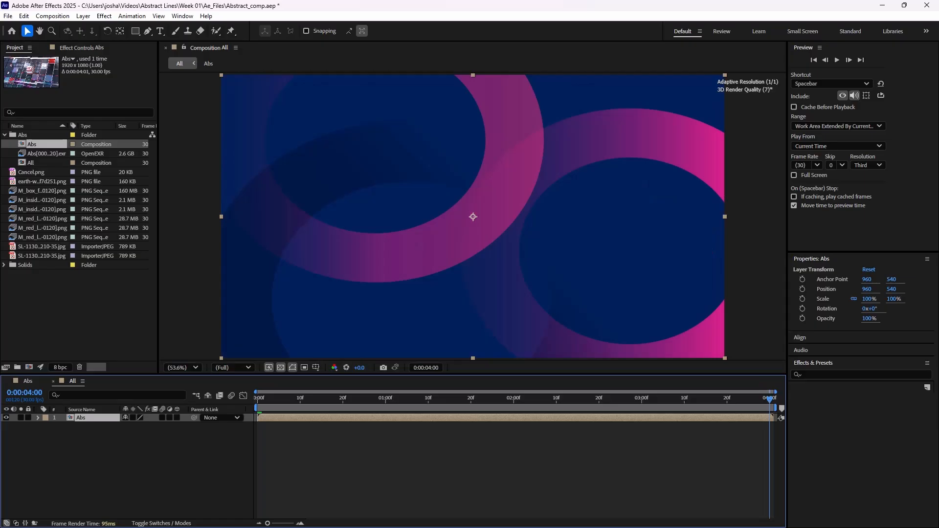
pyautogui.moveTo(769, 399)
pyautogui.mouseDown()
pyautogui.moveTo(382, 400)
pyautogui.moveTo(769, 400)
pyautogui.mouseUp()
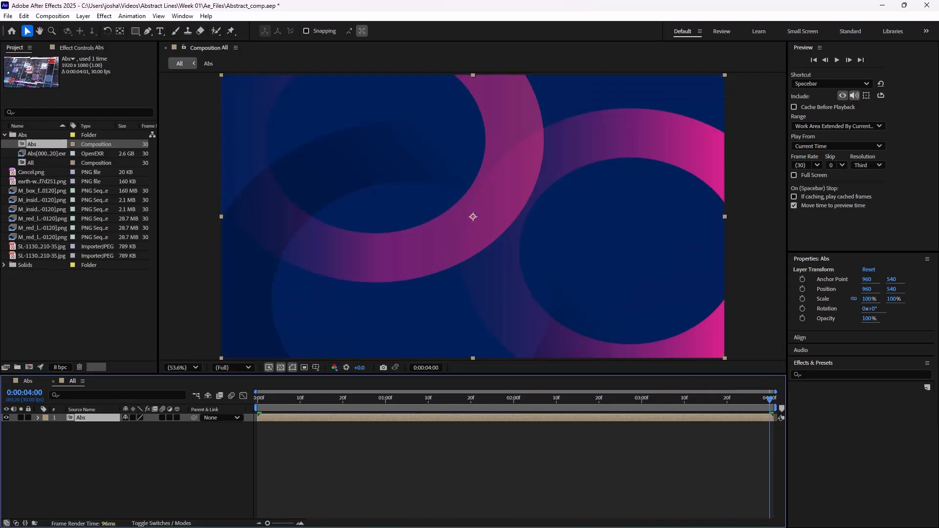
pyautogui.hotkey('ctrl', 'k')
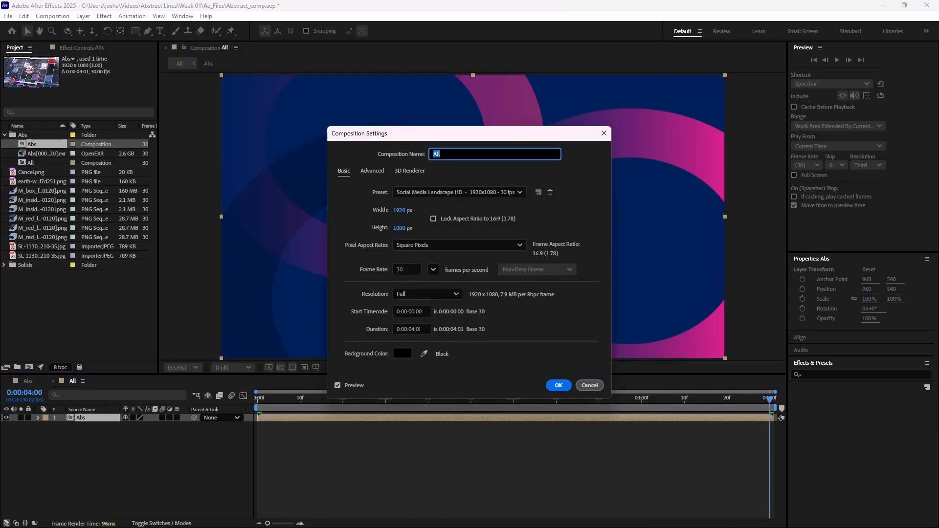
pyautogui.press('Escape')
pyautogui.click(52, 15)
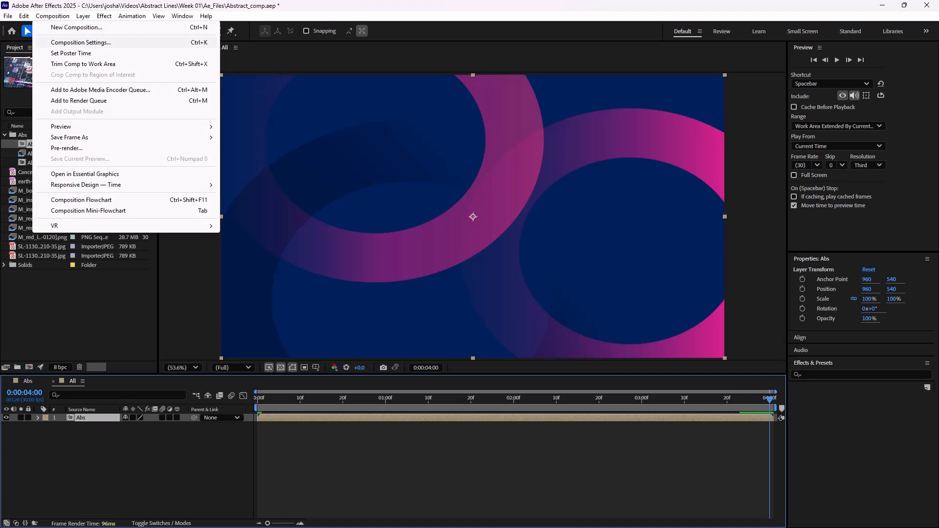
pyautogui.click(81, 42)
pyautogui.click(400, 329)
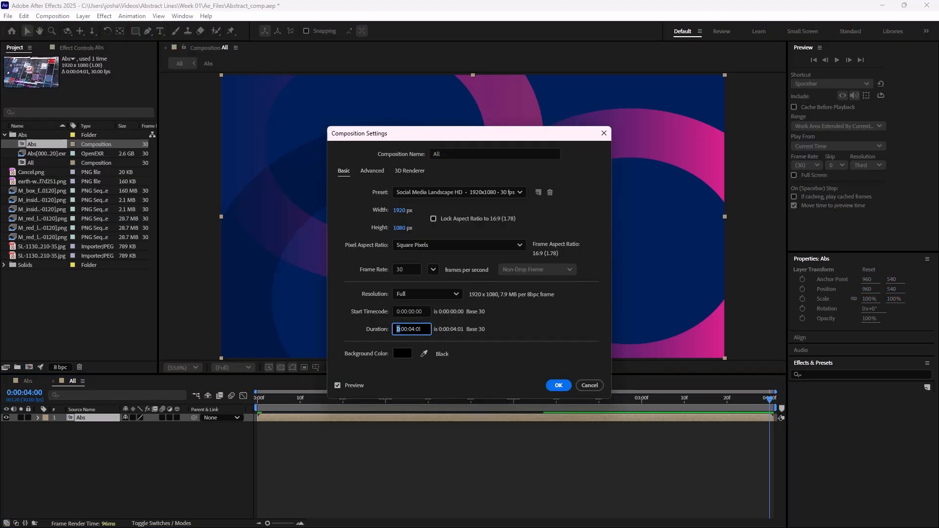
pyautogui.write('1')
pyautogui.press('Return')
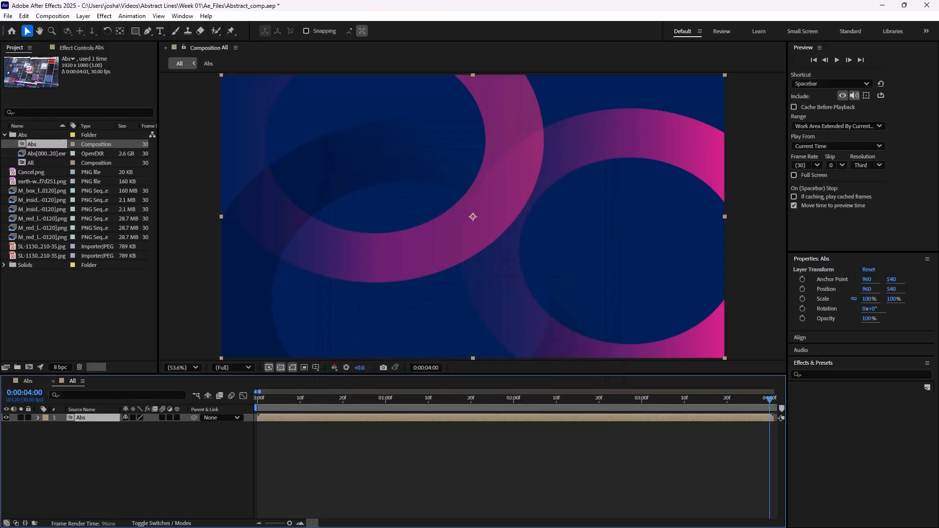
# End the work area at 0:00:44:29 and trim the All composition to it.
pyautogui.moveTo(259, 391); pyautogui.dragTo(281, 392)
pyautogui.click(371, 398)
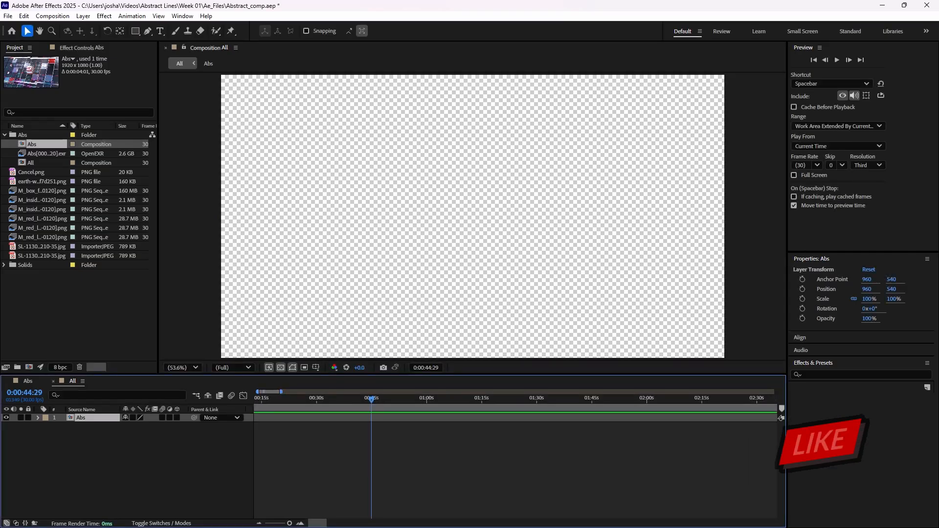
pyautogui.press('n')
pyautogui.rightClick(342, 406)
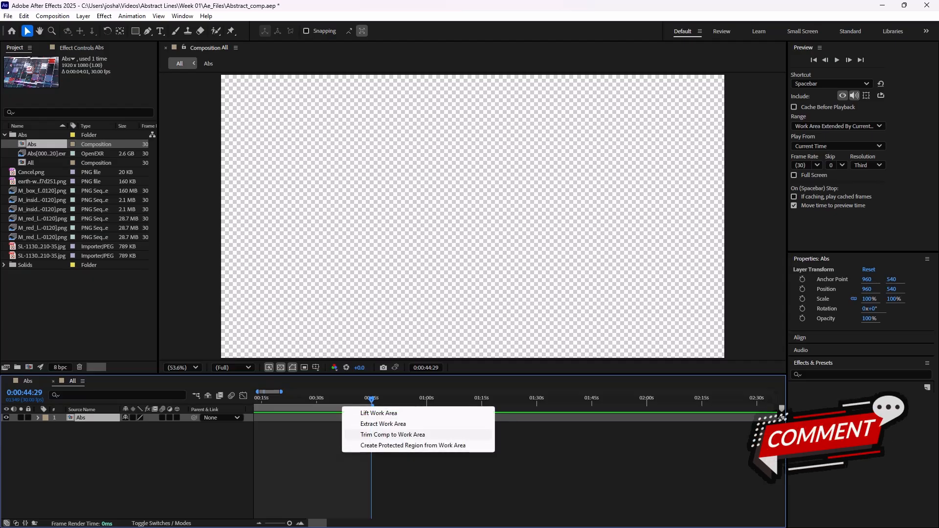
pyautogui.click(393, 435)
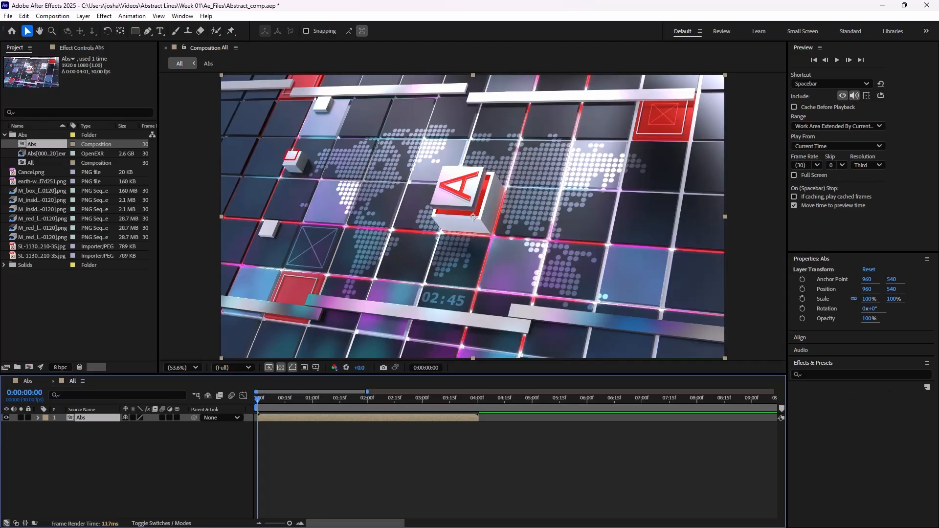
# Import Box_animation.aec from the Ae_composite folder inside Collected.
pyautogui.doubleClick(78, 313)
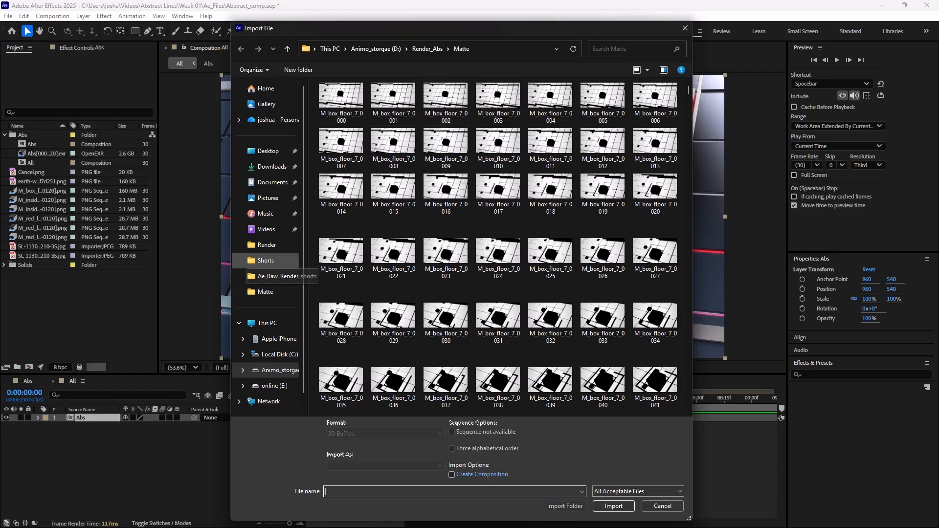
pyautogui.click(265, 291)
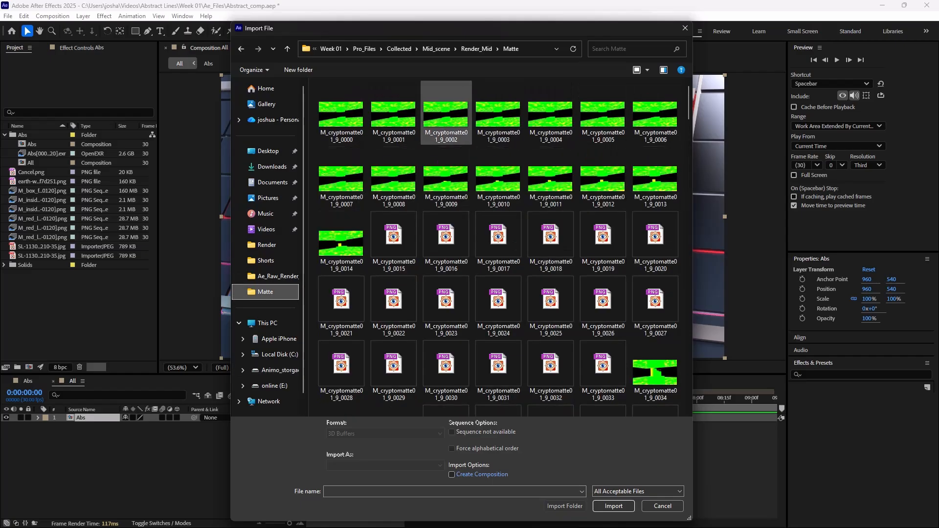
pyautogui.click(406, 48)
pyautogui.doubleClick(341, 107)
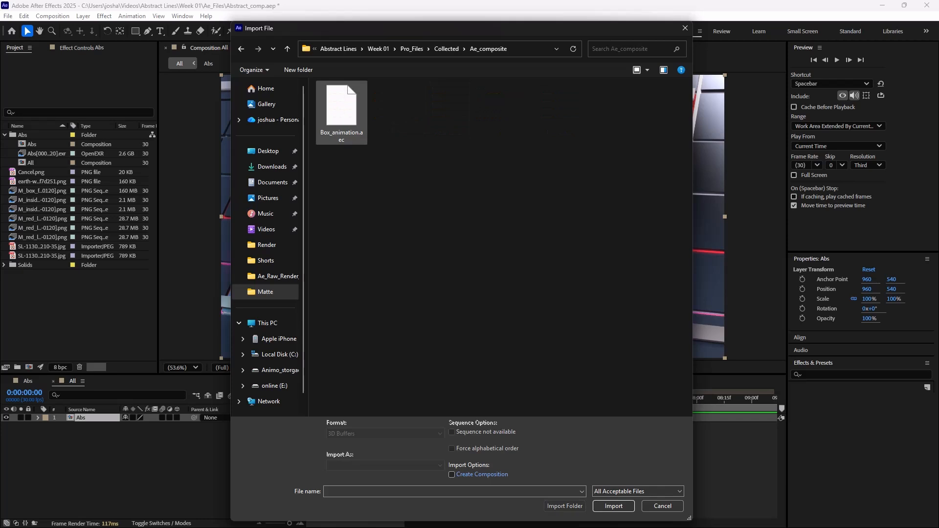
pyautogui.doubleClick(341, 107)
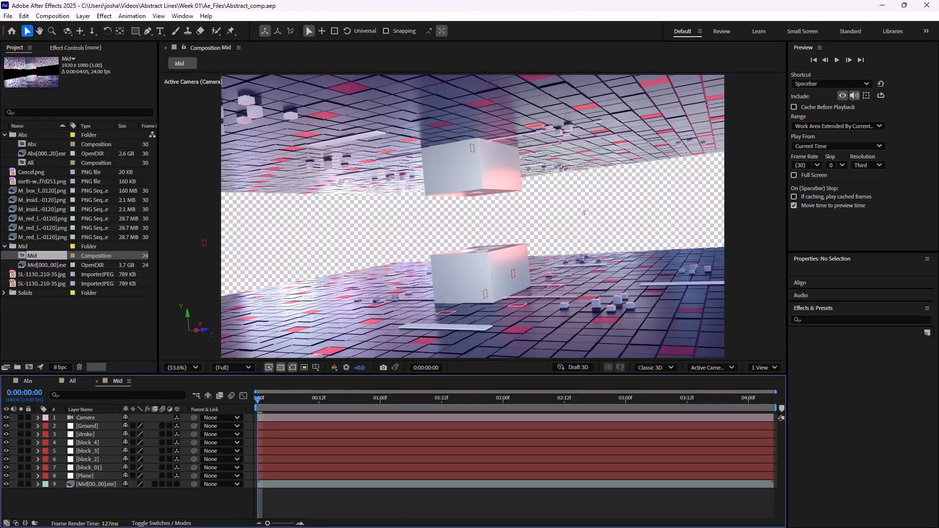
# Select the Ground, stroke, block_4, block_01 and Plane layers of the Mid composition in turn to check their placement.
pyautogui.click(86, 426)
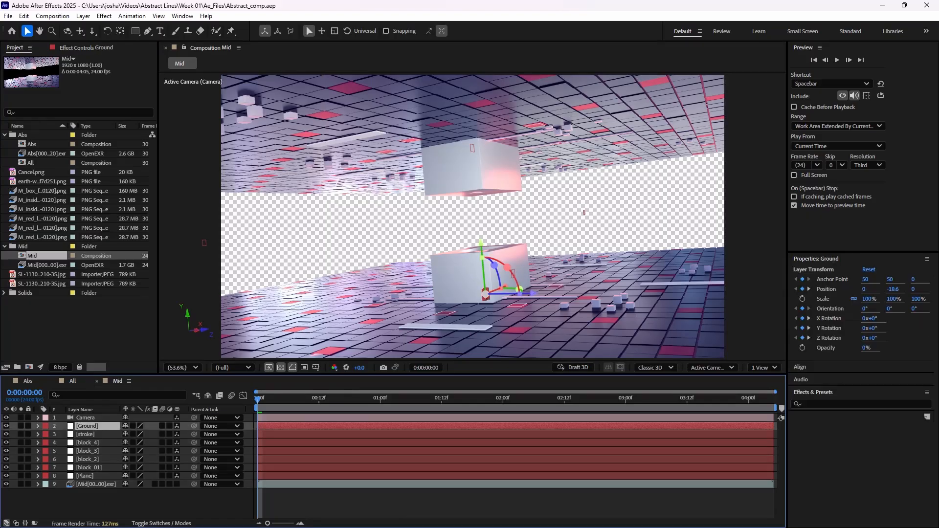
pyautogui.click(86, 434)
pyautogui.click(87, 443)
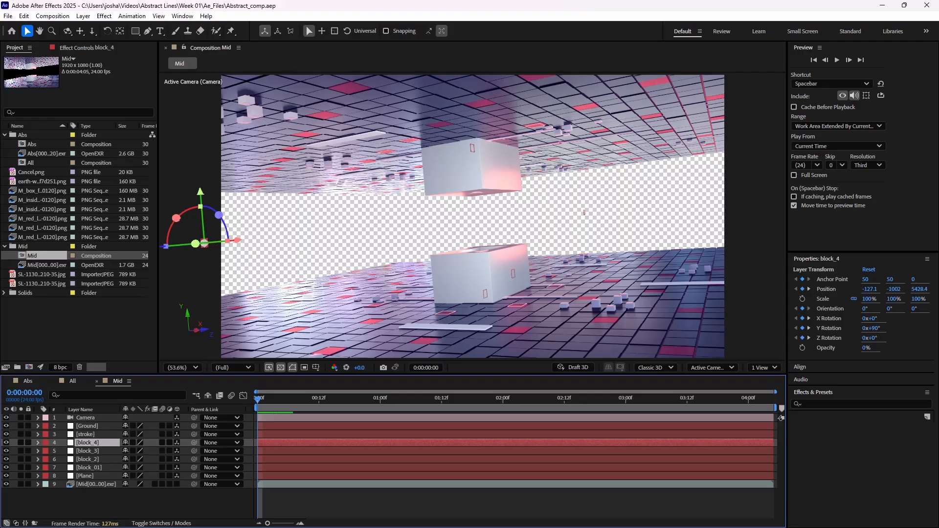
pyautogui.click(89, 466)
pyautogui.click(85, 475)
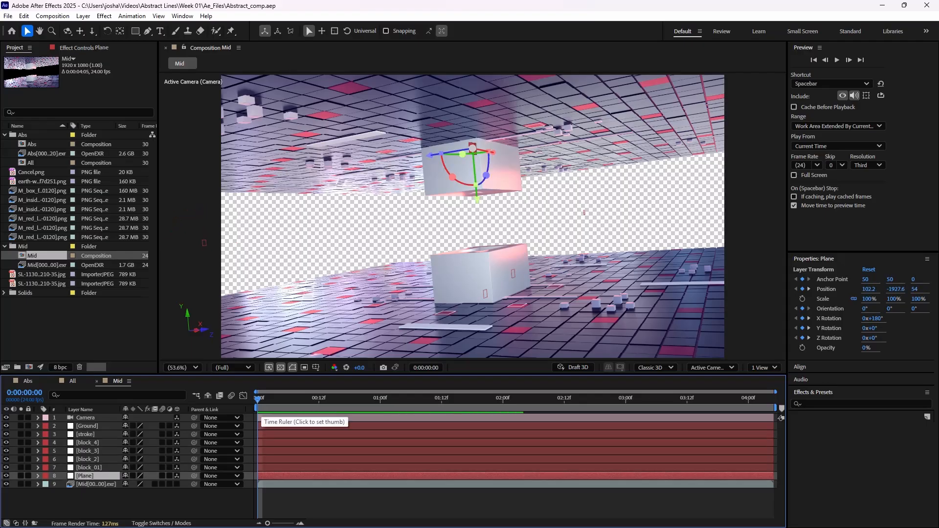
# Preview the Mid composition, stop playback and scrub back to 0:00:00:13.
pyautogui.press('space')
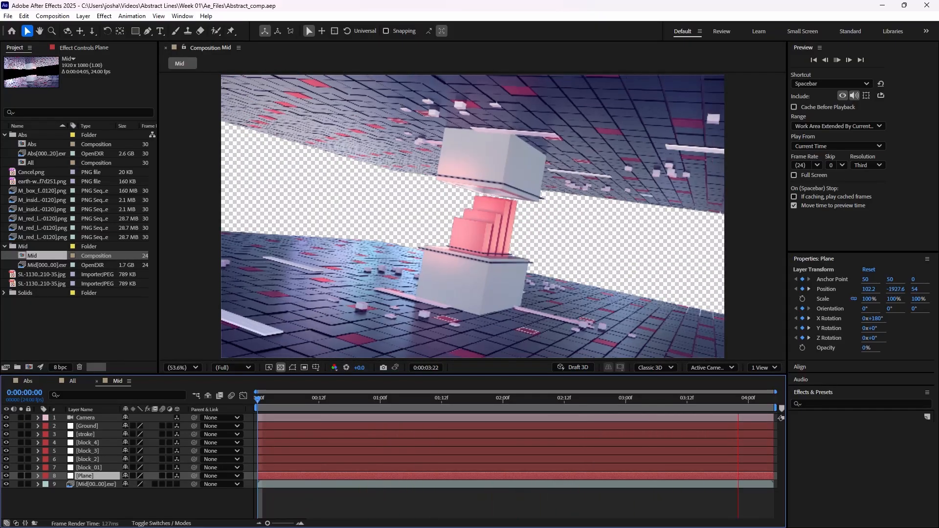
pyautogui.press('space')
pyautogui.moveTo(758, 399); pyautogui.dragTo(323, 398)
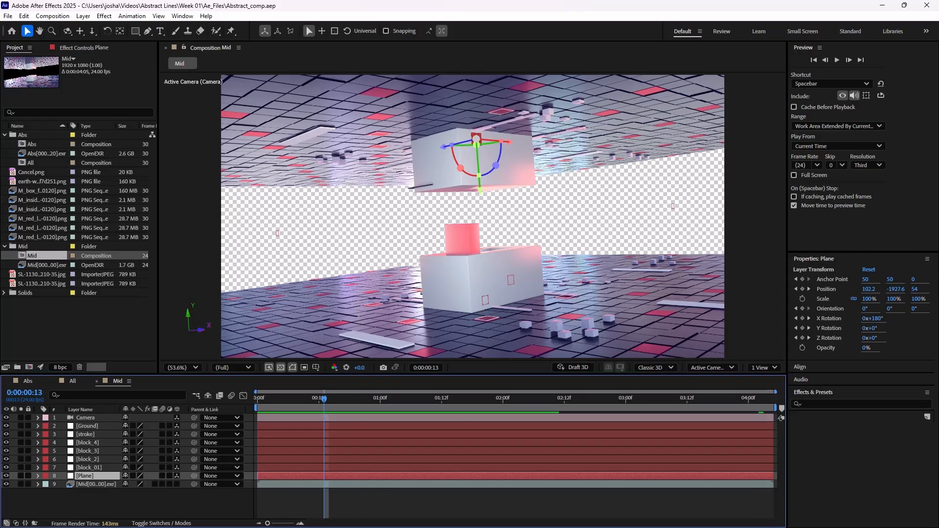
# Inspect where the Ground, stroke and block layers sit at 0:00:00:13, and return to the first frame.
pyautogui.click(87, 425)
pyautogui.click(87, 442)
pyautogui.click(88, 450)
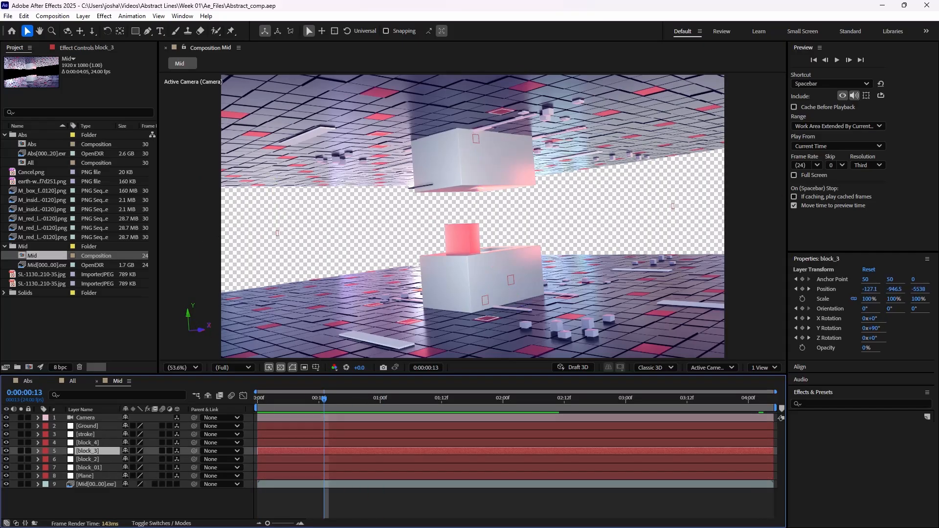
pyautogui.click(88, 467)
pyautogui.click(85, 434)
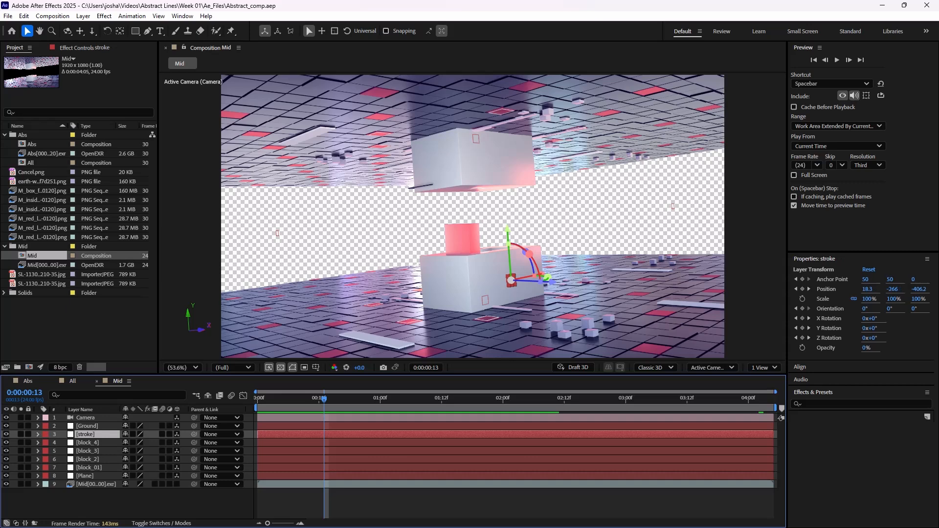
pyautogui.click(87, 426)
pyautogui.click(88, 442)
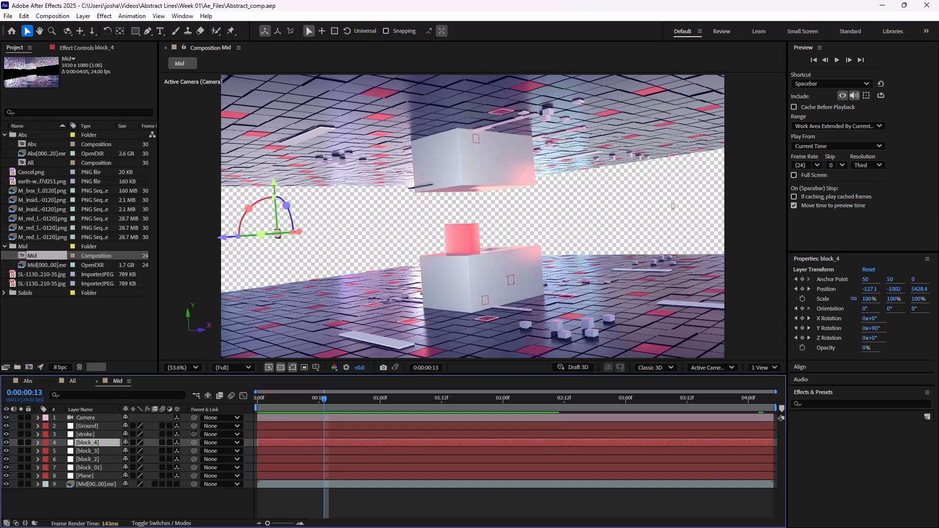
pyautogui.press('Home')
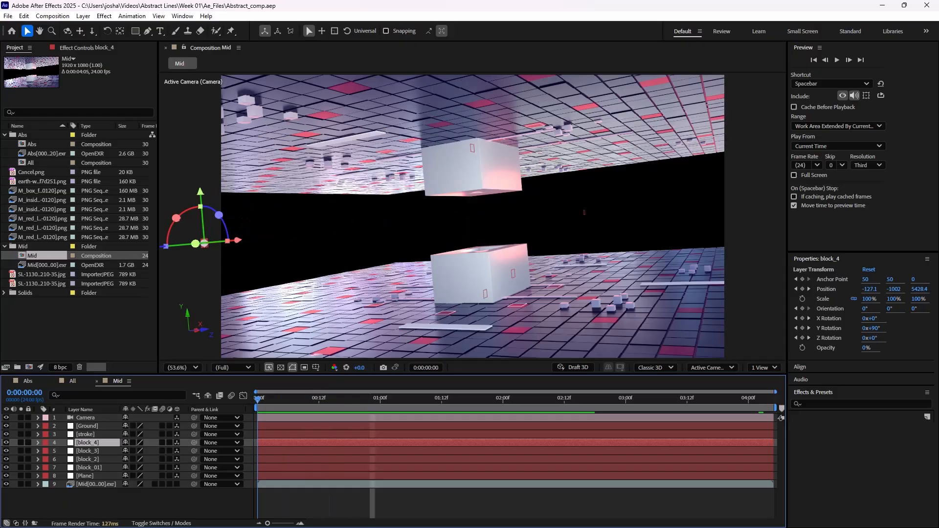
# Return the Mid composition to its first frame, and change the Abs layer's label in the All composition to Cyan.
pyautogui.press('space')
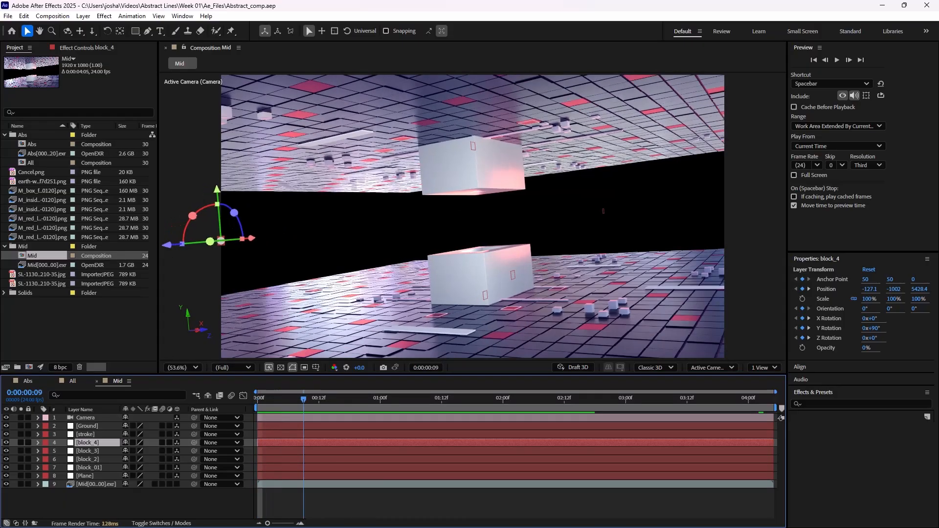
pyautogui.press('Home')
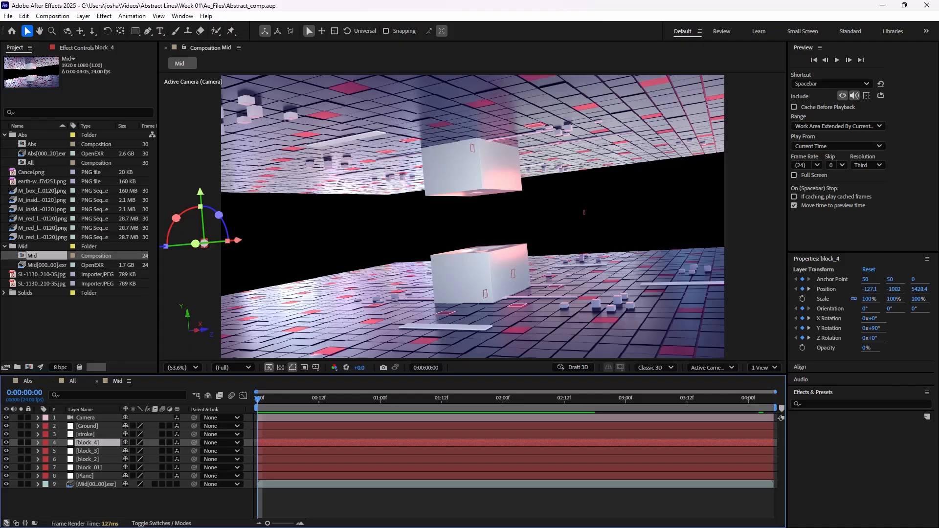
pyautogui.click(72, 381)
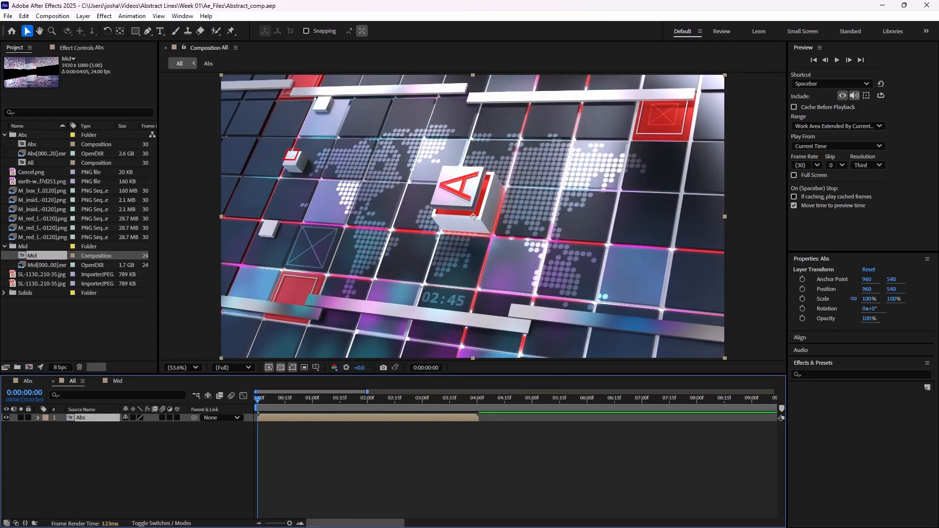
pyautogui.click(45, 417)
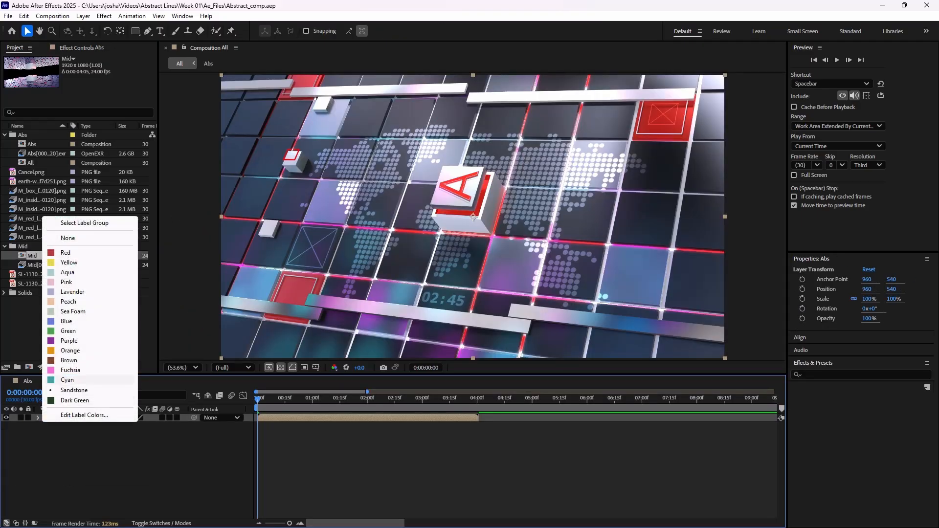
pyautogui.click(67, 380)
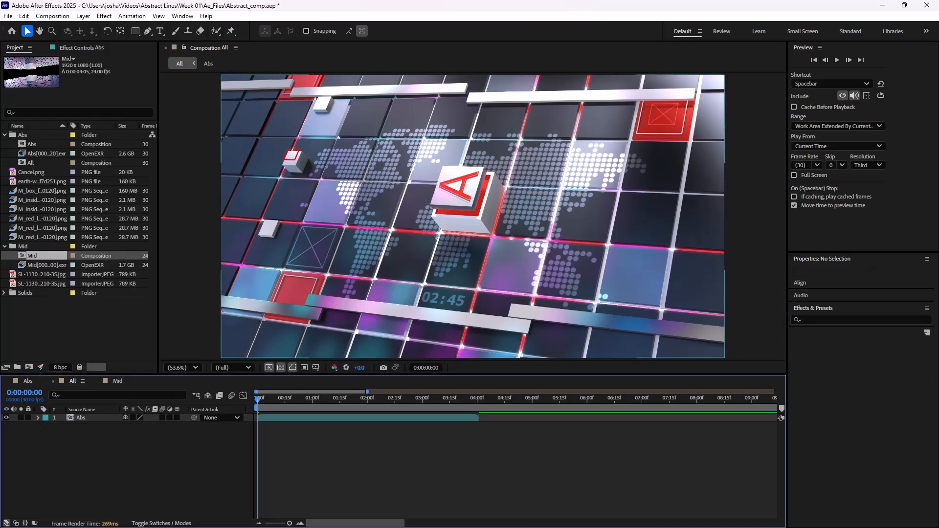
# Add the Mid composition beneath Abs in the All composition, starting at about 0:00:03:22, with a Yellow label.
pyautogui.press('space')
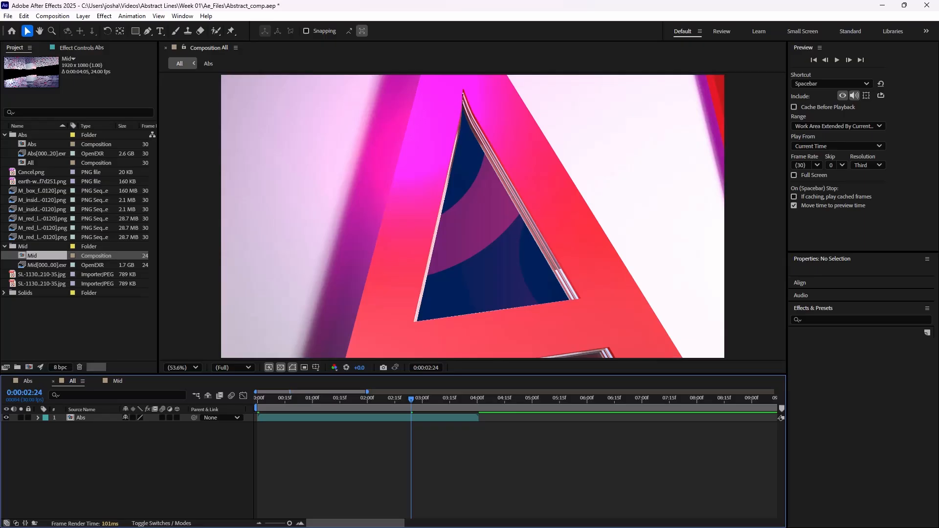
pyautogui.moveTo(32, 255); pyautogui.dragTo(462, 425)
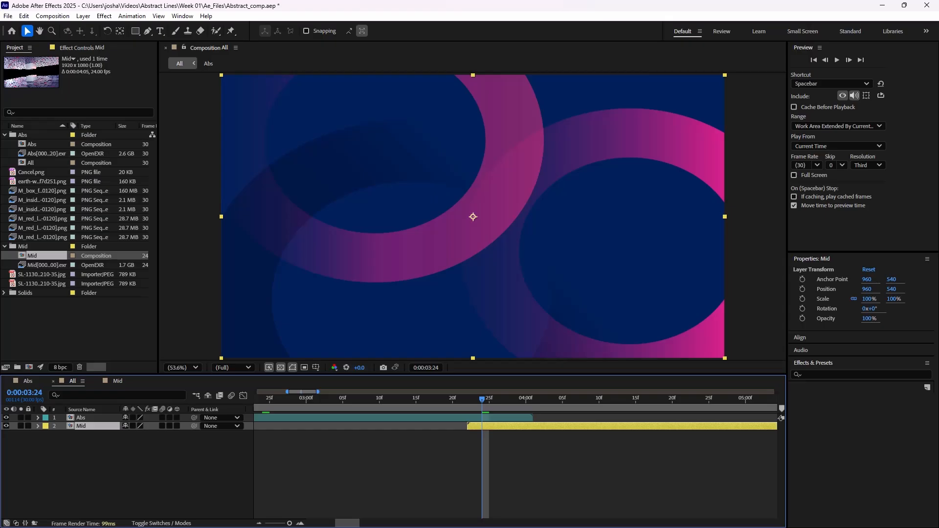
pyautogui.moveTo(482, 399); pyautogui.dragTo(415, 400)
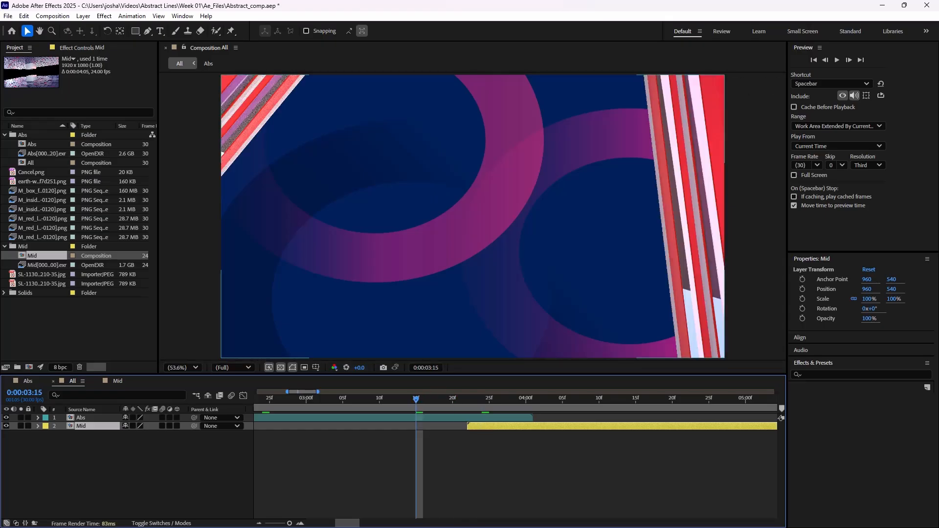
# Copy the SL-113022 image layer and its M_inside matte layer from Abs into All, and hide the original image layer in Abs.
pyautogui.doubleClick(472, 216)
pyautogui.click(472, 216)
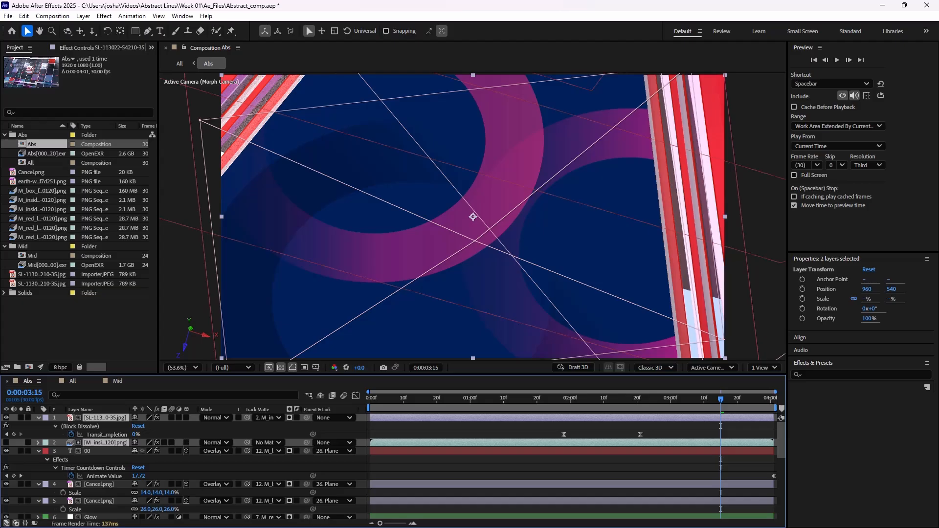
pyautogui.hotkey('ctrl', 'alt', 'shift', 'v')
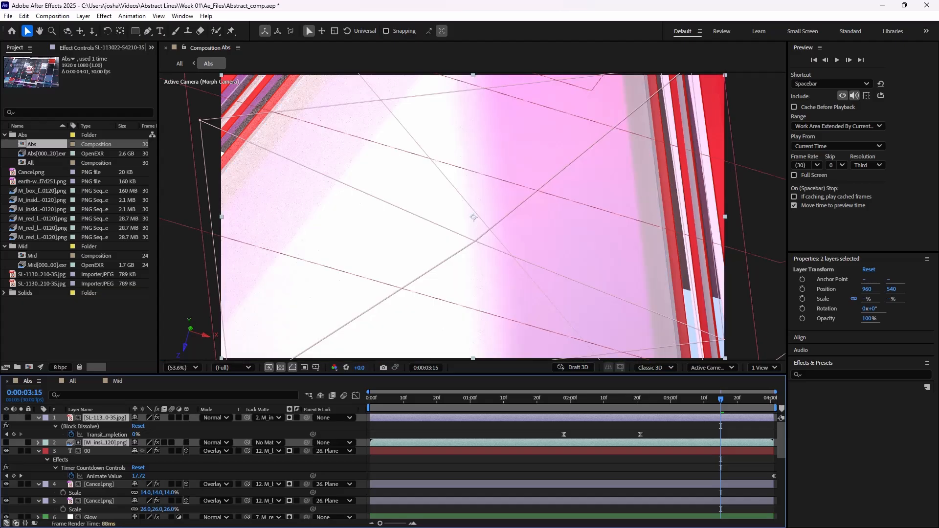
pyautogui.click(72, 381)
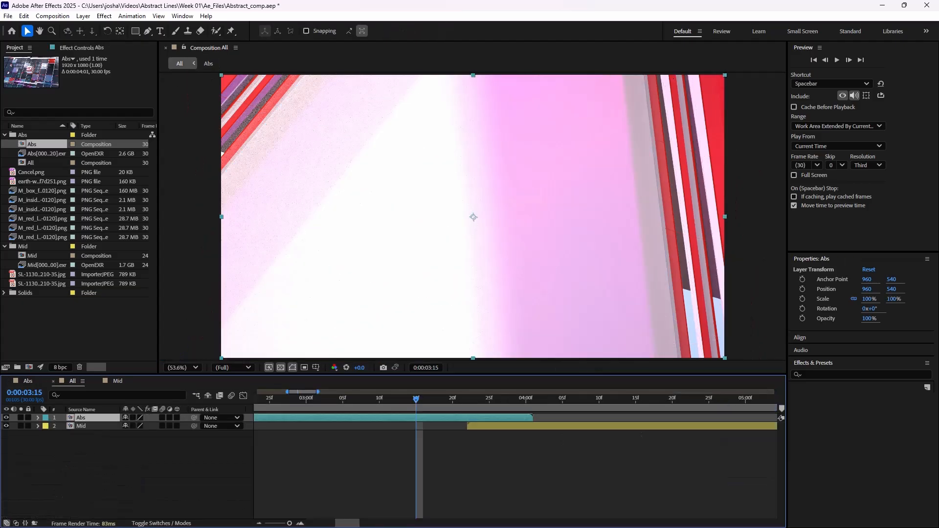
pyautogui.hotkey('ctrl', 'v')
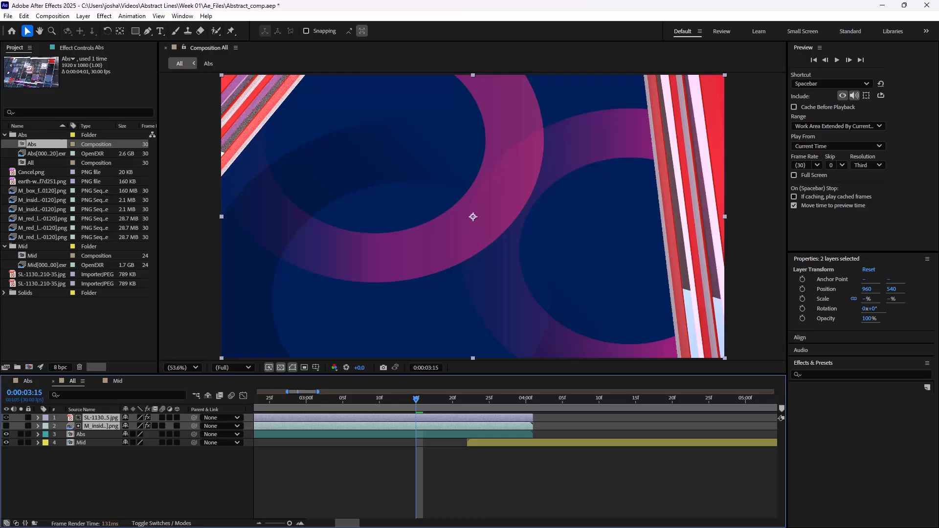
pyautogui.hotkey('ctrl', 'alt', 'shift', 'v')
pyautogui.hotkey('ctrl', 'z')
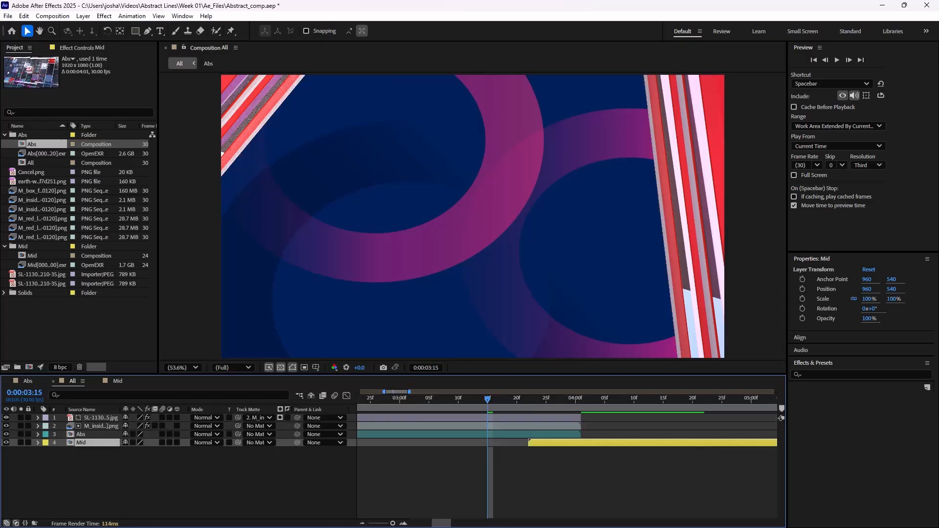
# Move the Mid layer to the top of the All composition and shift it to start at 0:00:02:13.
pyautogui.moveTo(93, 442); pyautogui.dragTo(93, 415)
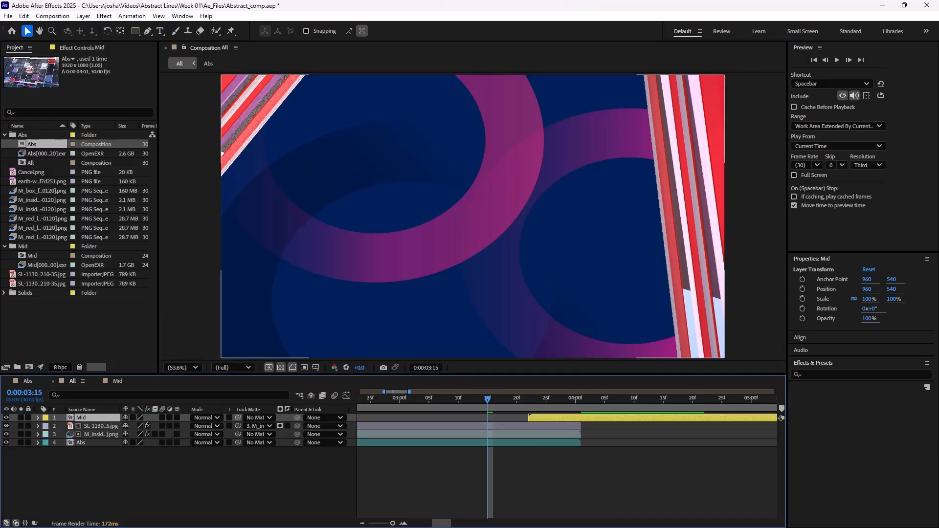
pyautogui.press('-')
pyautogui.moveTo(483, 399); pyautogui.dragTo(389, 399)
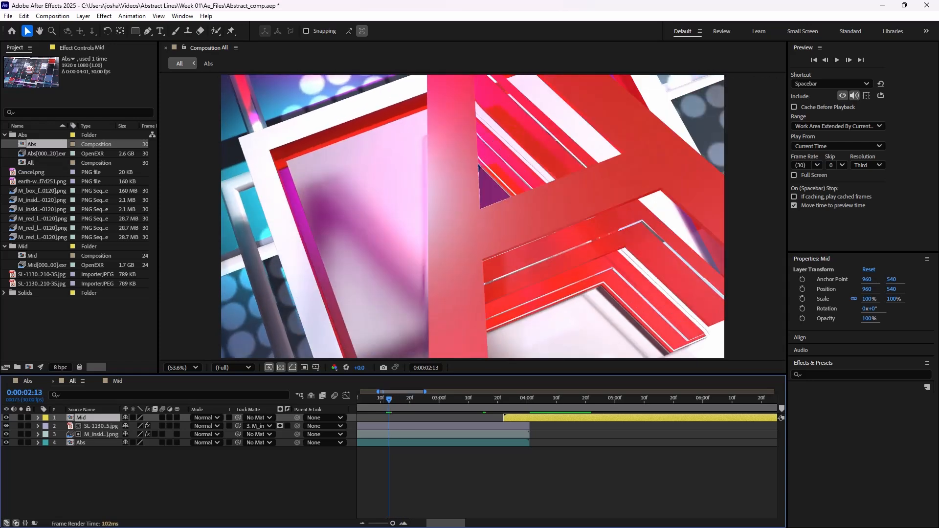
pyautogui.moveTo(507, 418); pyautogui.dragTo(413, 418)
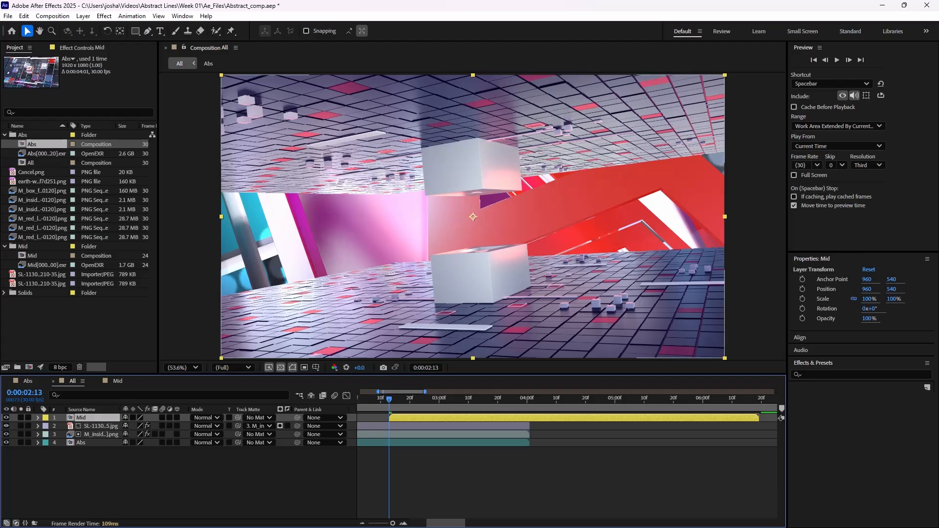
# Delete the pasted SL-113022 image layer from All and set M_inside_a_6_[0000-0120].png as the Mid layer's track matte.
pyautogui.click(100, 434)
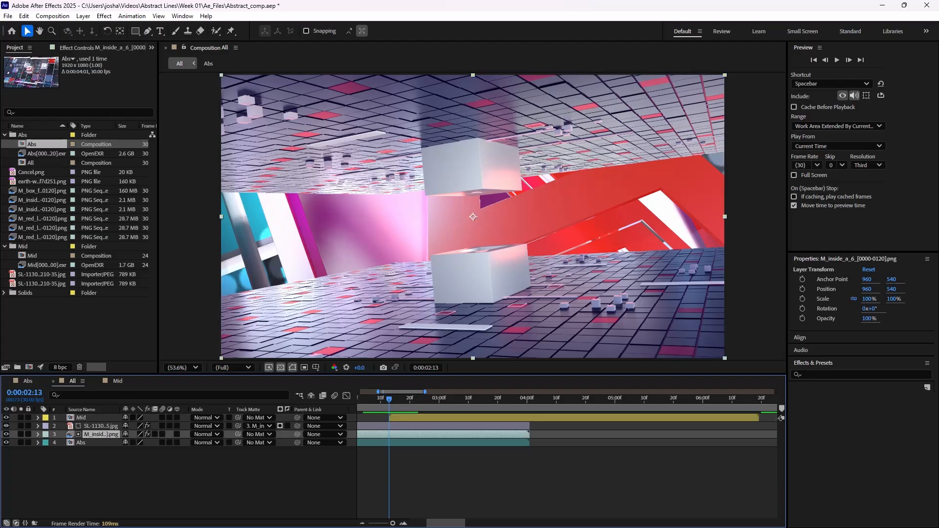
pyautogui.click(100, 426)
pyautogui.press('Delete')
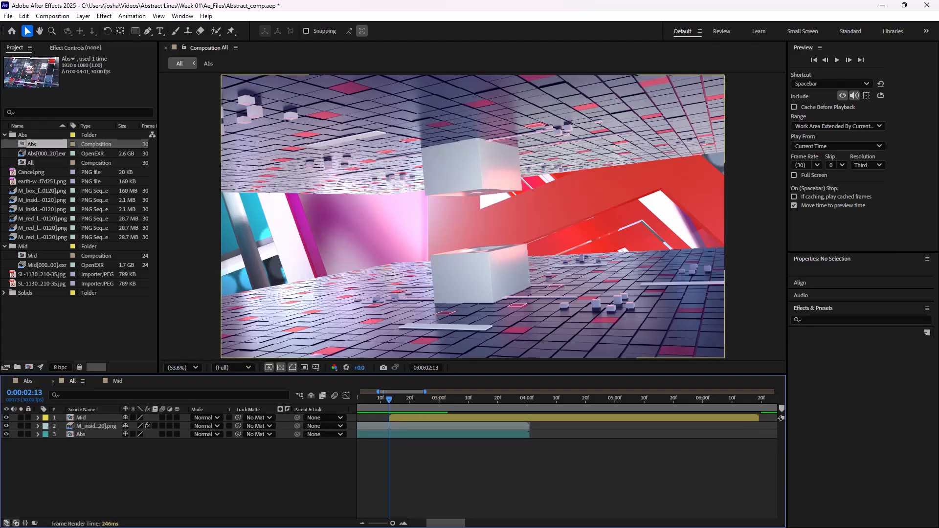
pyautogui.click(95, 418)
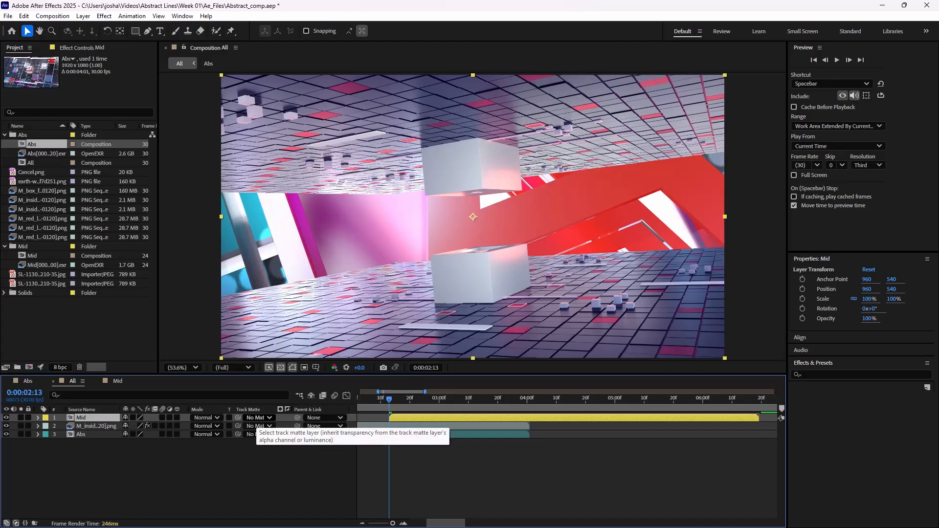
pyautogui.click(258, 417)
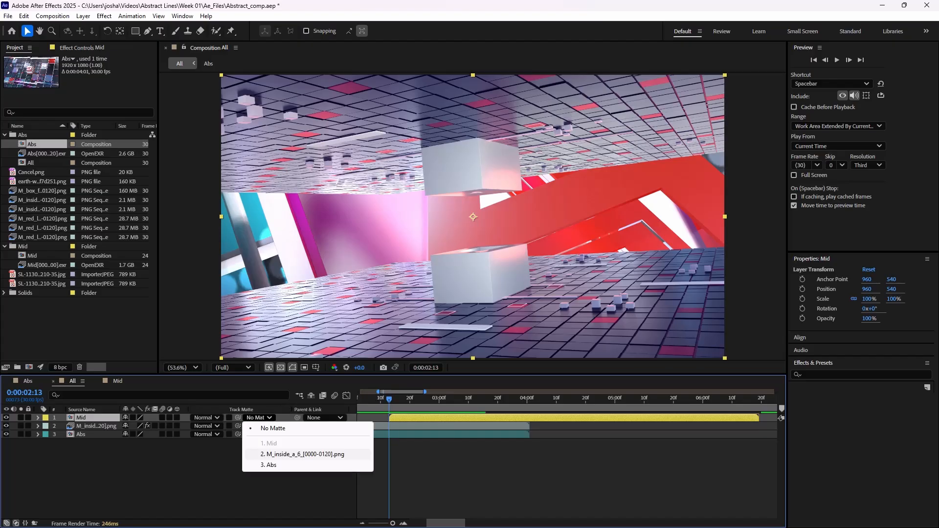
pyautogui.click(303, 454)
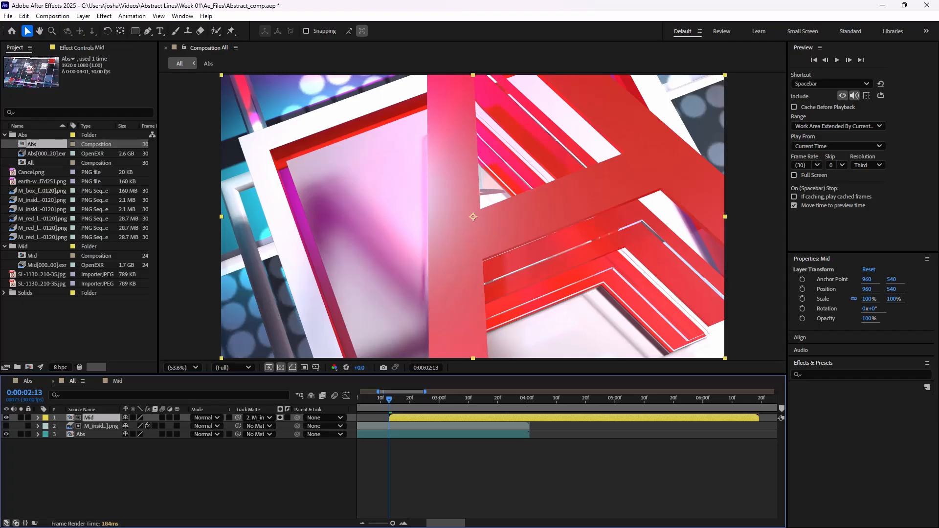
# Preview the matted Mid transition in the All composition, save the project, and replay the transition from 0:00:02:02.
pyautogui.press('space')
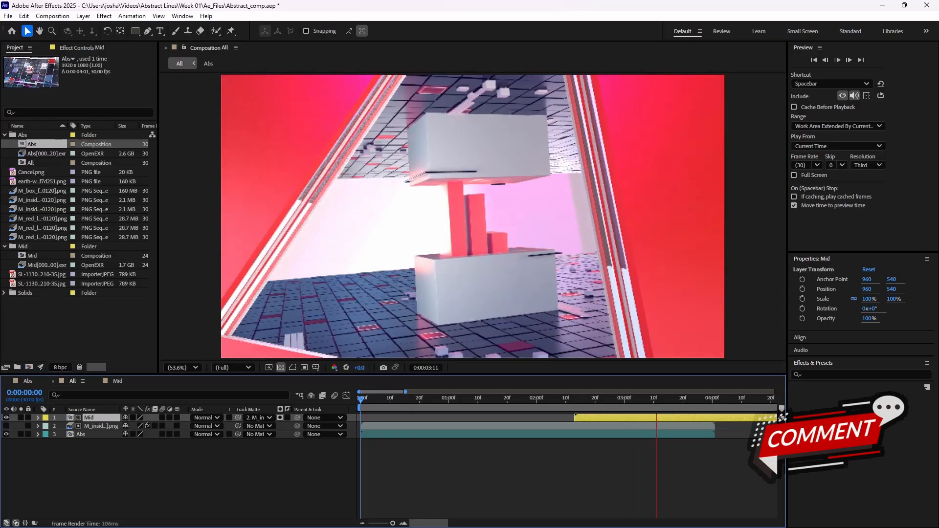
pyautogui.press('space')
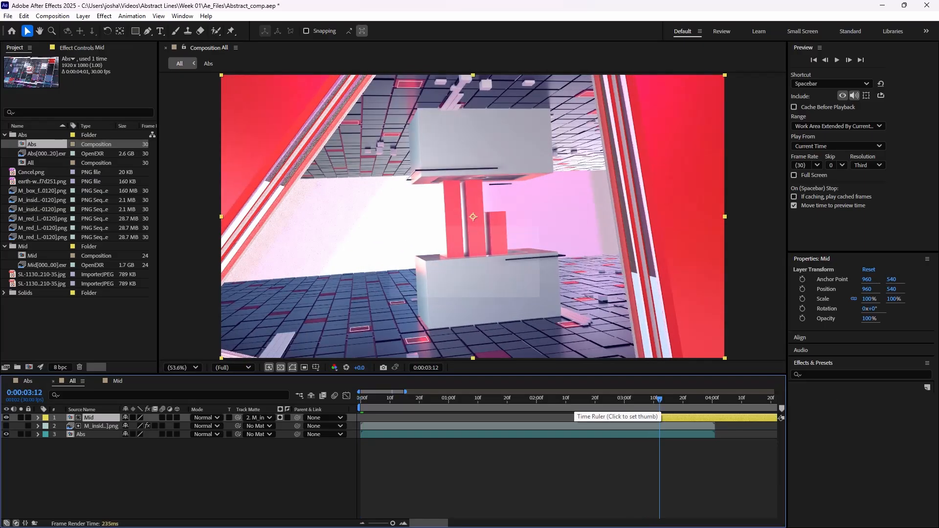
pyautogui.hotkey('ctrl', 's')
pyautogui.moveTo(574, 400); pyautogui.dragTo(542, 399)
pyautogui.press('space')
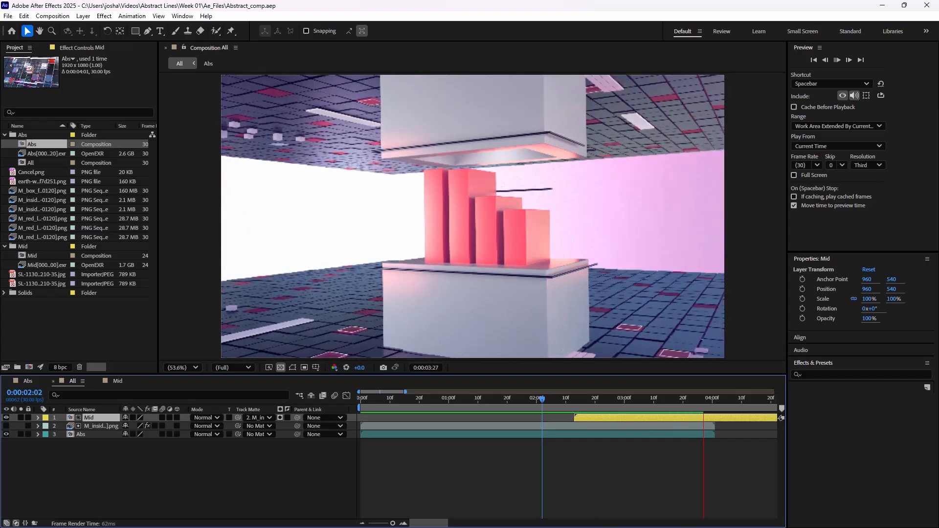
pyautogui.press('space')
# Select the Abs layer, replay All from the first frame past the end of that layer, and save the project.
pyautogui.click(93, 434)
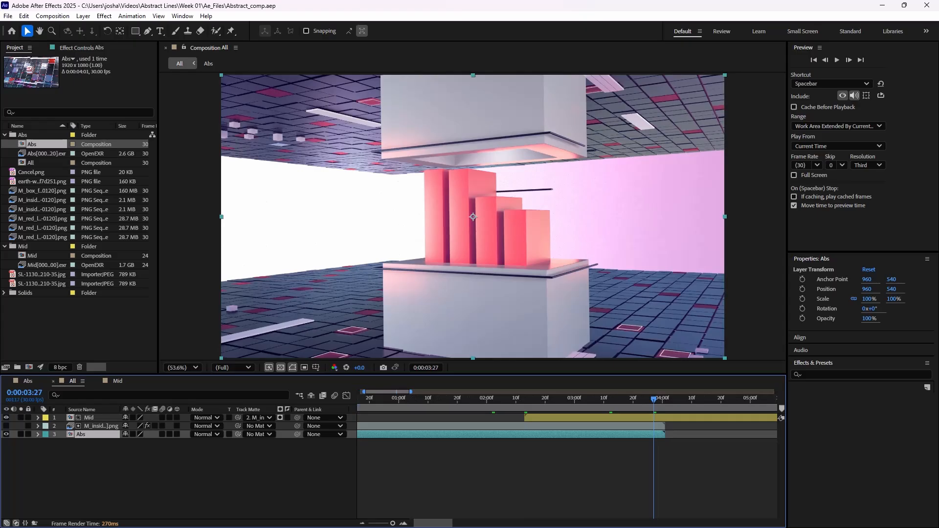
pyautogui.click(21, 434)
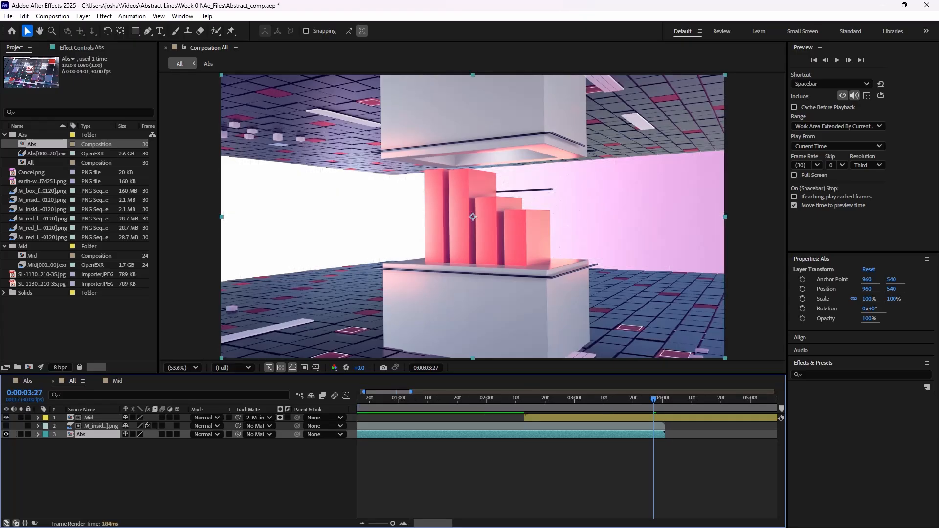
pyautogui.moveTo(653, 398); pyautogui.dragTo(521, 399)
pyautogui.press('space')
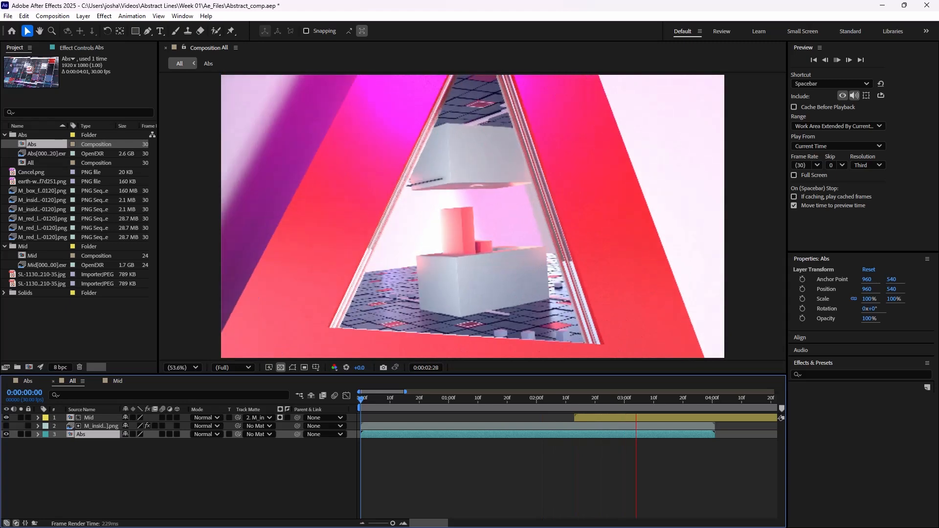
pyautogui.press('space')
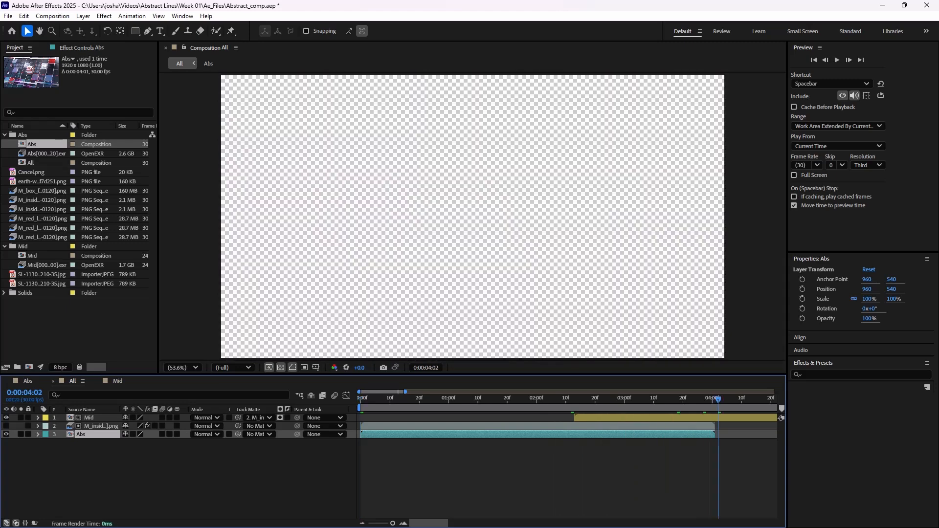
pyautogui.hotkey('ctrl', 's')
# Open the Mid composition from All, play it from the first frame to 0:00:00:14, and select the block_3 layer.
pyautogui.press('-')
pyautogui.press('-')
pyautogui.click(451, 399)
pyautogui.click(467, 417)
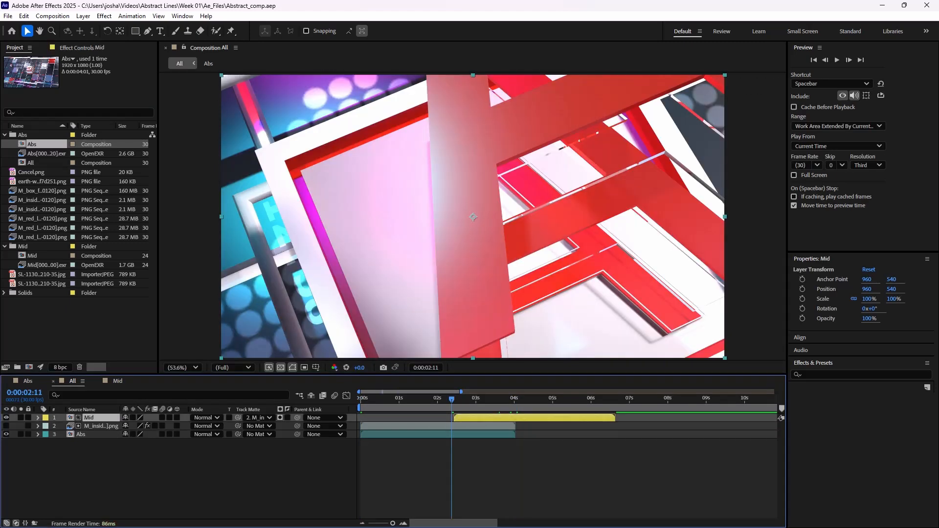
pyautogui.doubleClick(466, 418)
pyautogui.press('Home')
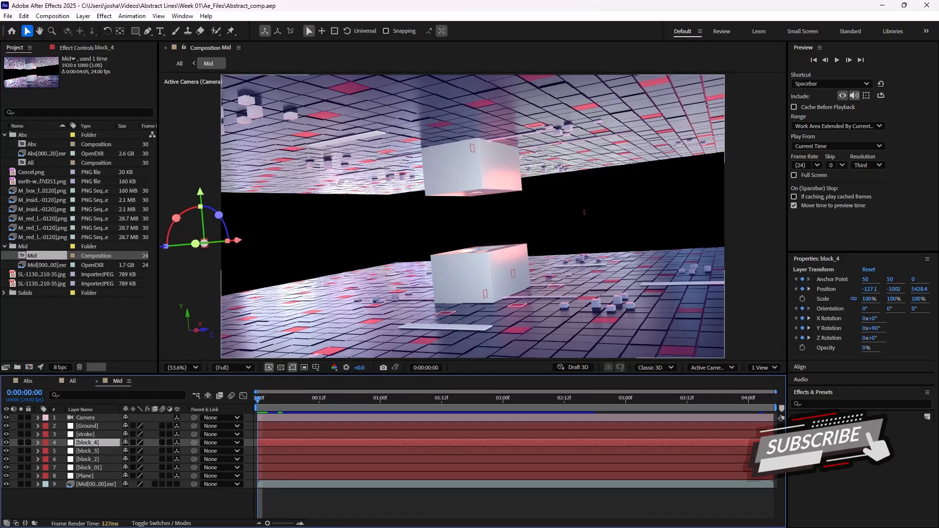
pyautogui.press('space')
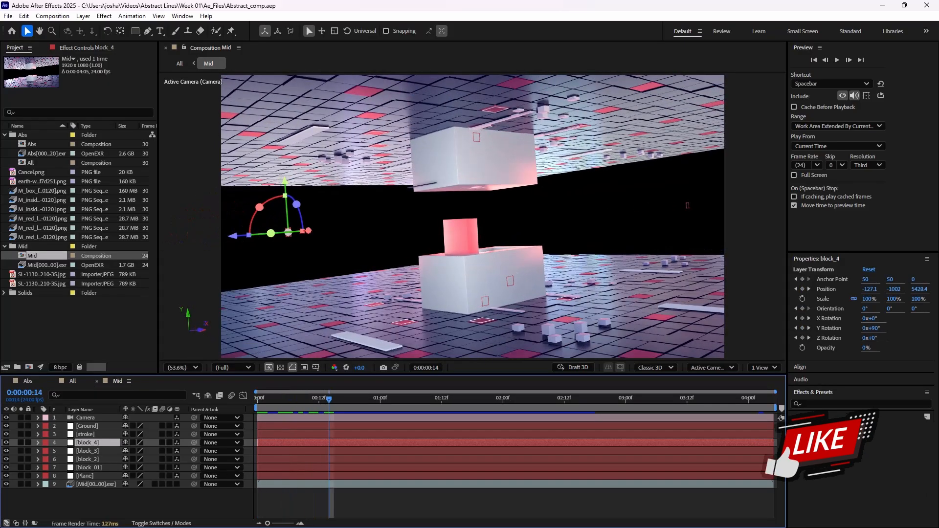
pyautogui.click(87, 450)
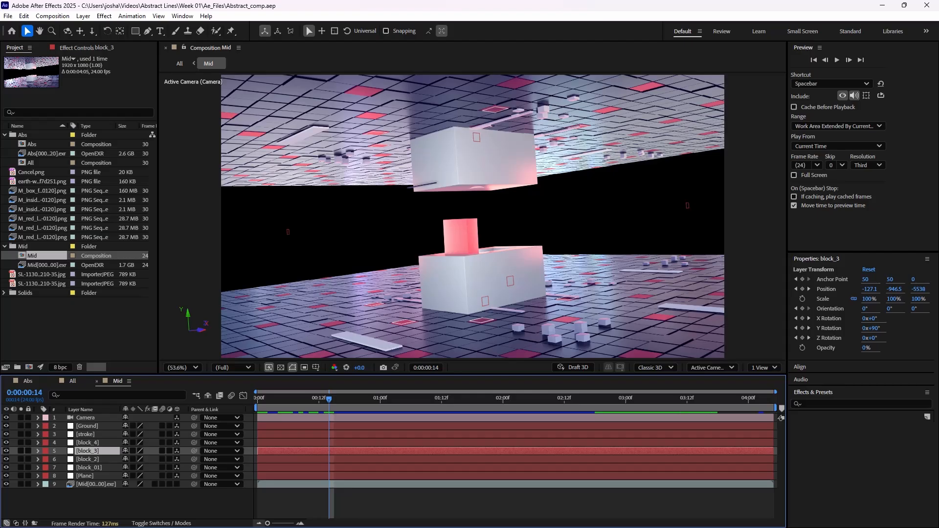
# Bring the 6914317_Motion_Graphics_Motion_Graphic_1920x1080 video from the Collected Assets folder into the Mid composition as the top layer.
pyautogui.hotkey('alt', 'Tab')
pyautogui.click(529, 142)
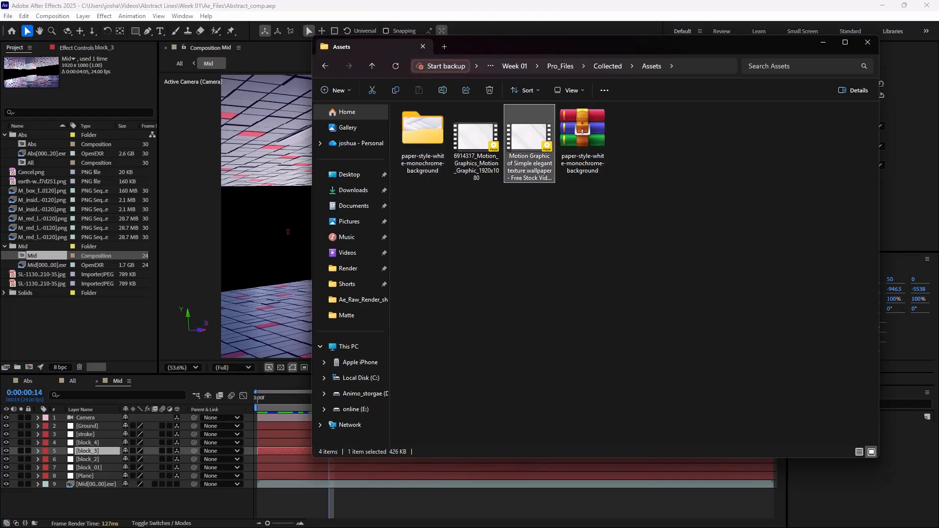
pyautogui.click(475, 142)
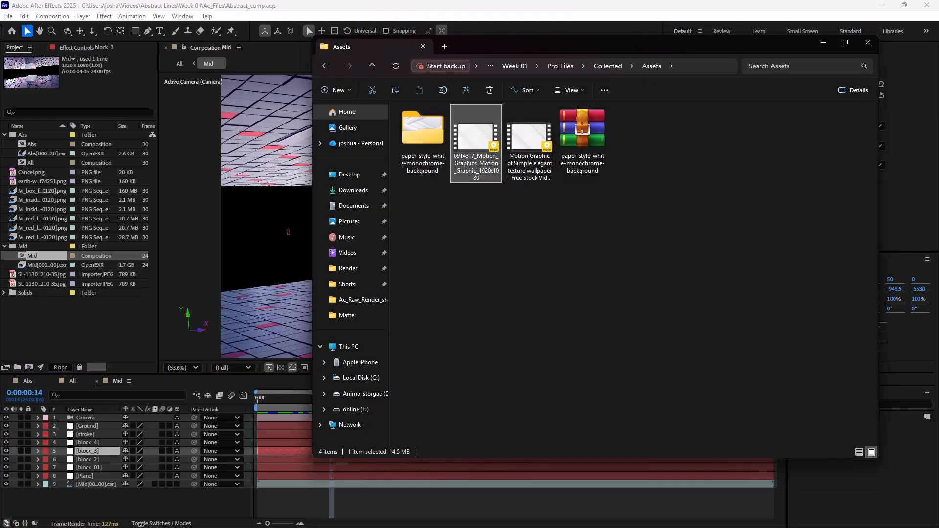
pyautogui.moveTo(475, 147); pyautogui.dragTo(151, 469)
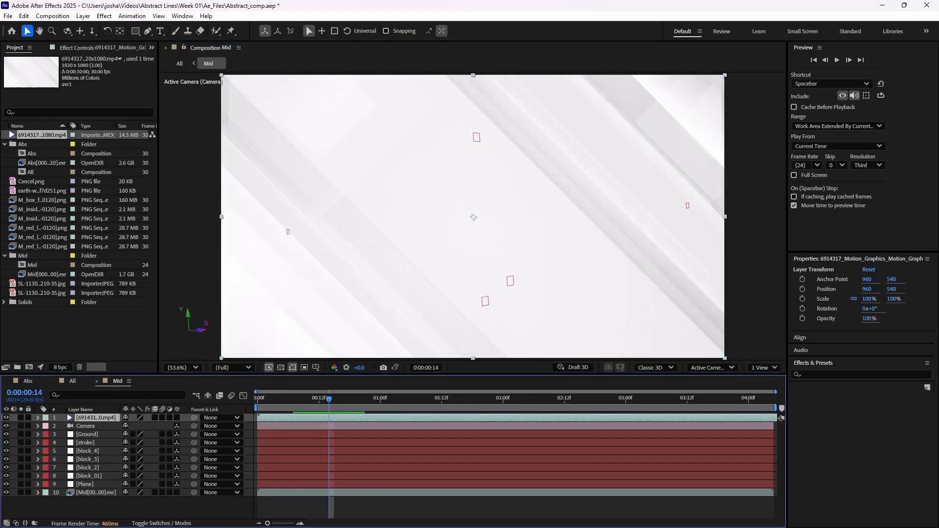
# Make the 6914317 video layer 3D and parent it to block_4 so that it snaps to that null's transform.
pyautogui.click(177, 418)
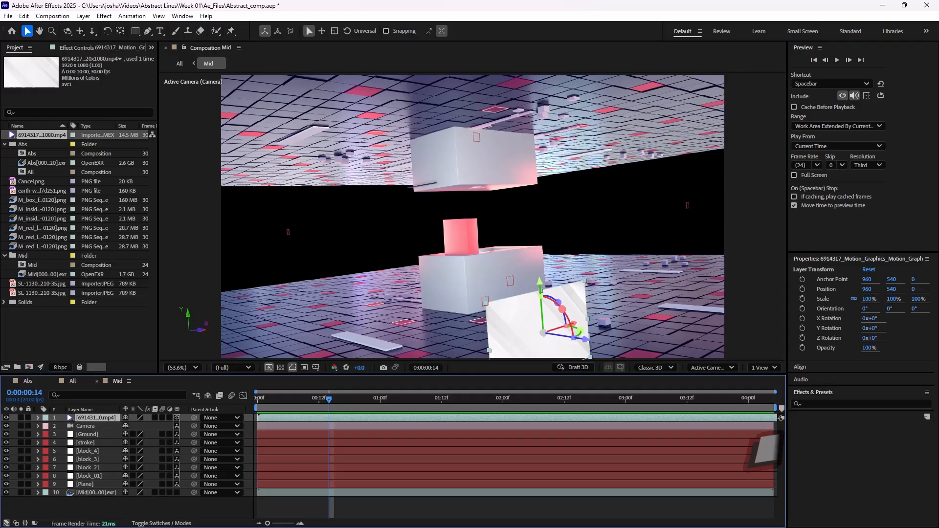
pyautogui.click(87, 451)
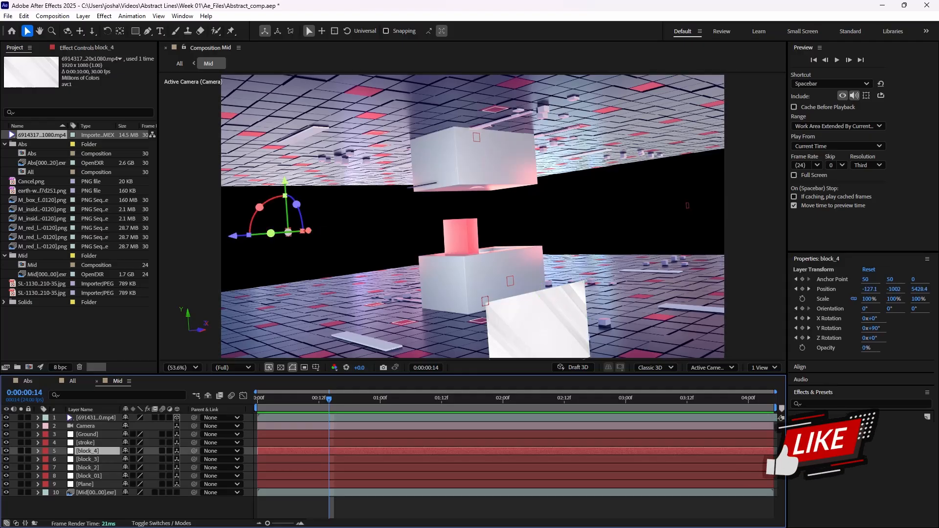
pyautogui.moveTo(194, 417); pyautogui.dragTo(98, 451)
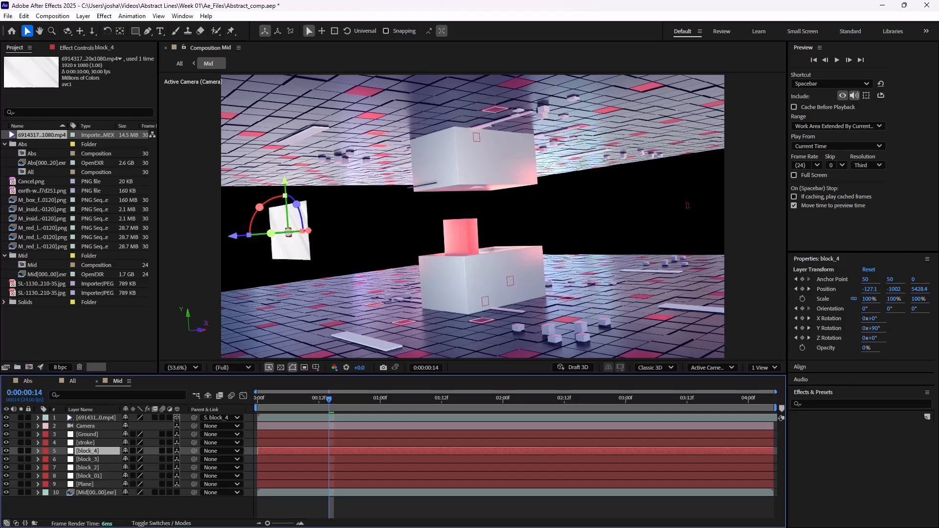
# Set the video layer's Y Rotation to 90°.
pyautogui.click(96, 418)
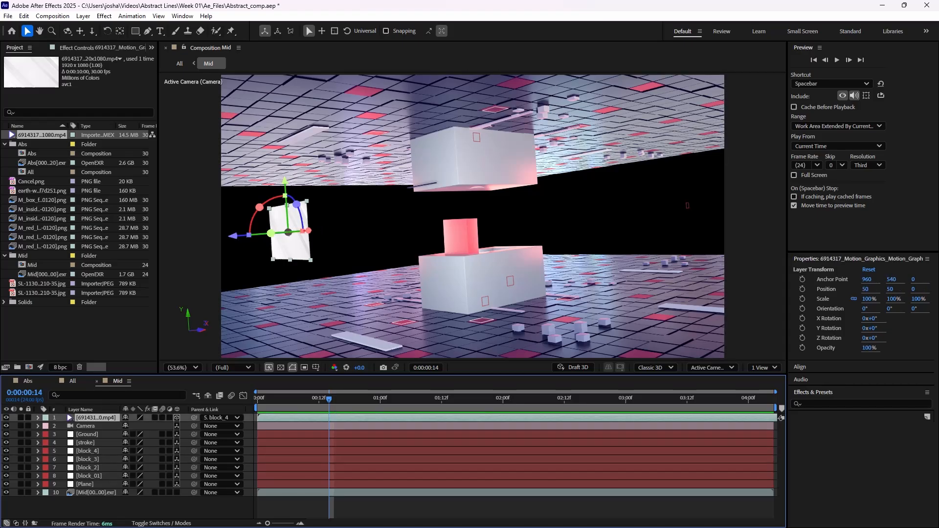
pyautogui.press('r')
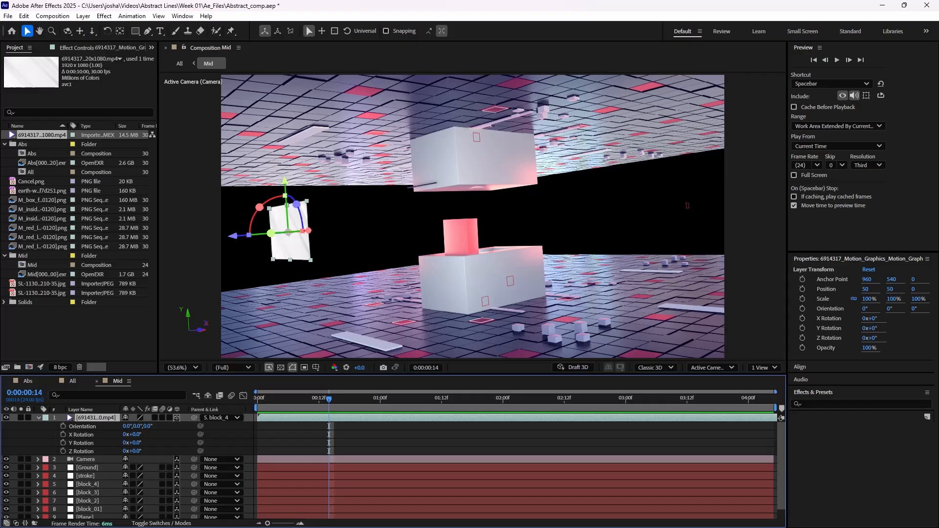
pyautogui.moveTo(132, 442); pyautogui.dragTo(159, 442)
pyautogui.write('90')
pyautogui.press('Return')
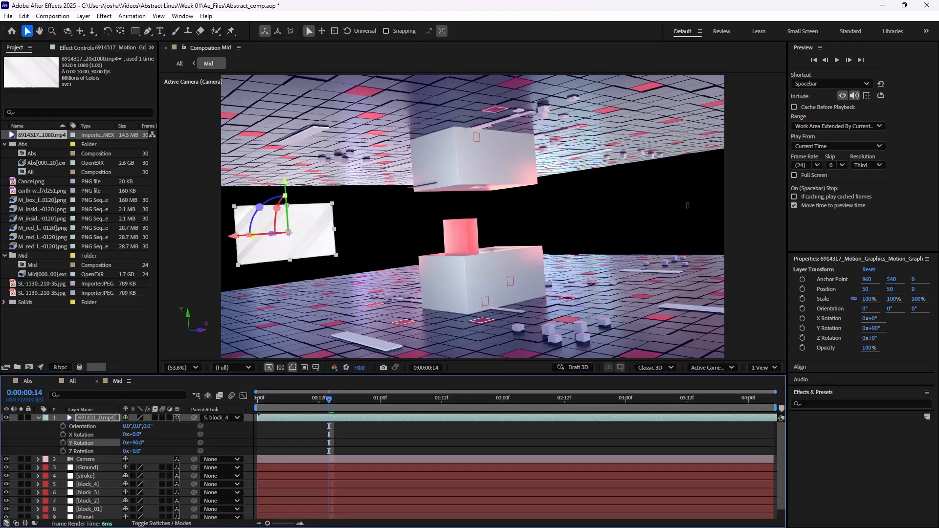
# Scale the video layer up to 482% and send it to the bottom of the Mid layer stack.
pyautogui.press('s')
pyautogui.moveTo(137, 426); pyautogui.dragTo(324, 426)
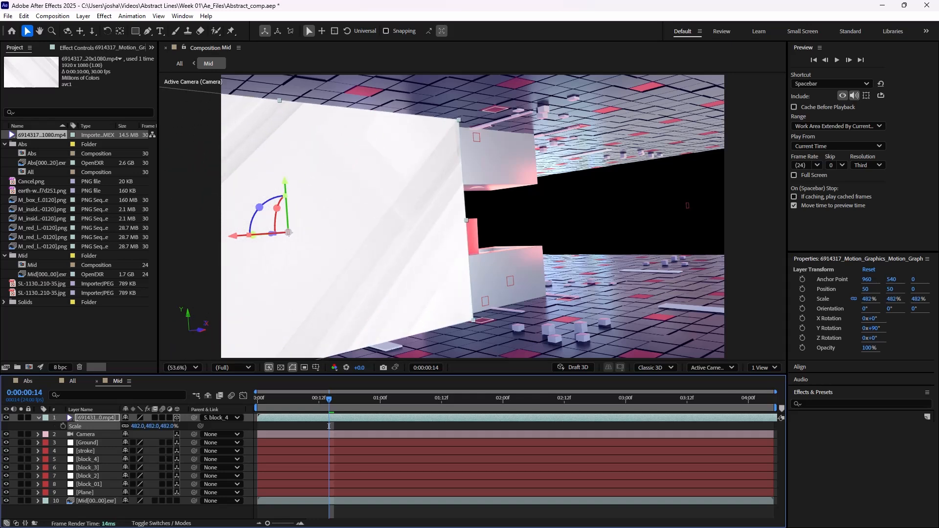
pyautogui.hotkey('ctrl', 'shift', '[')
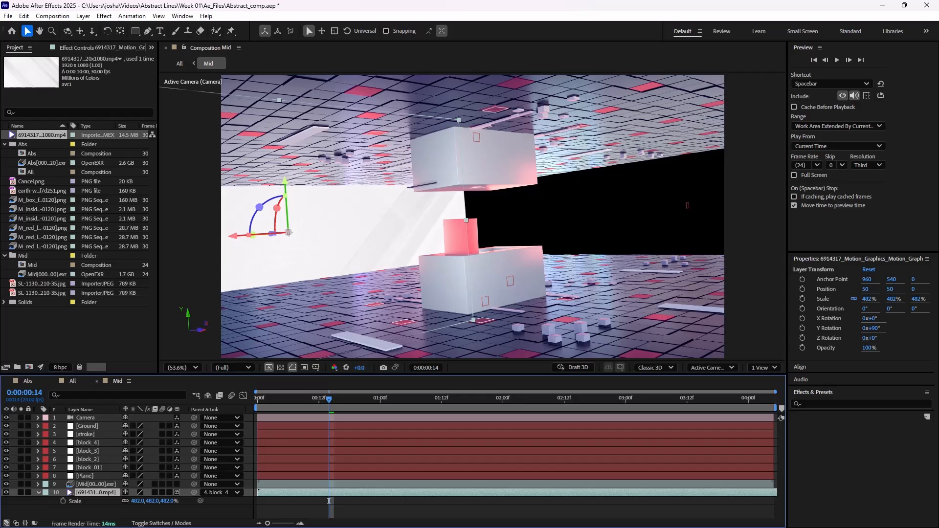
# Preview Mid and, at 0:00:01:06, enlarge the video layer to 546% so its edge meets the corner of the ceiling.
pyautogui.press('space')
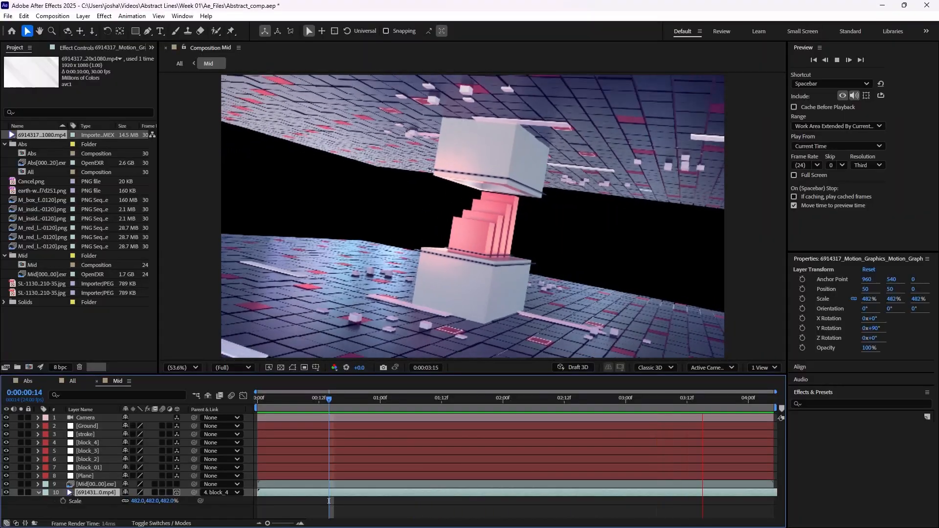
pyautogui.press('space')
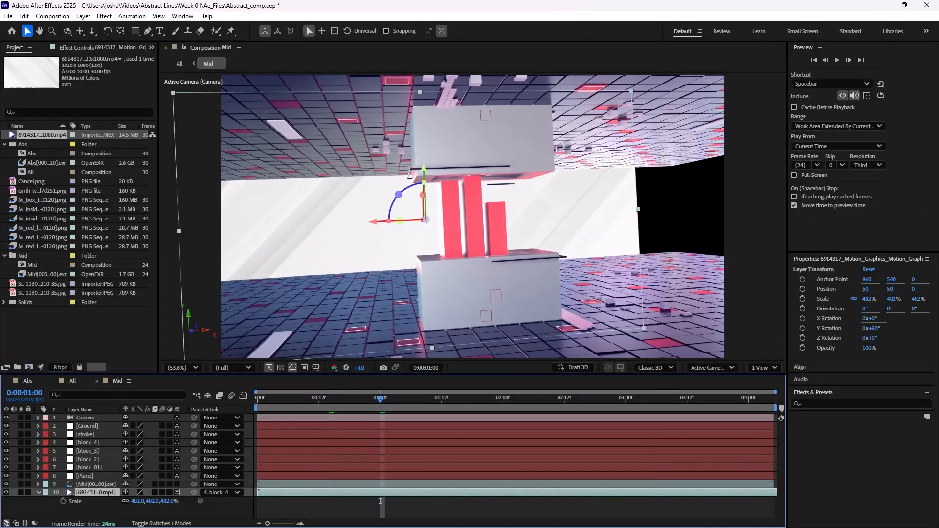
pyautogui.press('space')
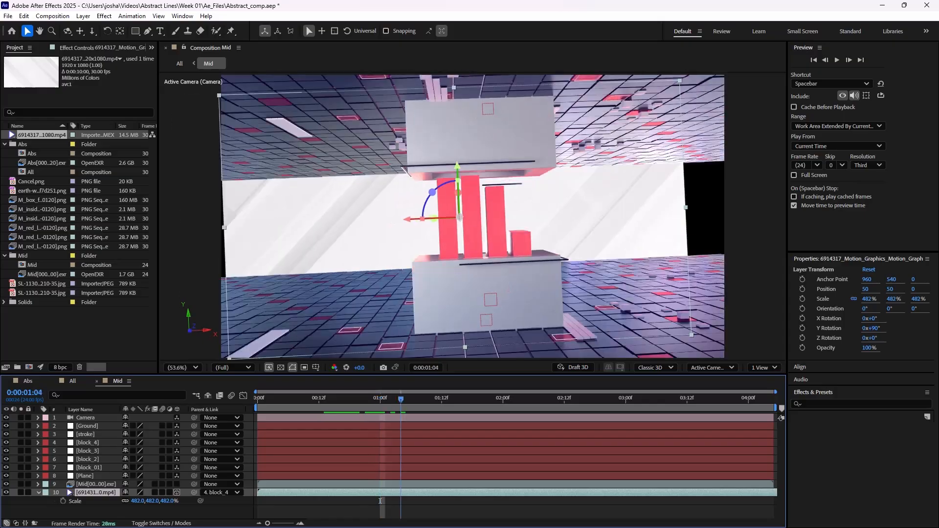
pyautogui.moveTo(461, 399); pyautogui.dragTo(411, 399)
pyautogui.scroll(1, 472, 216)
pyautogui.moveTo(472, 216); pyautogui.dragTo(601, 253)
pyautogui.scroll(1, 472, 216)
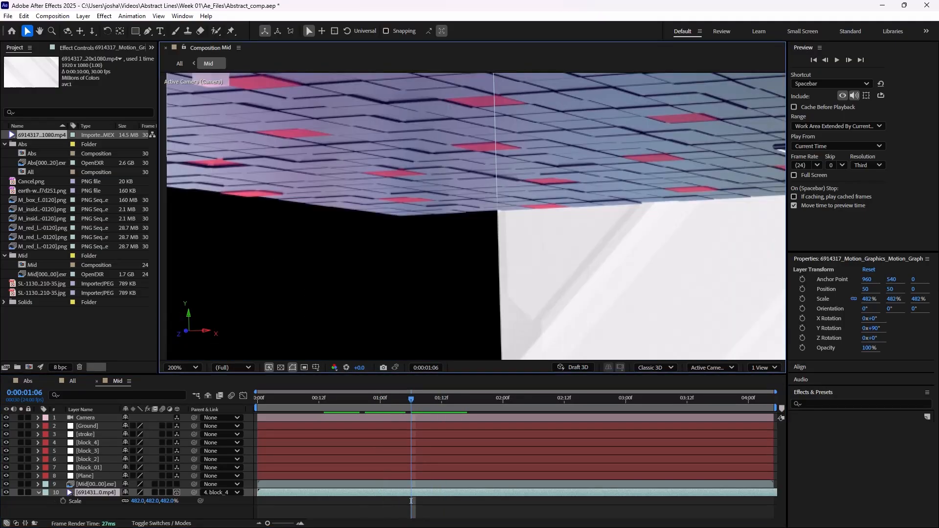
pyautogui.moveTo(138, 501); pyautogui.dragTo(167, 500)
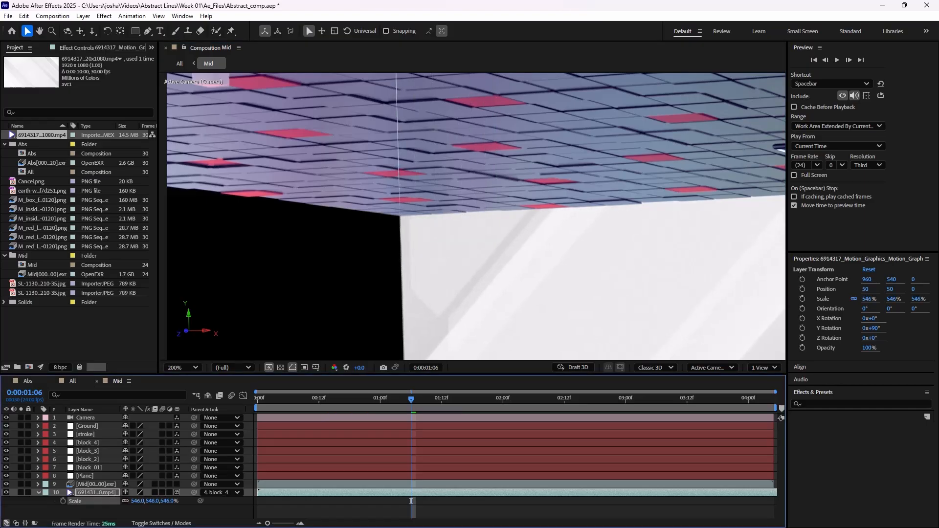
# Replay Mid from the first frame, go to 0:00:03:12, duplicate the video layer and parent the copy to block_3.
pyautogui.hotkey('shift', '/')
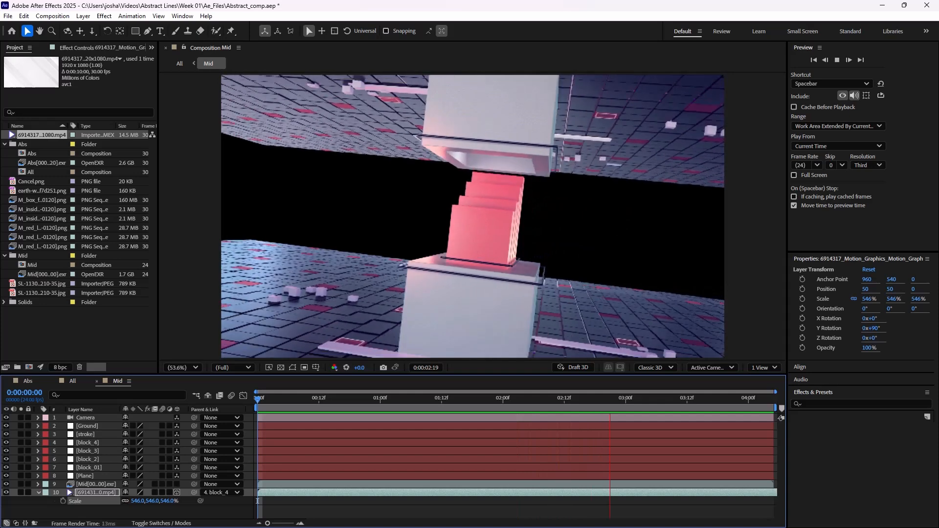
pyautogui.click(686, 501)
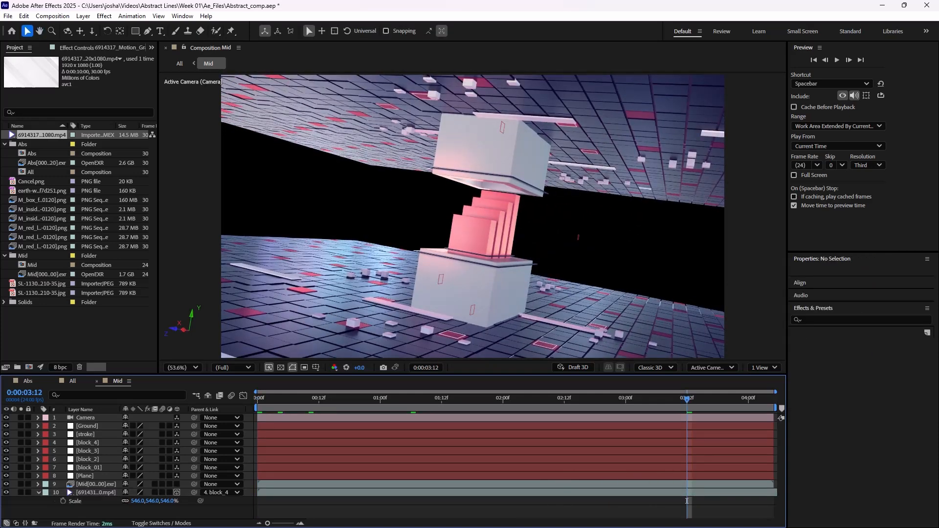
pyautogui.click(687, 492)
pyautogui.hotkey('ctrl', 'd')
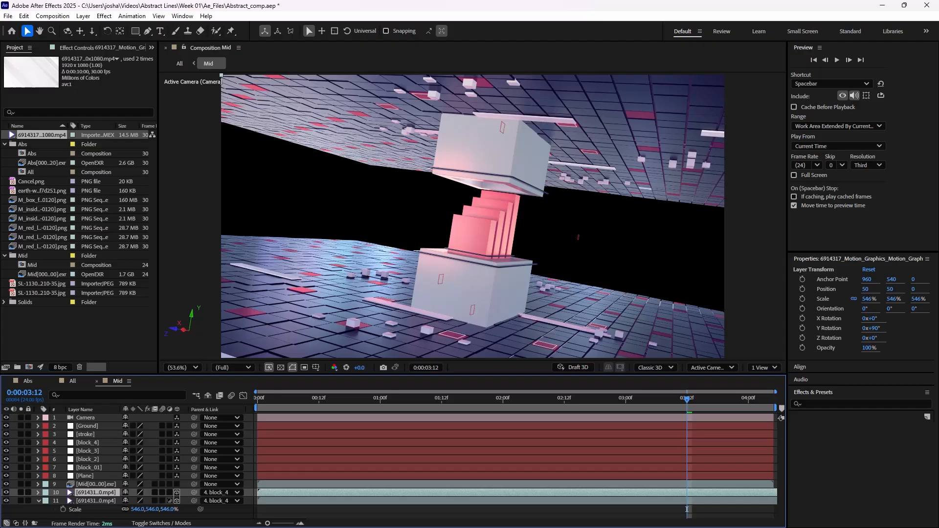
pyautogui.moveTo(194, 492); pyautogui.dragTo(88, 451)
# Set the Y Rotation of the block_3 video copy to 180°.
pyautogui.press('r')
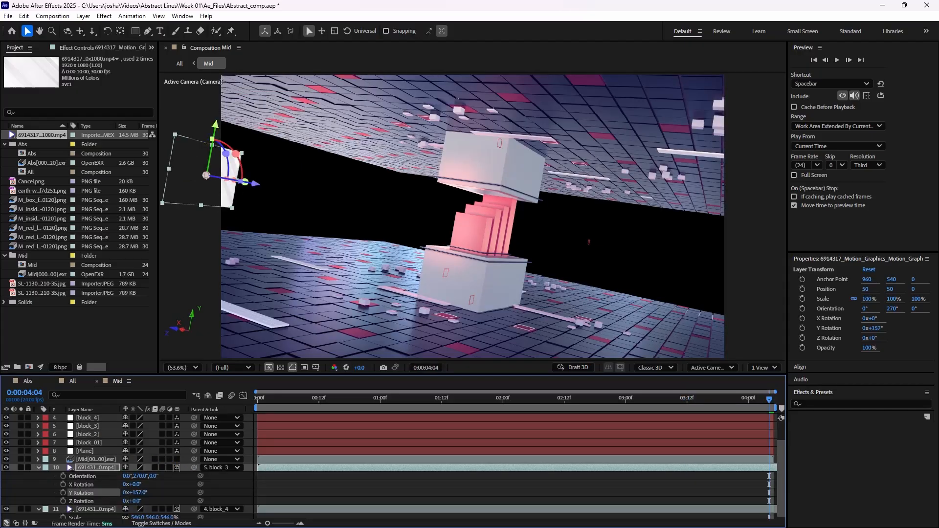
pyautogui.click(139, 492)
pyautogui.write('1')
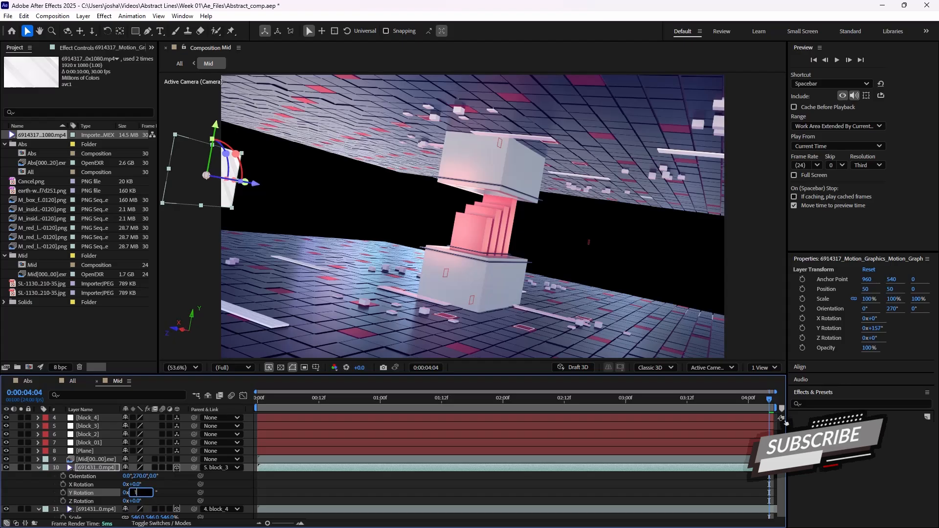
pyautogui.write('80')
pyautogui.press('Return')
# Scale the block_3 video copy up to 575% at 0:00:04:04, checking its edge against the ceiling corner.
pyautogui.press('s')
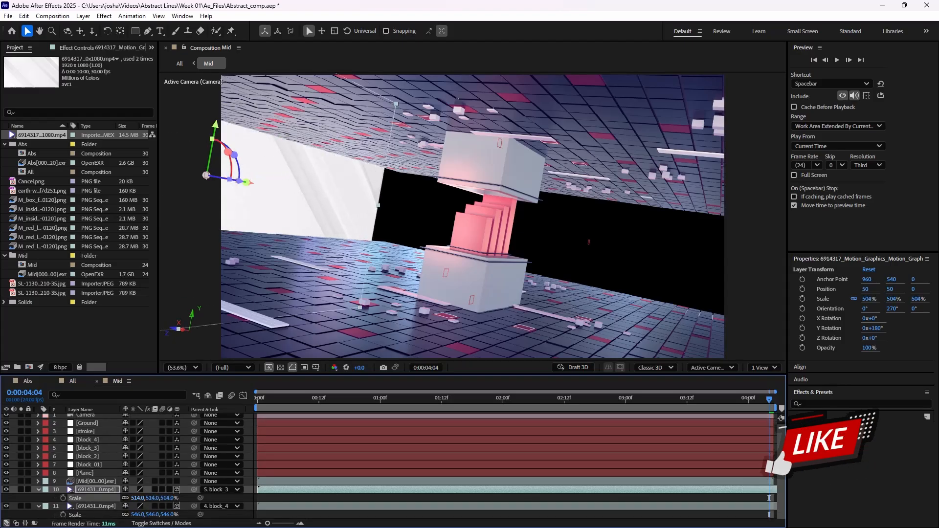
pyautogui.scroll(4, 471, 216)
pyautogui.scroll(-3, 516, 238)
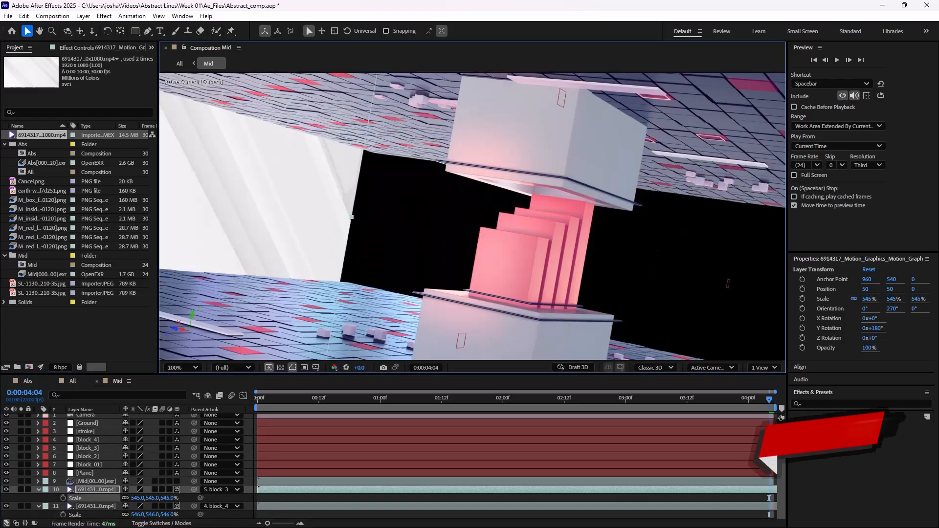
pyautogui.scroll(2, 467, 217)
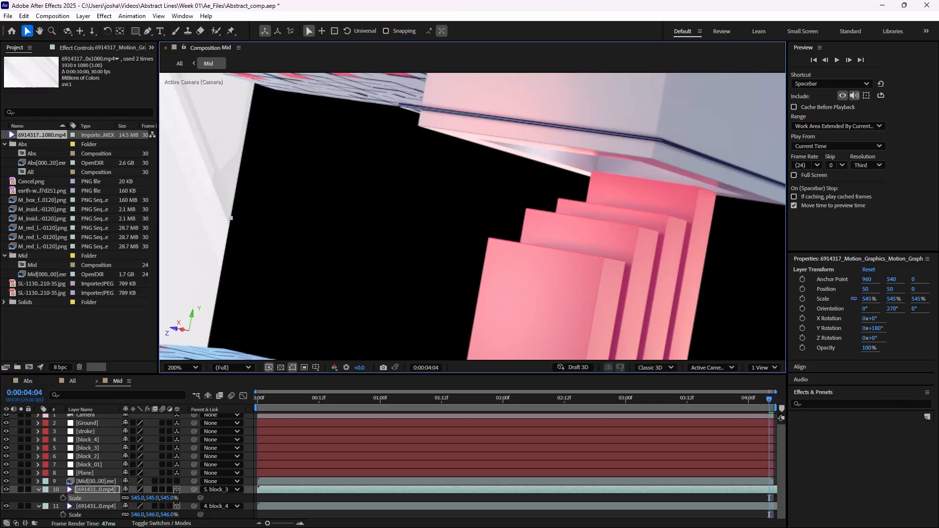
pyautogui.moveTo(467, 216); pyautogui.dragTo(525, 253)
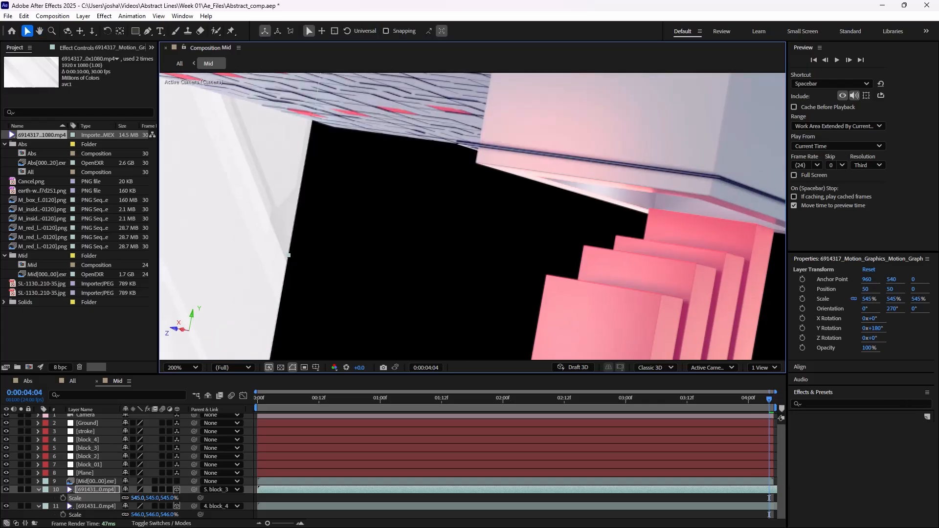
pyautogui.moveTo(136, 498); pyautogui.dragTo(152, 498)
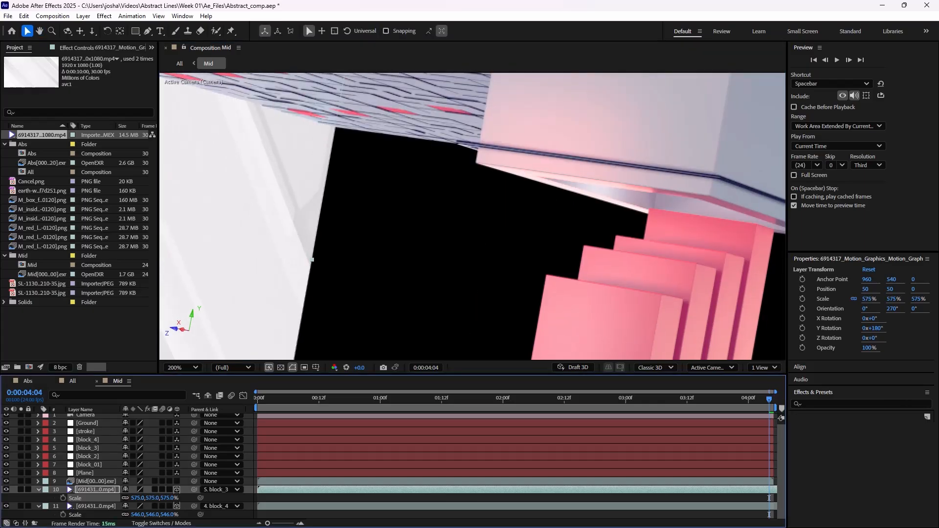
# Preview Mid from the first frame, duplicate the block_3 video layer and parent the new copy to block_2.
pyautogui.press('space')
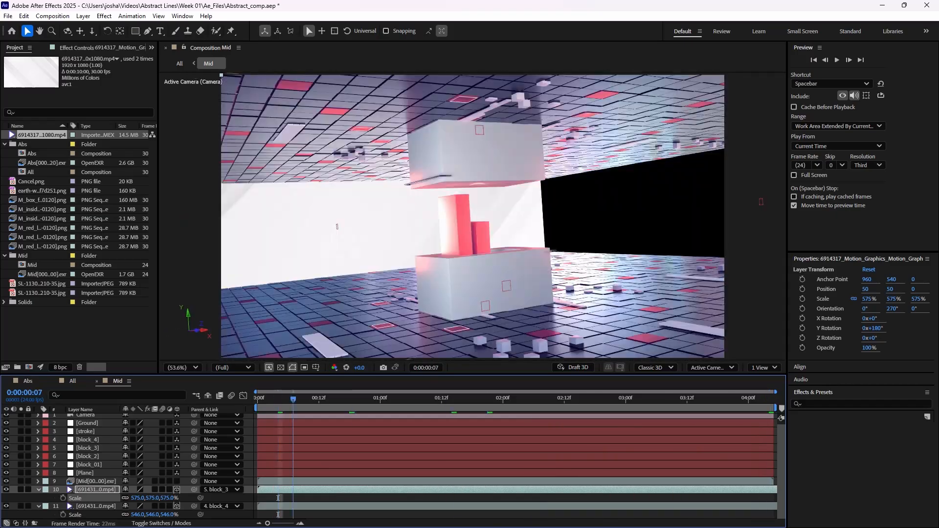
pyautogui.press('space')
pyautogui.hotkey('ctrl', 'd')
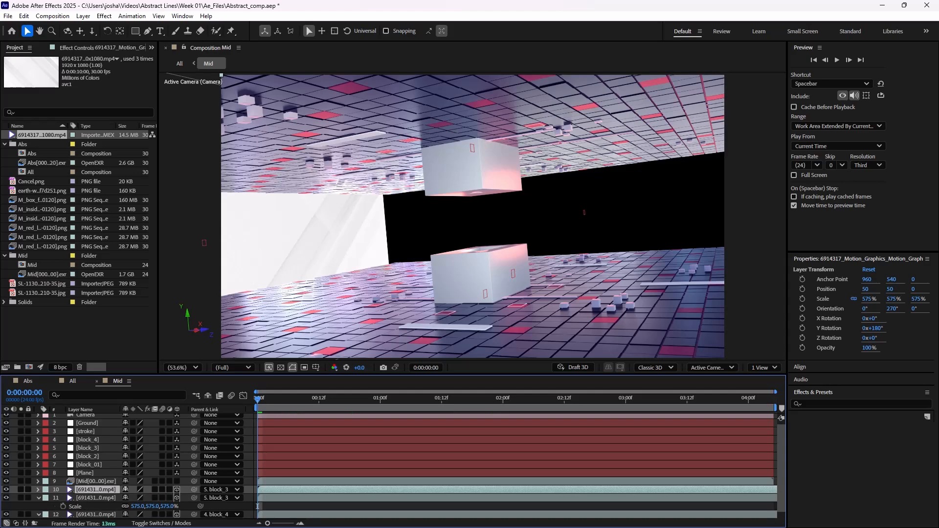
pyautogui.moveTo(194, 489); pyautogui.dragTo(84, 458)
# Set the Y Rotation of the block_2 video copy to 90°.
pyautogui.press('r')
pyautogui.click(139, 514)
pyautogui.moveTo(138, 514); pyautogui.dragTo(375, 497)
pyautogui.write('90')
pyautogui.press('Return')
# Scale the block_2 video copy to 613% and add another copy parented to block_01 at 569% scale.
pyautogui.press('s')
pyautogui.moveTo(258, 399); pyautogui.dragTo(727, 399)
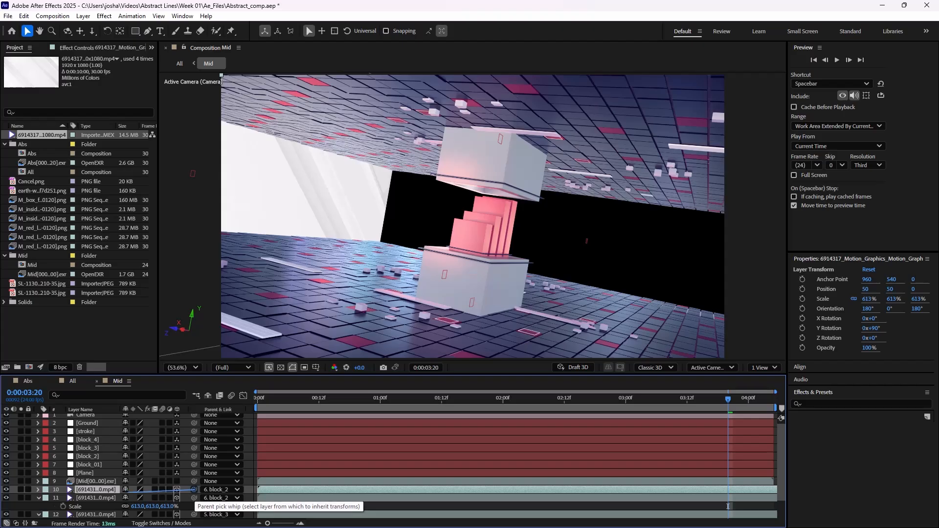
pyautogui.click(138, 514)
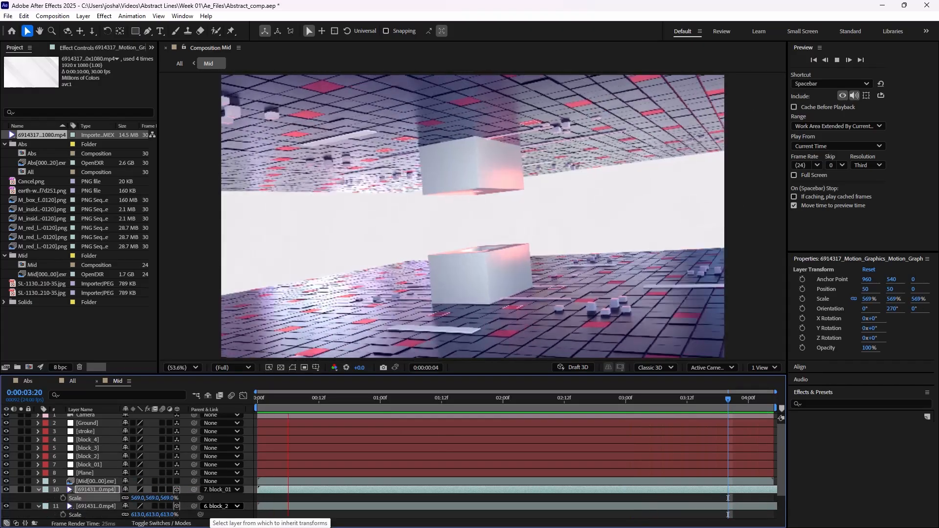
# Replay Mid, go to 0:00:02:00 and add an adjustment layer named main_c directly above the block_01 video copy.
pyautogui.press('space')
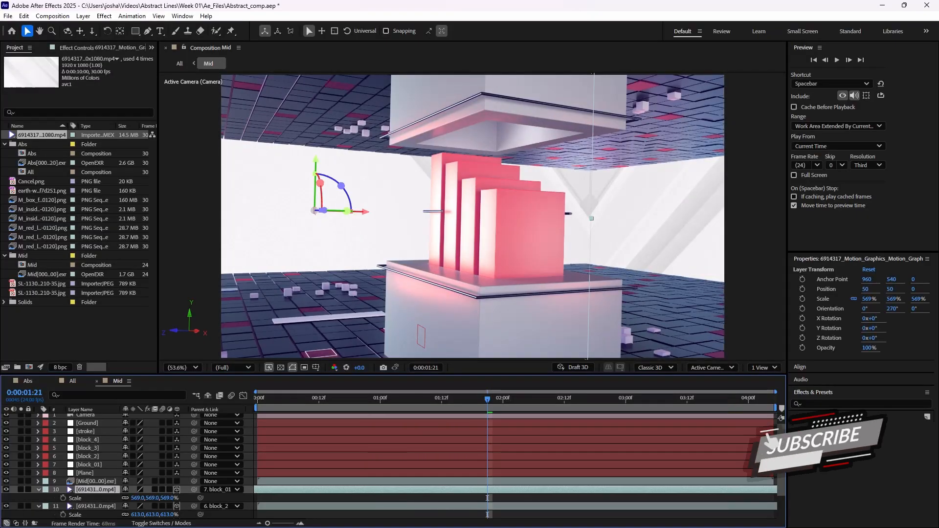
pyautogui.press('space')
pyautogui.scroll(-1, 128, 465)
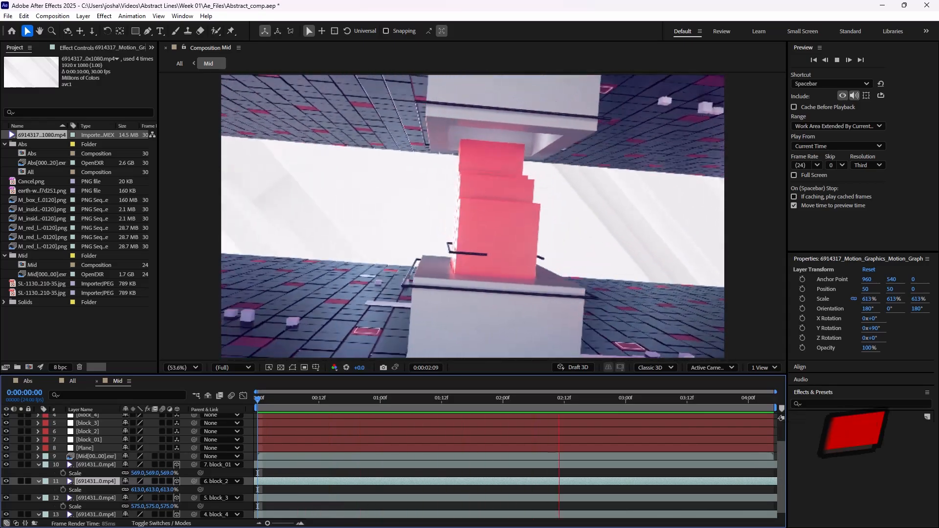
pyautogui.press('space')
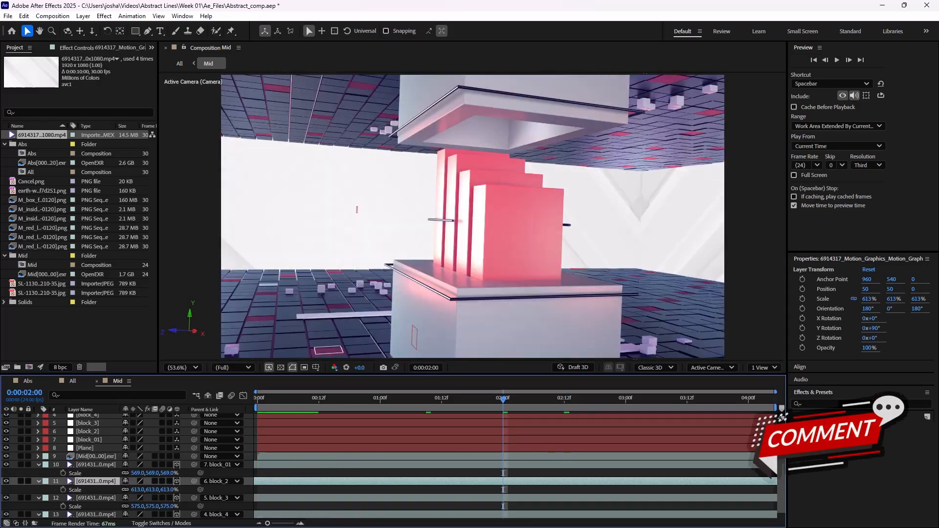
pyautogui.click(96, 464)
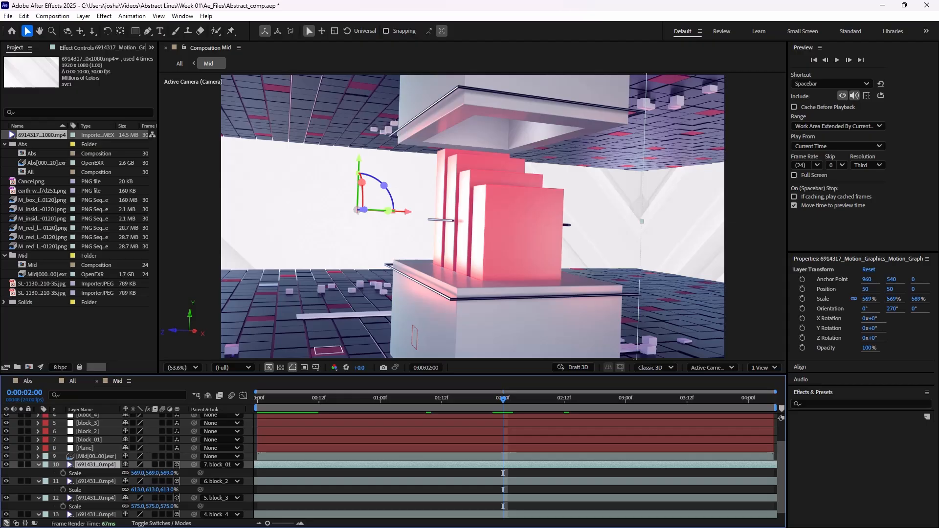
pyautogui.rightClick(15, 465)
pyautogui.moveTo(78, 343)
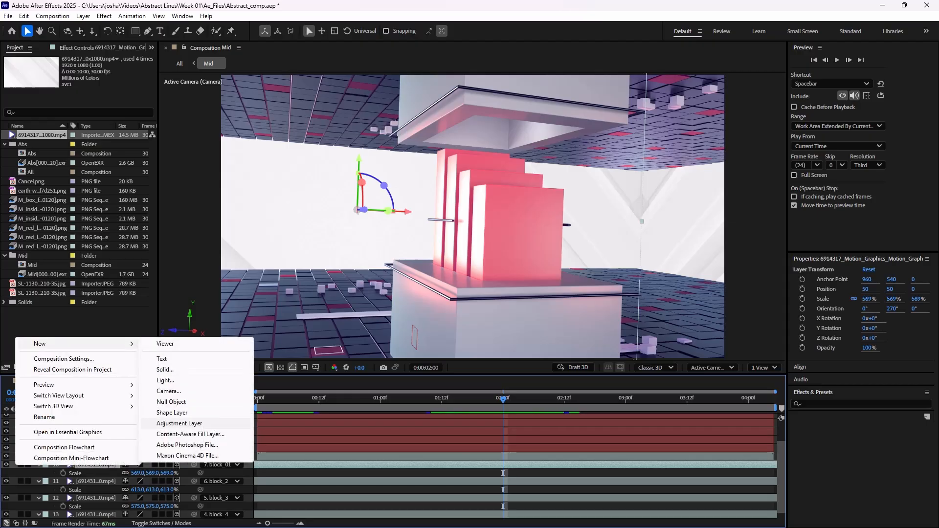
pyautogui.click(179, 423)
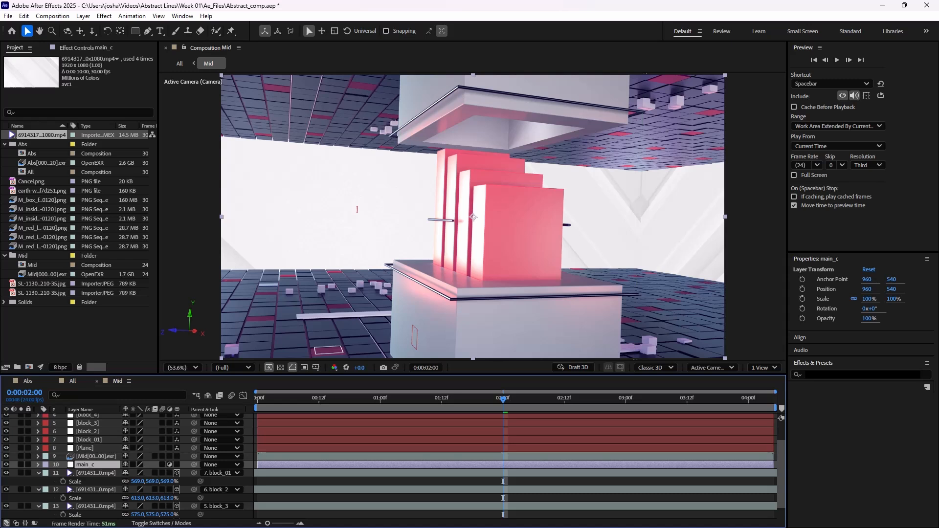
# Apply the Lumetri Color effect to the main_c adjustment layer and open its Basic Correction settings.
pyautogui.click(861, 374)
pyautogui.write('lume')
pyautogui.doubleClick(839, 393)
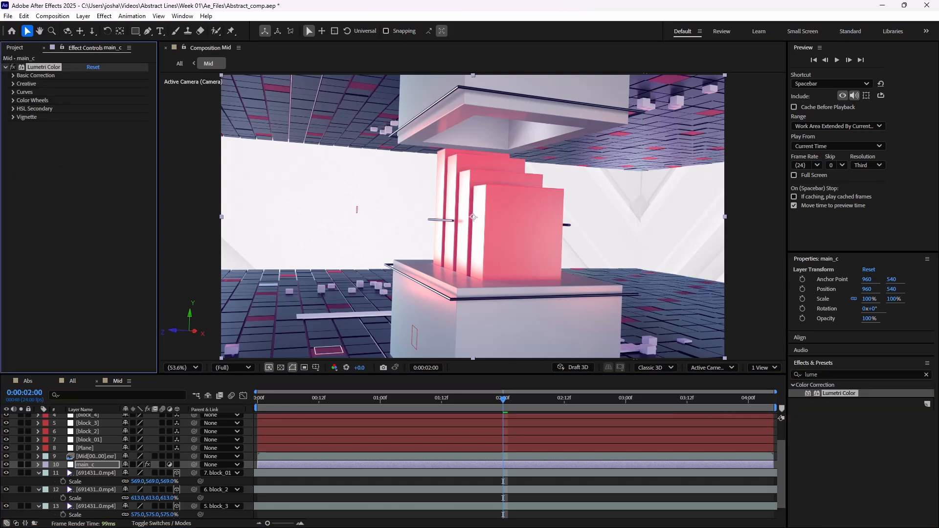
pyautogui.click(13, 75)
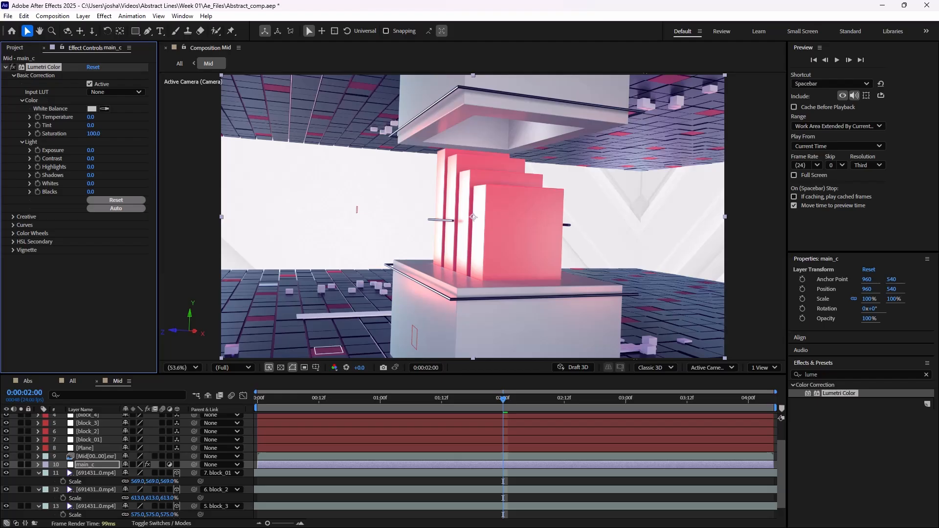
# Set main_c's Lumetri Basic Correction to Temperature -14, Contrast -150, Shadows -150 and Whites 2.
pyautogui.moveTo(93, 117); pyautogui.dragTo(87, 116)
pyautogui.moveTo(90, 159); pyautogui.dragTo(17, 159)
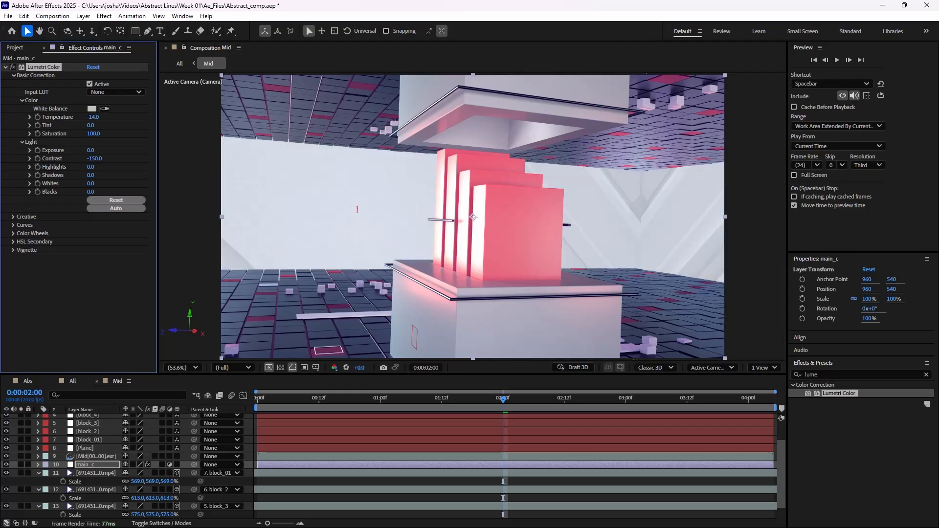
pyautogui.moveTo(90, 175); pyautogui.dragTo(17, 175)
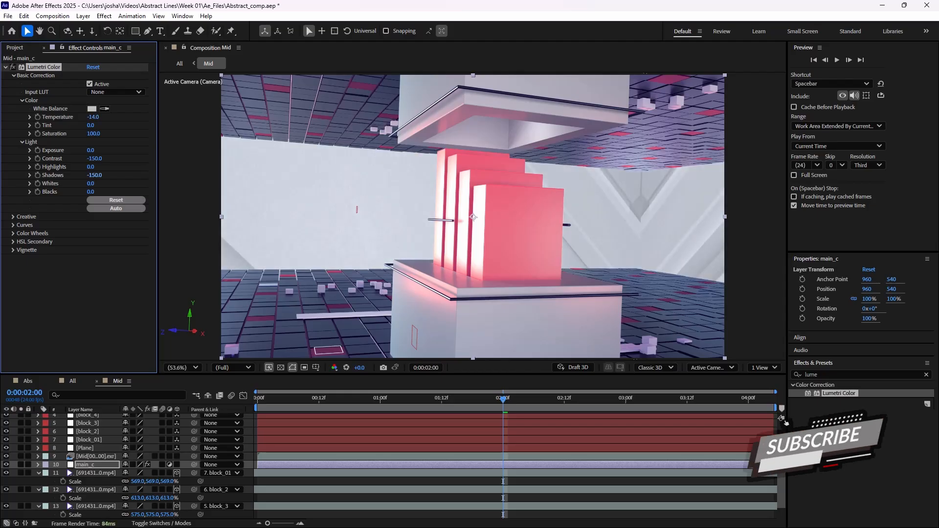
pyautogui.moveTo(90, 184)
pyautogui.mouseDown()
pyautogui.moveTo(157, 183)
pyautogui.moveTo(88, 184)
pyautogui.mouseUp()
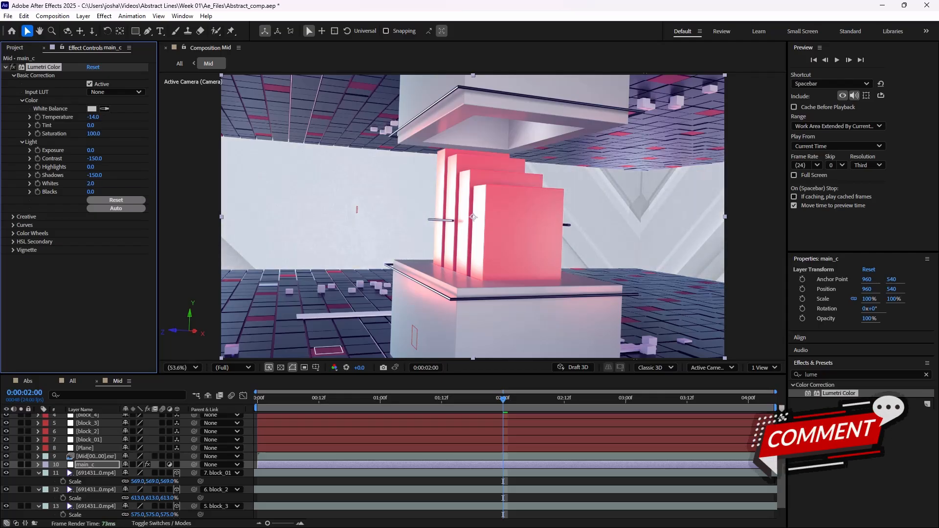
# At 0:00:00:14, shift main_c's Lumetri Creative shadow tint toward blue and preview the Mid composition.
pyautogui.moveTo(503, 399); pyautogui.dragTo(328, 399)
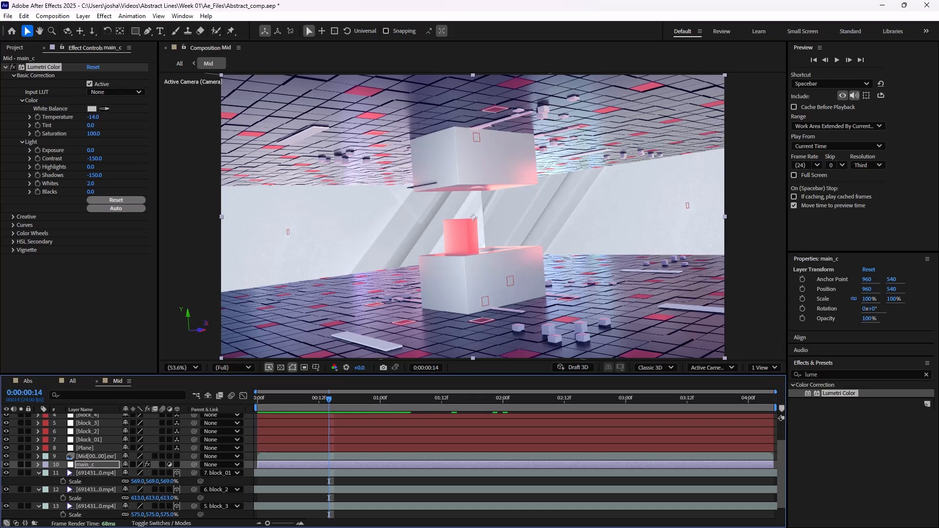
pyautogui.click(12, 233)
pyautogui.click(13, 216)
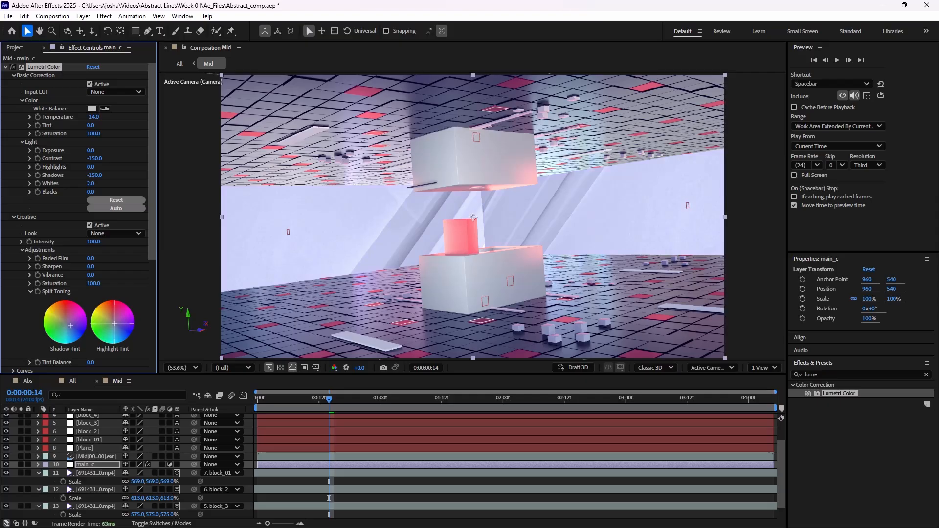
pyautogui.press('space')
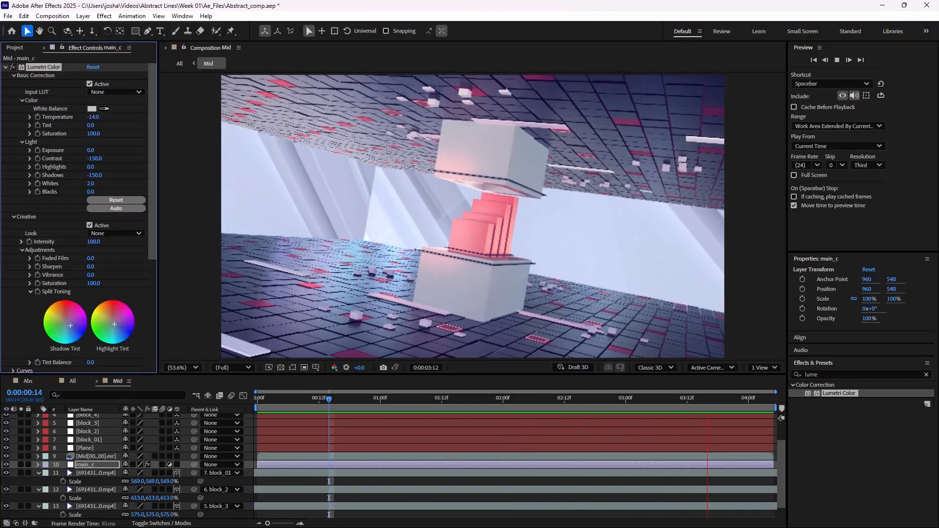
pyautogui.press('space')
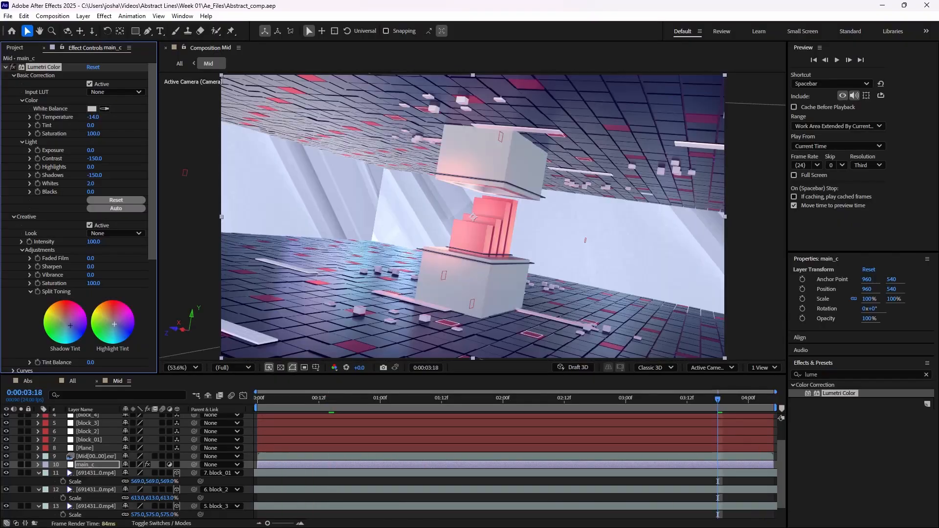
# Return to the All composition and review playback around 0:00:04:00, where the matte layer ends.
pyautogui.hotkey('shift', 'Escape')
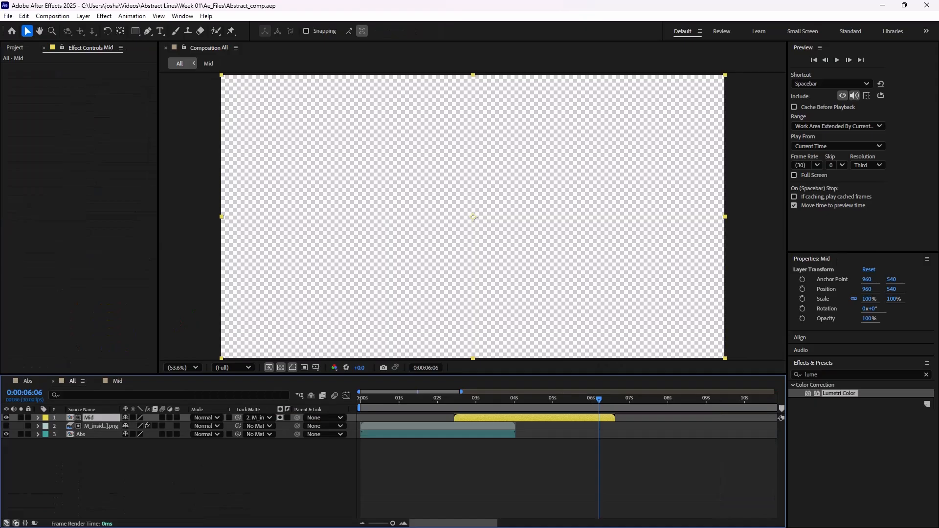
pyautogui.press('space')
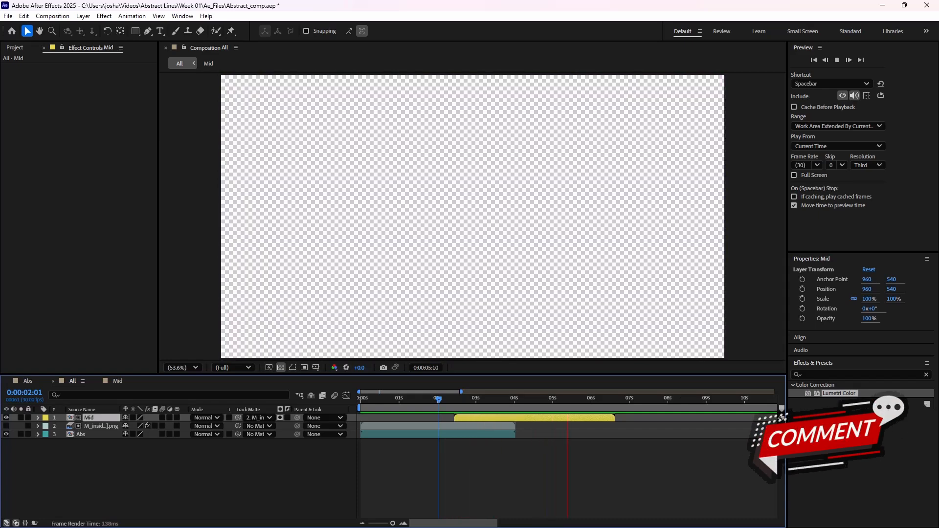
pyautogui.press('space')
pyautogui.press('pageup')
pyautogui.press('pageup')
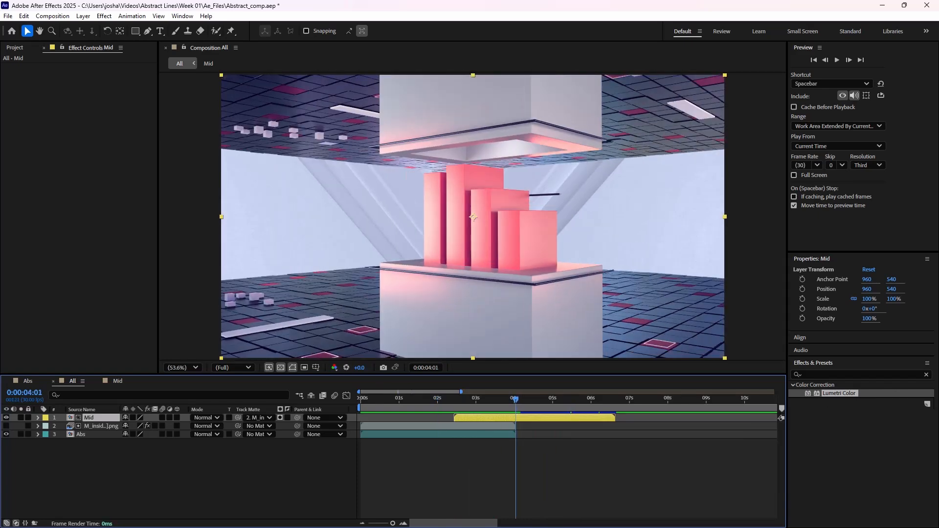
pyautogui.press('=')
pyautogui.press('=')
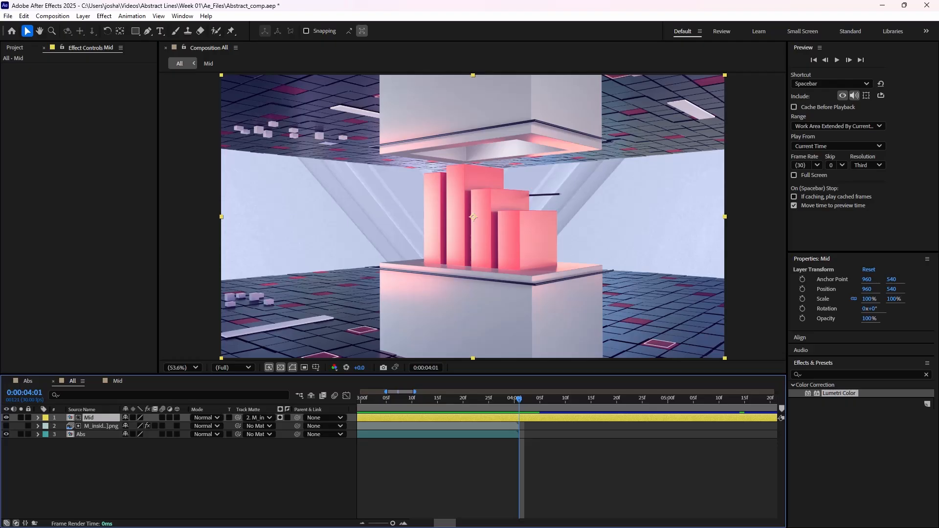
pyautogui.press('space')
pyautogui.press('space')
pyautogui.press('-')
pyautogui.press('-')
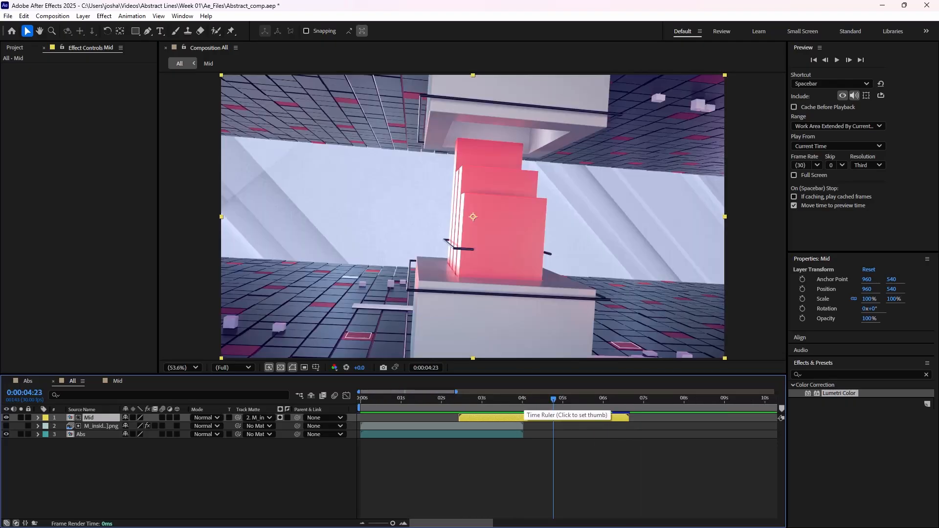
# Duplicate the Mid layer in All and set the upper copy's track matte to No Matte.
pyautogui.click(522, 399)
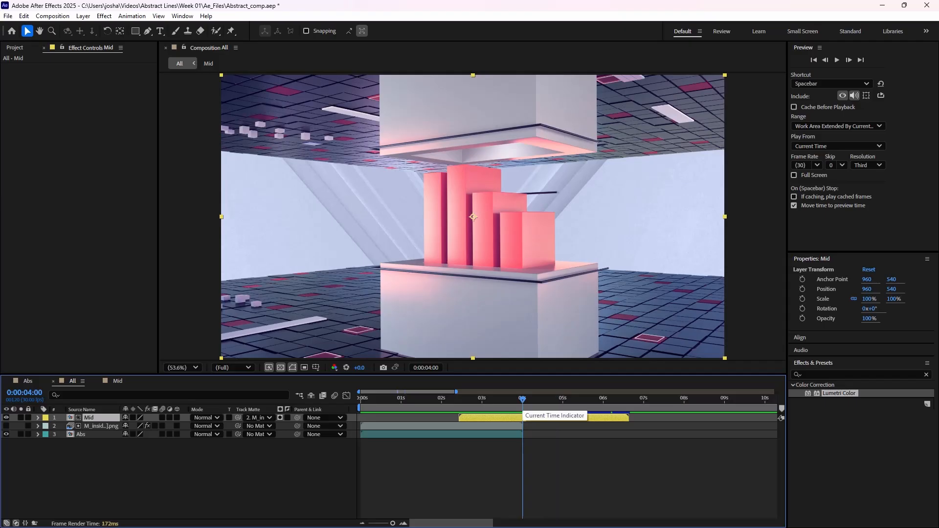
pyautogui.press('F2')
pyautogui.click(97, 417)
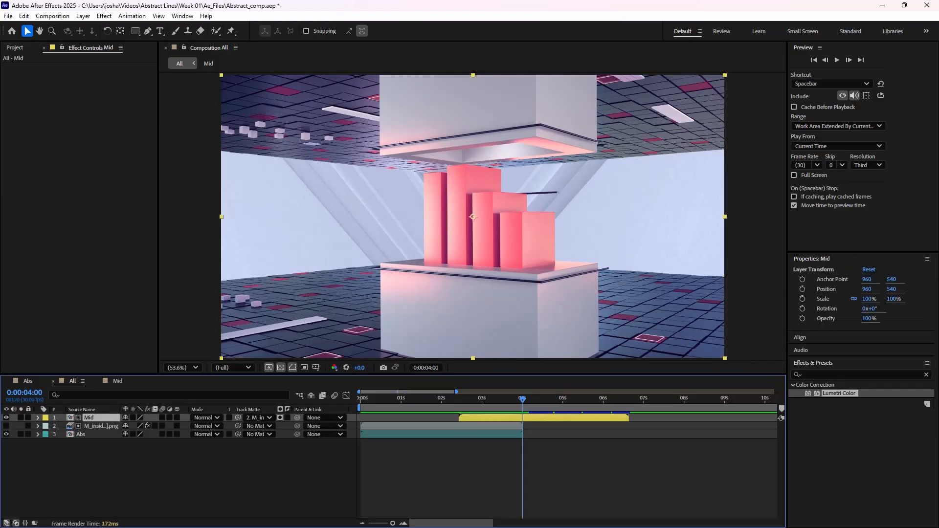
pyautogui.hotkey('ctrl', 'd')
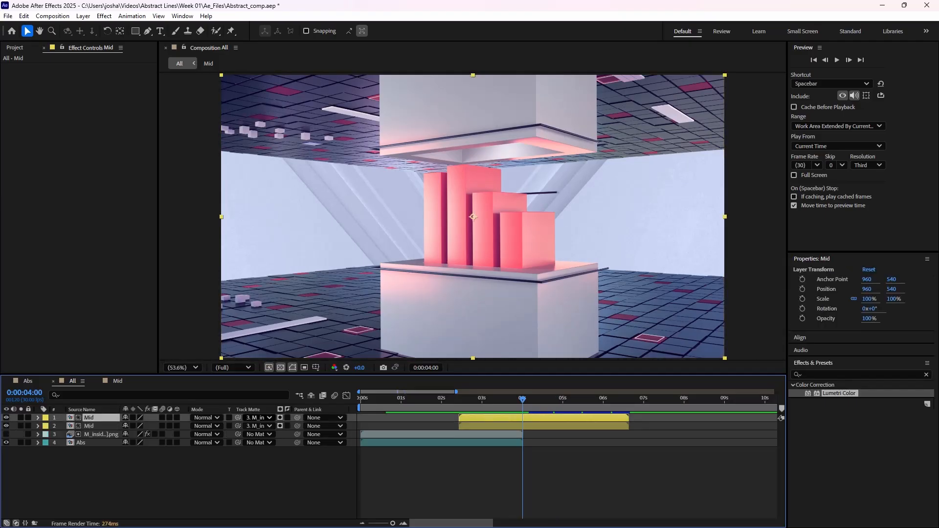
pyautogui.click(258, 417)
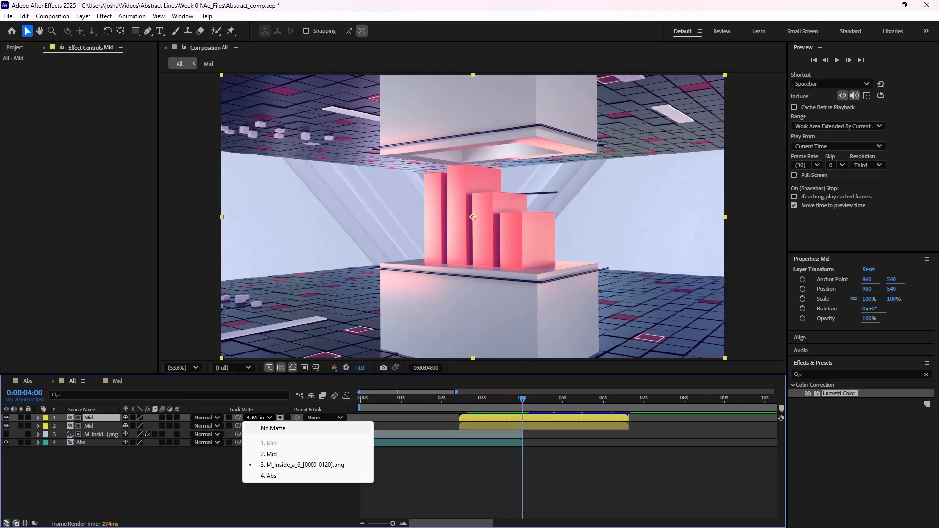
pyautogui.click(273, 427)
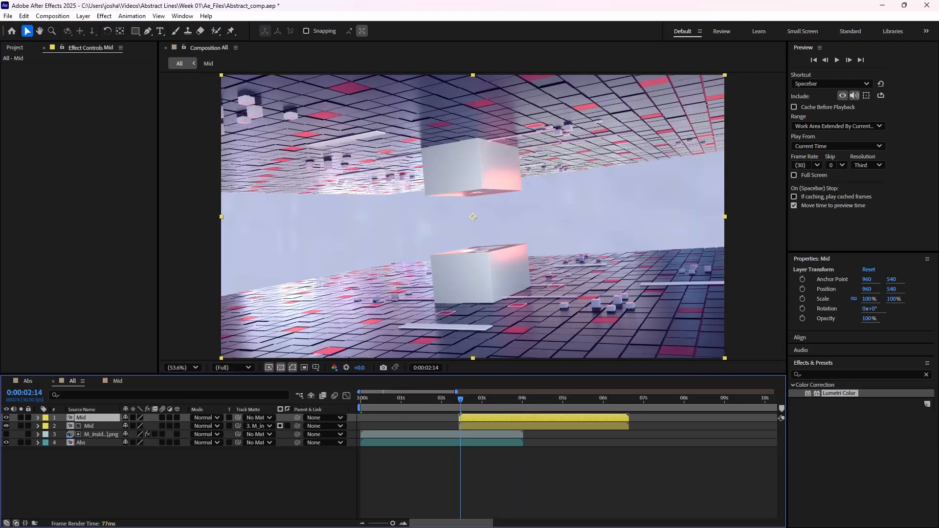
# Trim the start of the upper Mid copy to shortly before 0:00:04:00, replay the transition and save the project.
pyautogui.moveTo(460, 418); pyautogui.dragTo(510, 418)
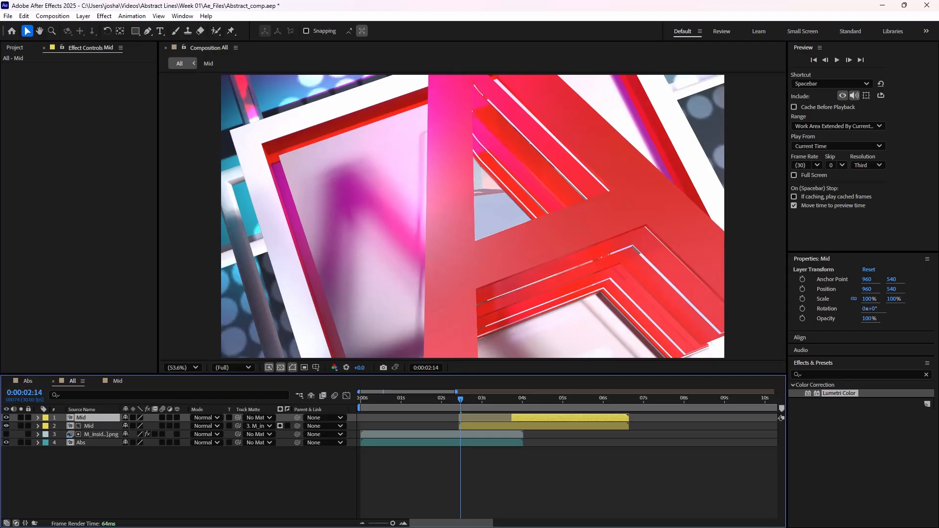
pyautogui.press('space')
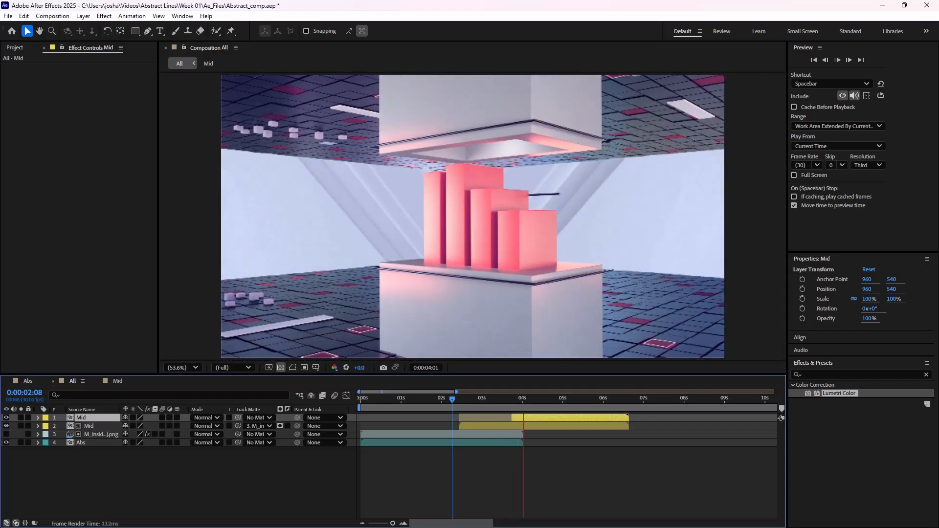
pyautogui.press('space')
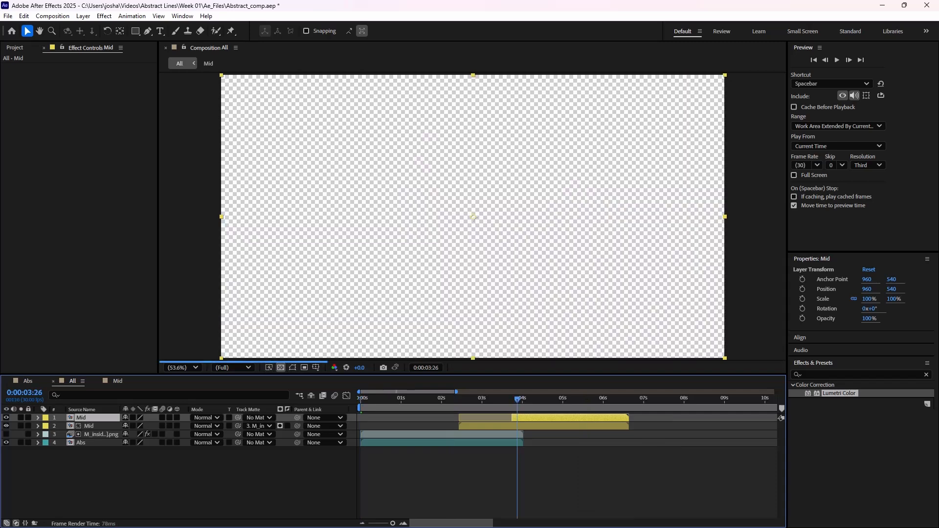
pyautogui.moveTo(468, 398); pyautogui.dragTo(400, 398)
pyautogui.moveTo(485, 398); pyautogui.dragTo(533, 399)
pyautogui.hotkey('ctrl', 's')
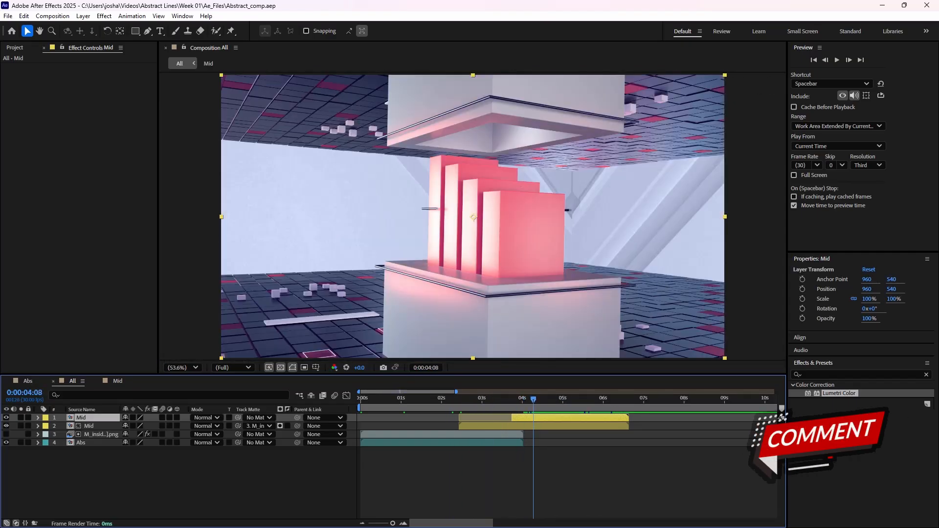
# Open the Mid composition and add the Arrow Animation Green Screen video from File Explorer above the Camera layer.
pyautogui.doubleClick(533, 417)
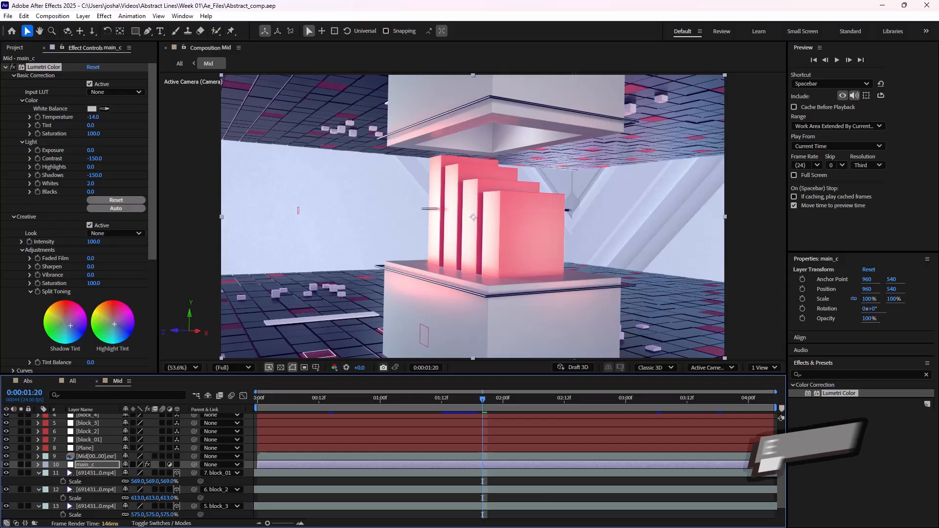
pyautogui.moveTo(390, 398)
pyautogui.mouseDown()
pyautogui.moveTo(333, 398)
pyautogui.moveTo(459, 398)
pyautogui.moveTo(369, 398)
pyautogui.moveTo(440, 398)
pyautogui.moveTo(405, 398)
pyautogui.mouseUp()
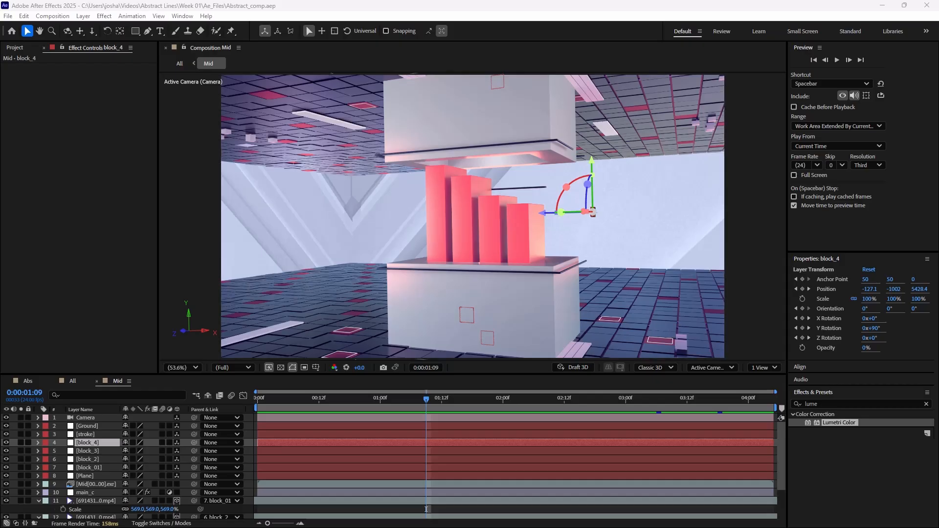
pyautogui.press('super')
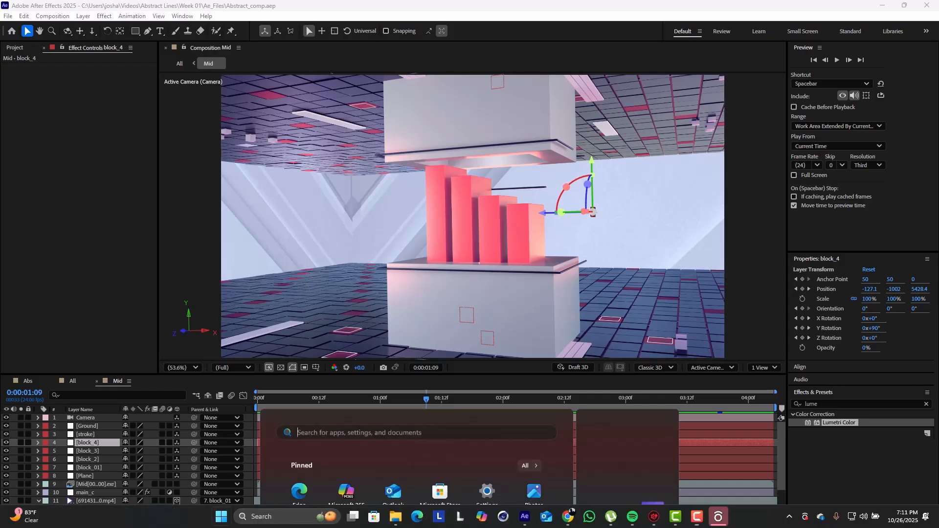
pyautogui.click(394, 516)
pyautogui.moveTo(529, 137); pyautogui.dragTo(272, 489)
pyautogui.press('space')
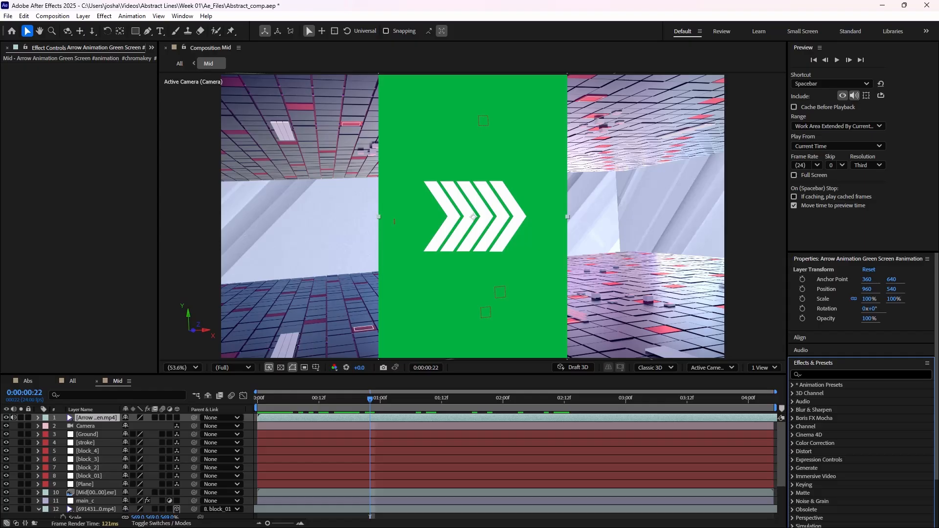
# Apply Keylight (1.2) to the arrow video and sample its green background as the Screen Colour.
pyautogui.press('y')
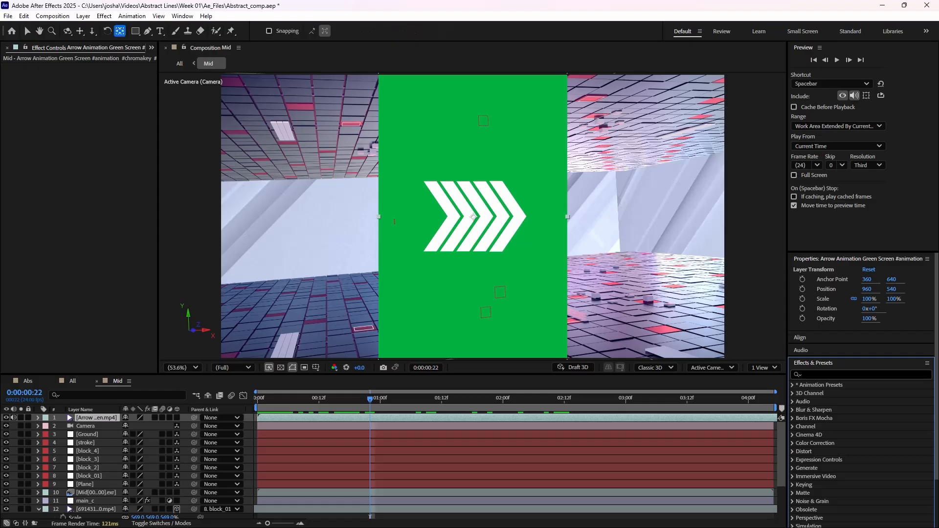
pyautogui.hotkey('ctrl', '5')
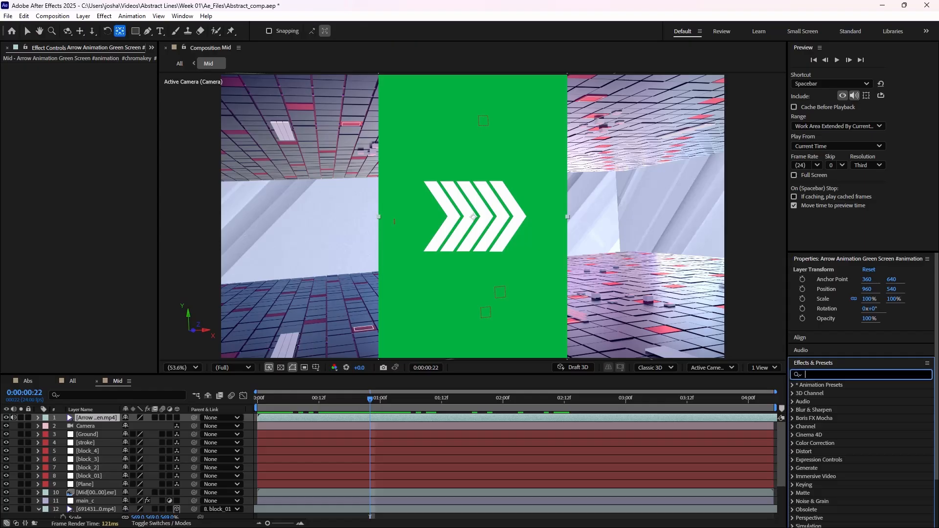
pyautogui.write('keyl')
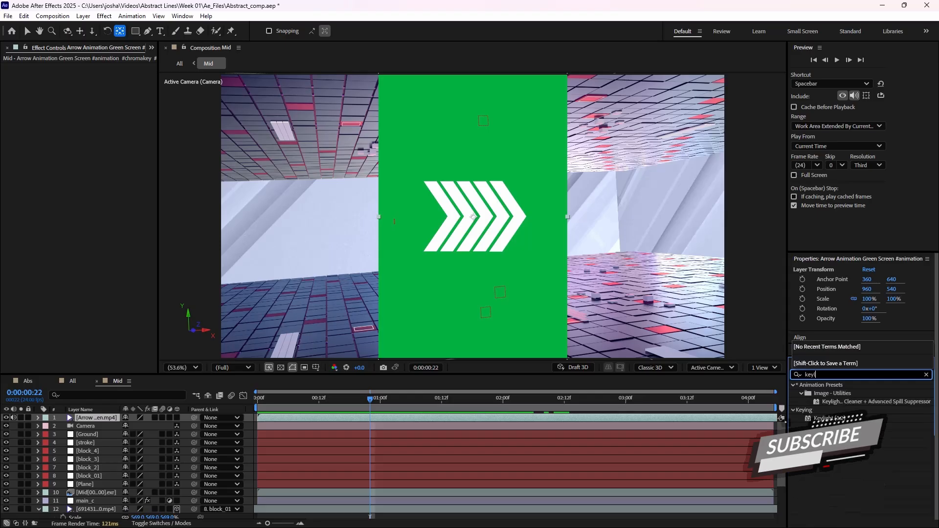
pyautogui.write('i')
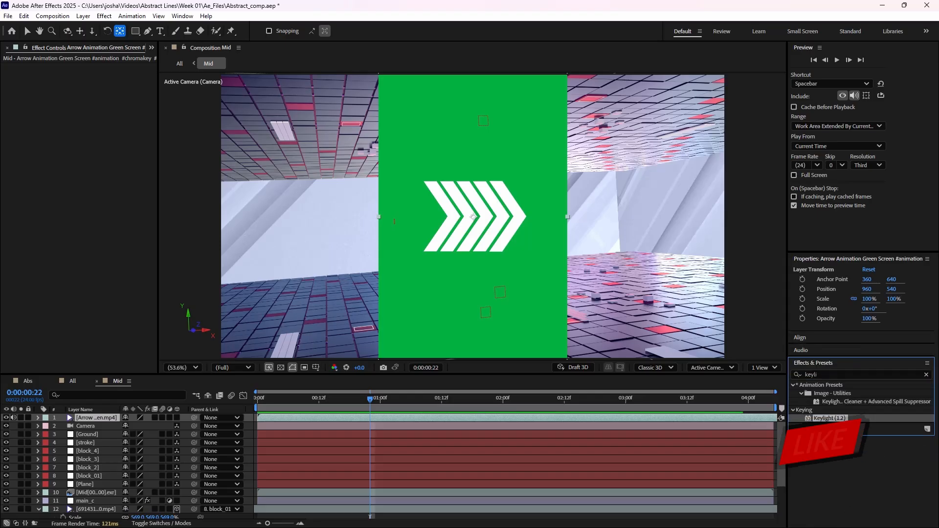
pyautogui.moveTo(828, 418); pyautogui.dragTo(628, 417)
pyautogui.press('v')
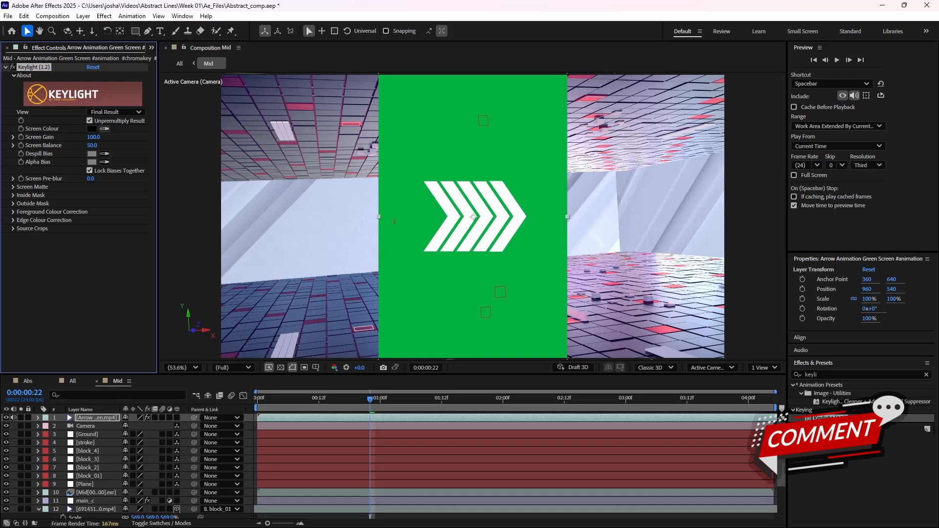
pyautogui.click(104, 129)
pyautogui.click(429, 151)
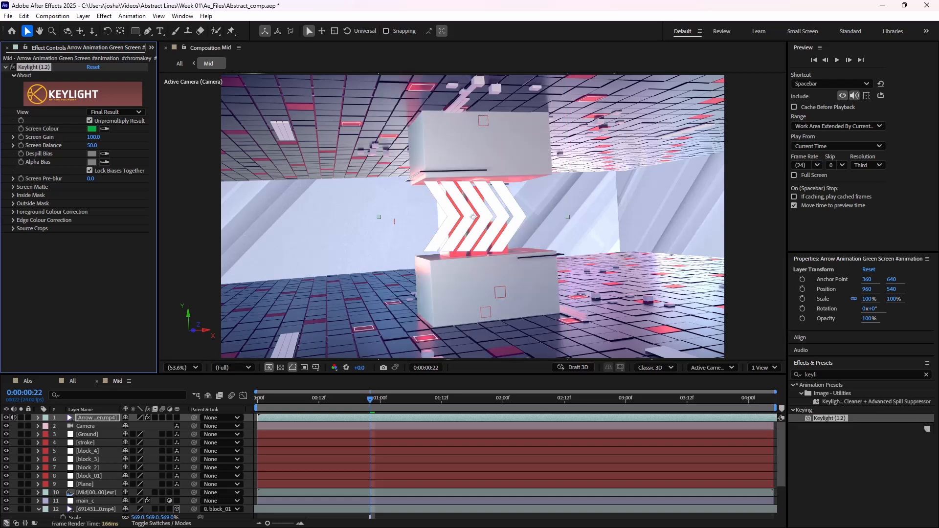
# Move the keyed arrows onto the lower block and pre-compose the layer as arrow, moving all attributes into the new composition.
pyautogui.moveTo(473, 217); pyautogui.dragTo(488, 288)
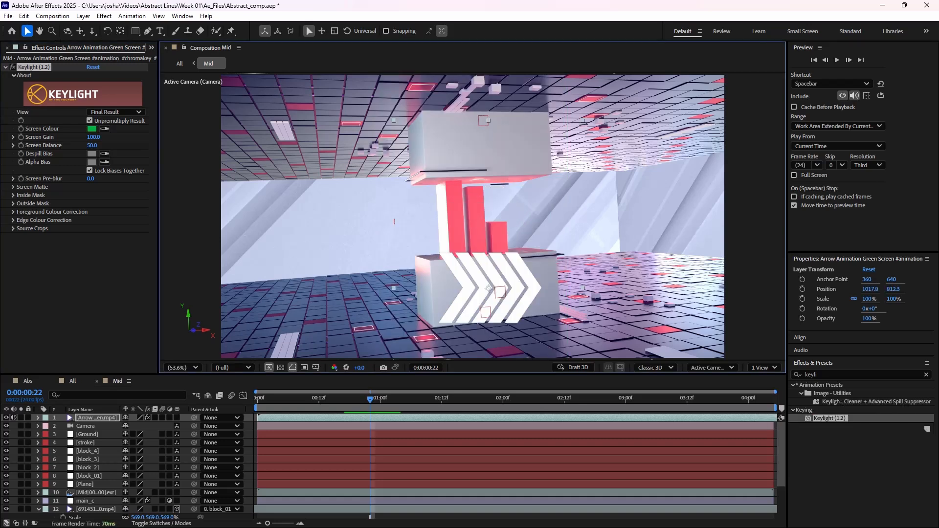
pyautogui.rightClick(84, 417)
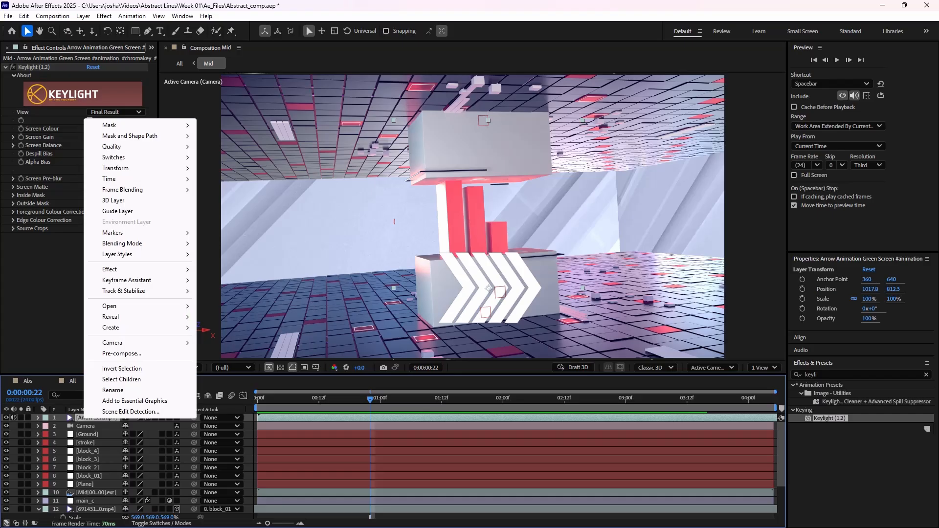
pyautogui.click(122, 353)
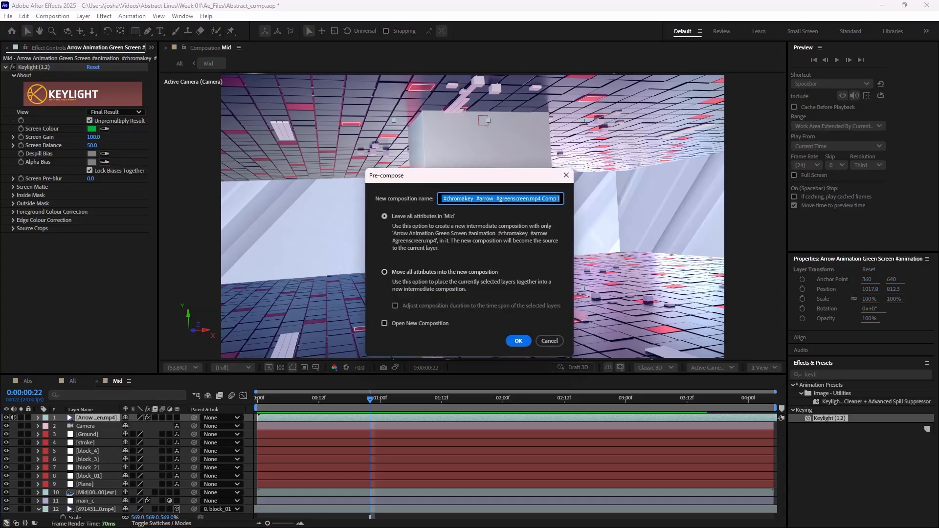
pyautogui.click(384, 272)
pyautogui.click(500, 199)
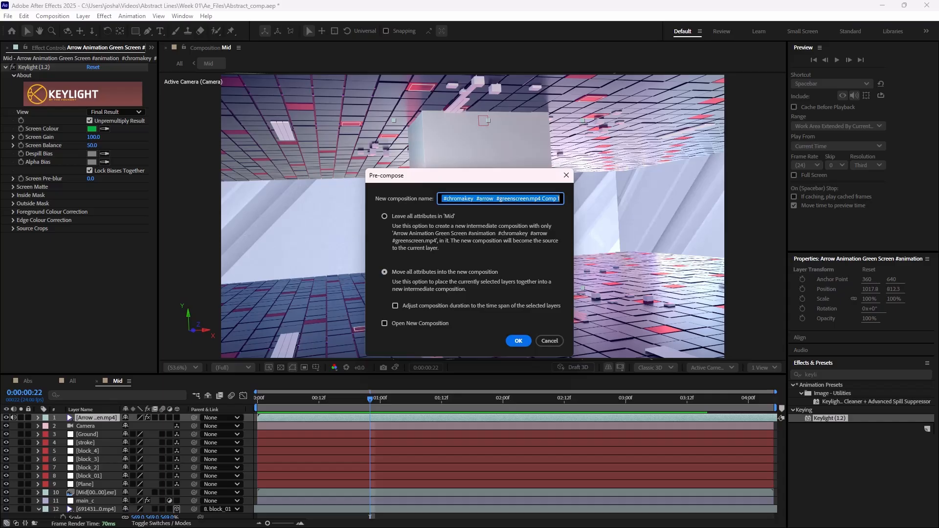
pyautogui.press('BackSpace')
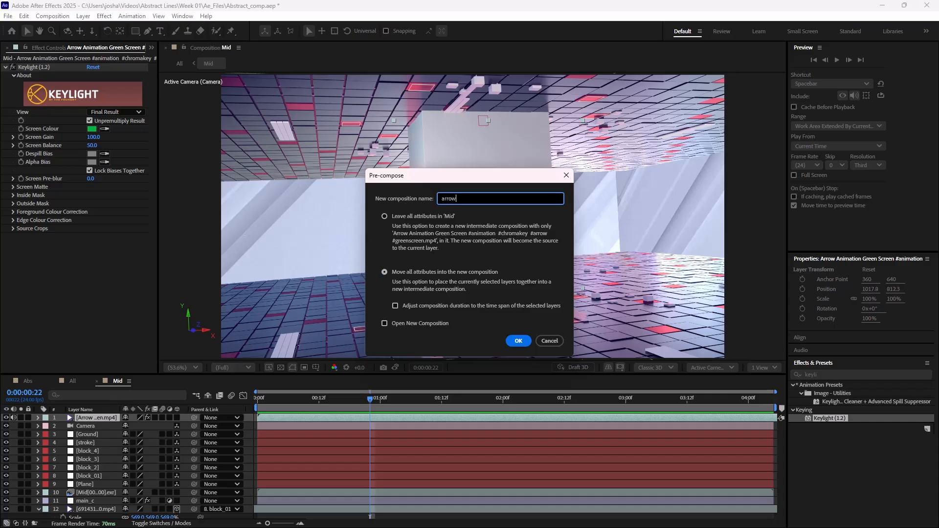
pyautogui.press('Return')
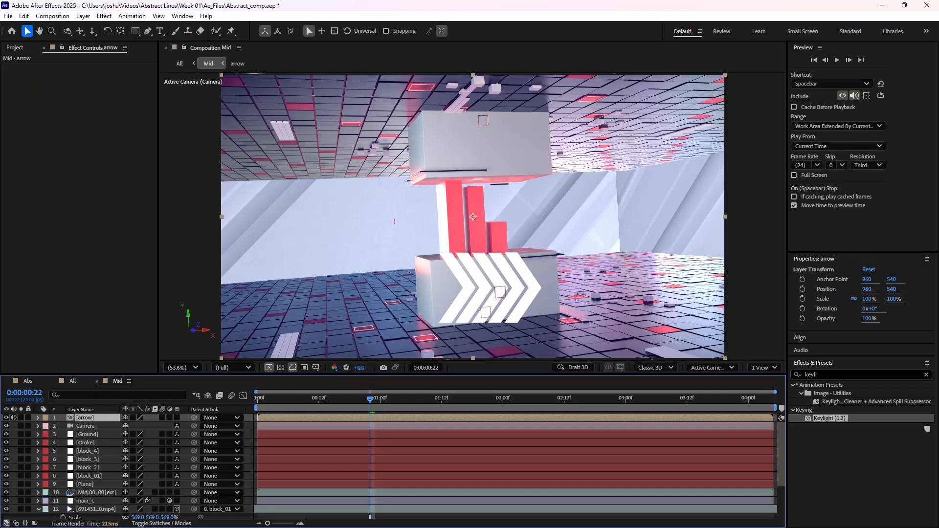
# Start a new effect search for the arrow layer.
pyautogui.click(816, 375)
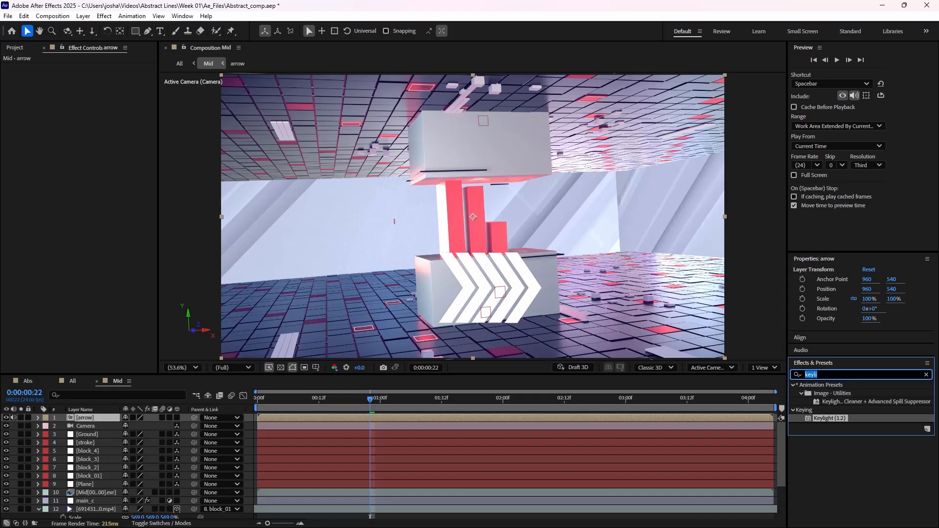
# Apply the Fill effect to the arrow layer and colour the chevrons coral pink.
pyautogui.write('fill')
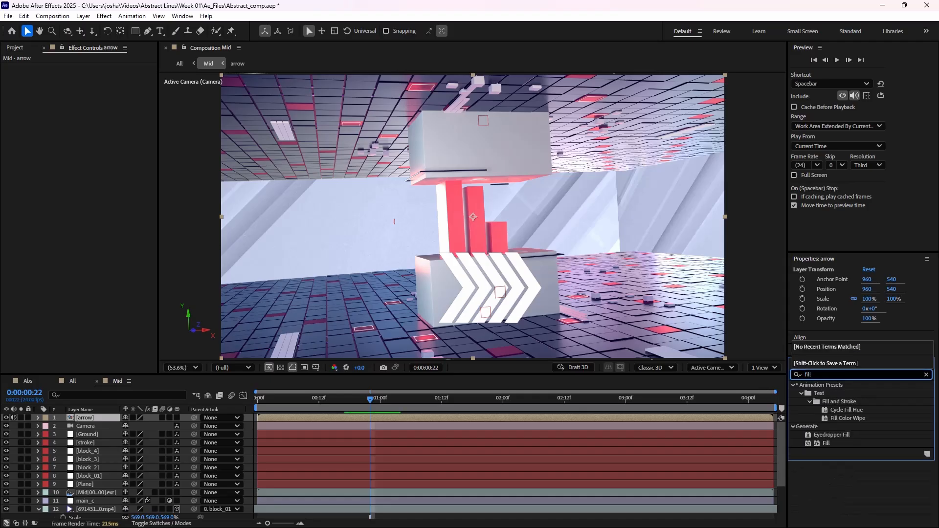
pyautogui.moveTo(826, 443); pyautogui.dragTo(710, 417)
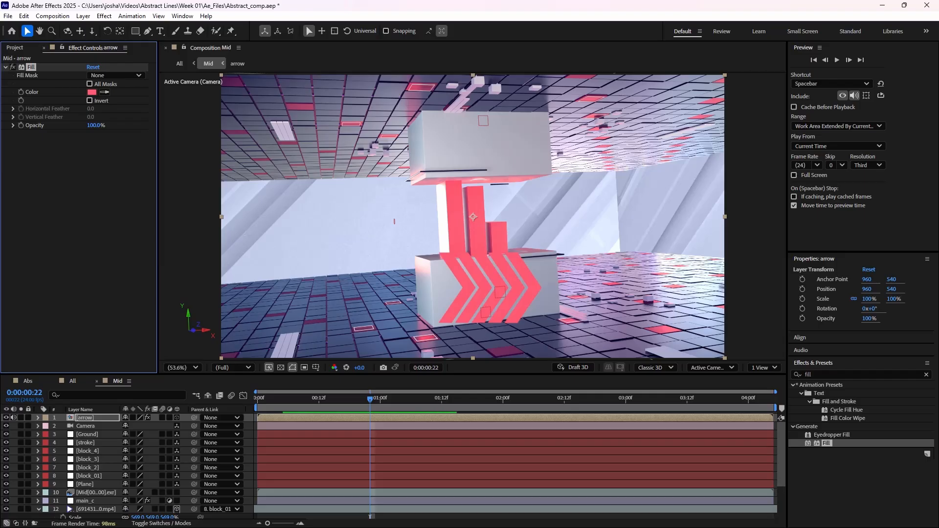
# Try making the arrow layer 3D and parenting it to the stroke null, and undo both changes.
pyautogui.click(176, 418)
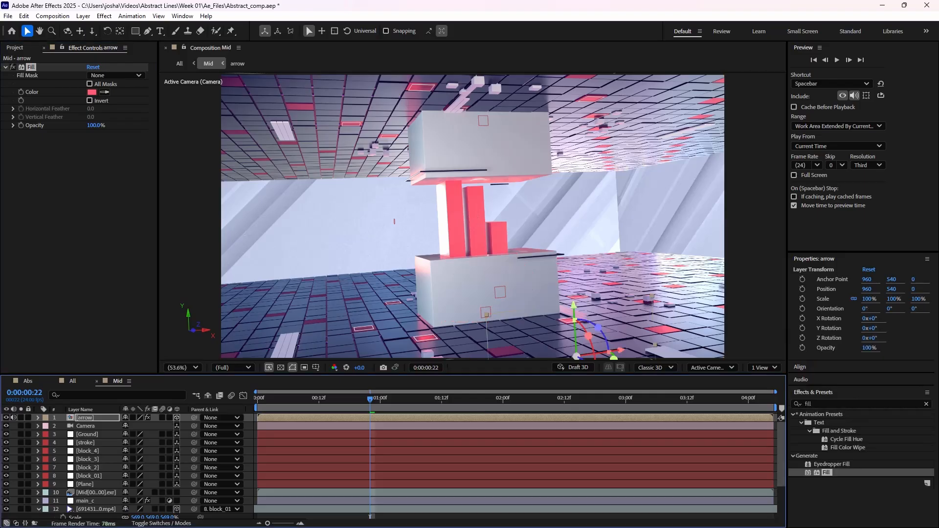
pyautogui.moveTo(194, 418)
pyautogui.mouseDown()
pyautogui.moveTo(93, 434)
pyautogui.moveTo(92, 503)
pyautogui.moveTo(93, 443)
pyautogui.mouseUp()
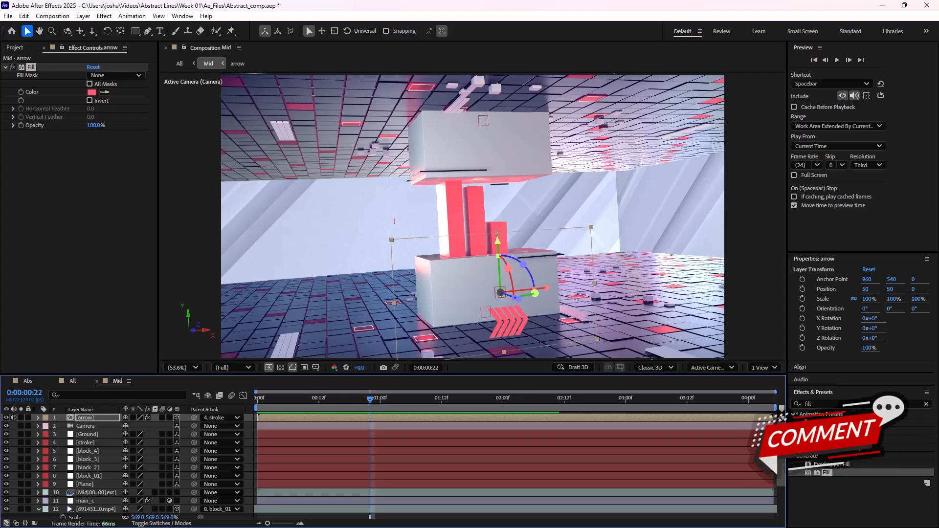
pyautogui.hotkey('ctrl', 'z')
pyautogui.hotkey('ctrl', 'z')
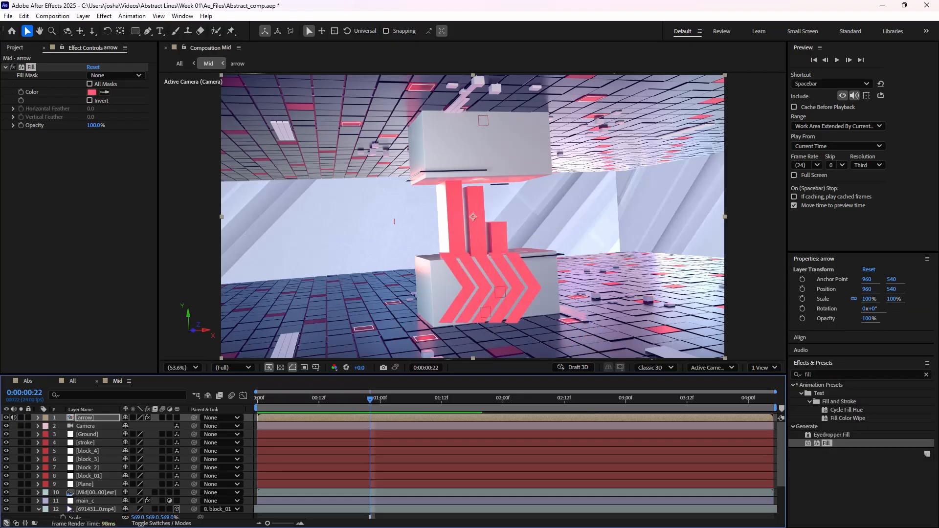
# Isolate the arrow layer, move its anchor point to the centre of the chevrons at about 1038, 813, and restore the other layers.
pyautogui.click(97, 418)
pyautogui.click(20, 417)
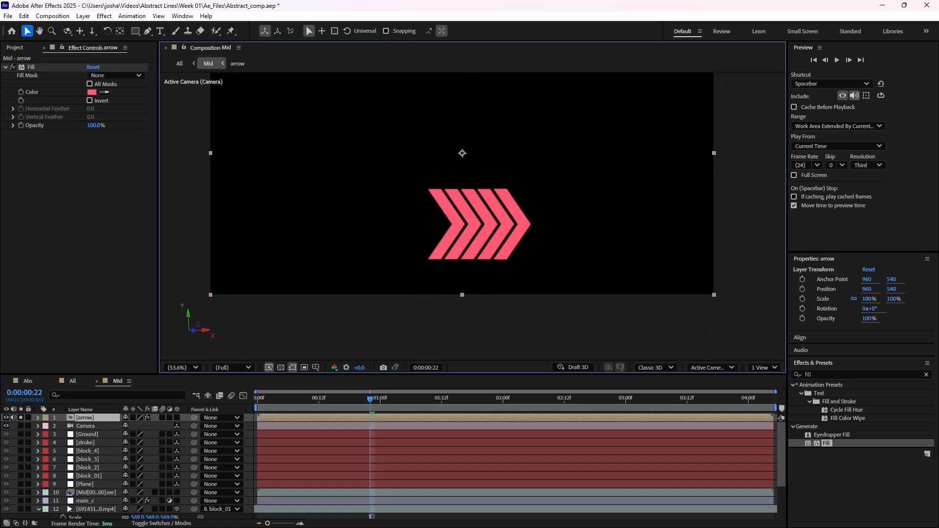
pyautogui.scroll(2, 472, 216)
pyautogui.scroll(-1, 443, 249)
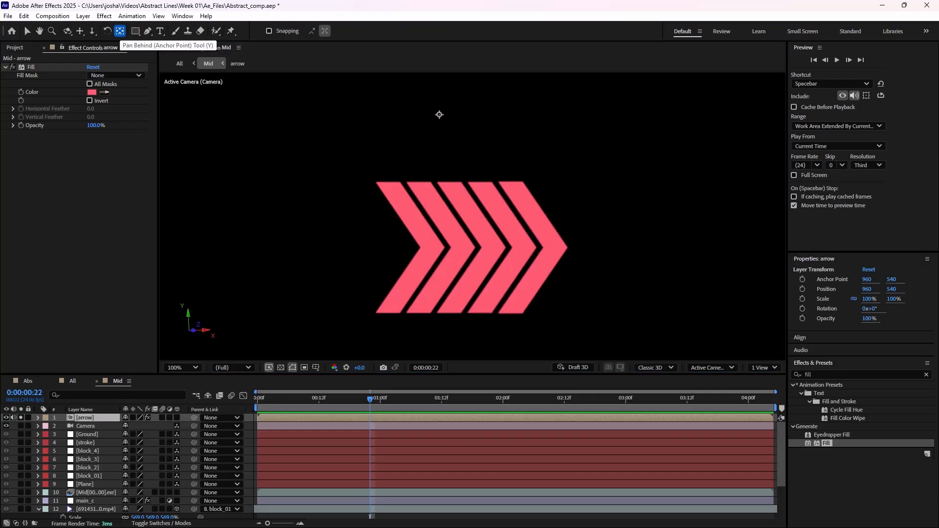
pyautogui.click(120, 30)
pyautogui.moveTo(439, 115); pyautogui.dragTo(479, 247)
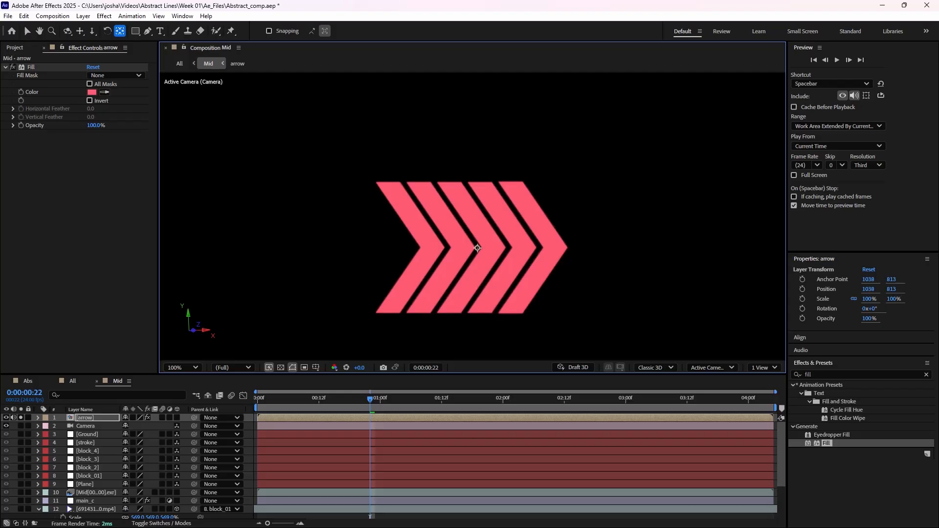
pyautogui.press('v')
pyautogui.click(20, 417)
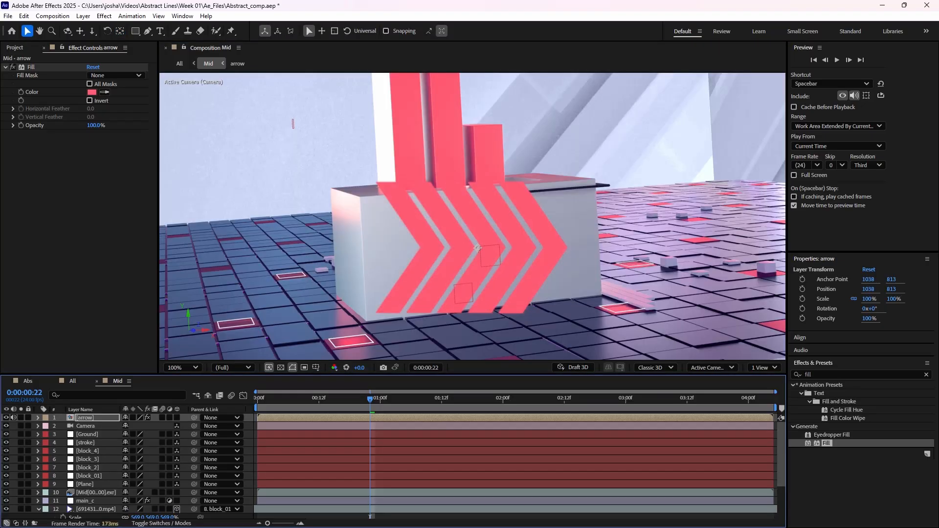
# Make the arrow layer 3D and parent it to the stroke null so it snaps onto the block face, and preview the placement.
pyautogui.click(177, 417)
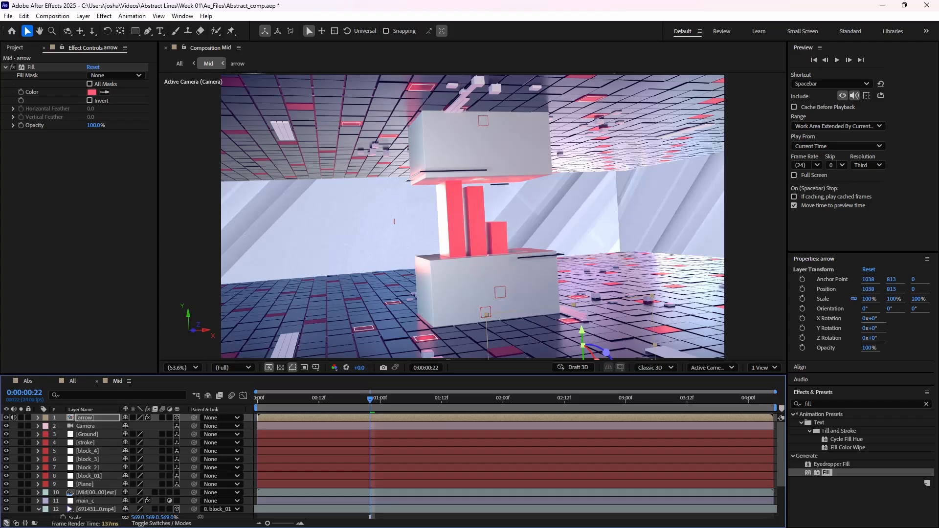
pyautogui.moveTo(194, 417)
pyautogui.mouseDown()
pyautogui.moveTo(67, 511)
pyautogui.moveTo(76, 508)
pyautogui.moveTo(98, 419)
pyautogui.moveTo(87, 442)
pyautogui.mouseUp()
pyautogui.scroll(2, 472, 216)
pyautogui.scroll(-1, 472, 217)
pyautogui.moveTo(473, 249); pyautogui.dragTo(467, 124)
pyautogui.scroll(2, 567, 220)
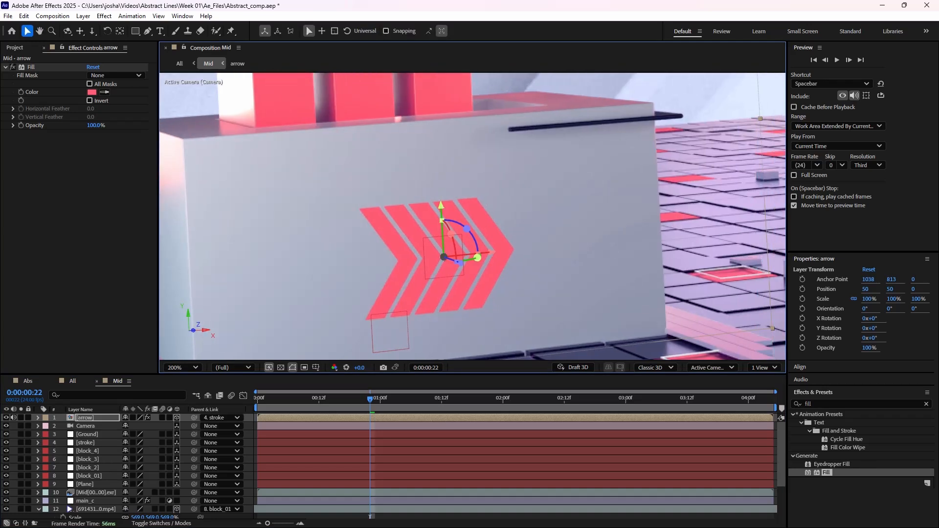
pyautogui.scroll(2, 471, 217)
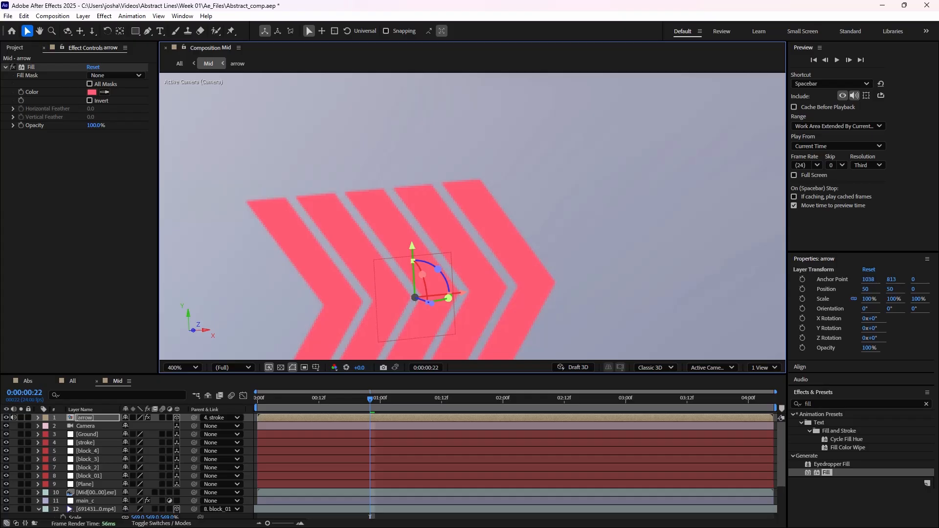
pyautogui.hotkey('shift', '/')
pyautogui.press('space')
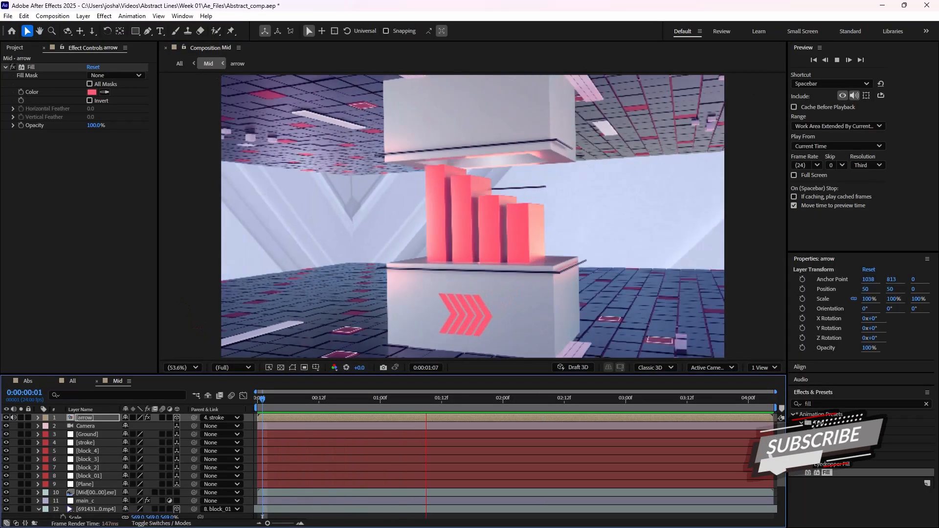
pyautogui.press('space')
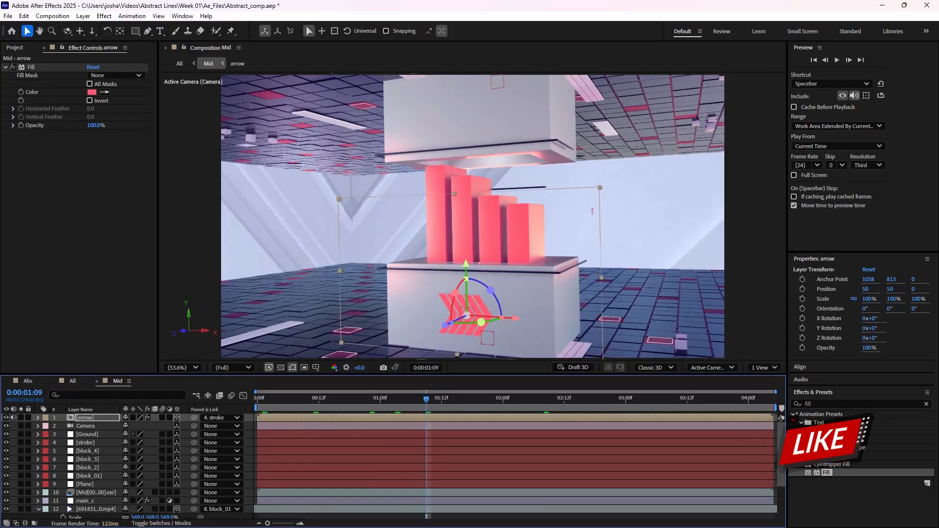
# Scale the arrow layer to 75% and check its size on the block at 0:00:01:08.
pyautogui.press('s')
pyautogui.moveTo(139, 426); pyautogui.dragTo(115, 425)
pyautogui.press('Home')
pyautogui.press('space')
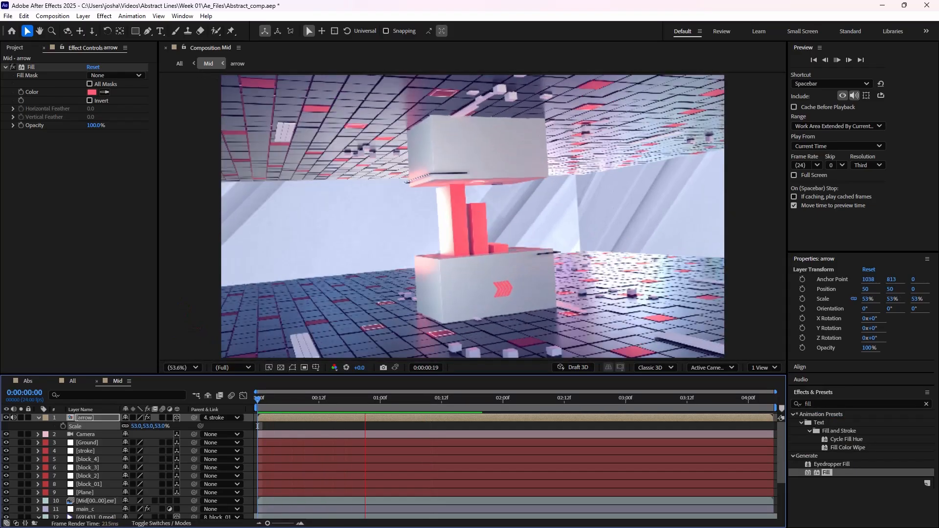
pyautogui.moveTo(257, 425); pyautogui.dragTo(416, 426)
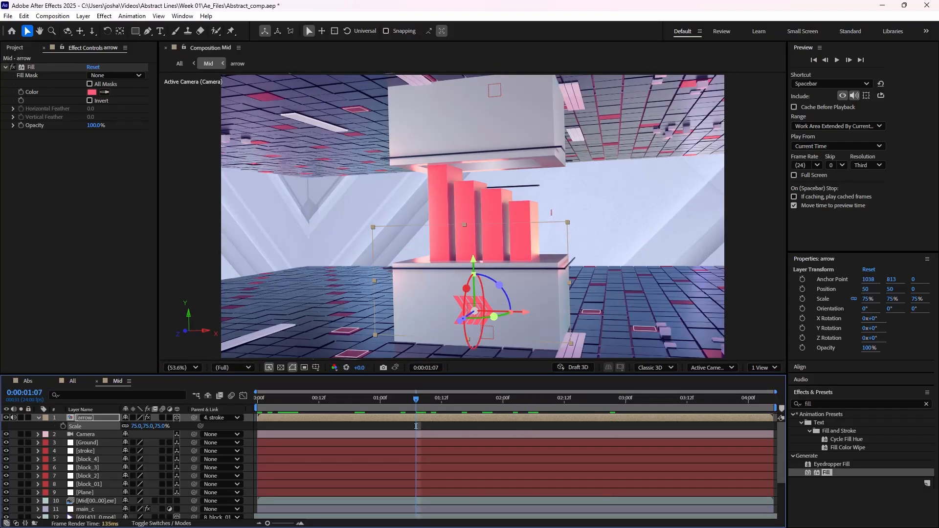
pyautogui.press('pagedown')
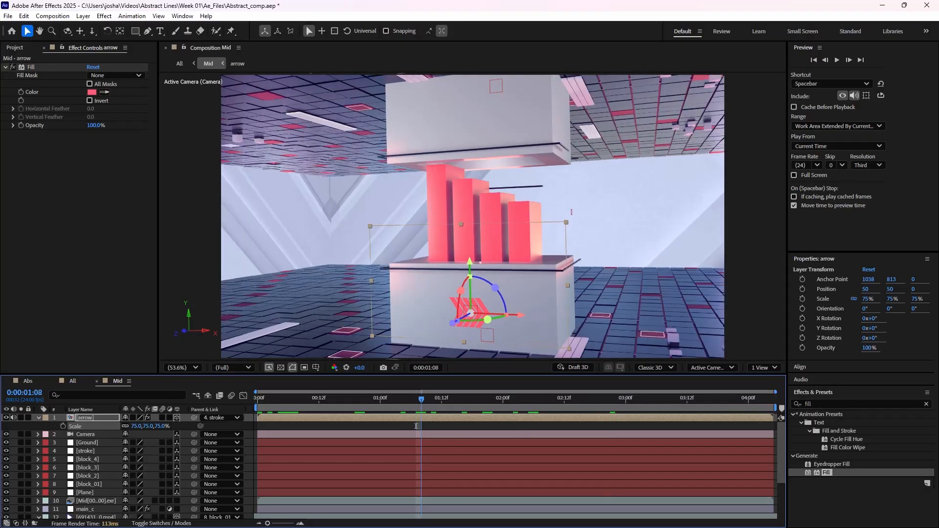
# Split the arrow layer at 0:00:02:10, where the block's side turns out of view, and delete the later part.
pyautogui.press('space')
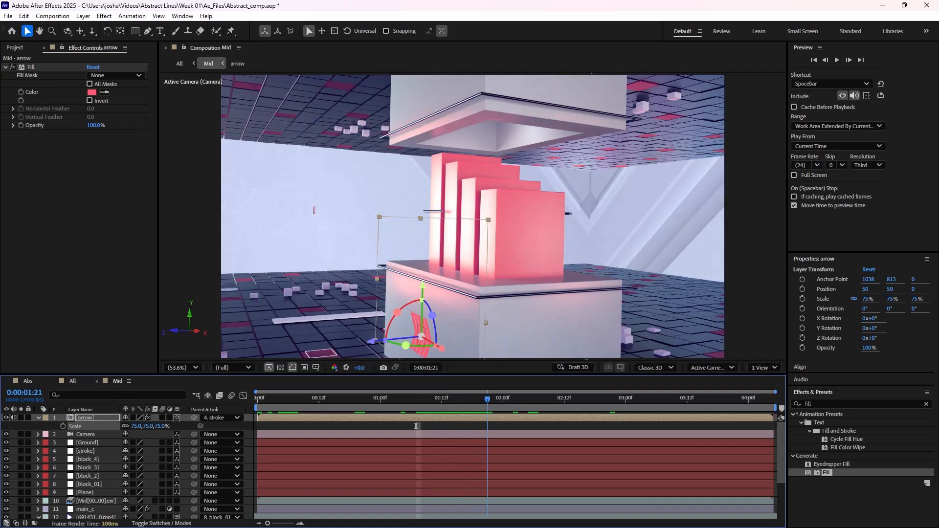
pyautogui.press('space')
pyautogui.scroll(1, 456, 323)
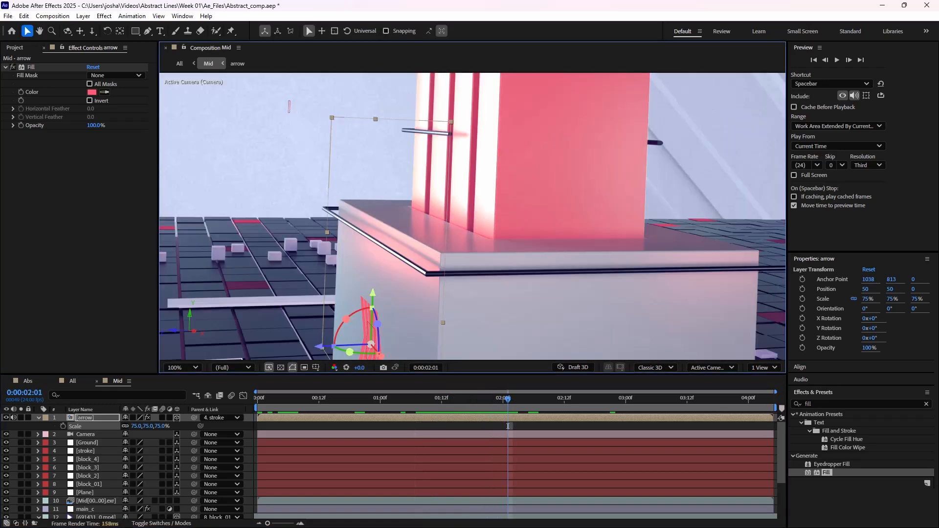
pyautogui.moveTo(455, 323); pyautogui.dragTo(471, 225)
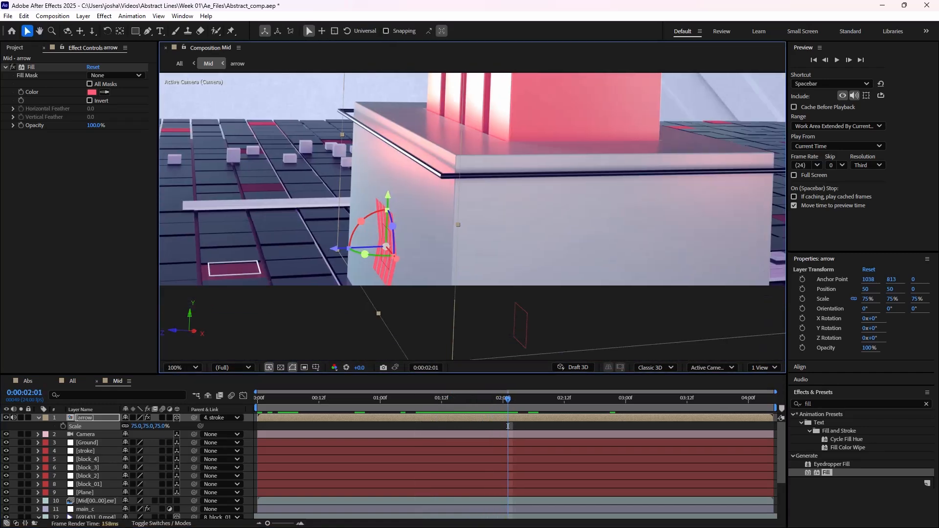
pyautogui.press('space')
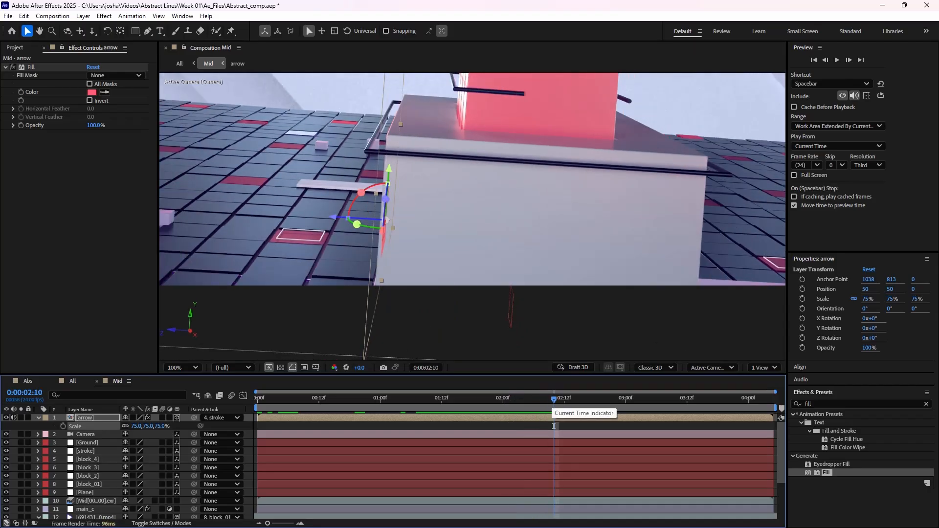
pyautogui.hotkey('ctrl', 'd')
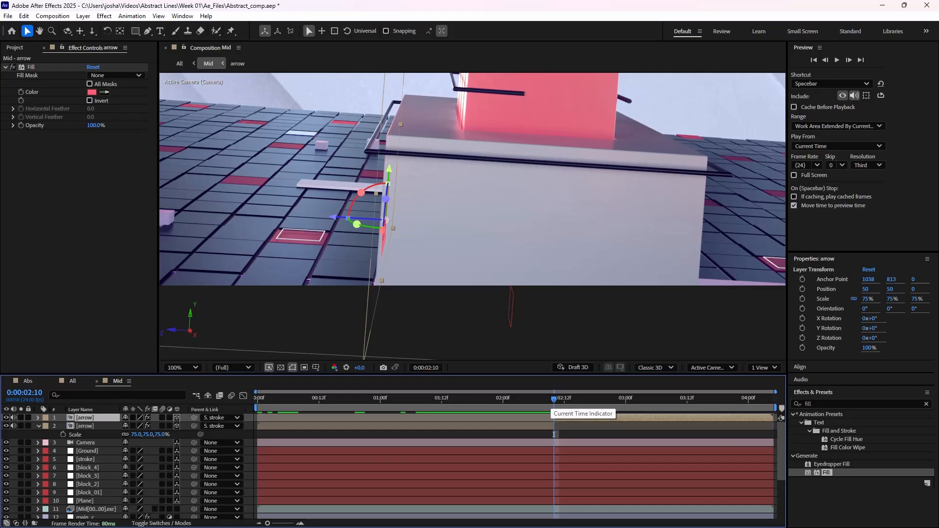
pyautogui.press('Delete')
# Play back the composition to check the trimmed arrow on the rotating block, and save the project.
pyautogui.moveTo(554, 426); pyautogui.dragTo(257, 426)
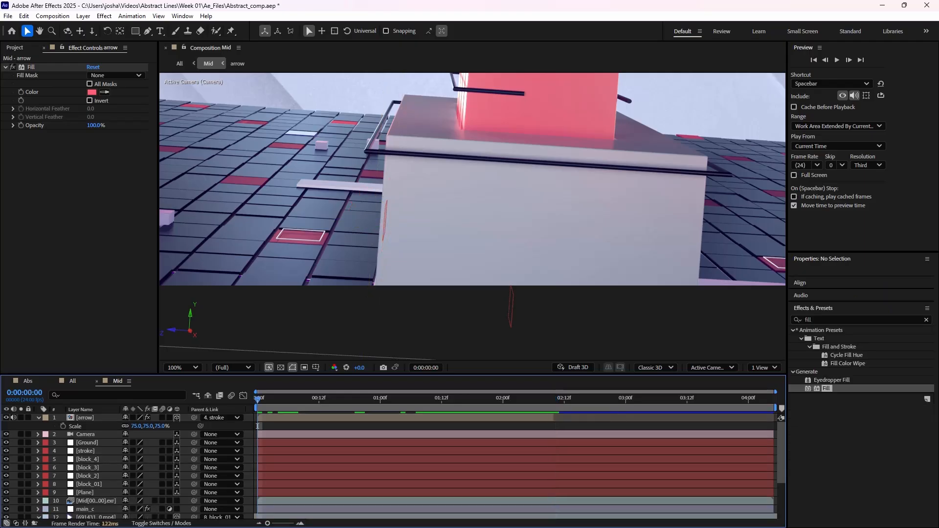
pyautogui.press('space')
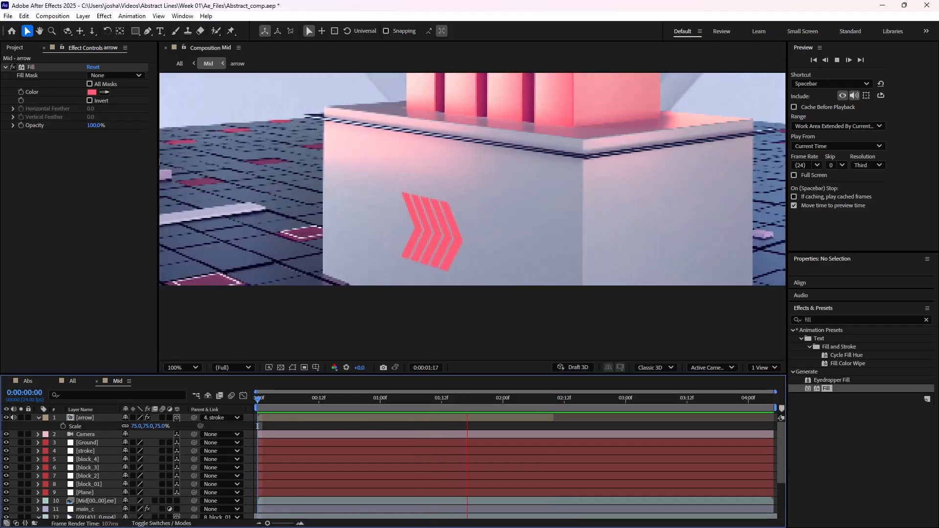
pyautogui.press('space')
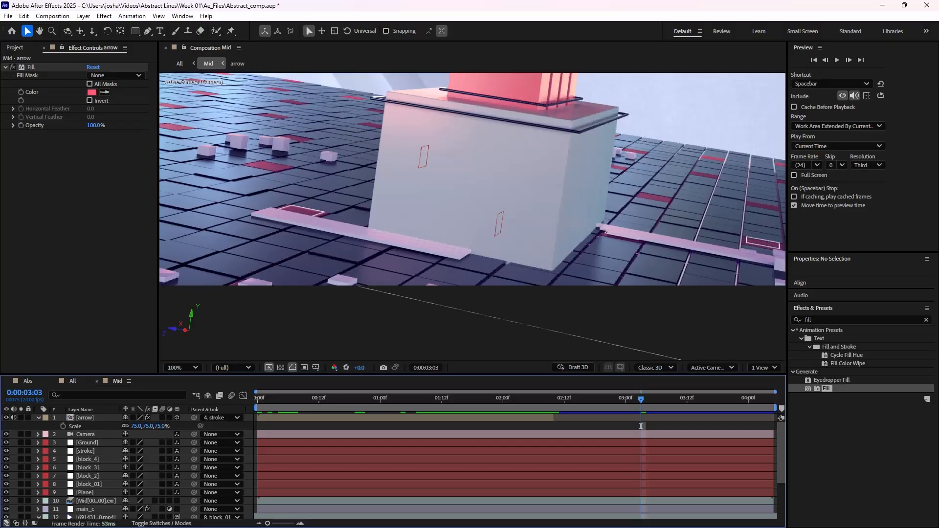
pyautogui.hotkey('shift', '/')
pyautogui.press('Home')
pyautogui.press('space')
pyautogui.moveTo(257, 426); pyautogui.dragTo(707, 426)
pyautogui.press('space')
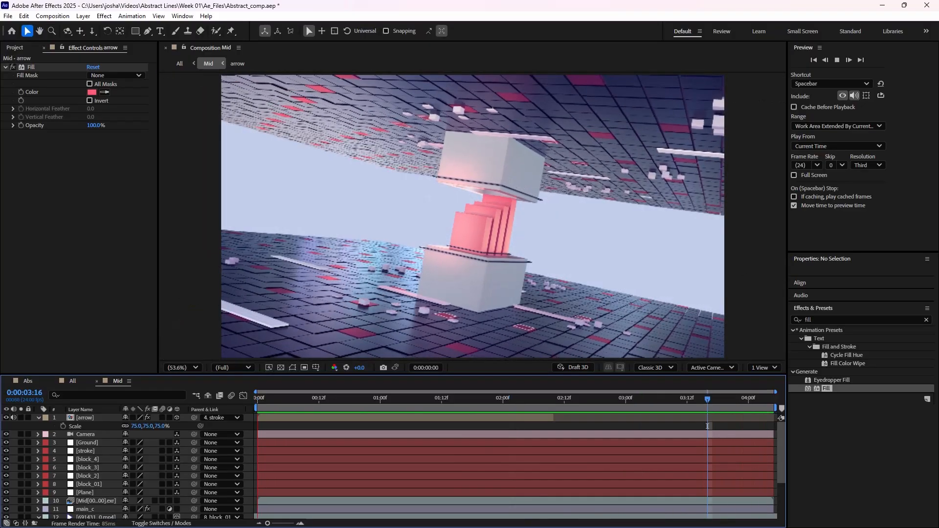
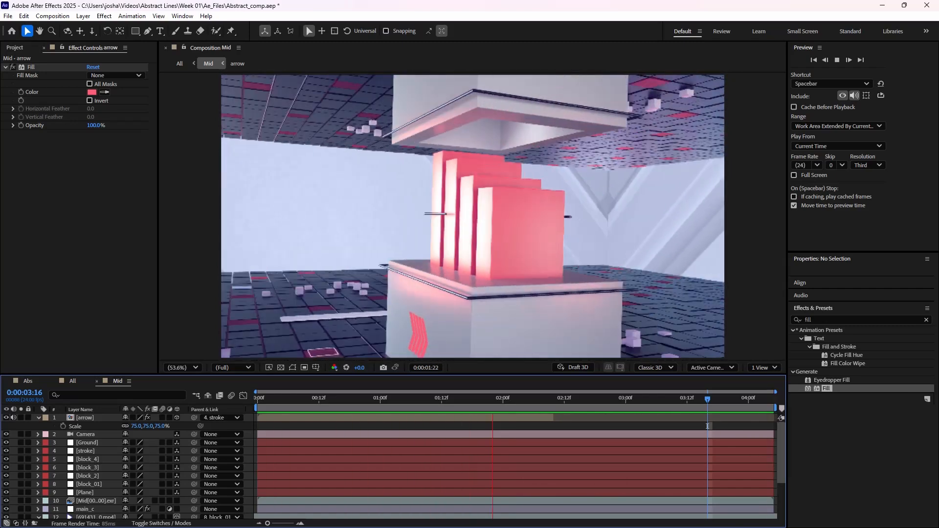
pyautogui.press('space')
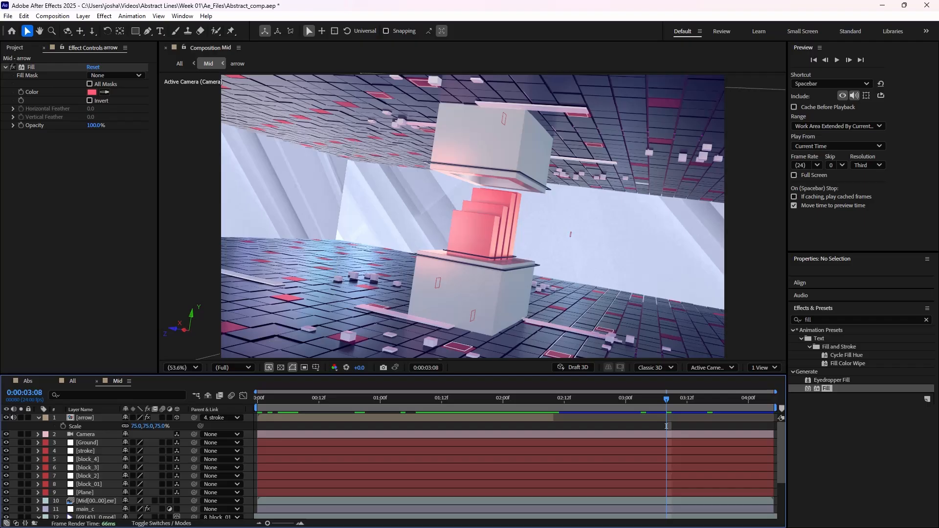
pyautogui.moveTo(666, 399); pyautogui.dragTo(391, 399)
pyautogui.press('space')
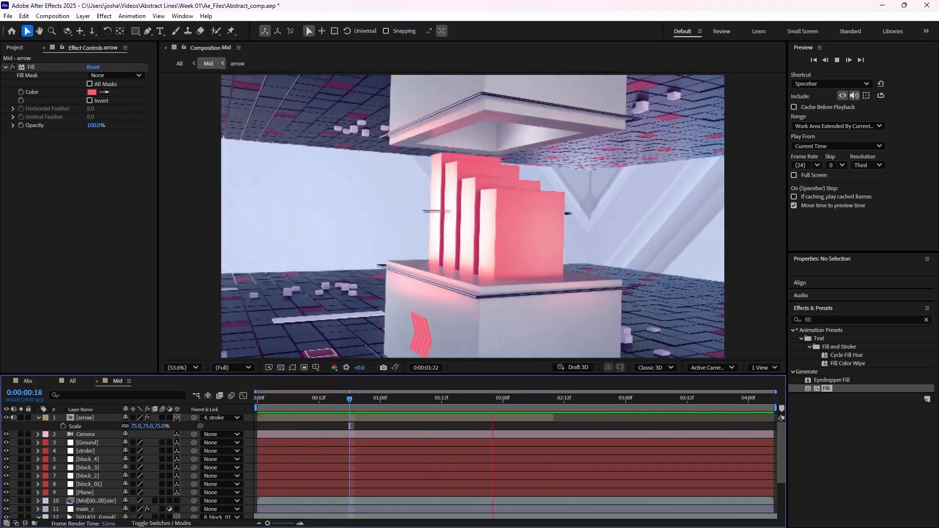
pyautogui.press('space')
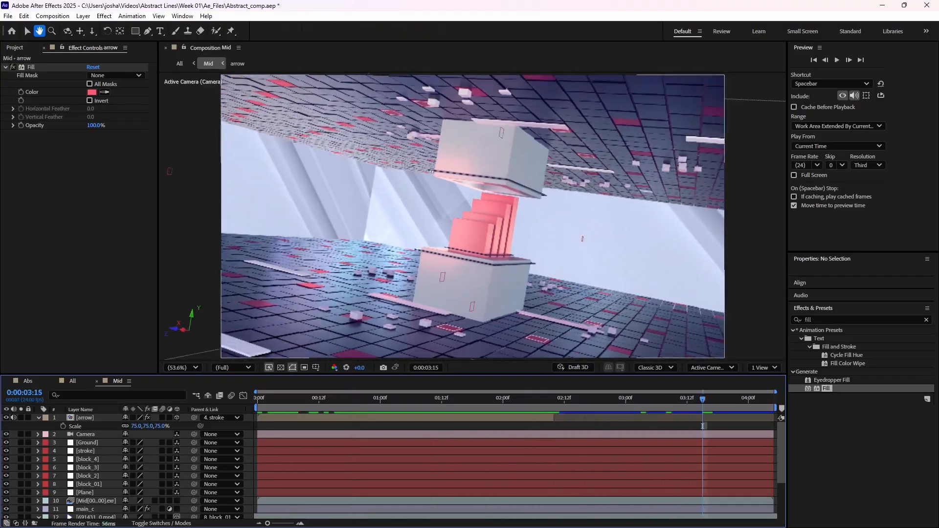
pyautogui.moveTo(702, 399); pyautogui.dragTo(344, 426)
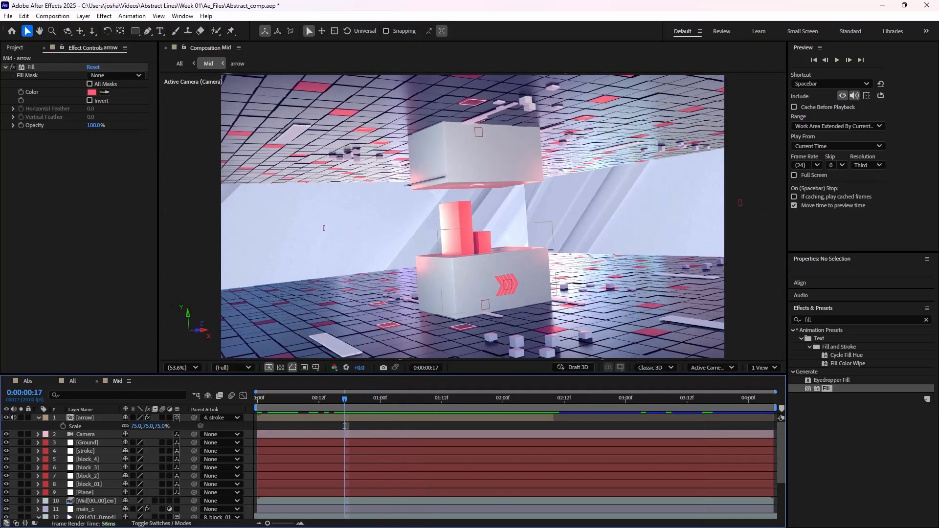
pyautogui.hotkey('ctrl', 's')
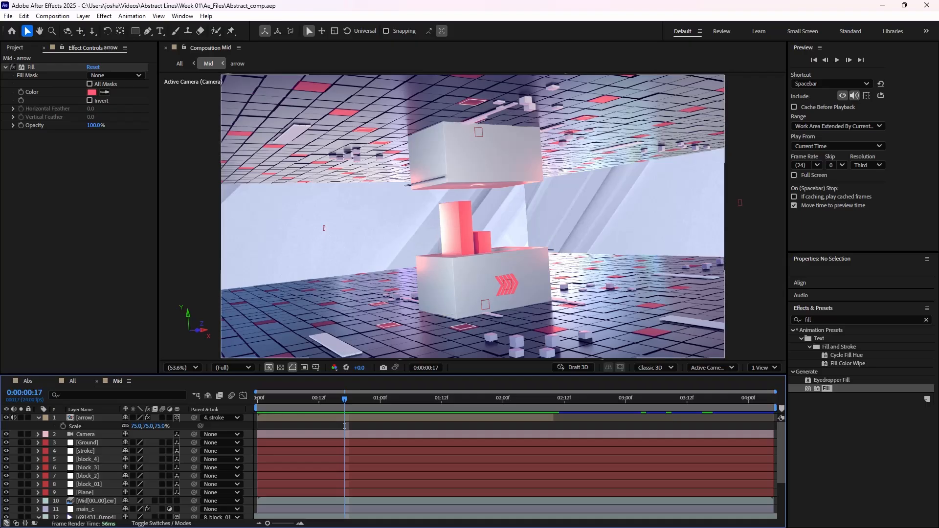
# Add the Growth Bar Graph Animation Overlay Green Screen clip from the Assets folder as the top layer and apply Keylight (1.2) to it.
pyautogui.hotkey('alt', 'Tab')
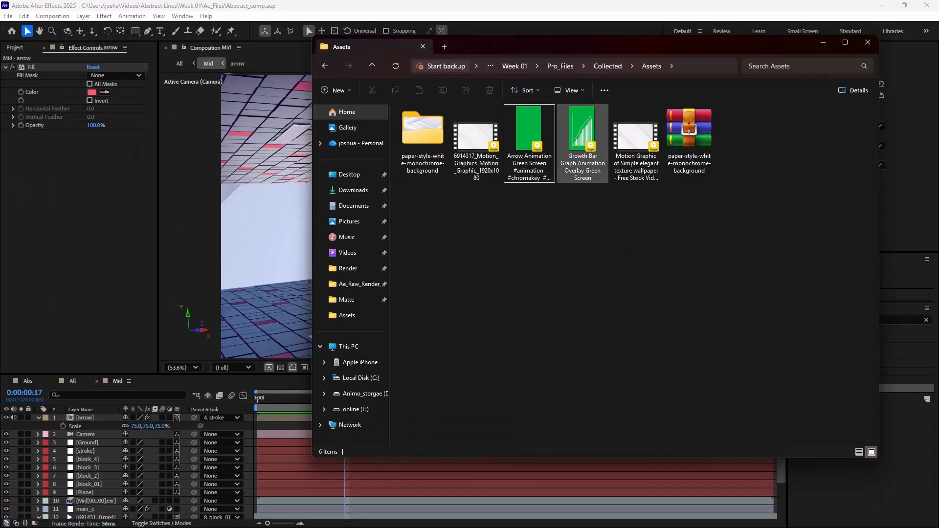
pyautogui.moveTo(582, 142); pyautogui.dragTo(349, 434)
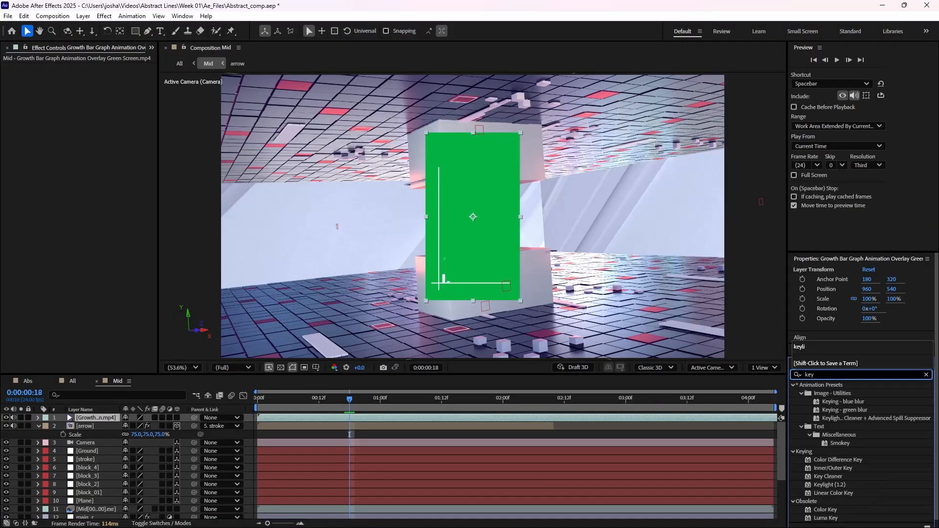
pyautogui.doubleClick(830, 484)
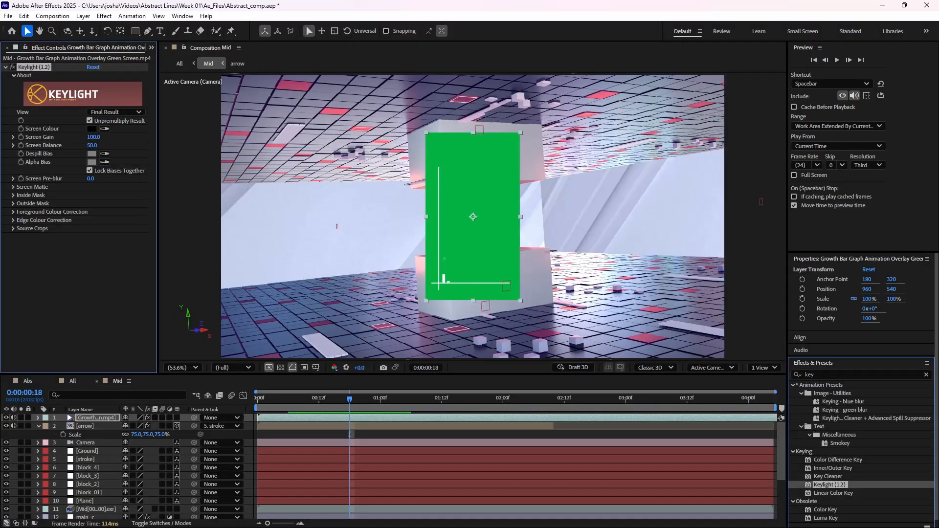
# Key out the bar graph clip's green background with its Screen Colour and make the clip a 3D layer.
pyautogui.click(473, 237)
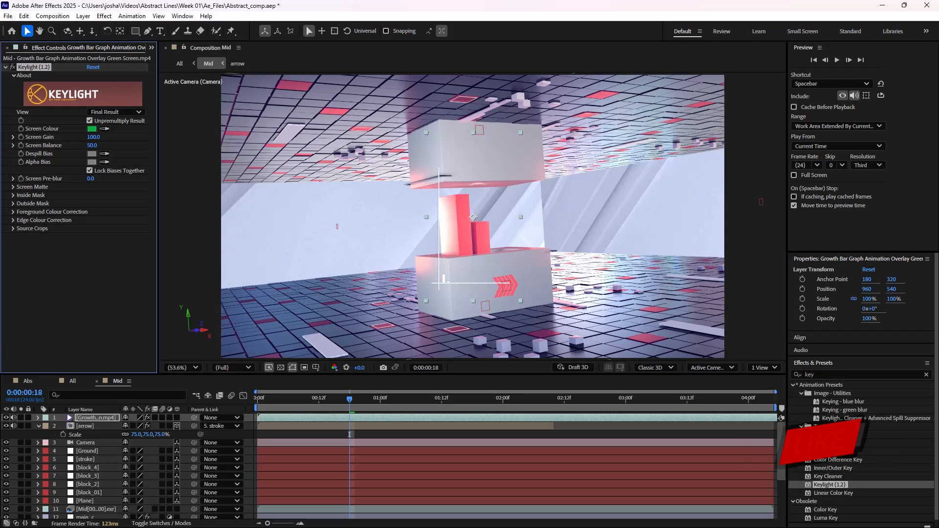
pyautogui.click(176, 418)
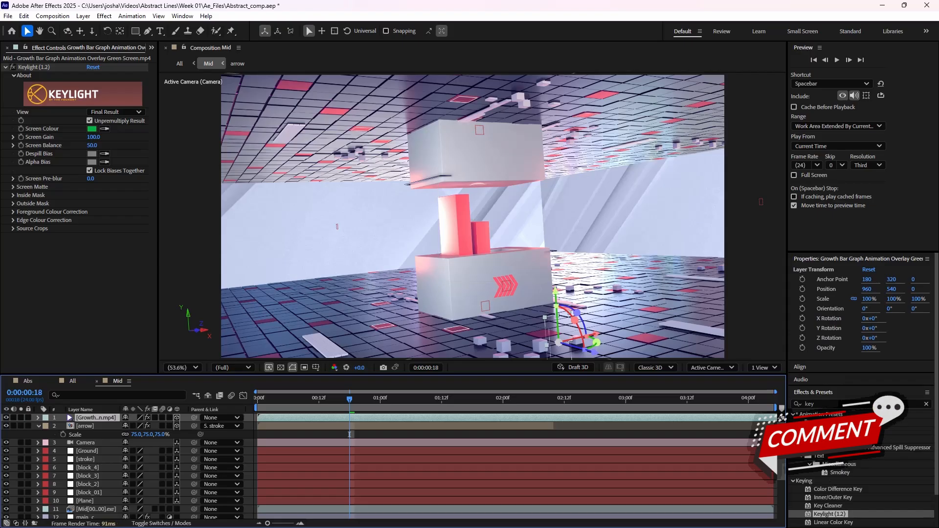
# Parent the bar graph layer to the Ground null, scale it to 1002%, and check it at 0:00:03:17.
pyautogui.moveTo(194, 417)
pyautogui.mouseDown()
pyautogui.moveTo(69, 455)
pyautogui.moveTo(69, 514)
pyautogui.moveTo(83, 422)
pyautogui.moveTo(96, 430)
pyautogui.mouseUp()
pyautogui.scroll(3, 127, 464)
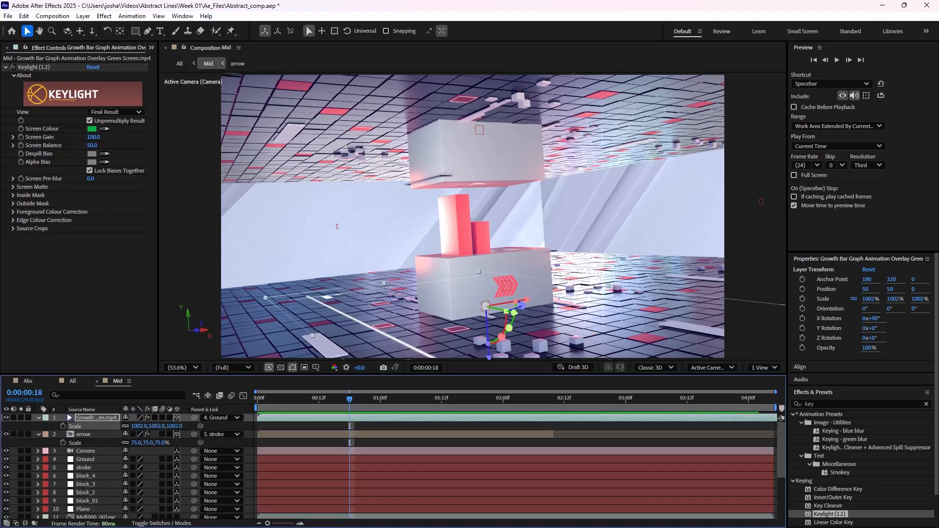
pyautogui.moveTo(349, 399); pyautogui.dragTo(713, 399)
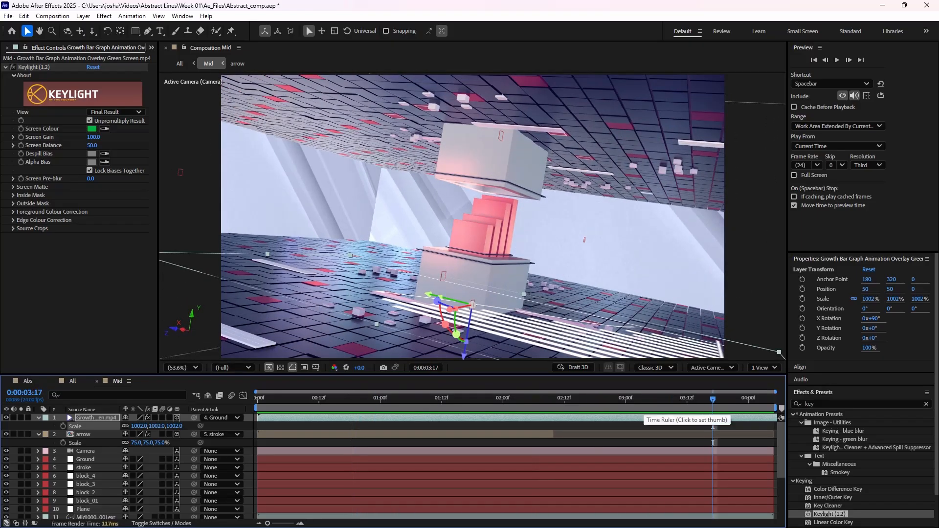
# Set the bar graph layer's Y Rotation to 180° and play back the composition to check its orientation.
pyautogui.press('r')
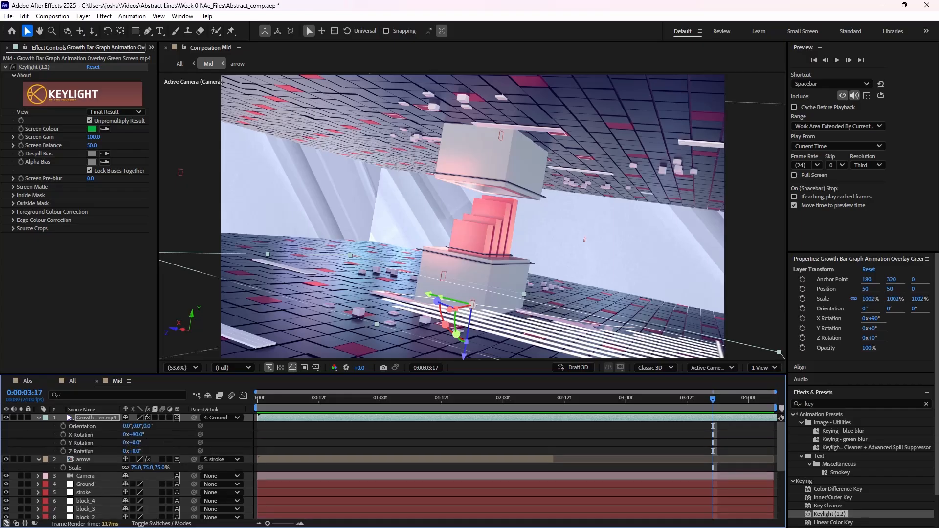
pyautogui.moveTo(133, 443); pyautogui.dragTo(262, 442)
pyautogui.click(138, 442)
pyautogui.write('180')
pyautogui.press('Return')
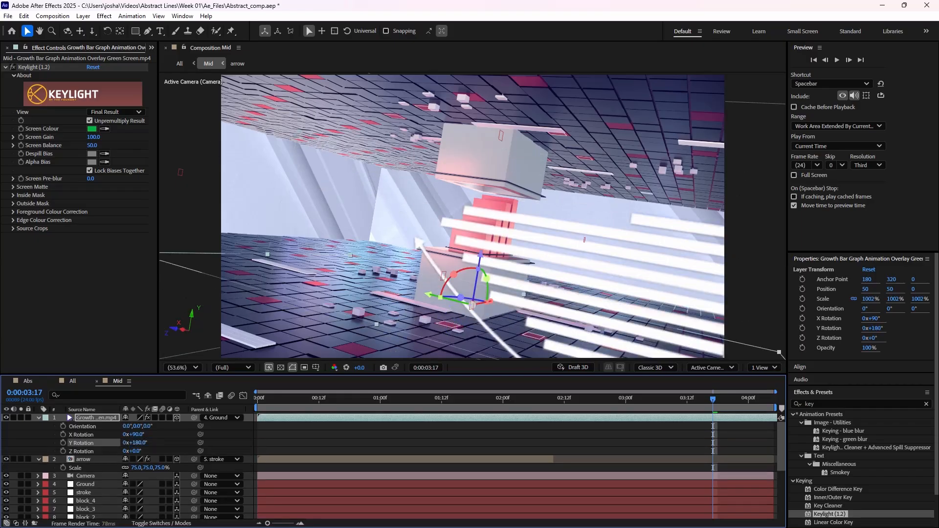
pyautogui.press('Home')
pyautogui.press('space')
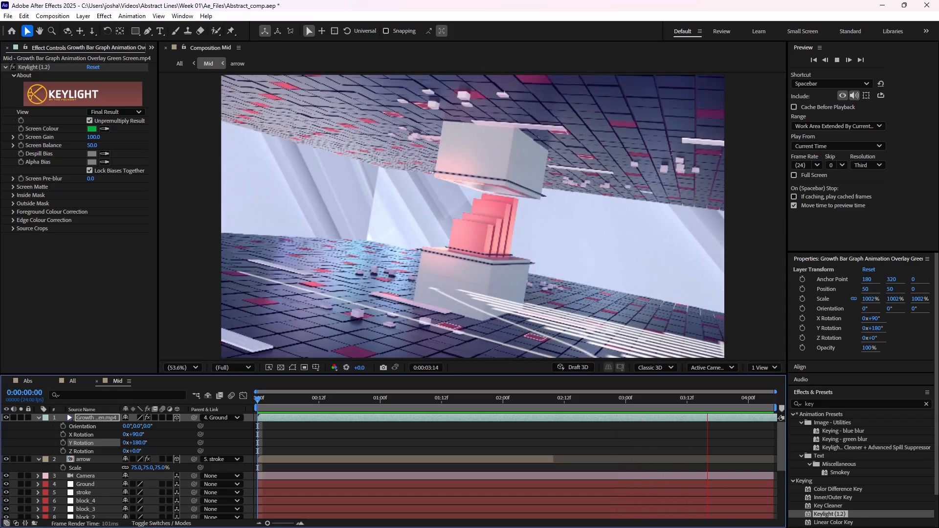
pyautogui.press('space')
# Reduce the bar graph layer's scale to 685% and return to the start of the composition.
pyautogui.click(96, 417)
pyautogui.press('s')
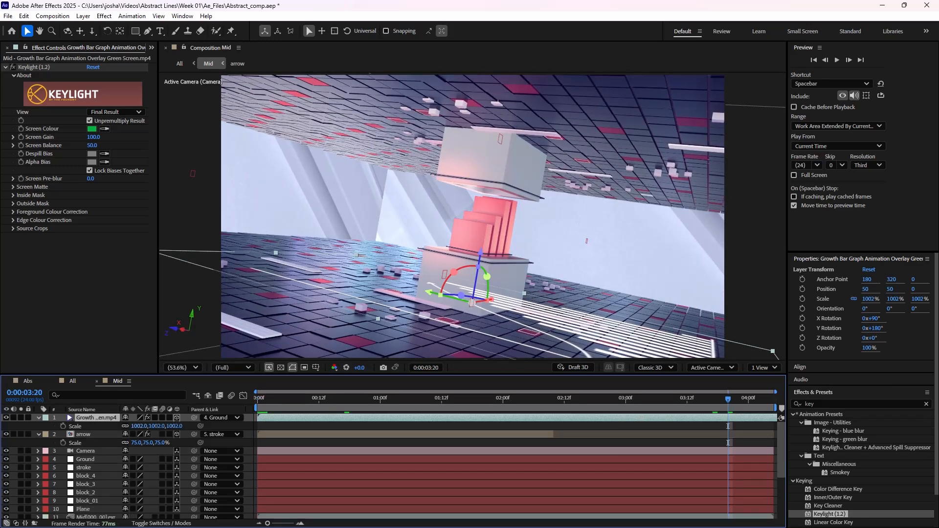
pyautogui.moveTo(138, 426); pyautogui.dragTo(40, 426)
pyautogui.moveTo(374, 399); pyautogui.dragTo(257, 399)
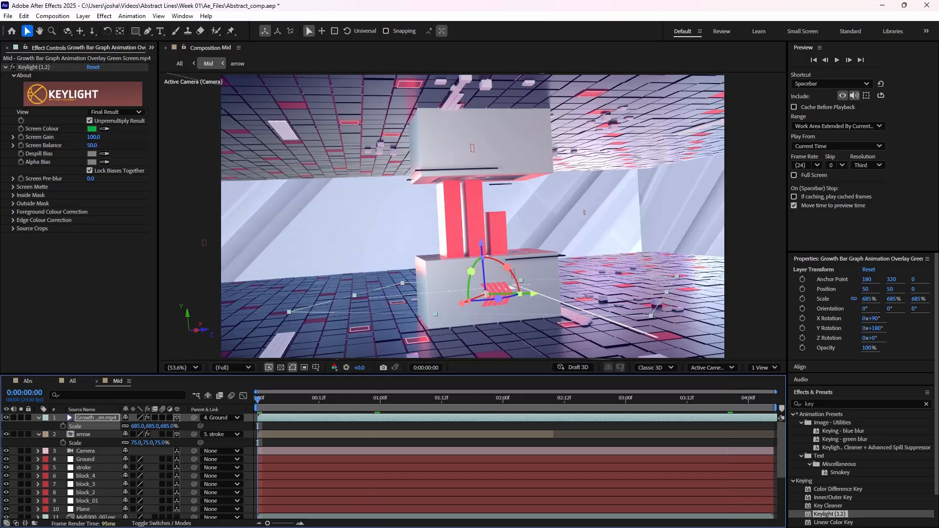
# Play back the composition and step through frames around 0:00:01:05 to examine how the bar graph sits on the floor.
pyautogui.press('space')
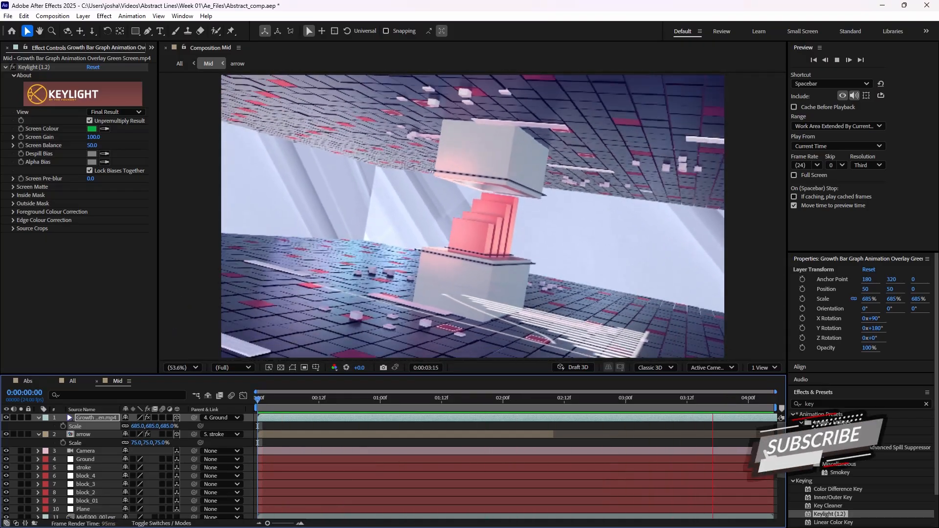
pyautogui.press('space')
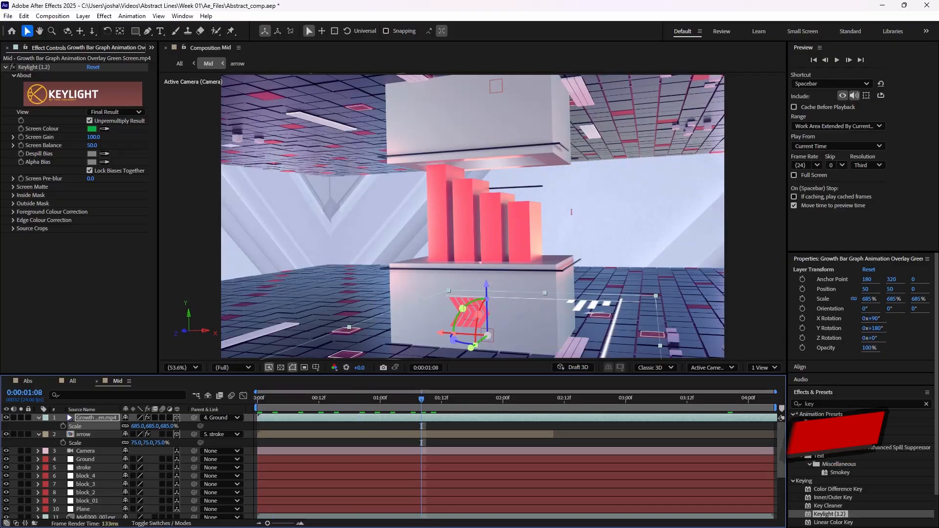
pyautogui.press('pagedown')
pyautogui.press('pagedown')
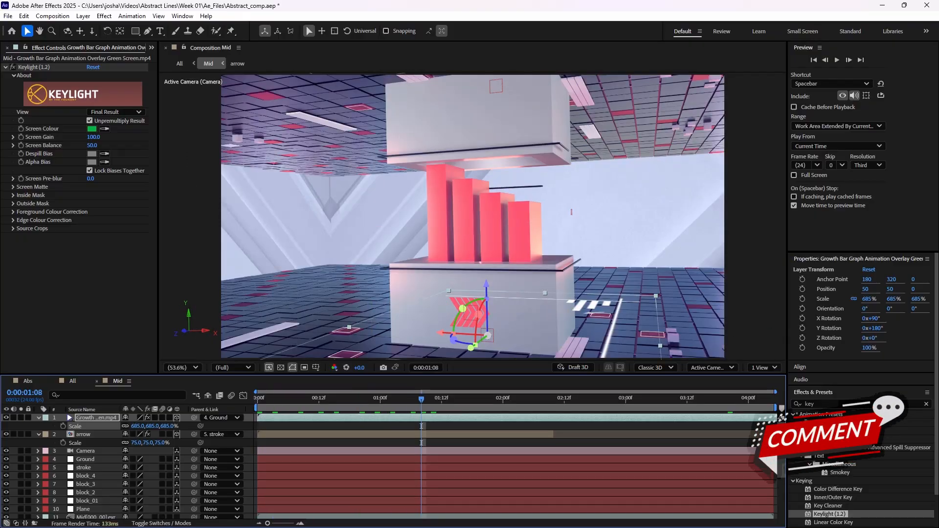
pyautogui.press('pageup')
pyautogui.press('pageup')
pyautogui.press('pageup')
pyautogui.press('pageup')
pyautogui.press('pageup')
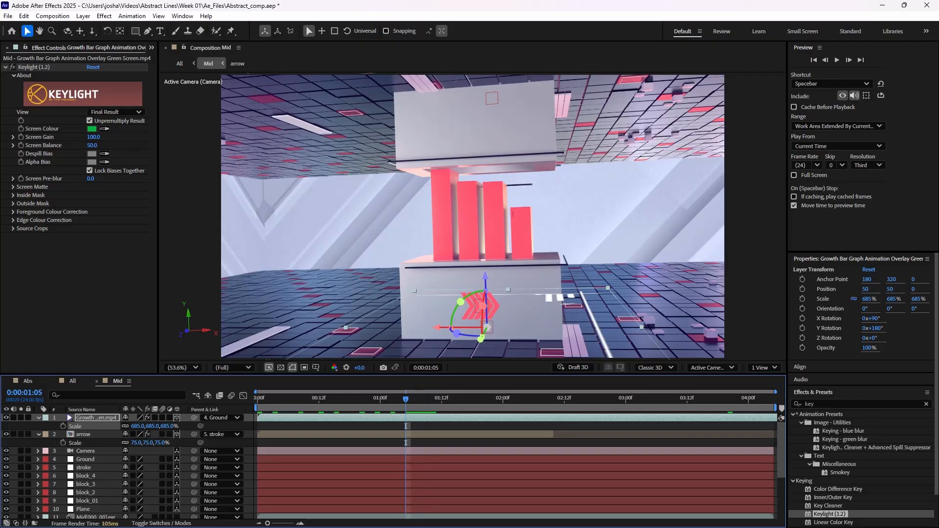
# Import the M_down_floor_box_6 PNG sequence from the Matte folder and add it as the top layer of Mid.
pyautogui.hotkey('ctrl', '0')
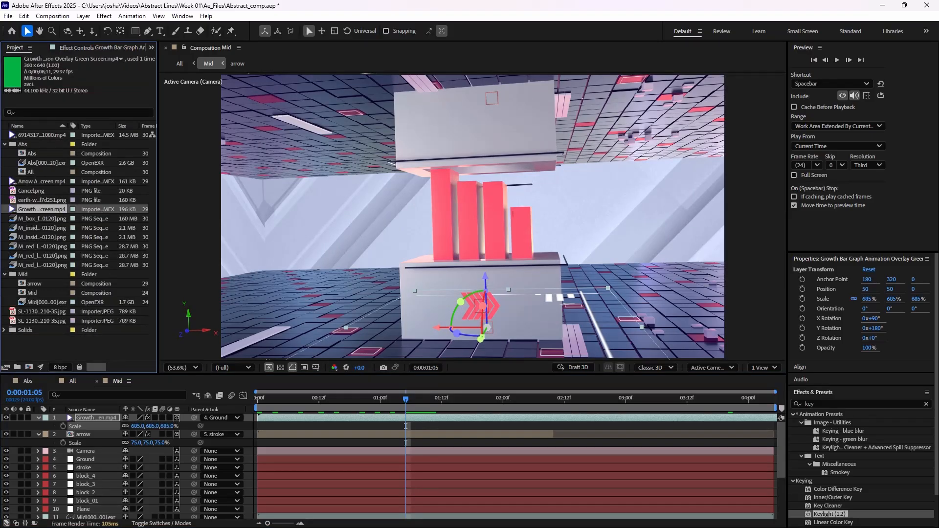
pyautogui.doubleClick(78, 347)
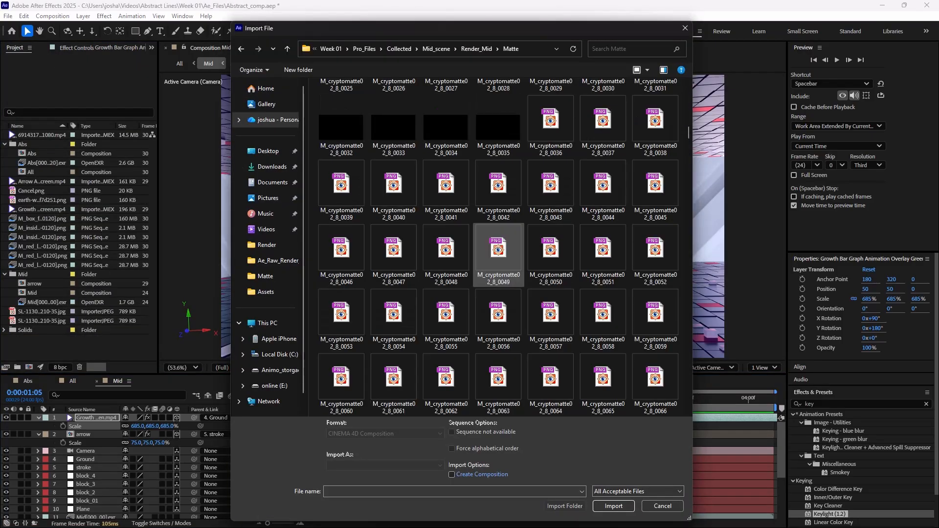
pyautogui.scroll(-15, 498, 254)
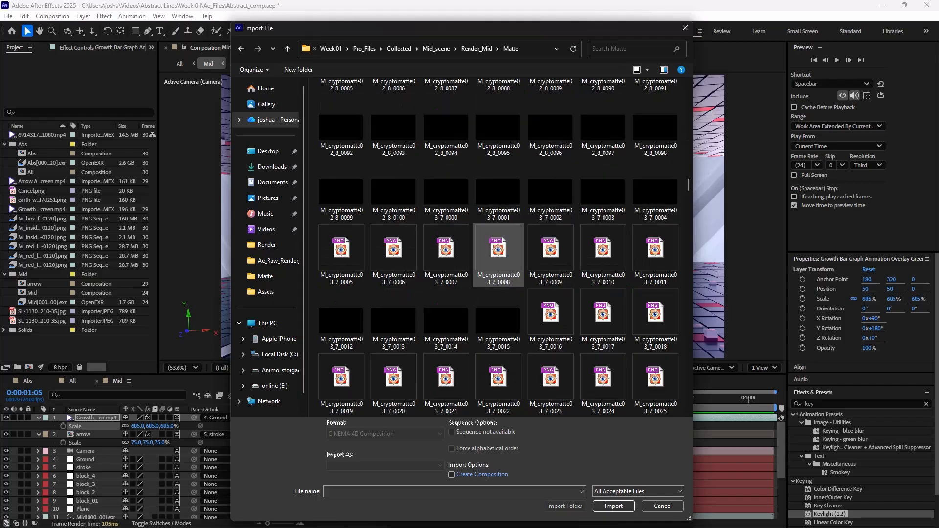
pyautogui.scroll(-10, 498, 254)
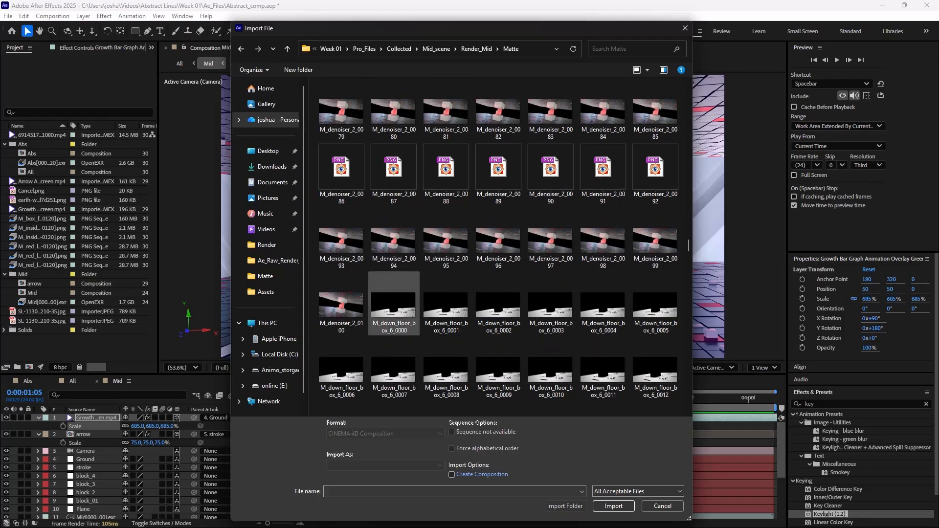
pyautogui.click(394, 303)
pyautogui.doubleClick(393, 304)
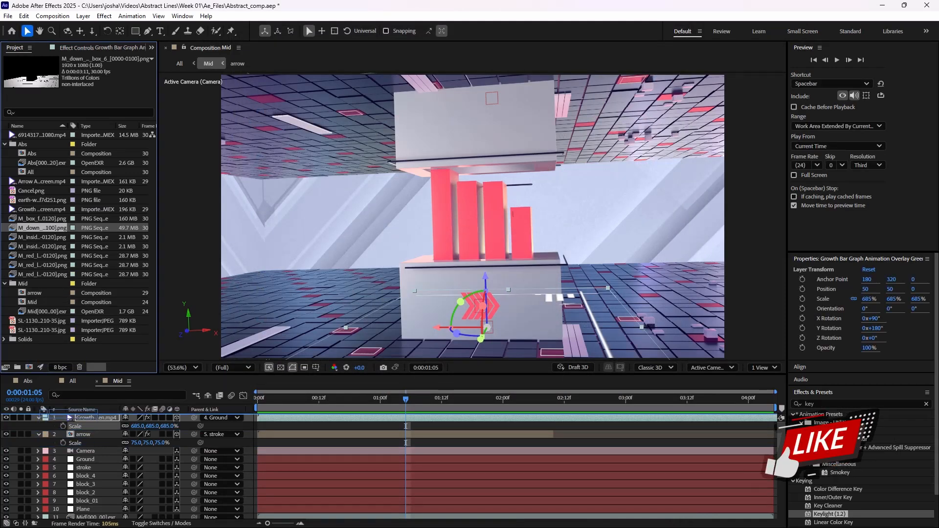
pyautogui.hotkey('ctrl', '/')
# Play the floor matte from the start up to 0:00:03:01 to check its motion and length.
pyautogui.press('Home')
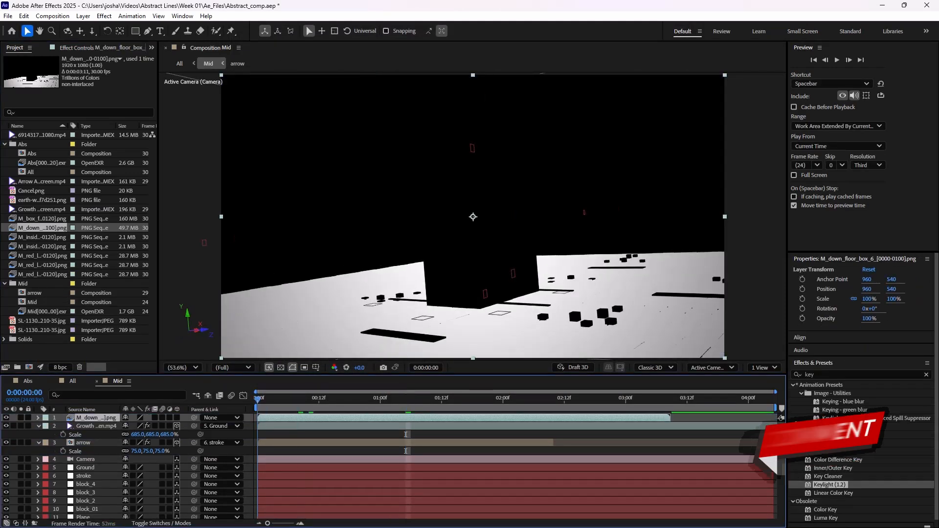
pyautogui.press('space')
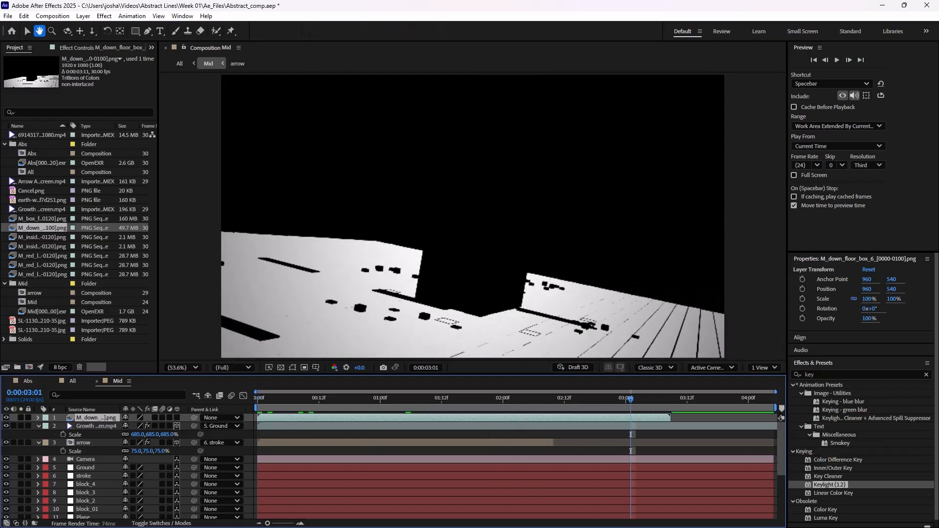
pyautogui.press('space')
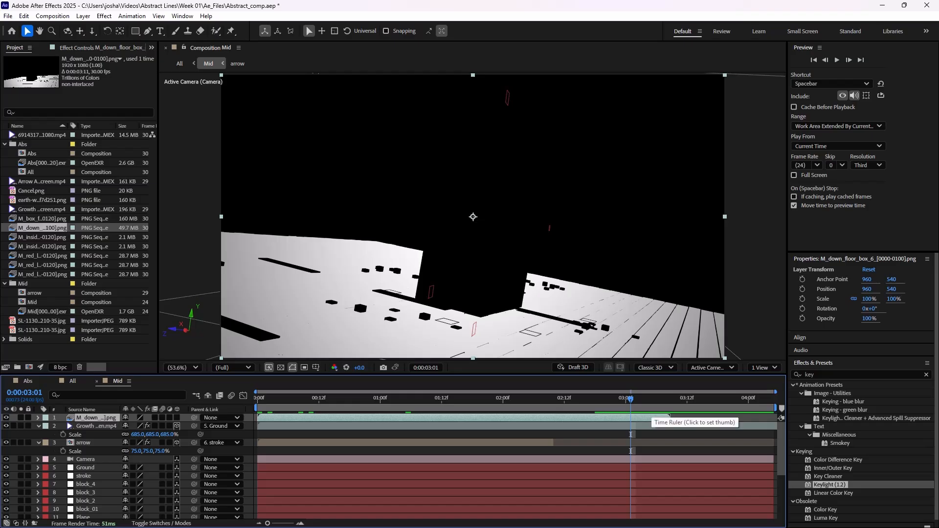
# Set the Mid composition's frame rate to 30 frames per second.
pyautogui.hotkey('ctrl', 'k')
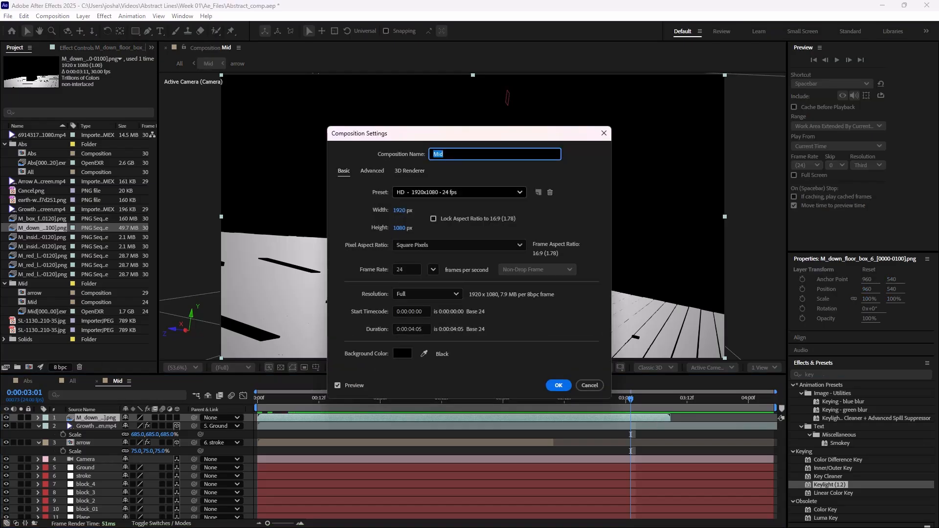
pyautogui.click(406, 269)
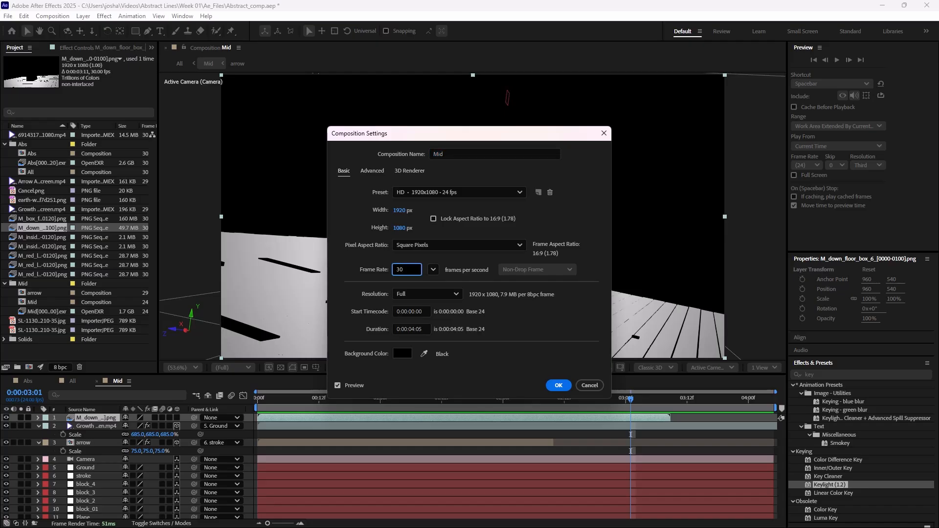
pyautogui.press('Return')
# Play back the floor matte at the new frame rate and inspect it at 0:00:03:02.
pyautogui.press('Home')
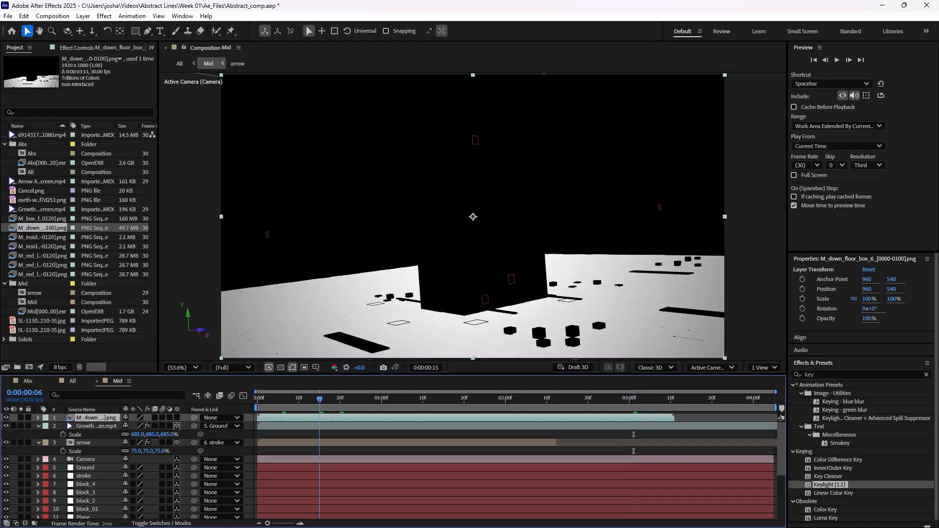
pyautogui.press('space')
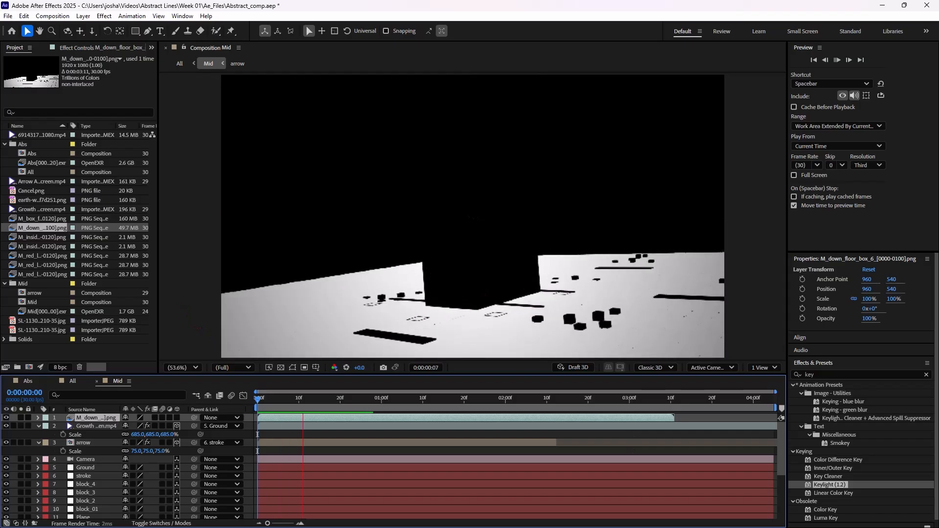
pyautogui.press('space')
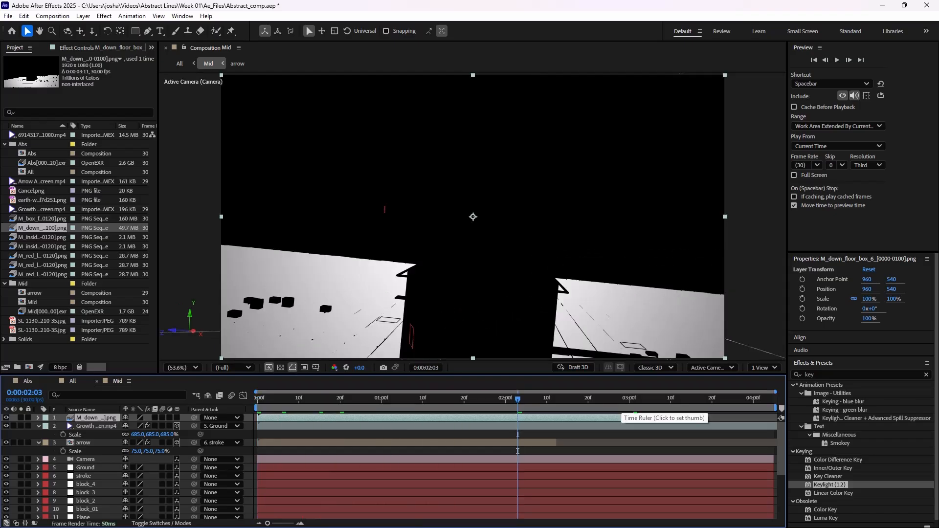
pyautogui.click(637, 399)
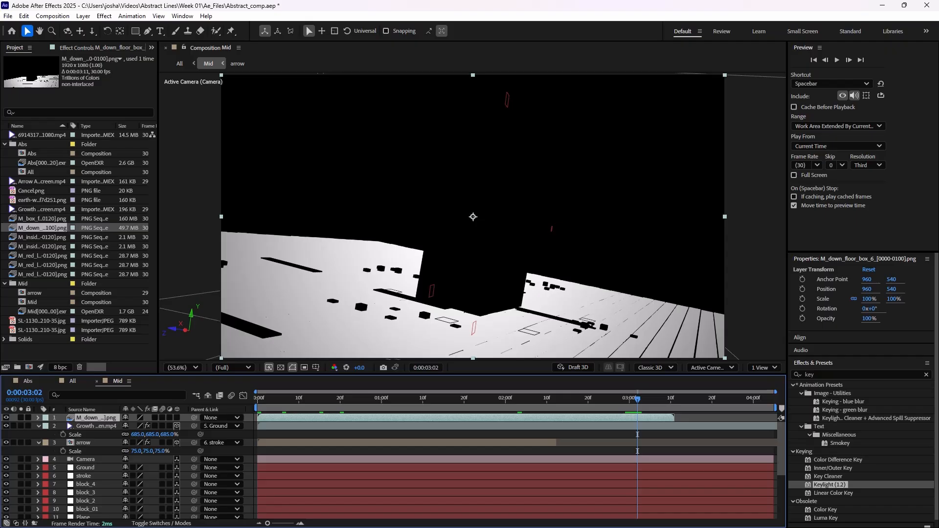
# Enable Time Remap on the floor matte, move its last keyframe to 0:00:04:04, and extend the layer to that frame.
pyautogui.hotkey('ctrl', 'alt', 't')
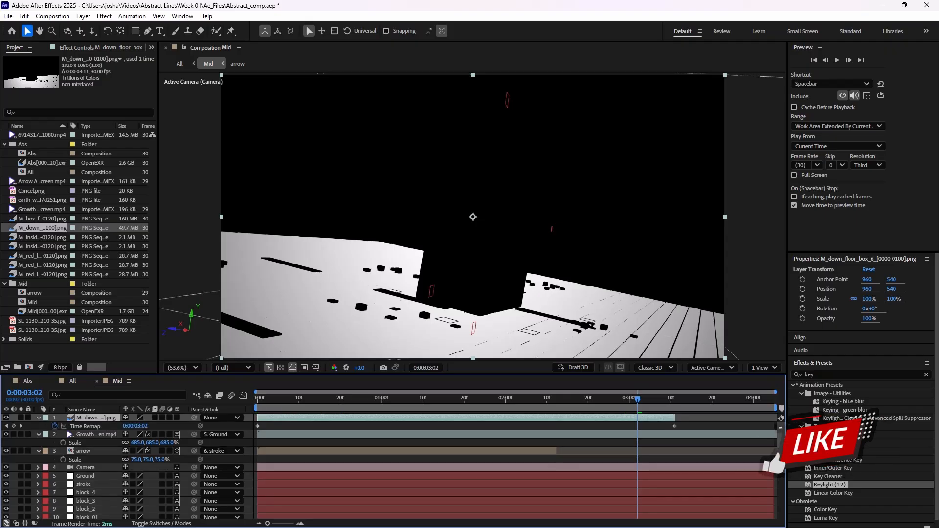
pyautogui.press('End')
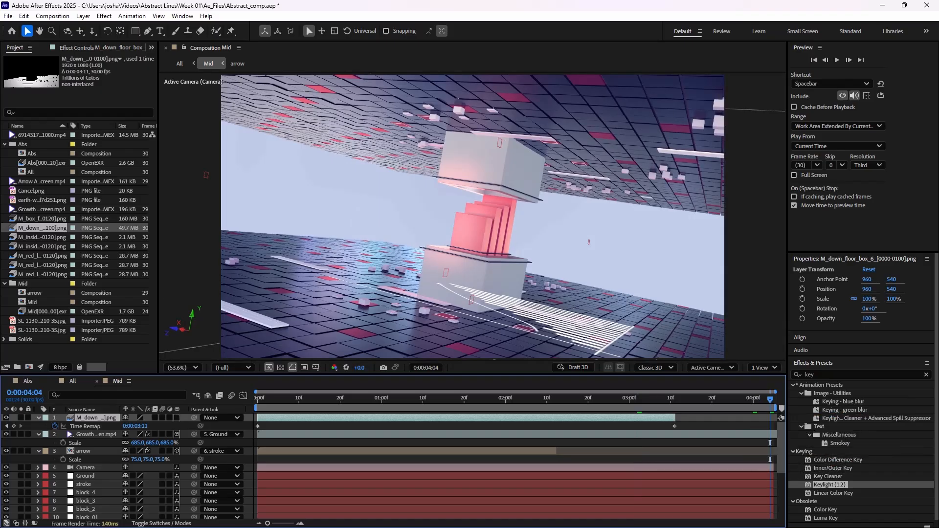
pyautogui.moveTo(674, 426); pyautogui.dragTo(769, 426)
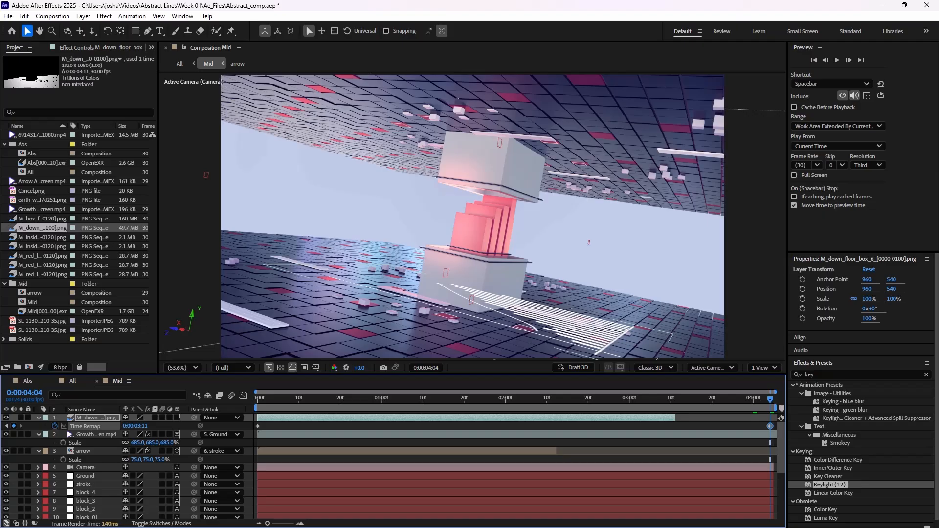
pyautogui.hotkey('alt', ']')
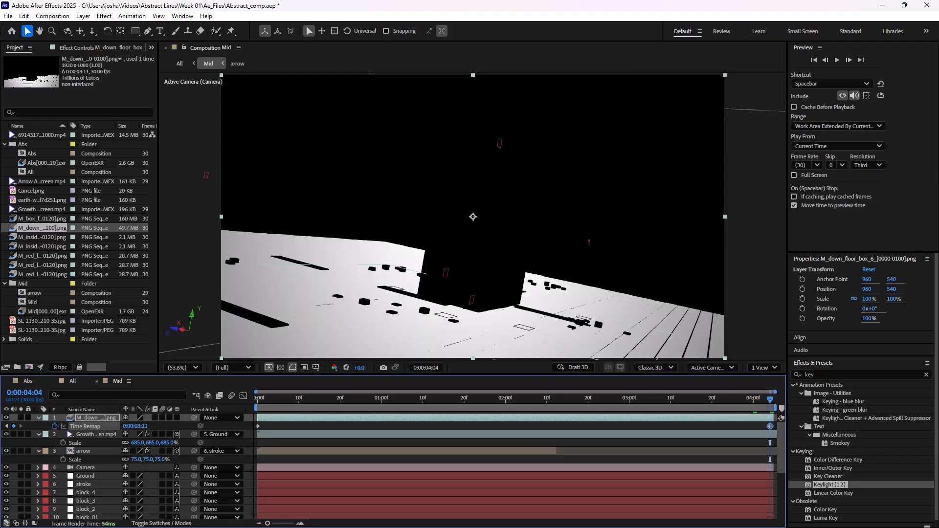
# Toggle the floor matte on and off at 0:00:01:27 to compare its alignment with the rendered scene.
pyautogui.click(492, 399)
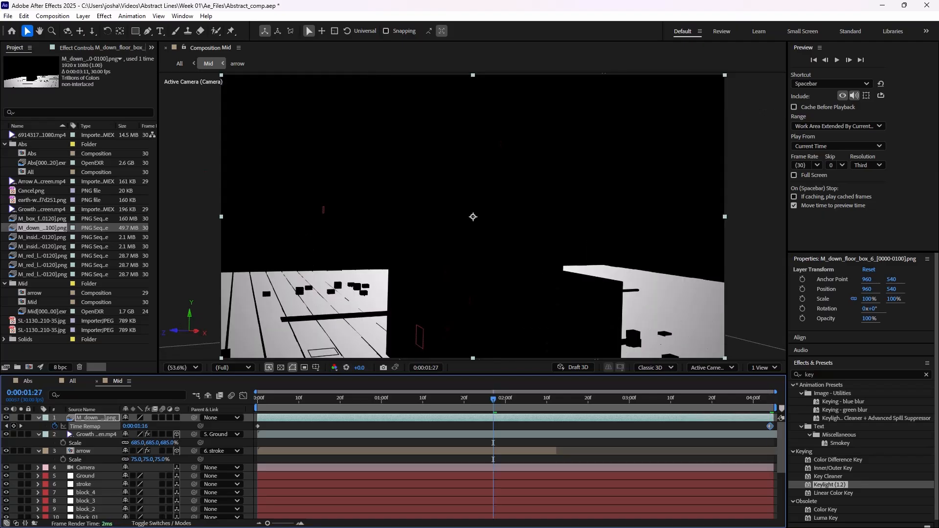
pyautogui.click(20, 417)
pyautogui.click(21, 418)
pyautogui.click(21, 417)
pyautogui.click(20, 418)
pyautogui.click(21, 418)
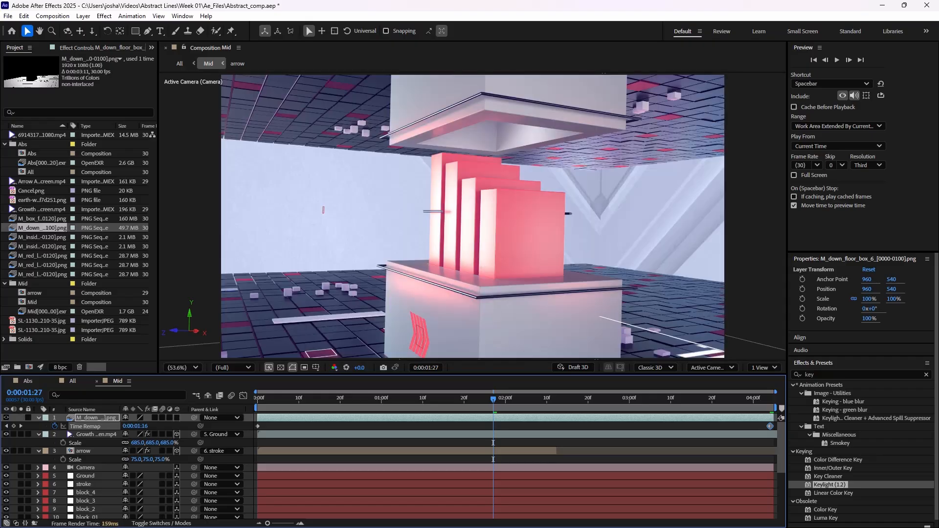
pyautogui.click(20, 418)
pyautogui.click(21, 417)
pyautogui.click(21, 418)
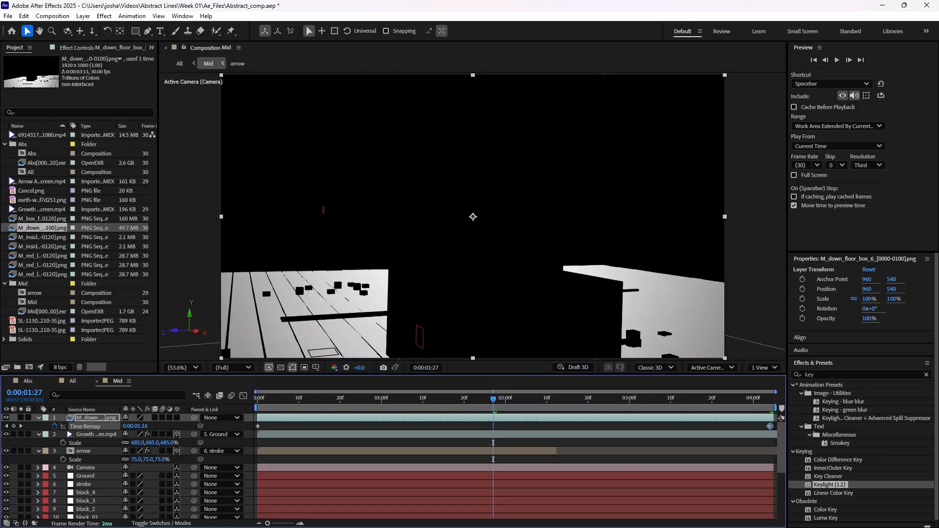
# Solo the floor matte layer and apply the Luma Key effect to it with a Threshold of 11.
pyautogui.click(21, 418)
pyautogui.click(815, 375)
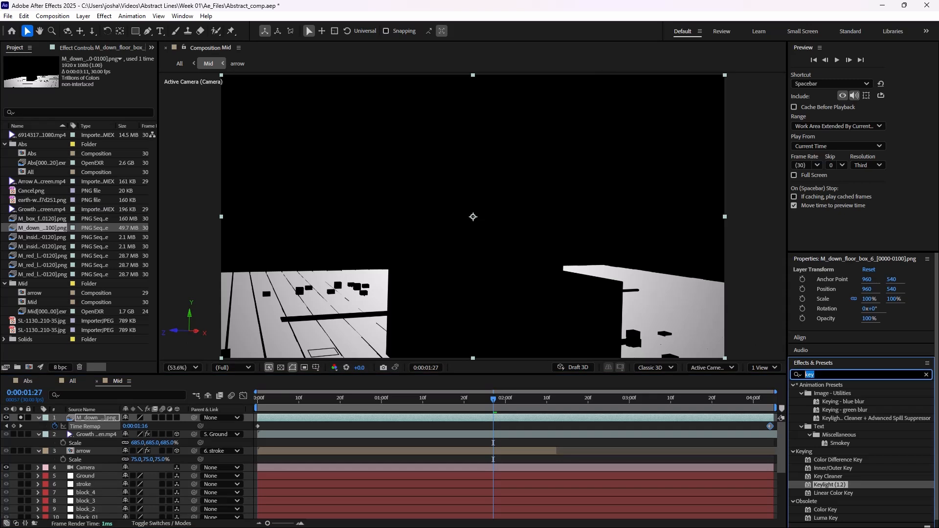
pyautogui.write('luma')
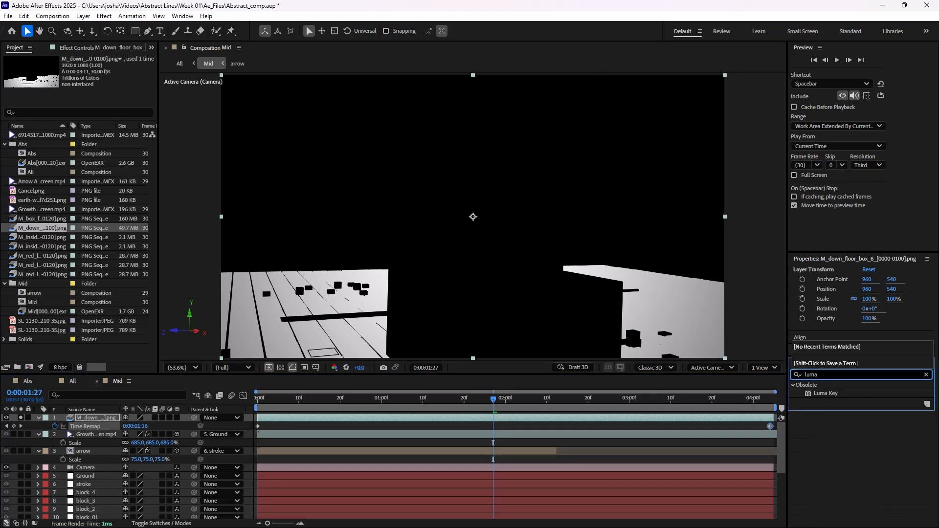
pyautogui.doubleClick(826, 393)
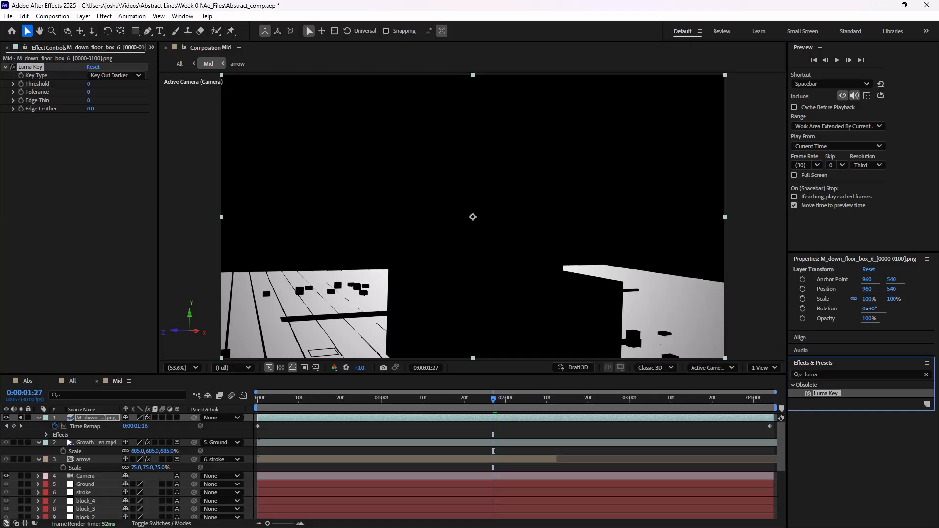
pyautogui.moveTo(88, 83); pyautogui.dragTo(91, 84)
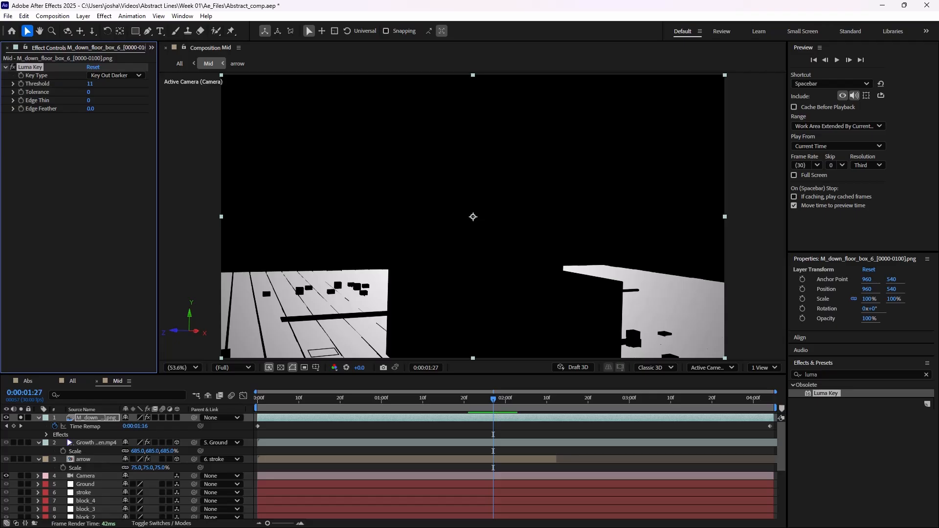
pyautogui.hotkey('ctrl', 'k')
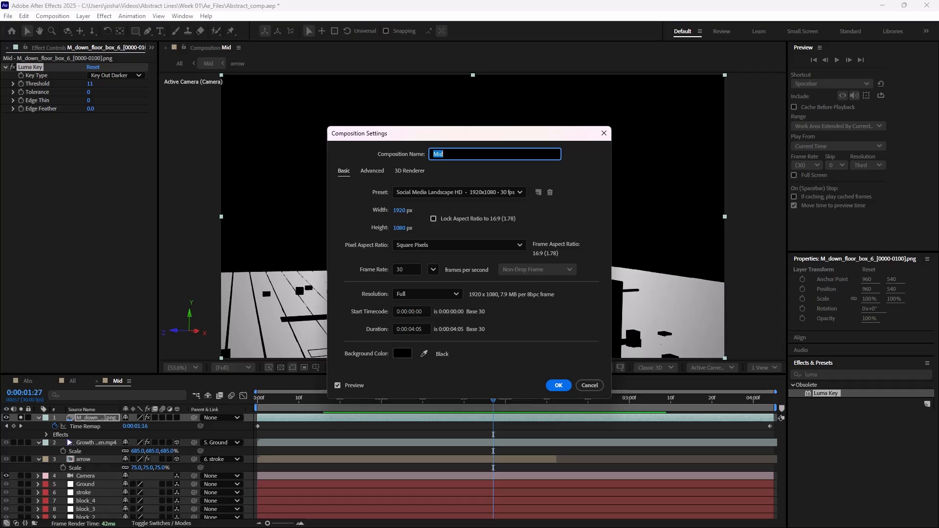
pyautogui.click(402, 353)
pyautogui.moveTo(435, 268)
pyautogui.mouseDown()
pyautogui.moveTo(359, 227)
pyautogui.moveTo(358, 208)
pyautogui.moveTo(482, 208)
pyautogui.mouseUp()
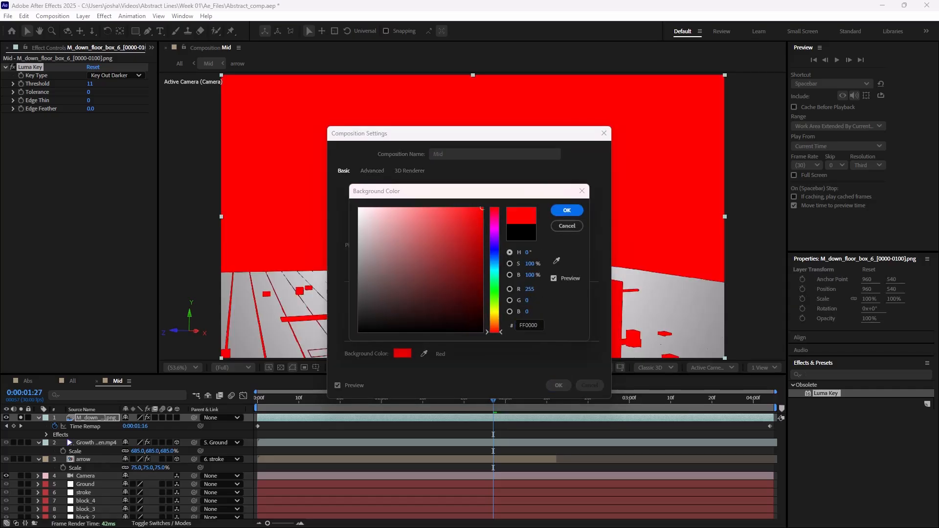
pyautogui.press('Return')
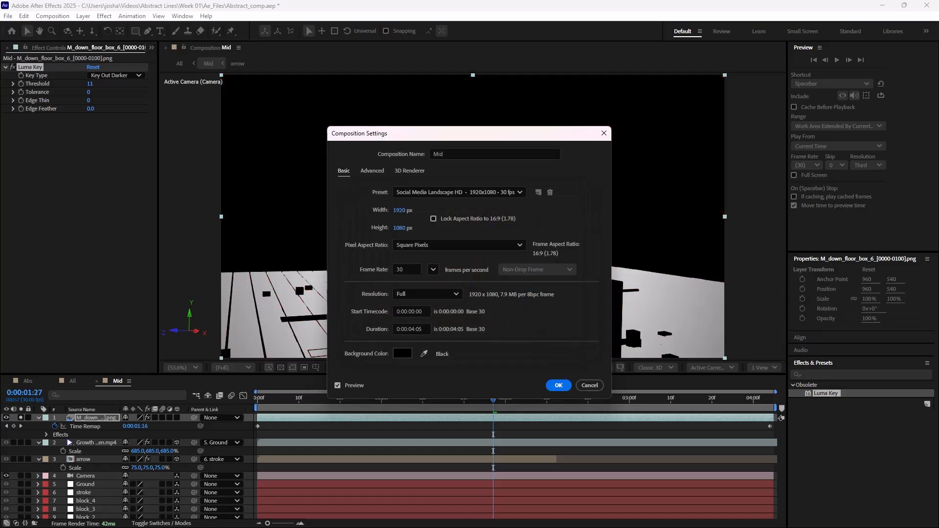
pyautogui.click(589, 385)
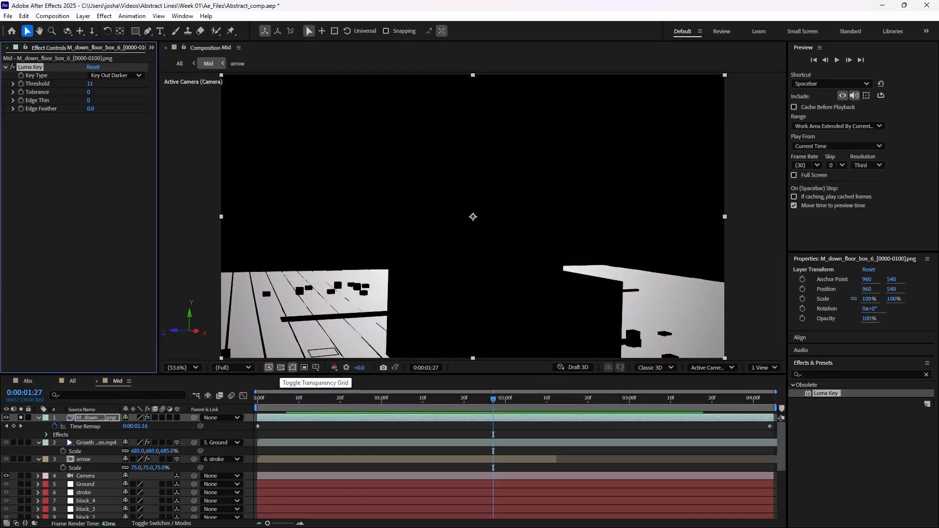
# Show the transparency grid and refine the floor matte's Luma Key with Edge Thin 1 and Threshold 15, checking the key on other frames.
pyautogui.click(280, 367)
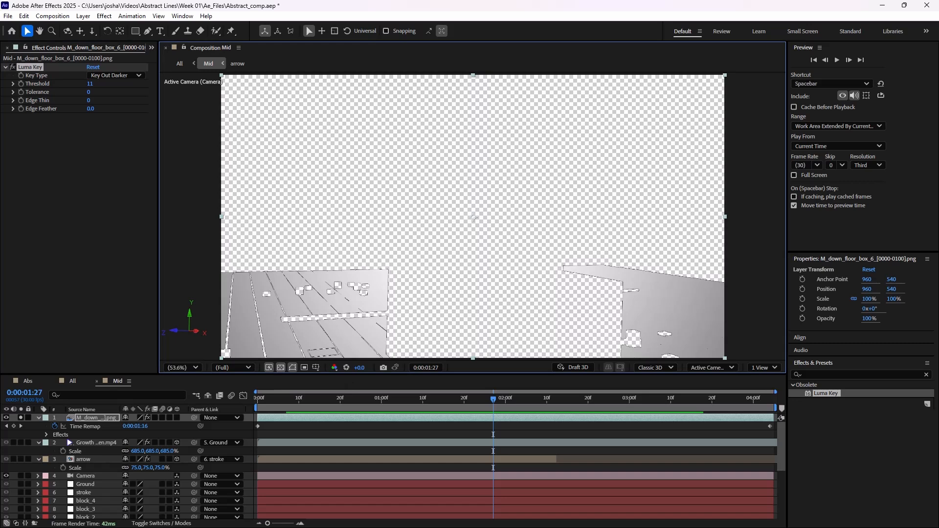
pyautogui.scroll(3, 473, 218)
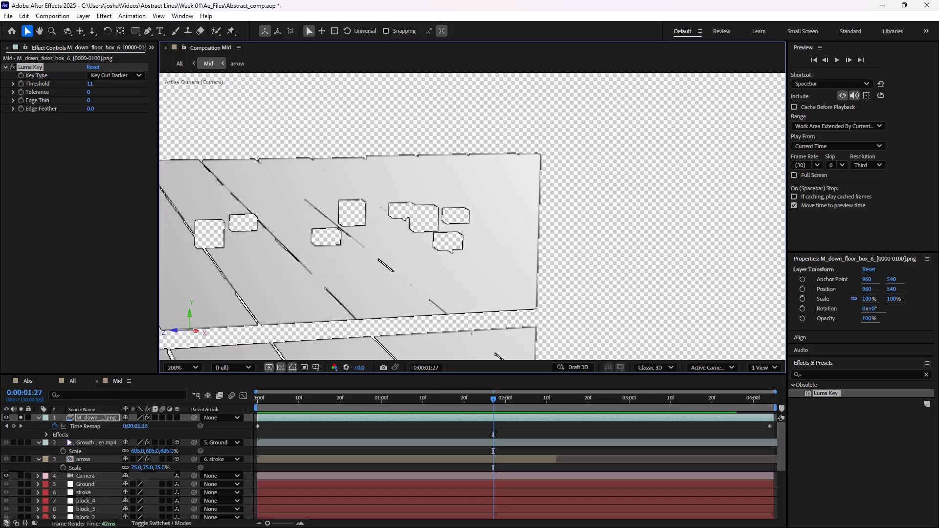
pyautogui.click(88, 100)
pyautogui.press('Return')
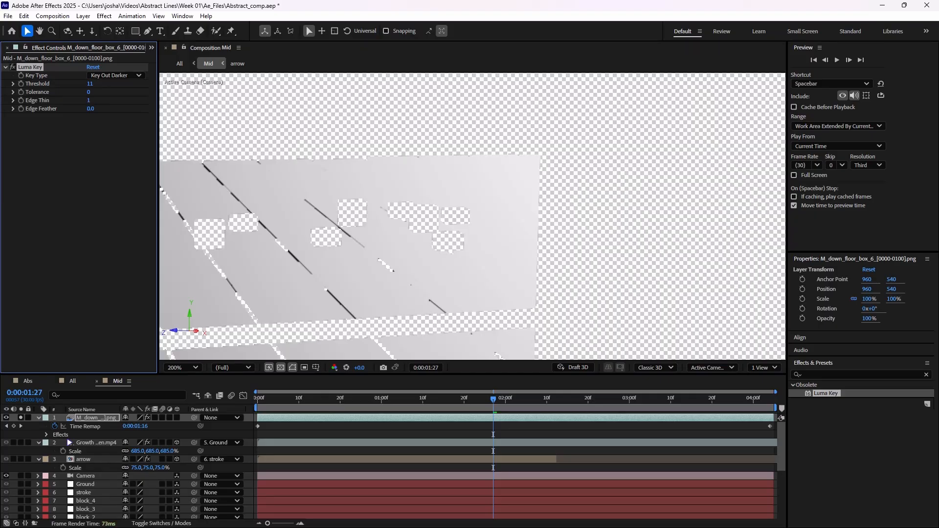
pyautogui.moveTo(377, 285); pyautogui.dragTo(567, 285)
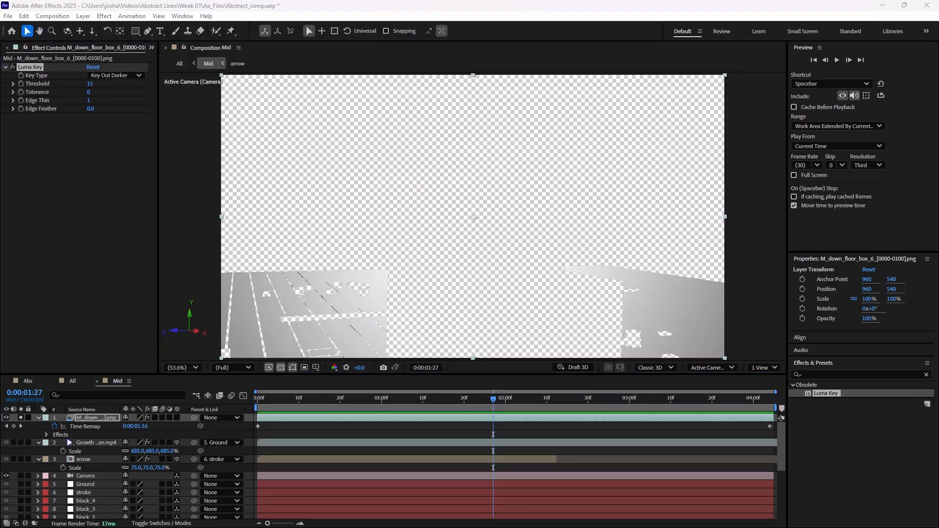
pyautogui.moveTo(493, 398)
pyautogui.mouseDown()
pyautogui.moveTo(377, 398)
pyautogui.moveTo(509, 398)
pyautogui.mouseUp()
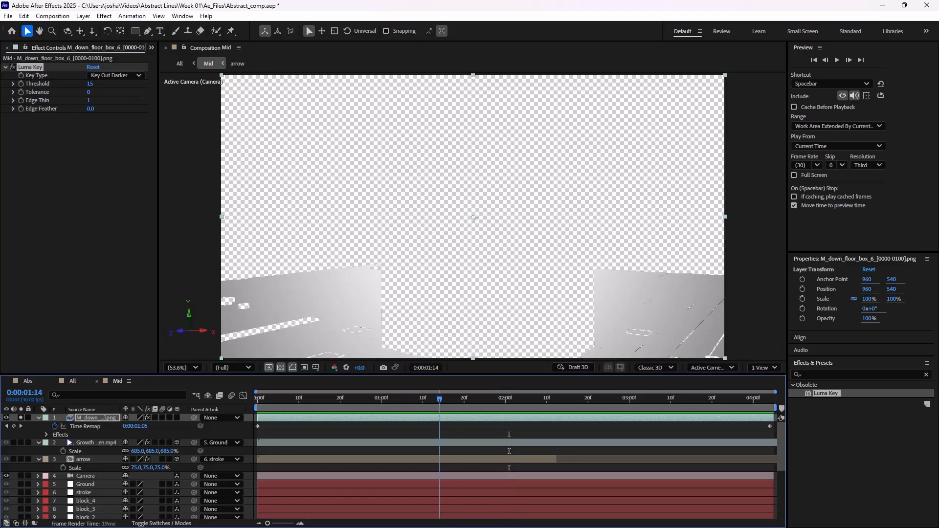
# Move the Growth Bar Graph layer above M_down_floor_box_6_[0000-0100].png and assign that floor sequence as its track matte.
pyautogui.click(303, 399)
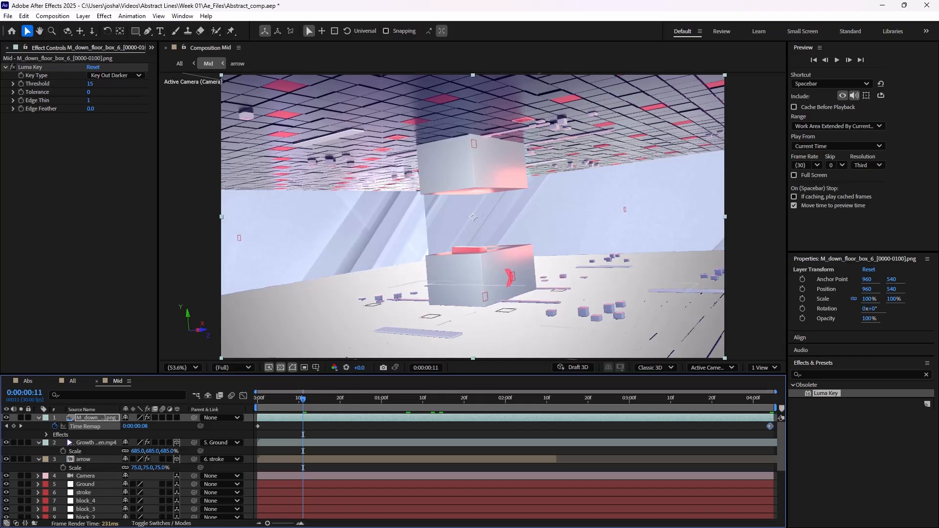
pyautogui.click(96, 442)
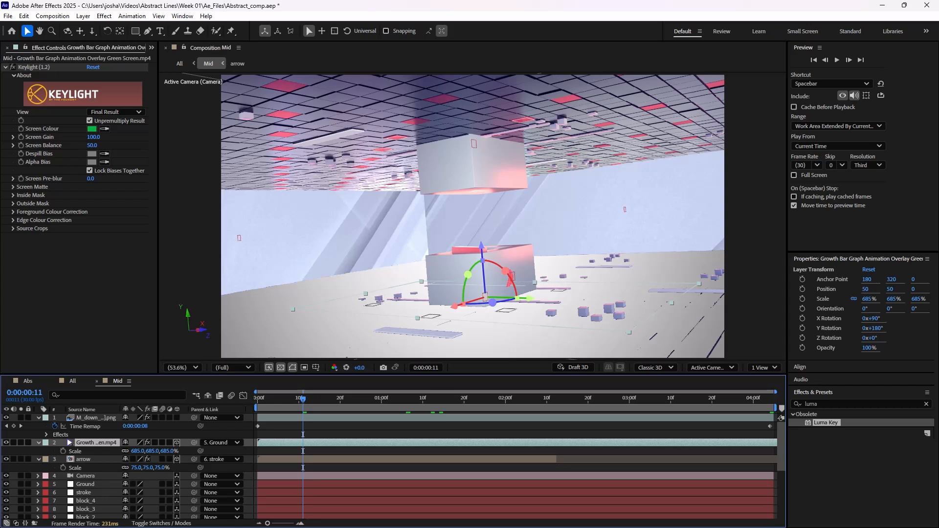
pyautogui.moveTo(70, 442); pyautogui.dragTo(70, 417)
pyautogui.press('F4')
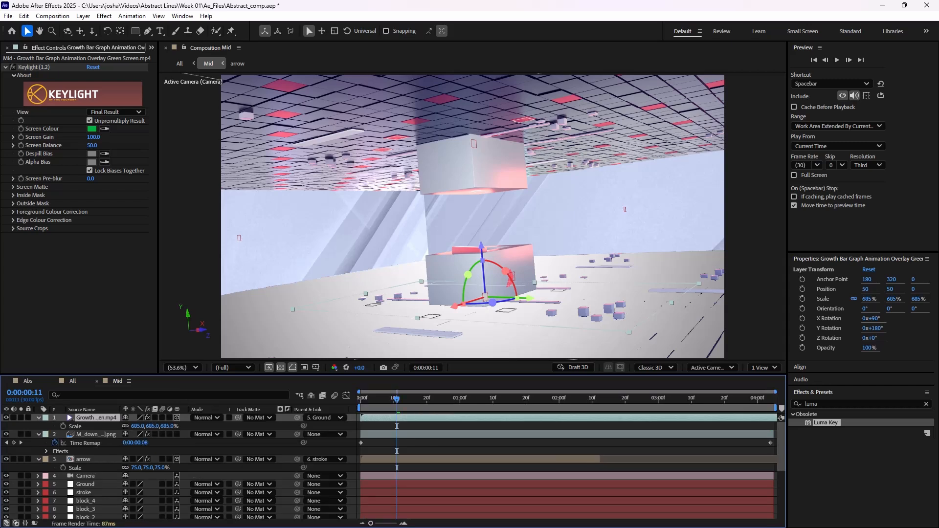
pyautogui.click(259, 417)
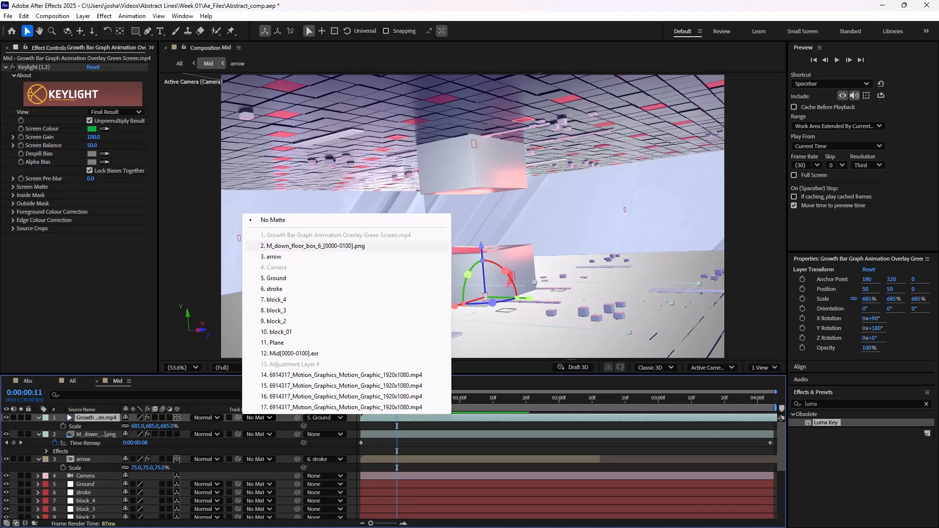
pyautogui.click(313, 246)
# Play back the Mid composition from its start to check how the floor matte masks the bar graph.
pyautogui.press('Home')
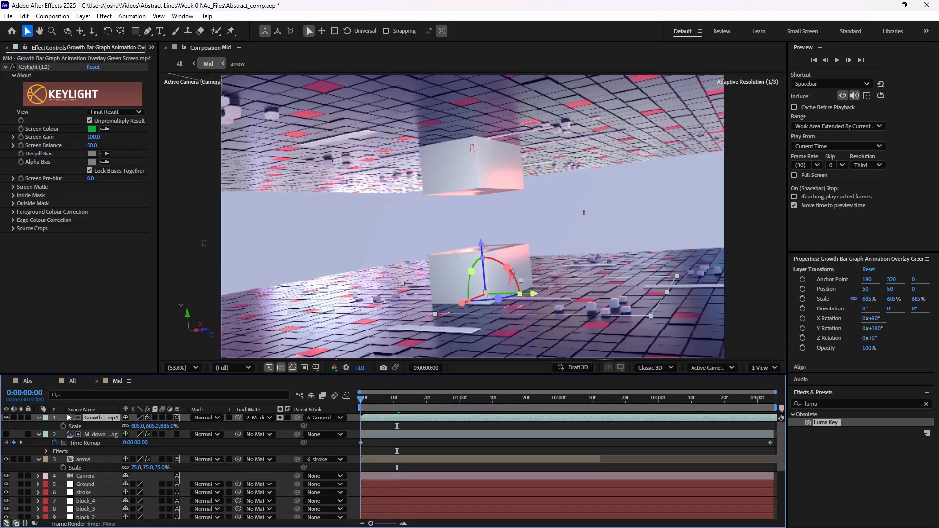
pyautogui.press('space')
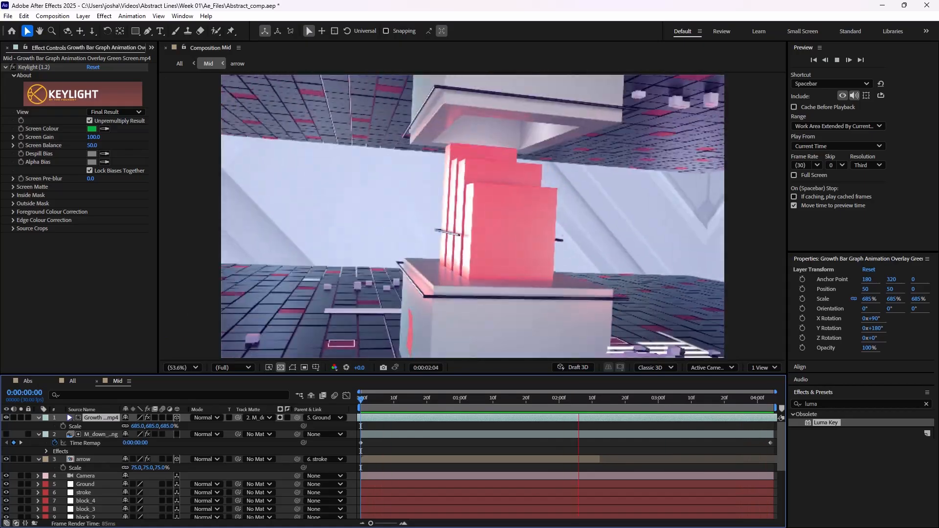
pyautogui.press('space')
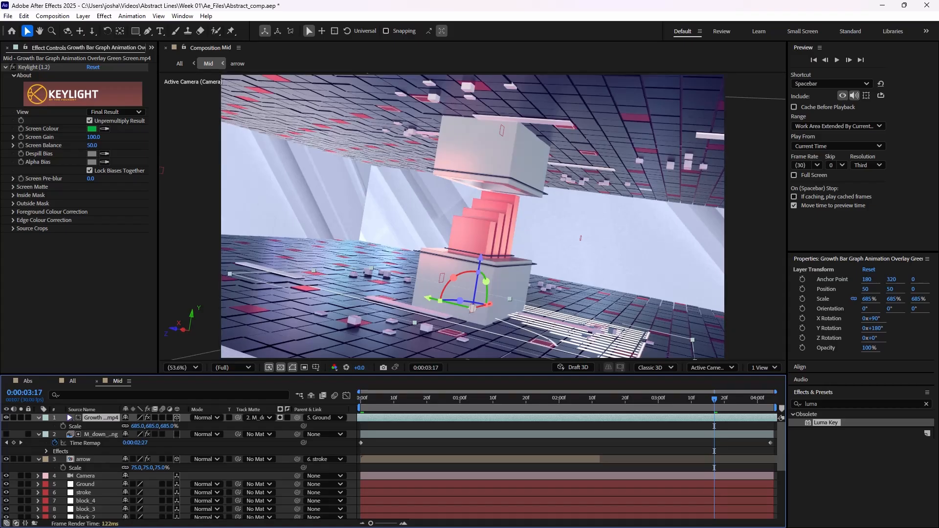
# Set the Growth Bar Graph layer's blending mode to Overlay and preview the composition from the start.
pyautogui.click(204, 418)
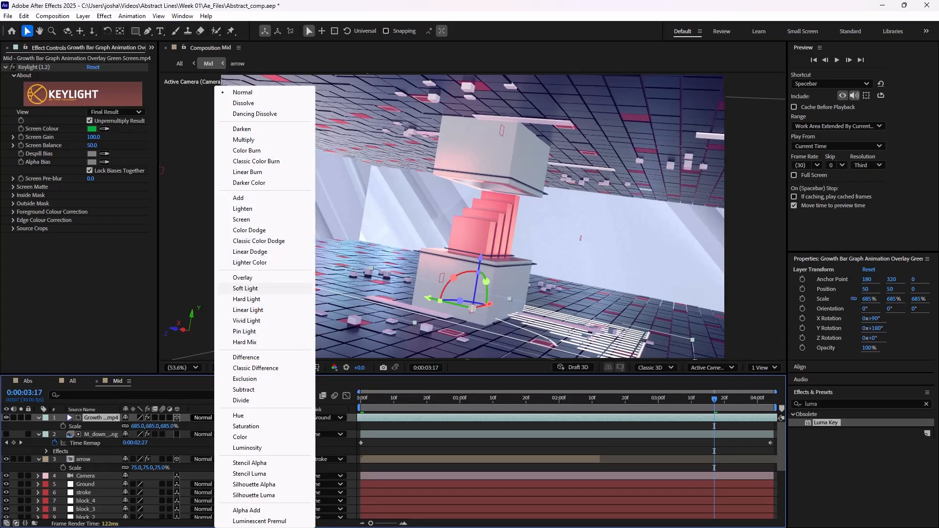
pyautogui.click(242, 277)
pyautogui.press('Home')
pyautogui.press('space')
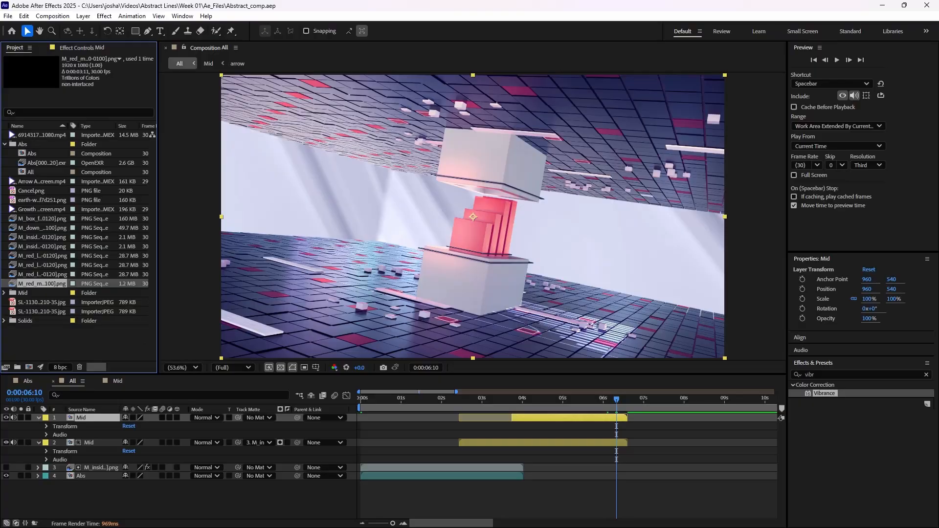
# Import the Text[0001-0090].exr sequence from Text_Render's RGB folder, create a composition from it, and preview the text animation.
pyautogui.hotkey('ctrl', 'i')
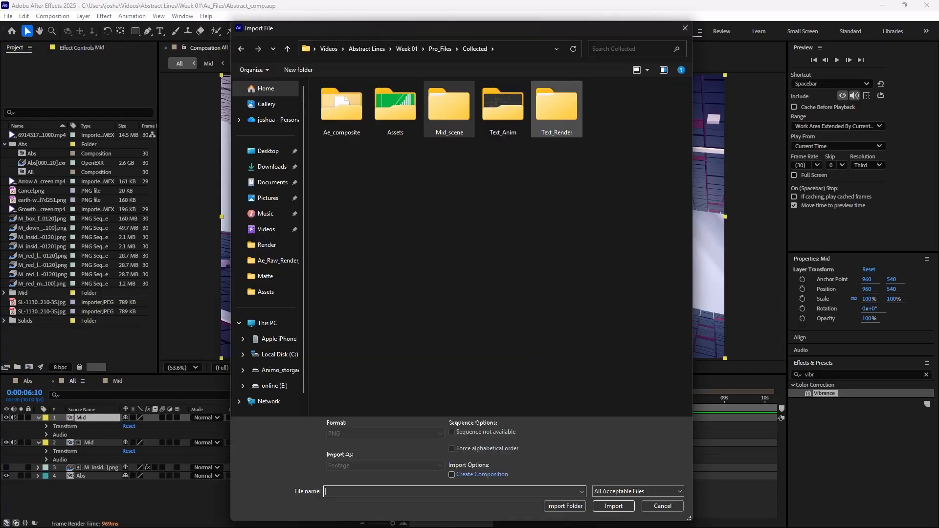
pyautogui.doubleClick(556, 108)
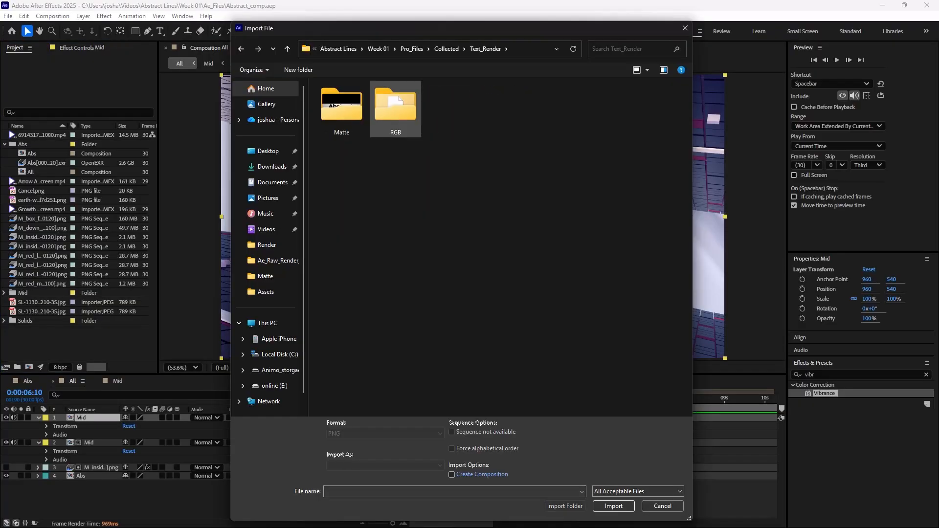
pyautogui.doubleClick(395, 109)
pyautogui.doubleClick(341, 108)
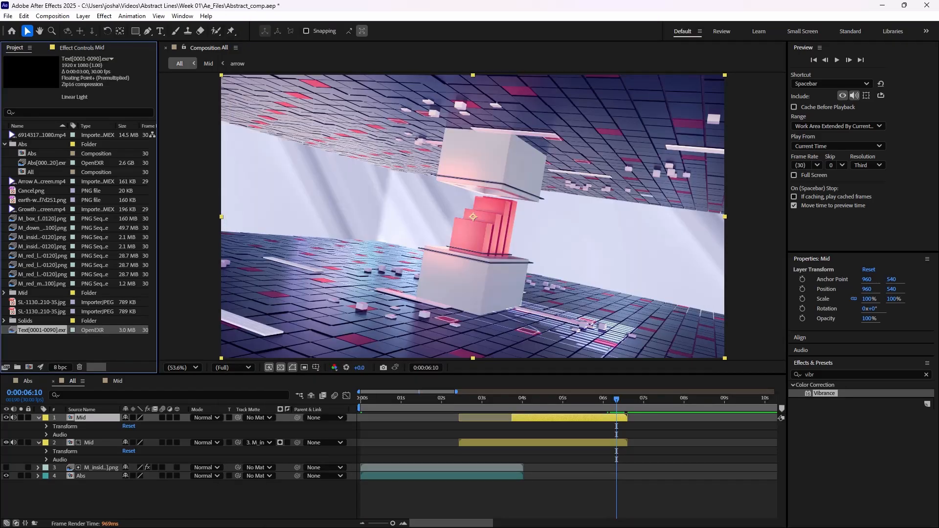
pyautogui.moveTo(40, 342); pyautogui.dragTo(29, 366)
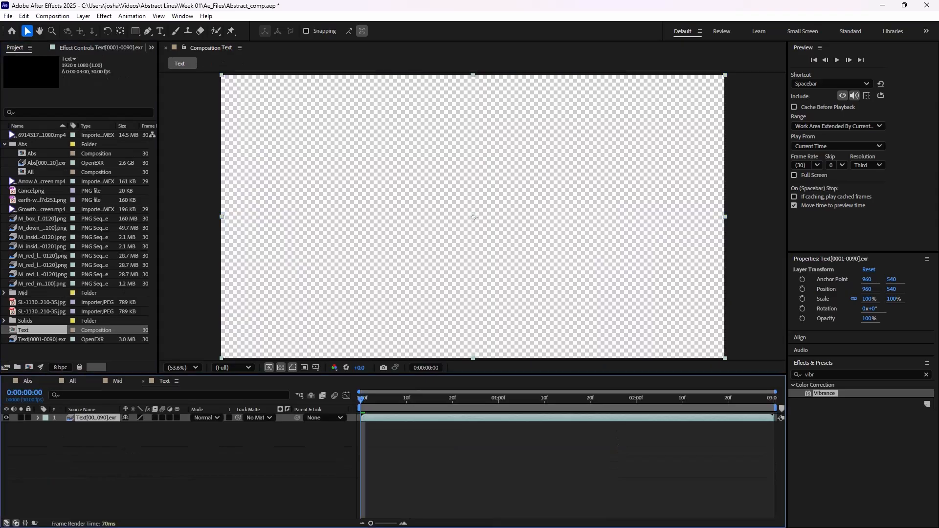
pyautogui.press('space')
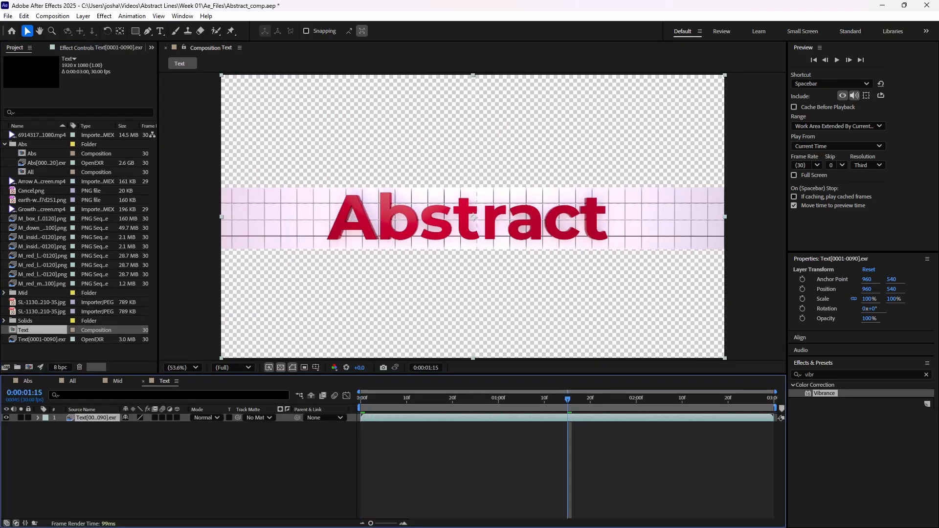
# Place the Text composition at the top of the All composition, starting just before the Mid layers end, and preview the transition.
pyautogui.click(72, 381)
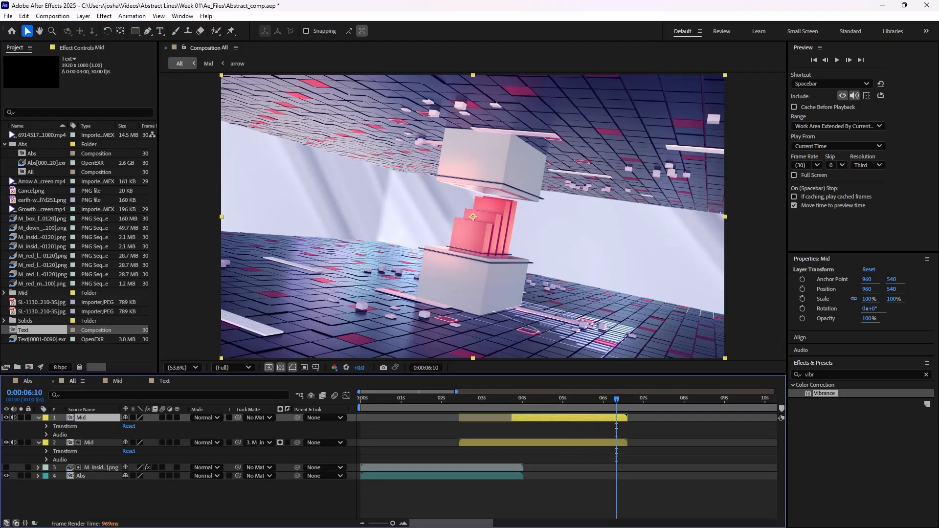
pyautogui.moveTo(36, 330)
pyautogui.mouseDown()
pyautogui.moveTo(251, 370)
pyautogui.moveTo(628, 414)
pyautogui.moveTo(611, 414)
pyautogui.mouseUp()
pyautogui.press('=')
pyautogui.click(527, 401)
pyautogui.moveTo(527, 400); pyautogui.dragTo(552, 401)
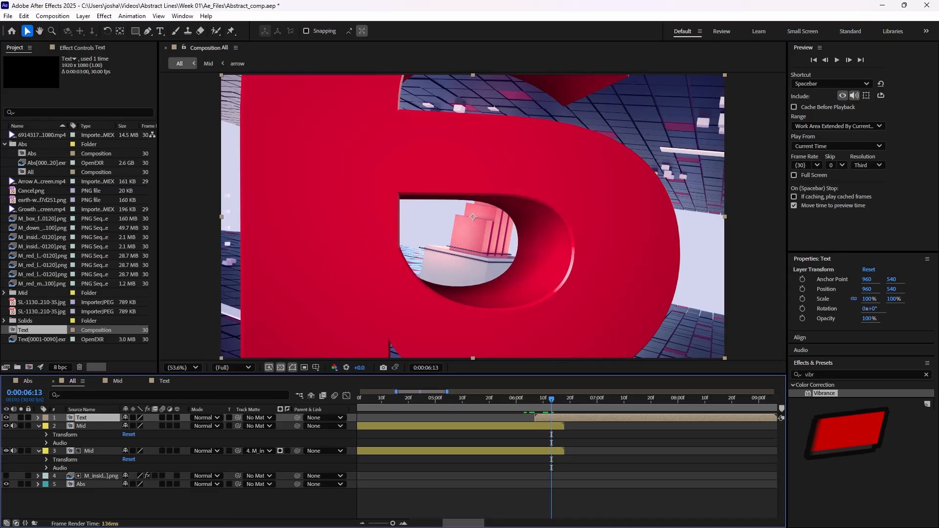
pyautogui.press('space')
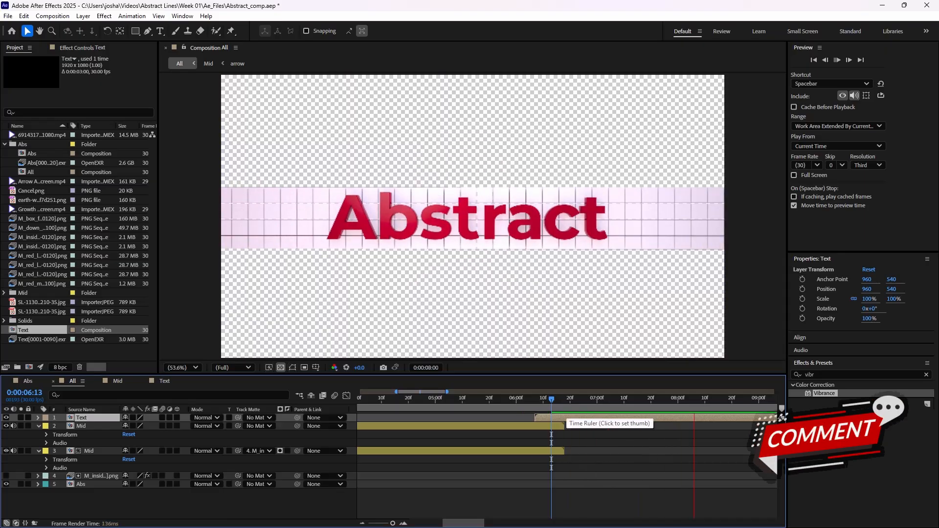
# Open the nested Text composition, add the 6914317_Motion_Graphics video beneath the text render as a background, and preview it.
pyautogui.click(534, 404)
pyautogui.doubleClick(542, 417)
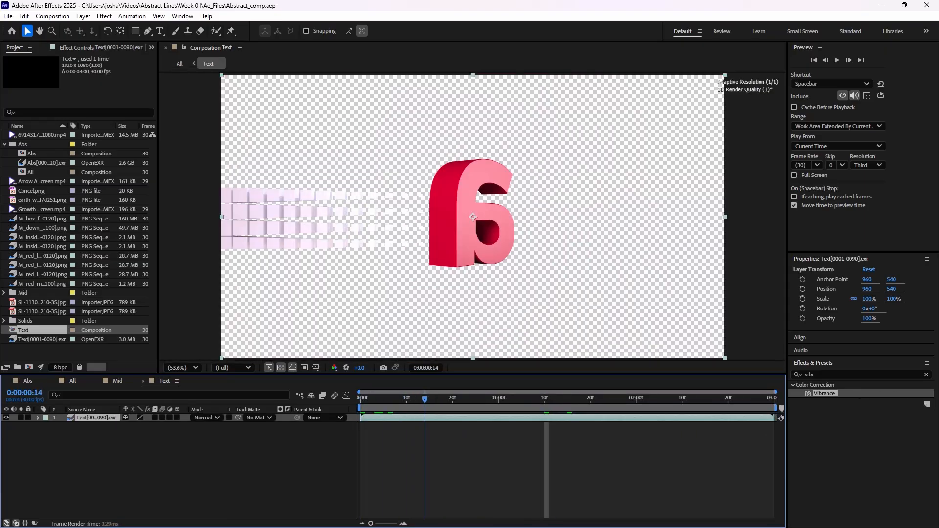
pyautogui.press('space')
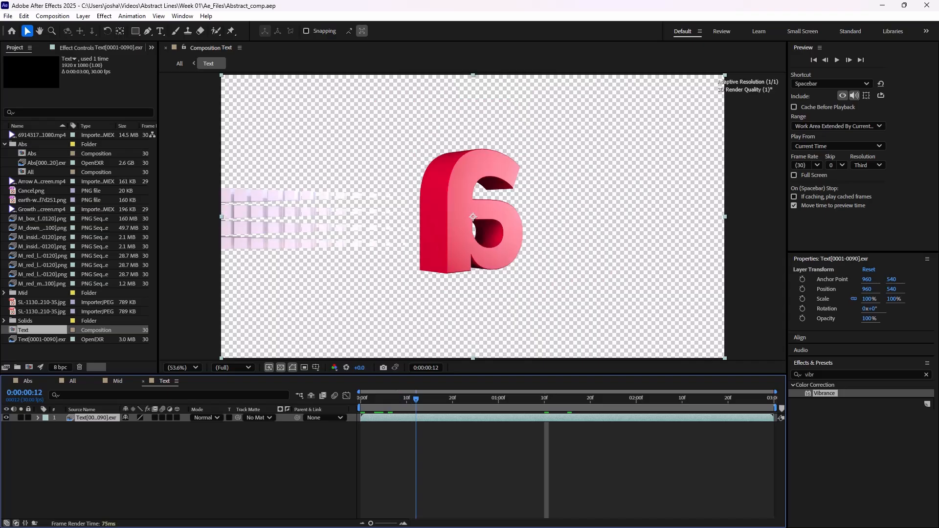
pyautogui.press('space')
pyautogui.hotkey('alt', 'Tab')
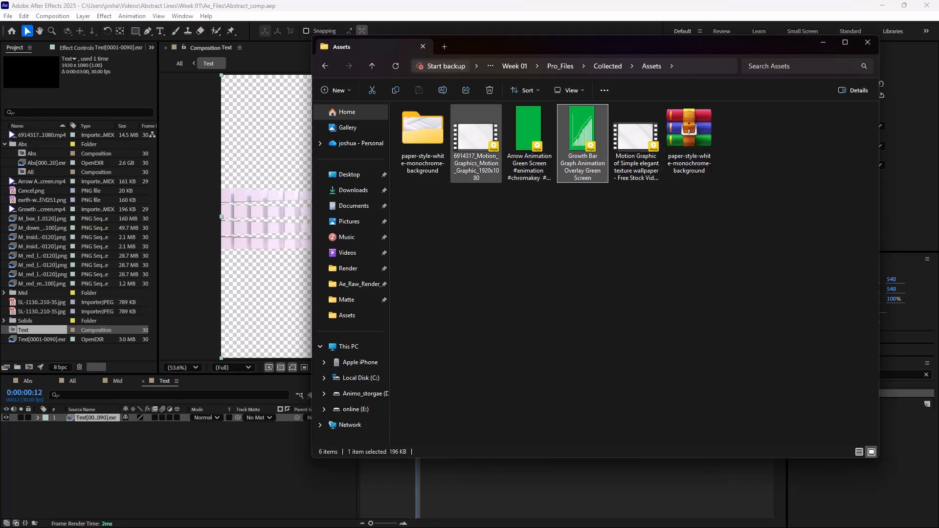
pyautogui.moveTo(475, 140); pyautogui.dragTo(299, 487)
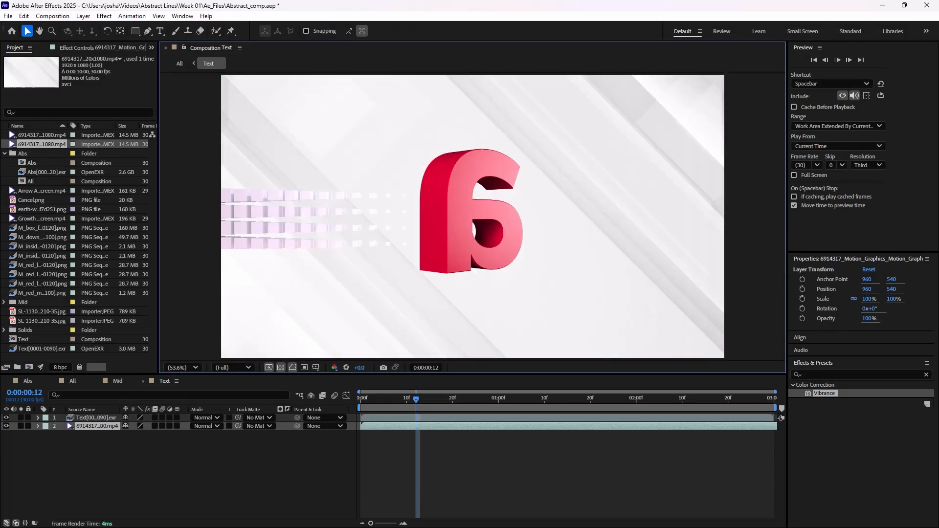
pyautogui.press('space')
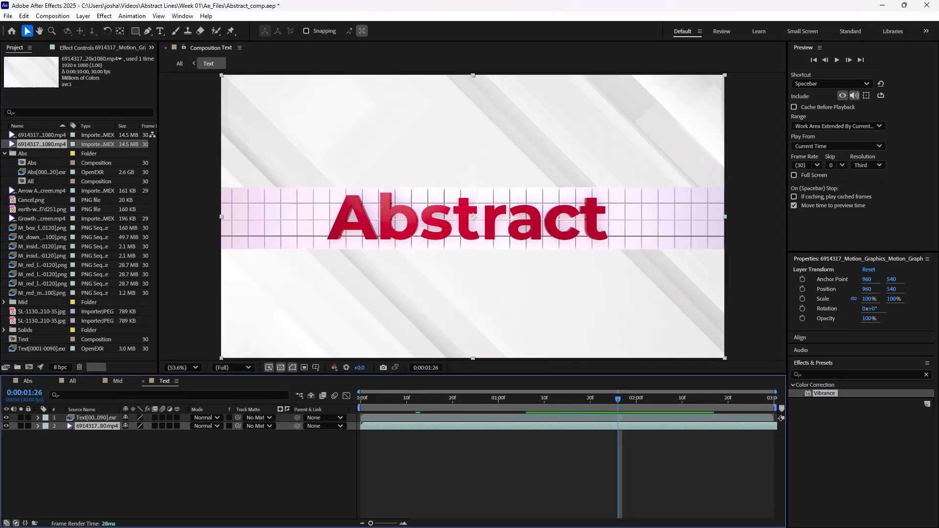
# Hide the background video in the Text composition and preview the transition in the All composition.
pyautogui.click(5, 425)
pyautogui.click(73, 381)
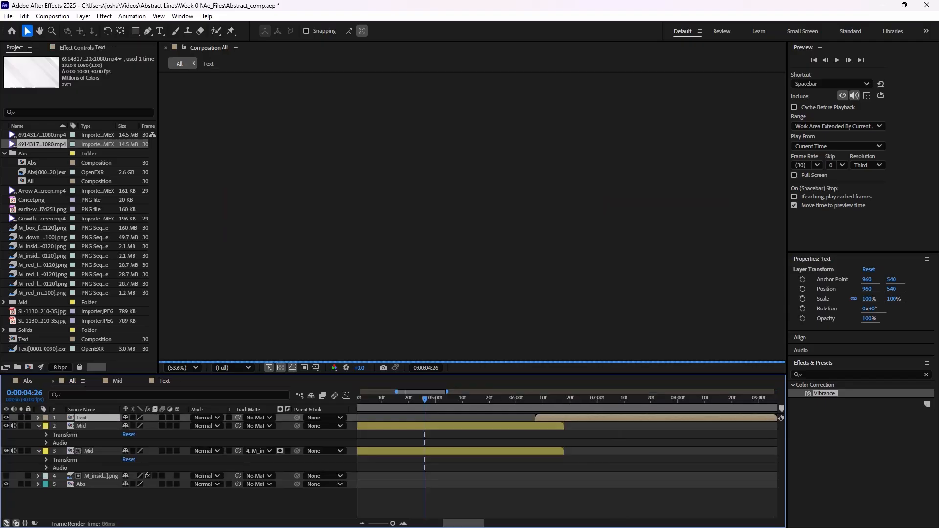
pyautogui.press('space')
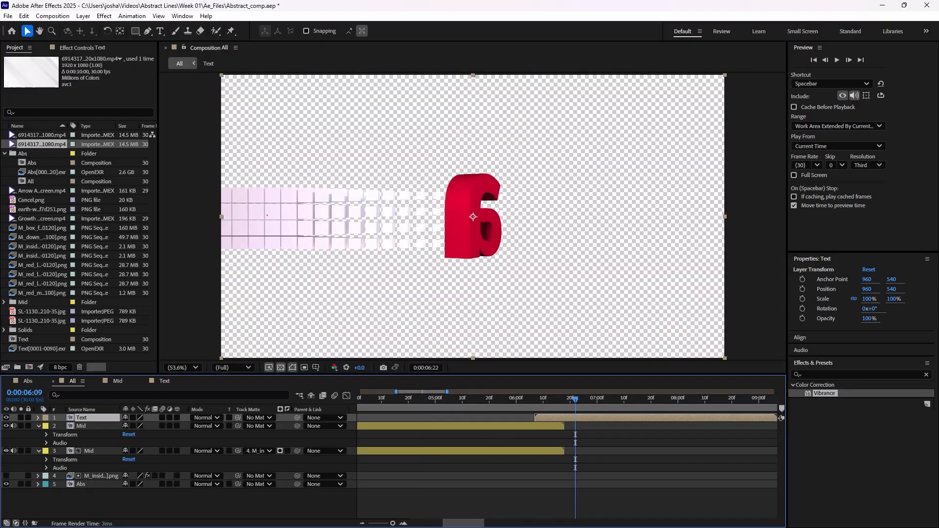
# Step frame by frame through the transition from the Text layer's start to 0:00:06:20, examining the letter against the Mid scene up close.
pyautogui.press('i')
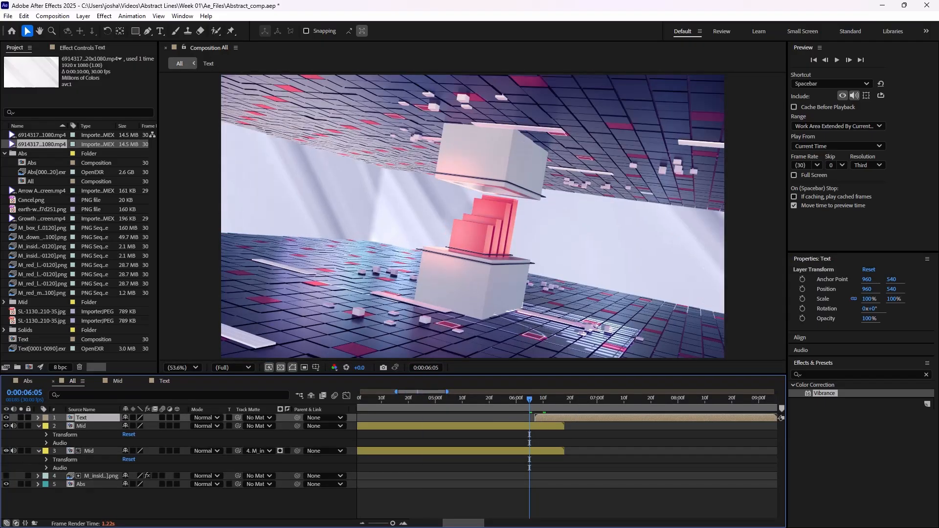
pyautogui.press('pagedown')
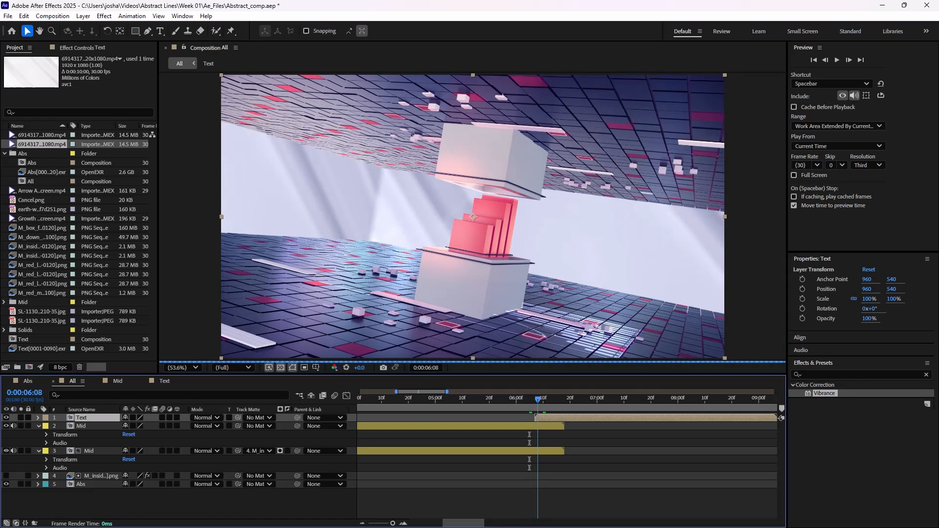
pyautogui.press('pagedown')
pyautogui.press('pagedown')
pyautogui.press('pagedown')
pyautogui.press('pagedown')
pyautogui.press('pagedown')
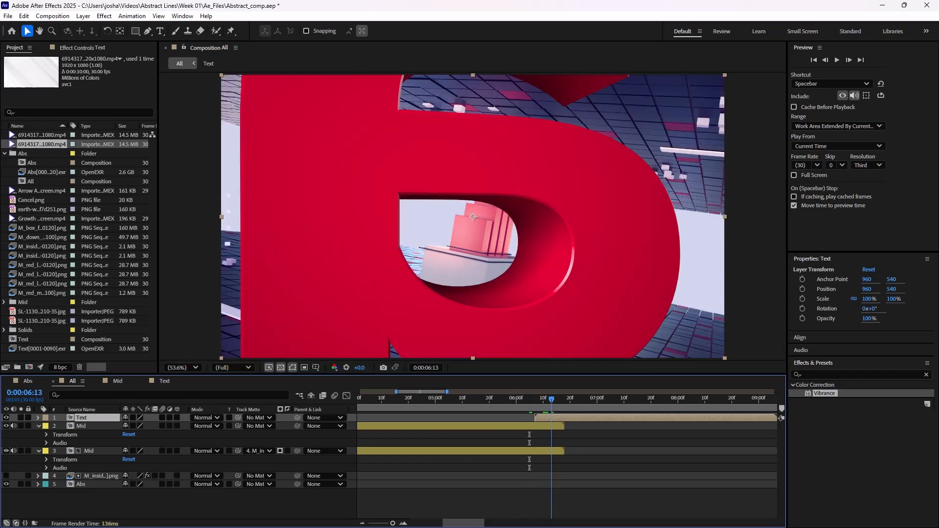
pyautogui.press('pagedown')
pyautogui.press('pagedown')
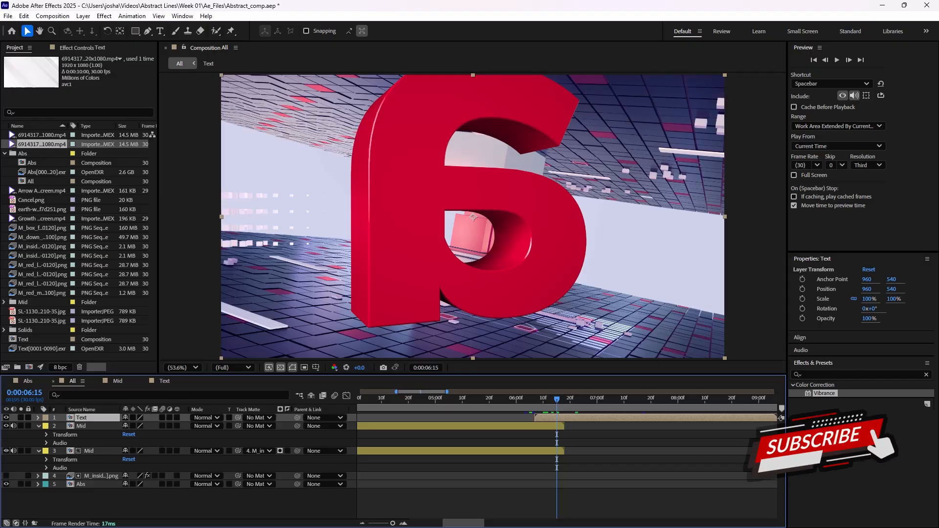
pyautogui.press('pagedown')
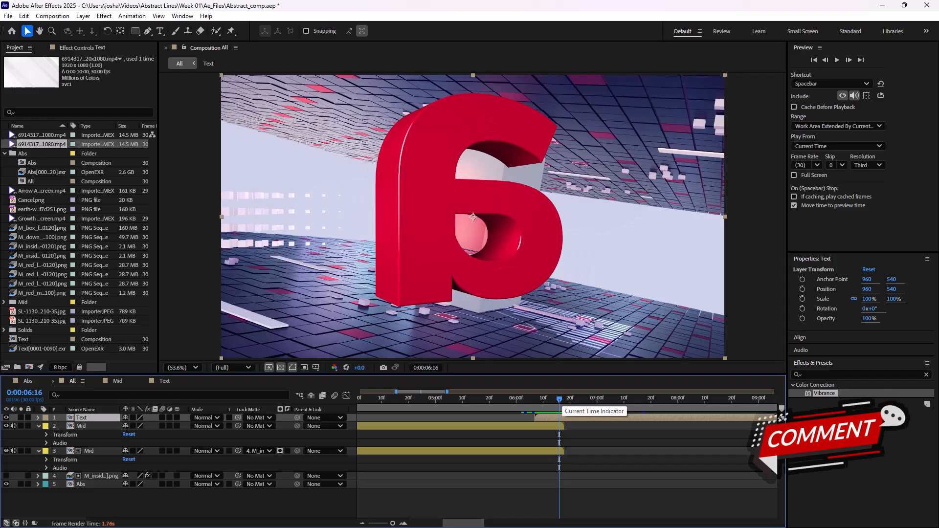
pyautogui.press('pagedown')
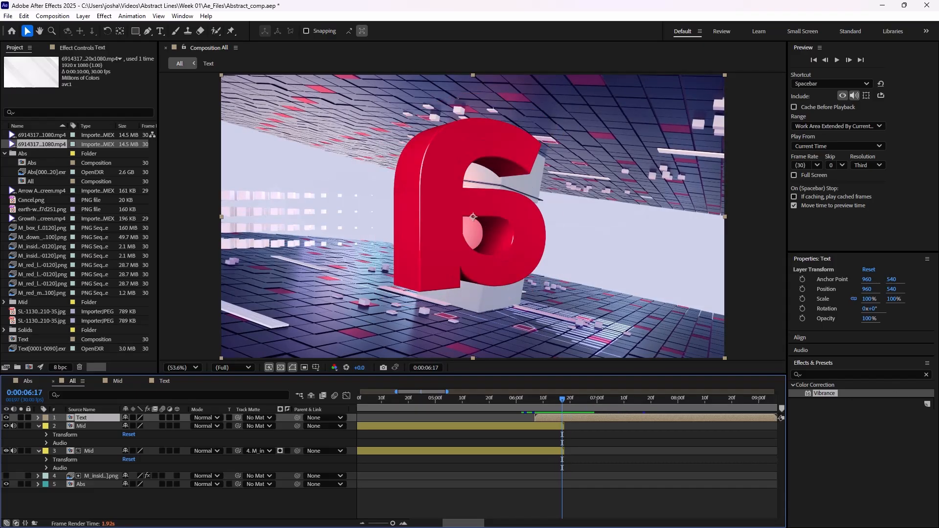
pyautogui.press('pagedown')
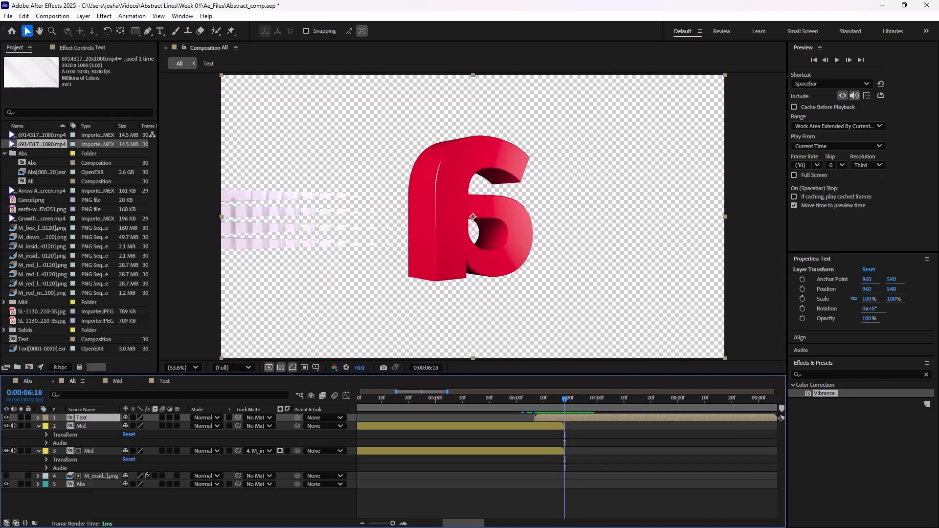
pyautogui.press('pagedown')
pyautogui.press('pagedown')
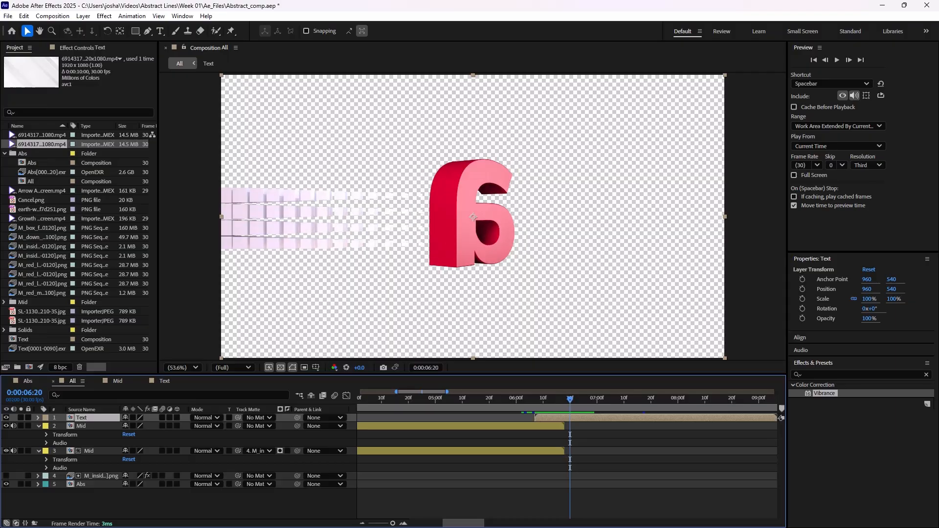
pyautogui.scroll(3, 473, 216)
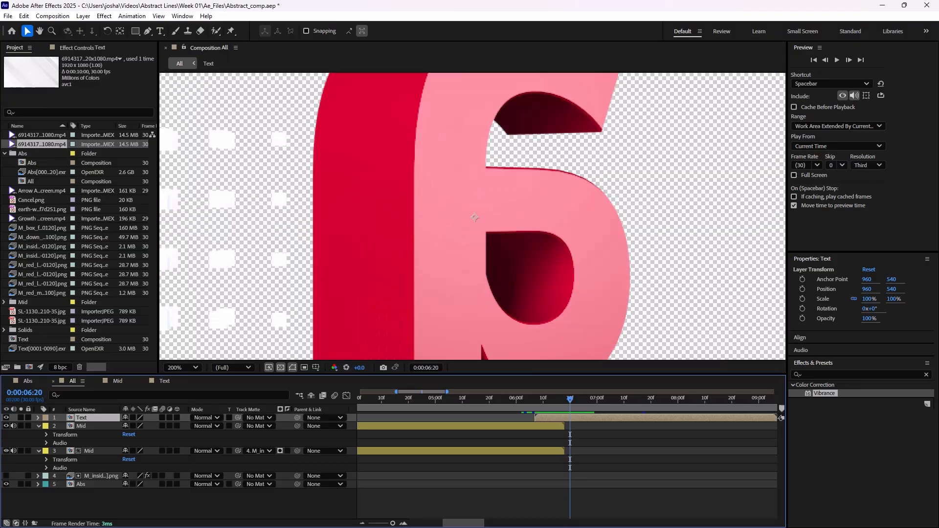
pyautogui.scroll(2, 475, 217)
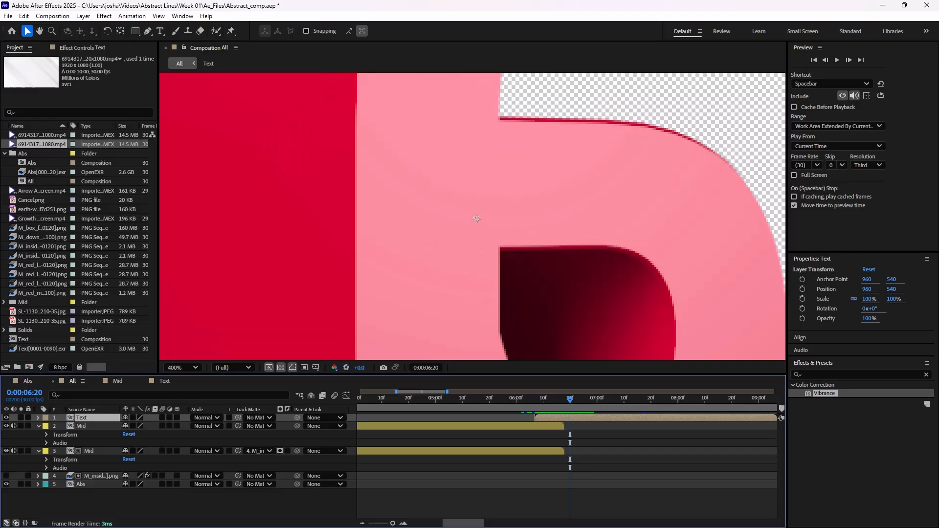
pyautogui.scroll(-5, 476, 218)
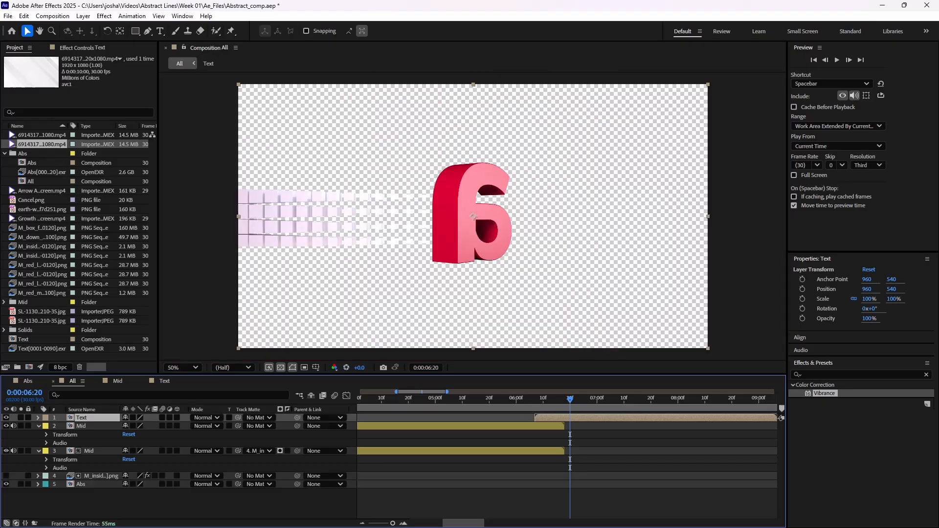
# Add a marker to the Text layer at 0:00:06:20 and shift the layer two frames earlier, aligning the marker with the Mid layers' end.
pyautogui.hotkey('shift', '/')
pyautogui.rightClick(586, 417)
pyautogui.moveTo(645, 232)
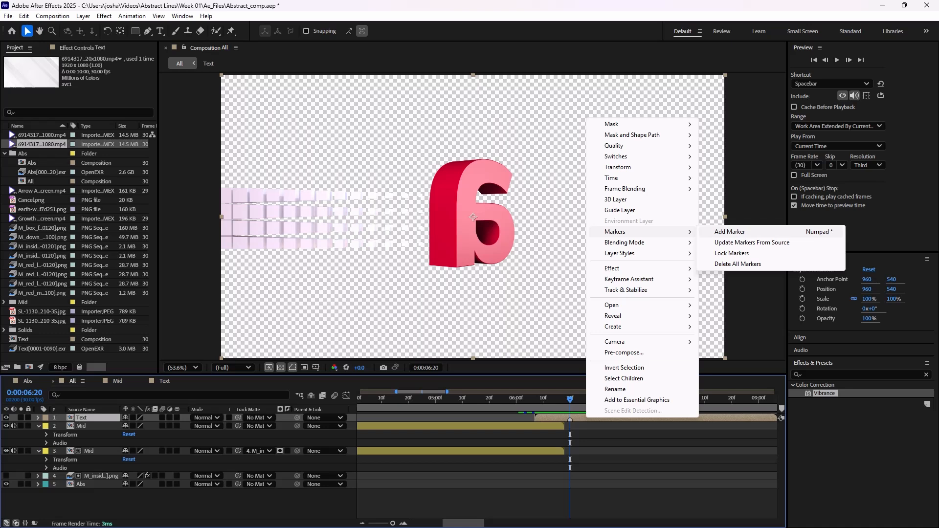
pyautogui.click(563, 482)
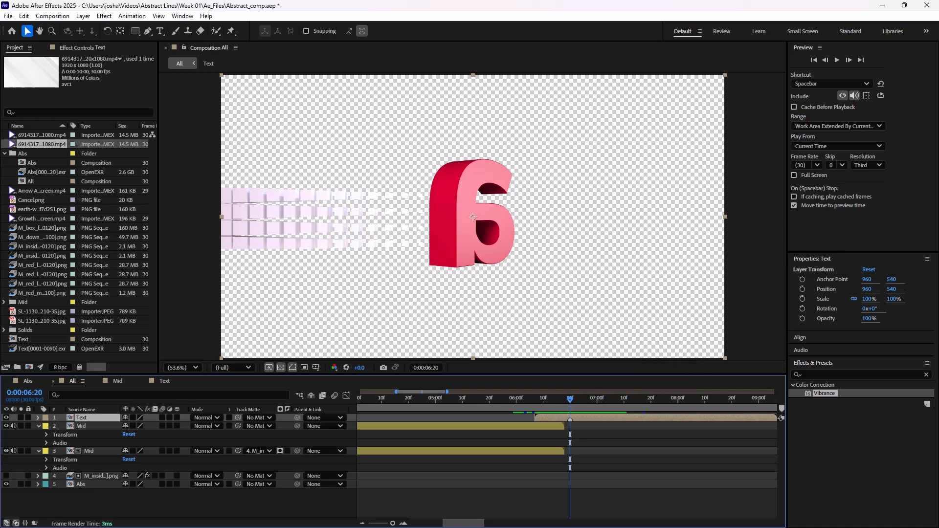
pyautogui.scroll(3, 562, 482)
pyautogui.scroll(1, 562, 482)
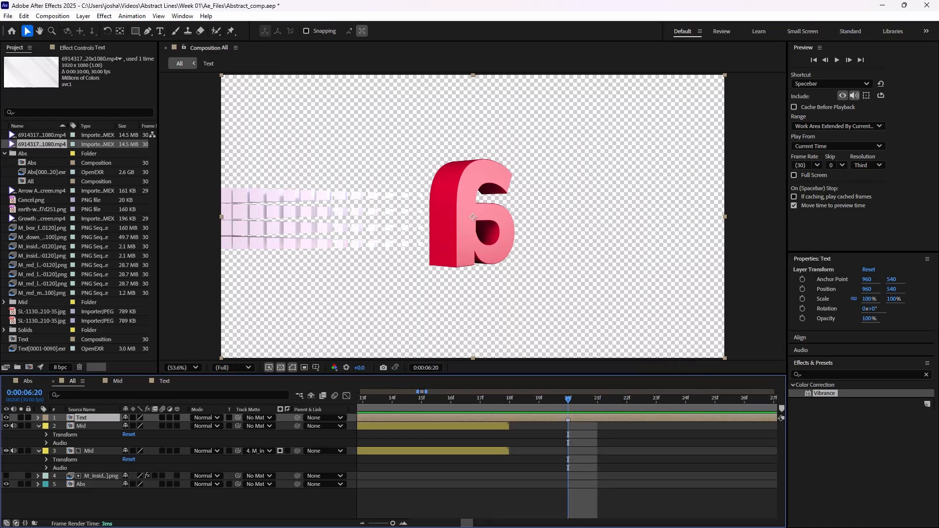
pyautogui.hotkey('alt', 'pageup')
pyautogui.hotkey('alt', 'pageup')
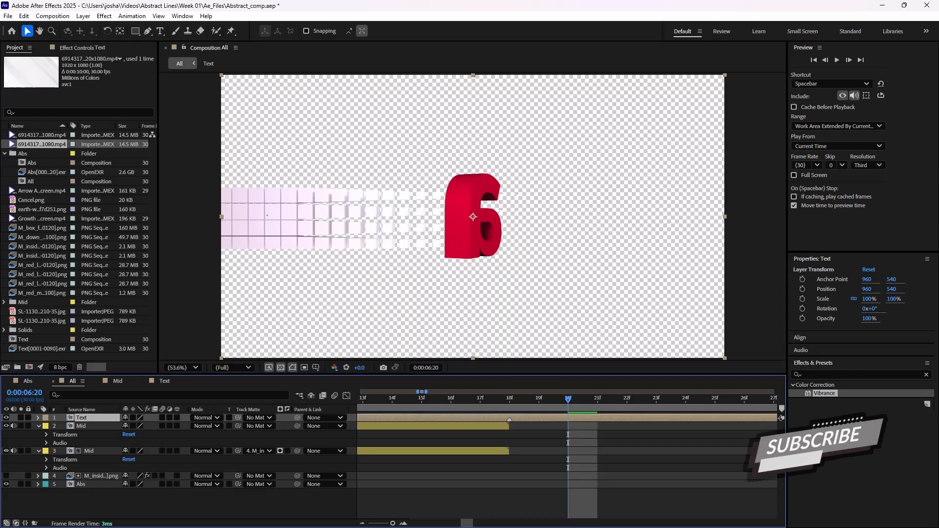
# Preview the retimed transition from the start of the Text layer.
pyautogui.press('pageup')
pyautogui.press('pageup')
pyautogui.scroll(-4, 532, 450)
pyautogui.press('i')
pyautogui.scroll(1, 509, 449)
pyautogui.press('space')
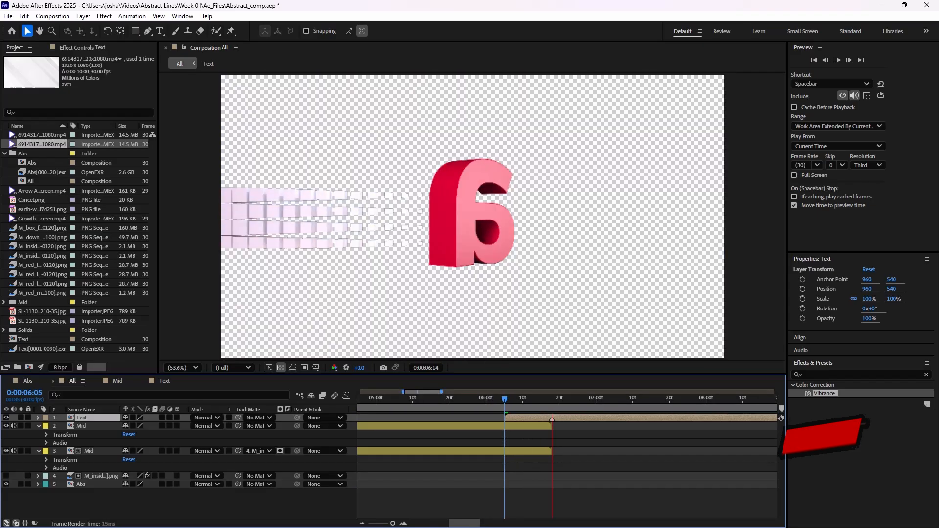
pyautogui.press('space')
# At 0:00:06:10, draw a closed curved four-point mask on the upper Mid layer around the opening of the red letter b.
pyautogui.moveTo(570, 399); pyautogui.dragTo(533, 399)
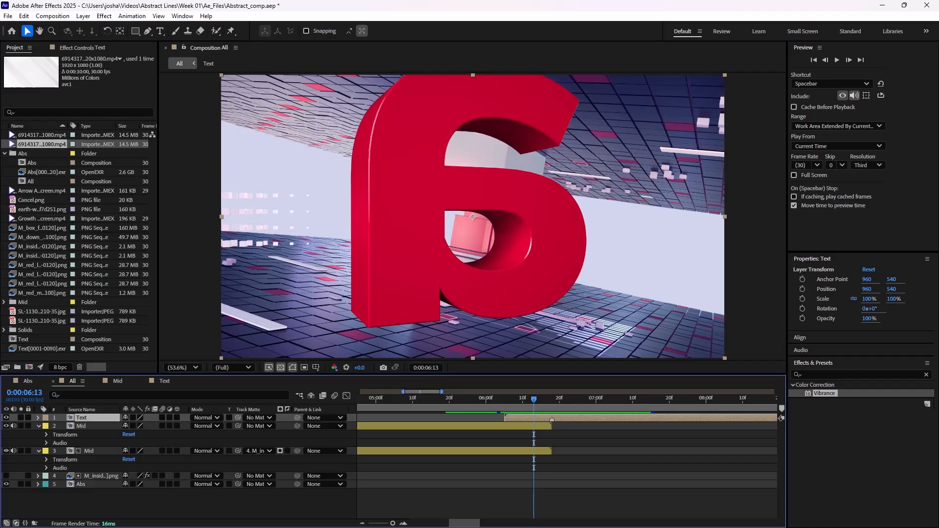
pyautogui.press('pageup')
pyautogui.press('pageup')
pyautogui.press('pageup')
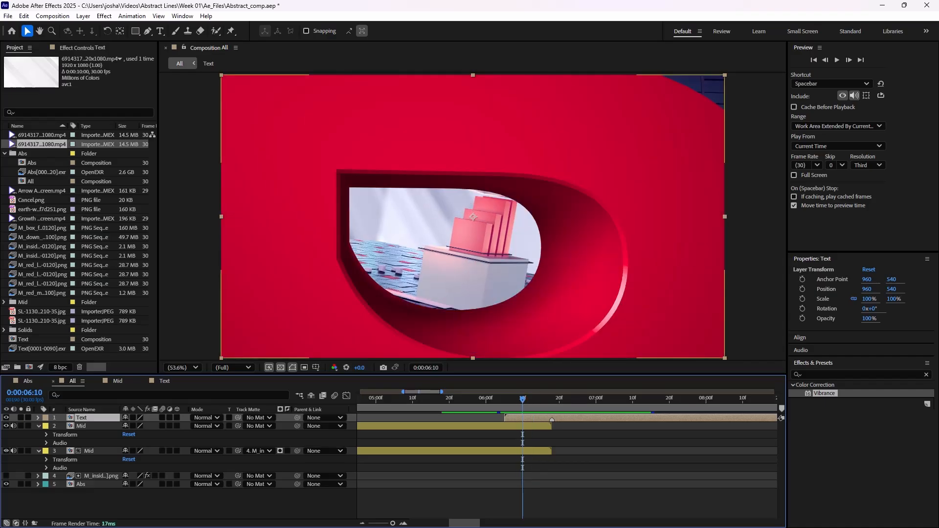
pyautogui.click(81, 425)
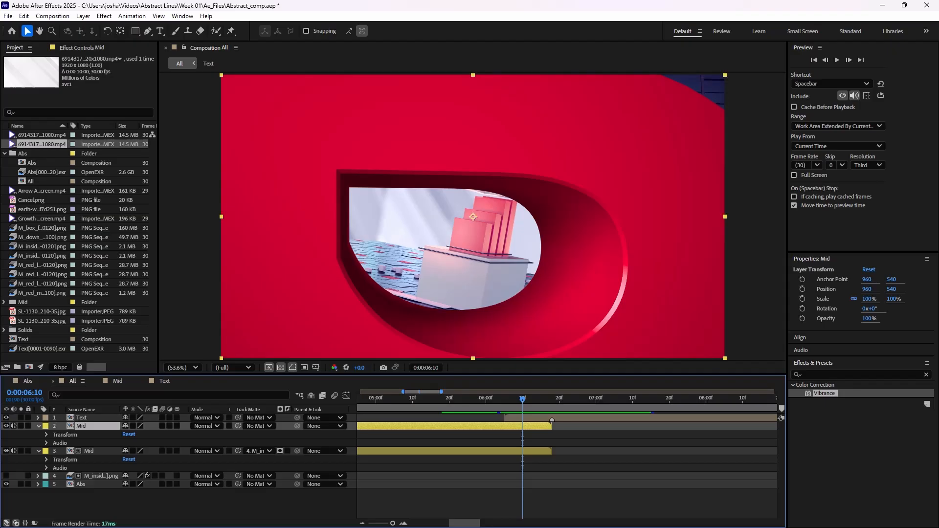
pyautogui.press('g')
pyautogui.click(358, 109)
pyautogui.scroll(-1, 358, 109)
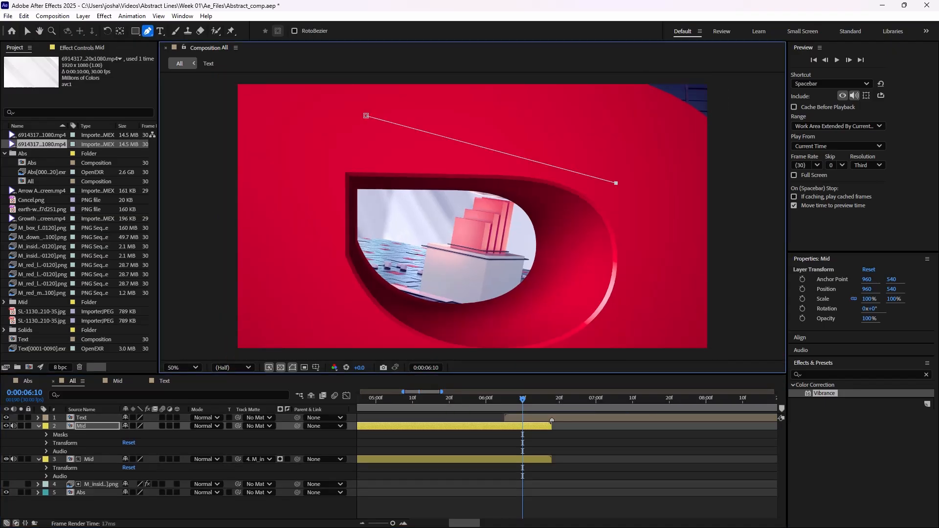
pyautogui.moveTo(616, 182); pyautogui.dragTo(668, 251)
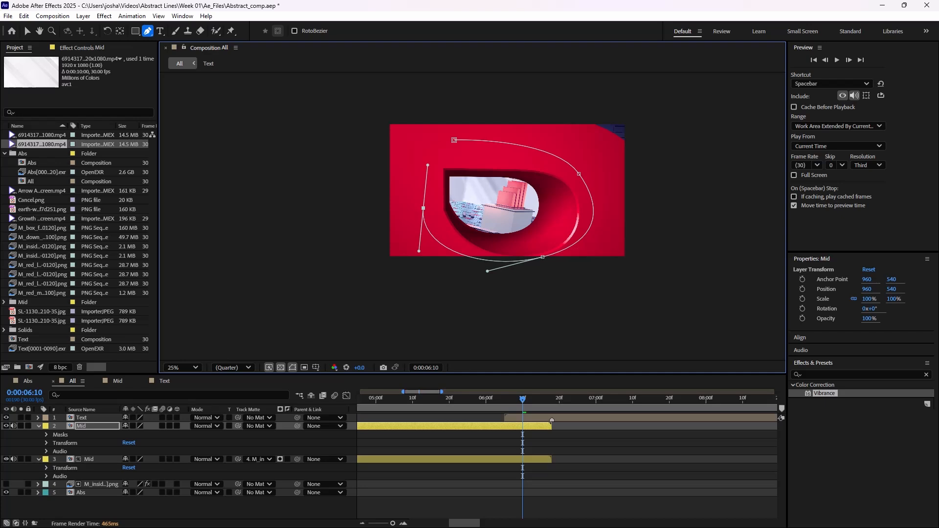
pyautogui.moveTo(453, 140); pyautogui.dragTo(482, 130)
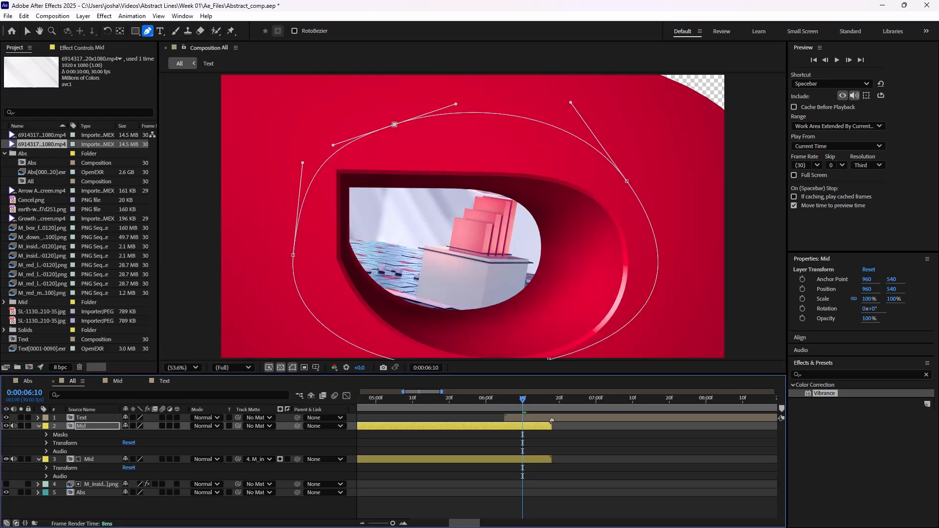
# Start animating the Mid layer's Mask Path with a keyframe at 0:00:06:10.
pyautogui.press('pagedown')
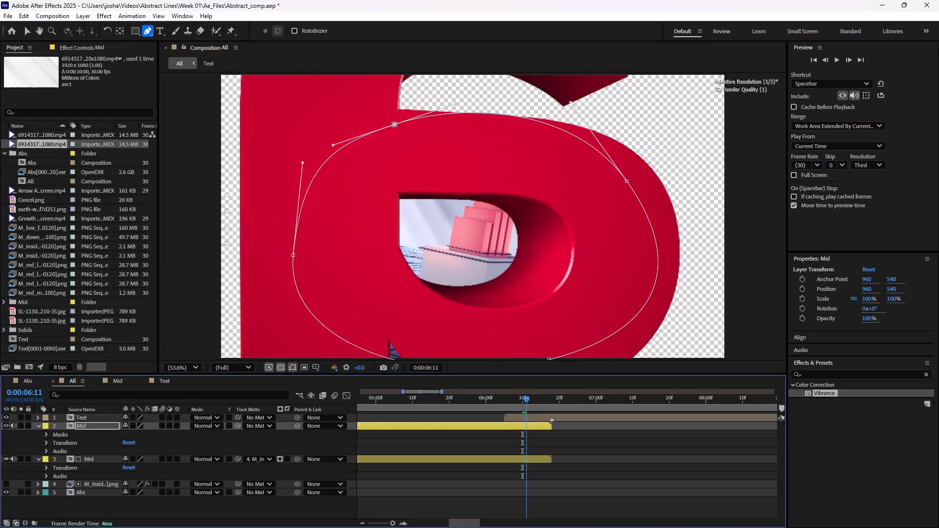
pyautogui.press('pageup')
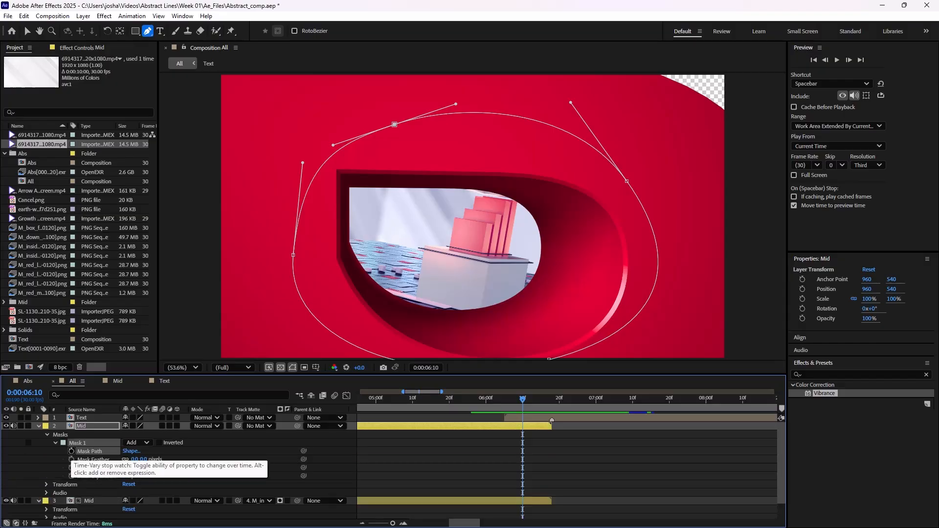
pyautogui.click(72, 450)
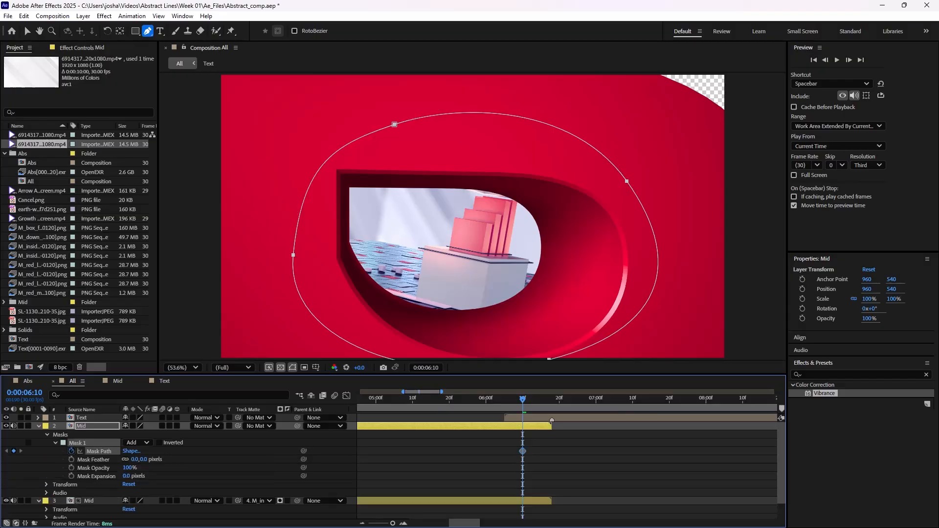
# At 0:00:06:09, reshape Mask 1 by moving its left-side points outward to enclose the whole letter opening.
pyautogui.press('pageup')
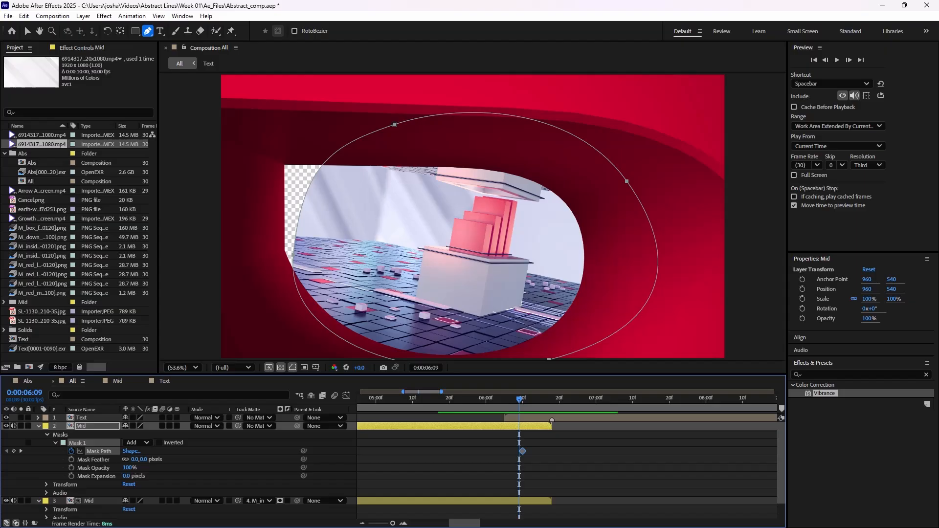
pyautogui.scroll(-1, 399, 130)
pyautogui.moveTo(399, 130); pyautogui.dragTo(329, 96)
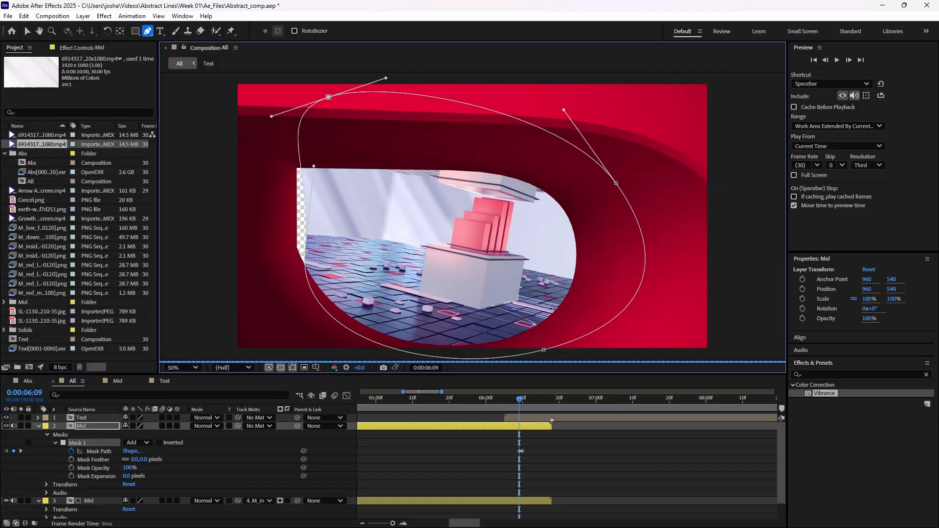
pyautogui.moveTo(305, 254); pyautogui.dragTo(231, 256)
pyautogui.scroll(-2, 230, 256)
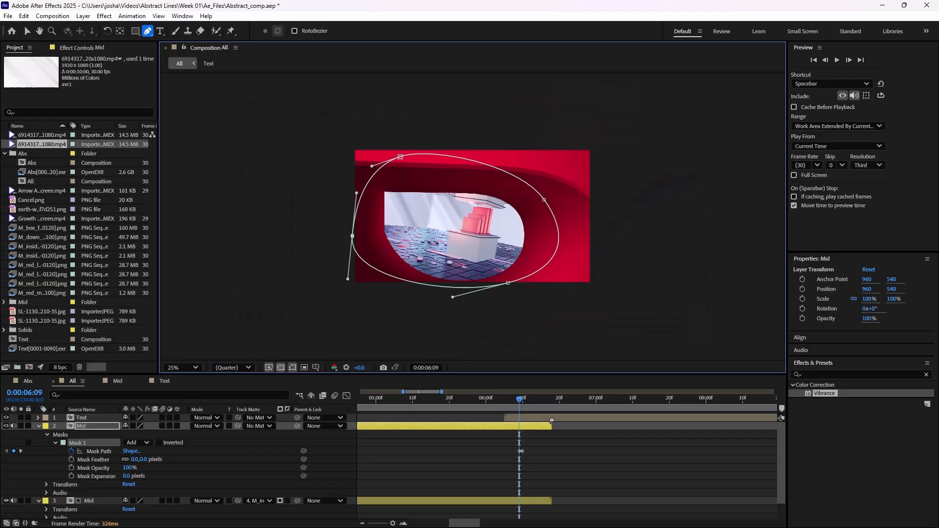
# At 0:00:06:08, enlarge Mask 1 by moving its points outward until the visible Mid scene is fully enclosed.
pyautogui.press('pageup')
pyautogui.moveTo(352, 236); pyautogui.dragTo(316, 286)
pyautogui.moveTo(513, 294); pyautogui.dragTo(567, 320)
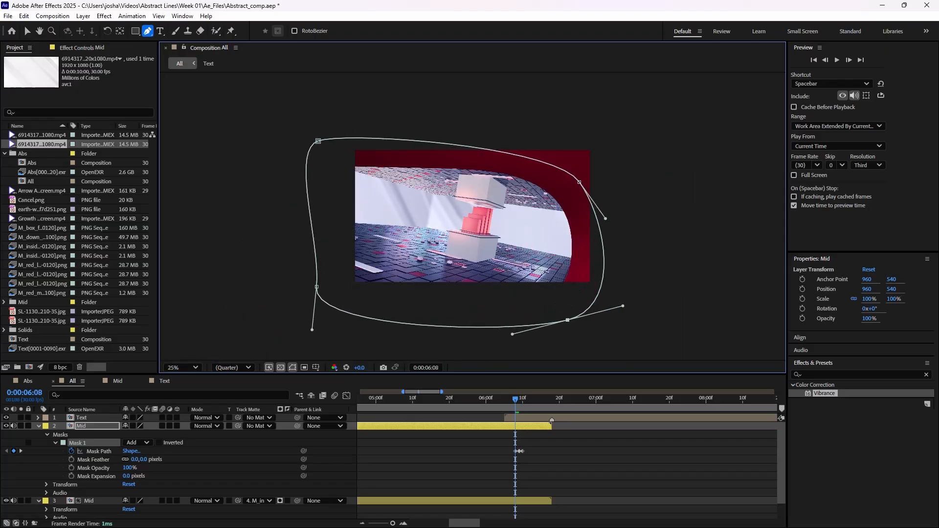
# At 0:00:06:11, pull Mask 1's left and upper-left points inward around the opening of the letter b.
pyautogui.hotkey('shift', '/')
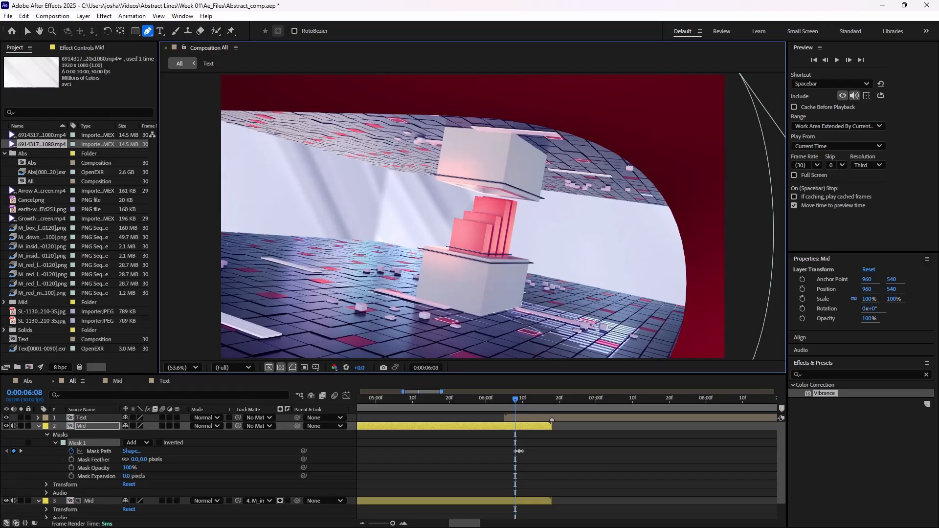
pyautogui.press('pagedown')
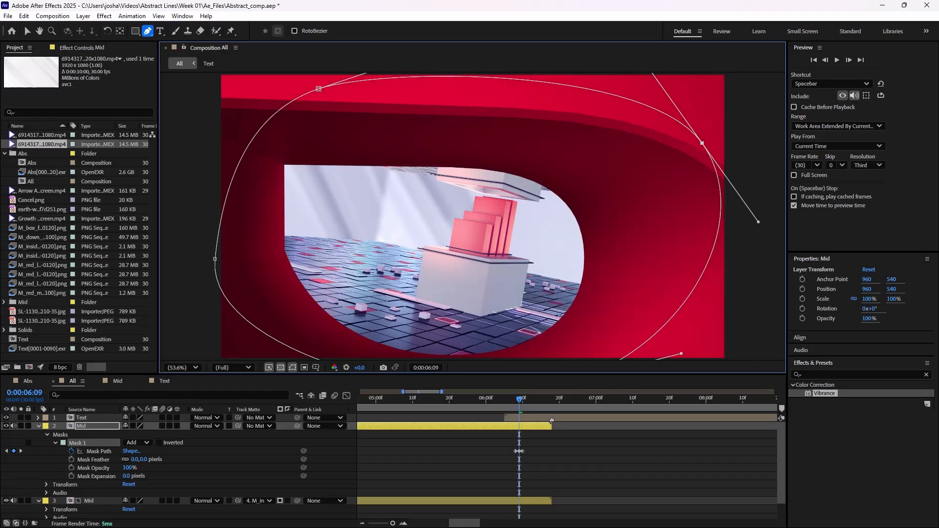
pyautogui.press('pagedown')
pyautogui.press('pagedown')
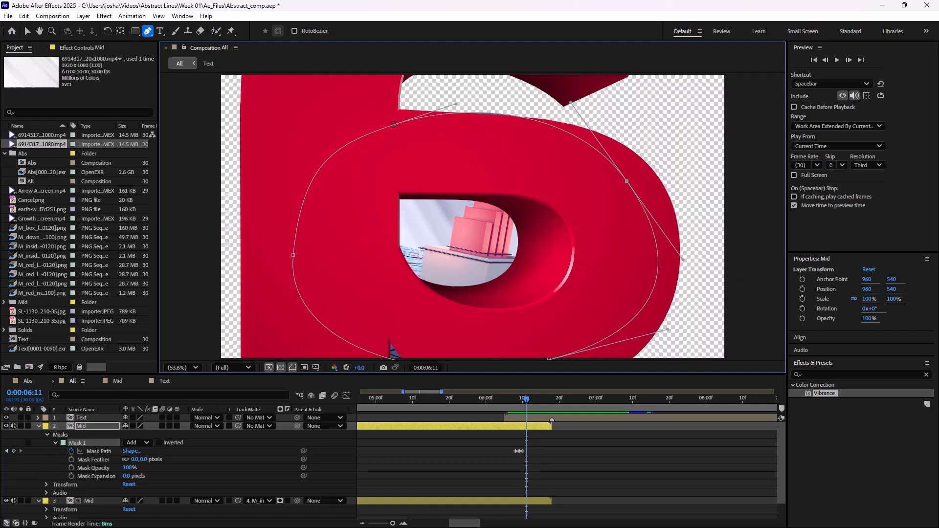
pyautogui.moveTo(395, 124); pyautogui.dragTo(385, 158)
pyautogui.moveTo(293, 255); pyautogui.dragTo(342, 272)
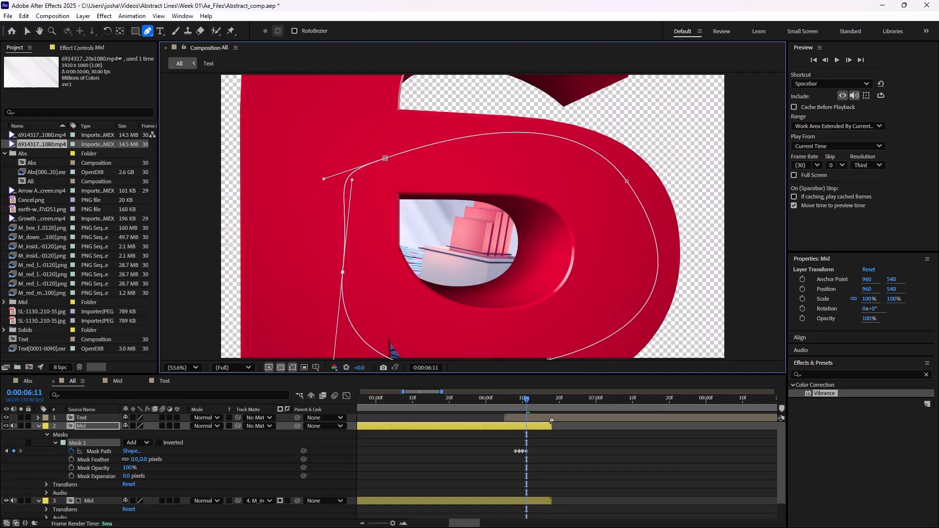
pyautogui.moveTo(384, 158); pyautogui.dragTo(414, 154)
pyautogui.moveTo(353, 175); pyautogui.dragTo(367, 173)
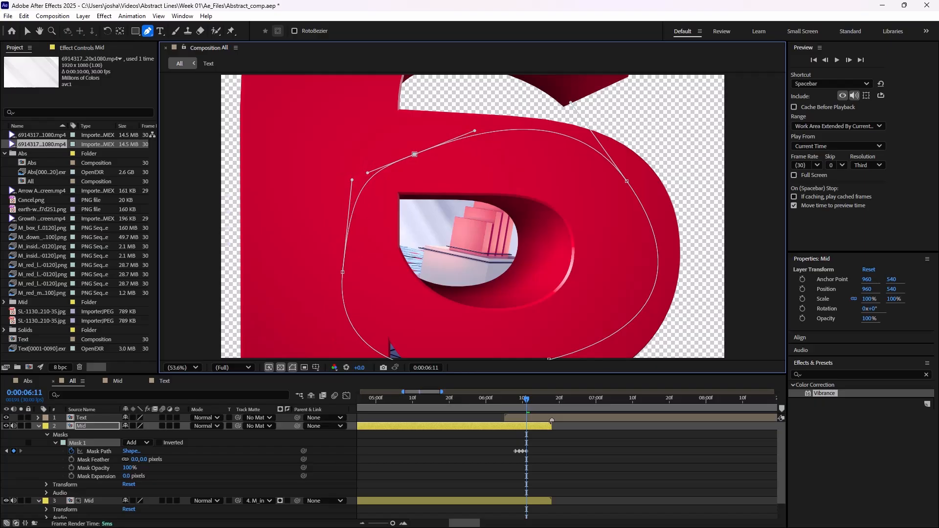
# Still at 0:00:06:11, tighten Mask 1's remaining points and curve handles into an even outline within the letter's red face.
pyautogui.moveTo(571, 103); pyautogui.dragTo(583, 142)
pyautogui.click(627, 181)
pyautogui.moveTo(654, 285); pyautogui.dragTo(627, 281)
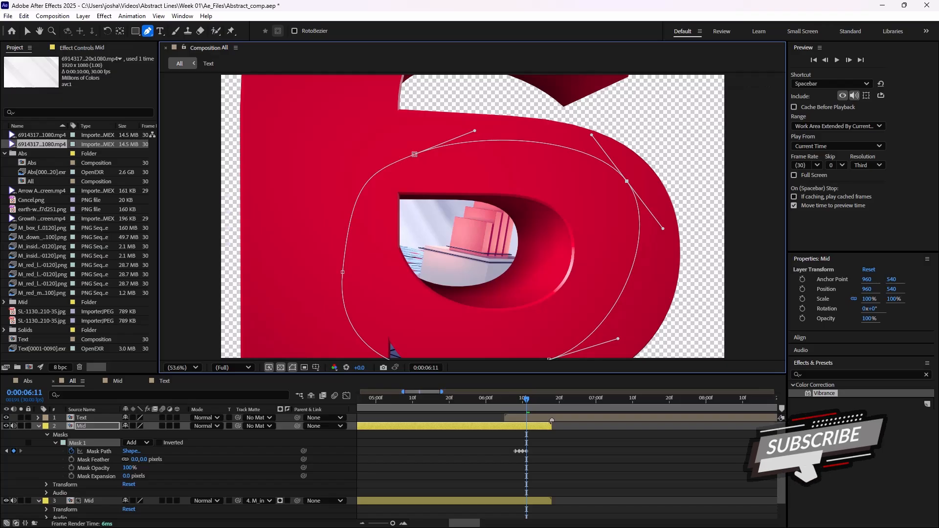
pyautogui.moveTo(549, 359); pyautogui.dragTo(548, 329)
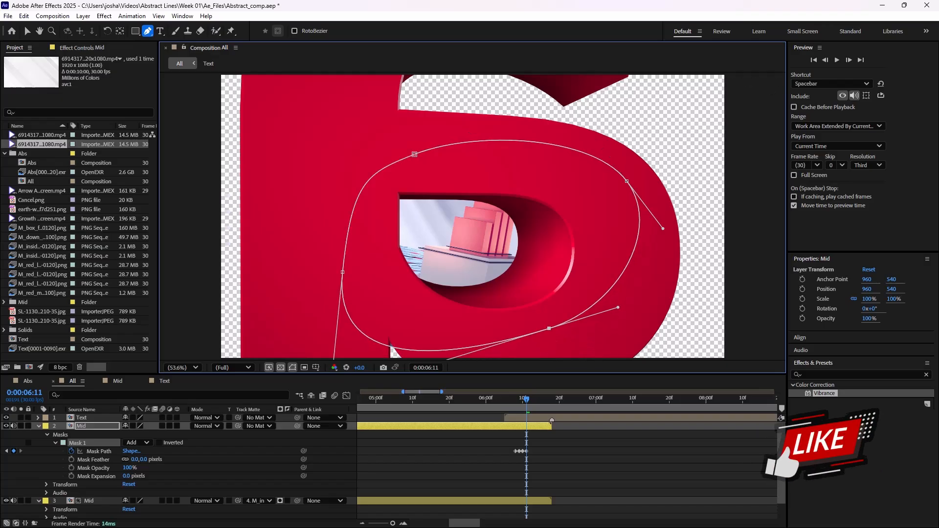
pyautogui.moveTo(342, 272); pyautogui.dragTo(363, 245)
pyautogui.moveTo(354, 338); pyautogui.dragTo(355, 291)
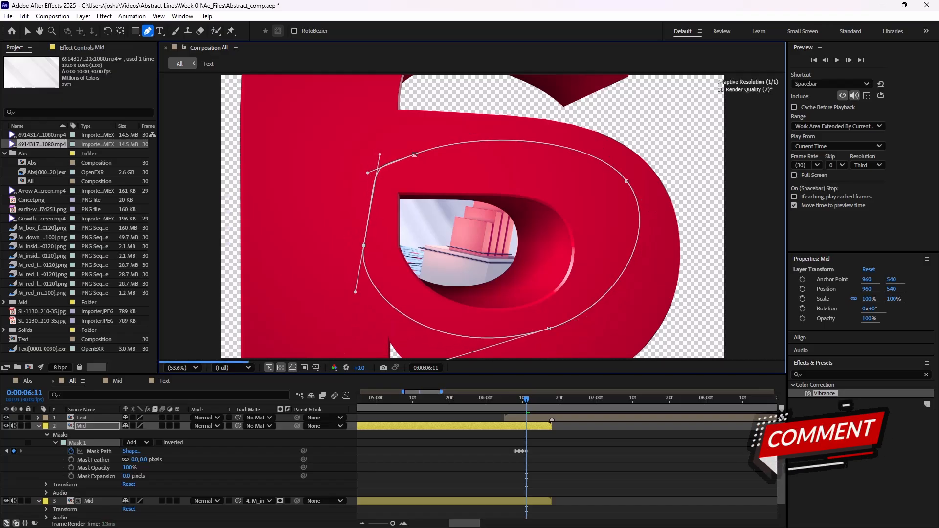
pyautogui.moveTo(380, 154); pyautogui.dragTo(377, 189)
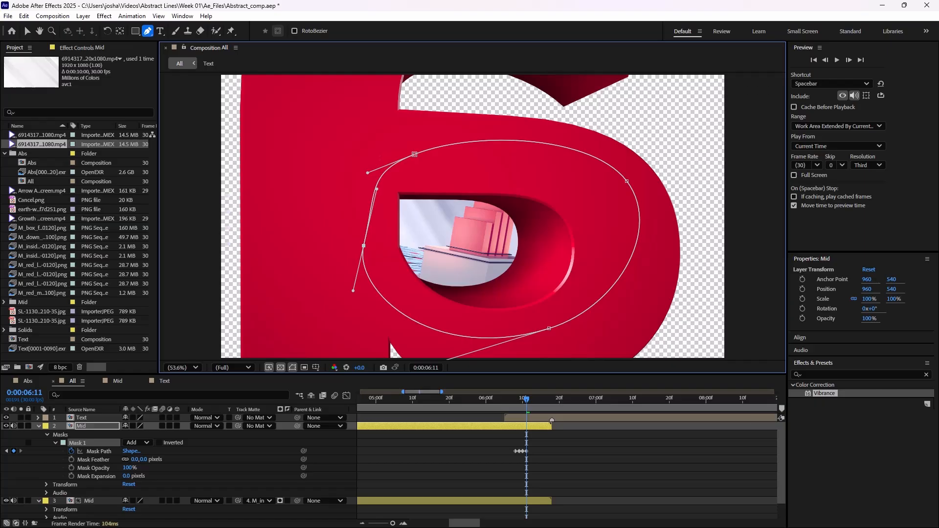
pyautogui.moveTo(414, 154); pyautogui.dragTo(457, 153)
pyautogui.moveTo(518, 130); pyautogui.dragTo(507, 147)
# At 0:00:06:12, reshape Mask 1 by moving all four points inward so Mid shows only through the letter b's opening.
pyautogui.press('pagedown')
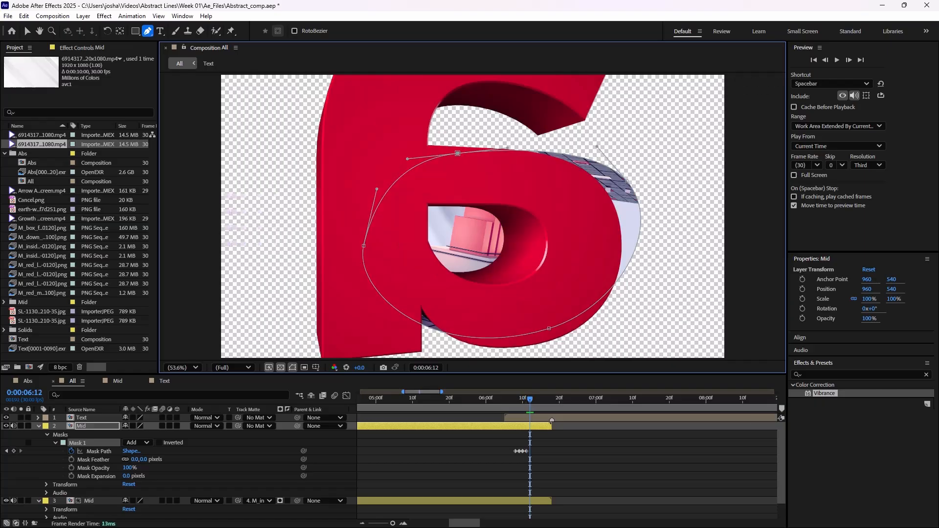
pyautogui.moveTo(626, 180); pyautogui.dragTo(570, 210)
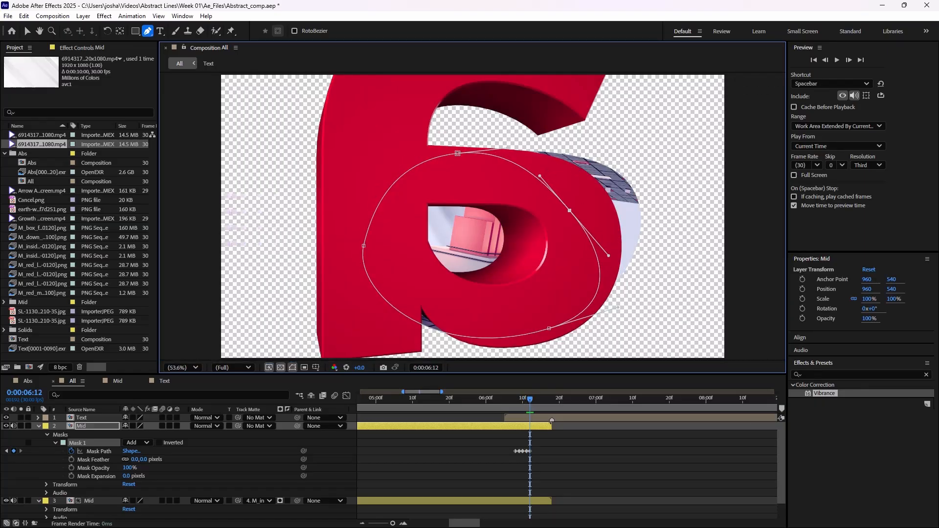
pyautogui.moveTo(457, 153); pyautogui.dragTo(449, 177)
pyautogui.moveTo(548, 328); pyautogui.dragTo(530, 309)
pyautogui.click(363, 246)
pyautogui.moveTo(363, 246); pyautogui.dragTo(400, 221)
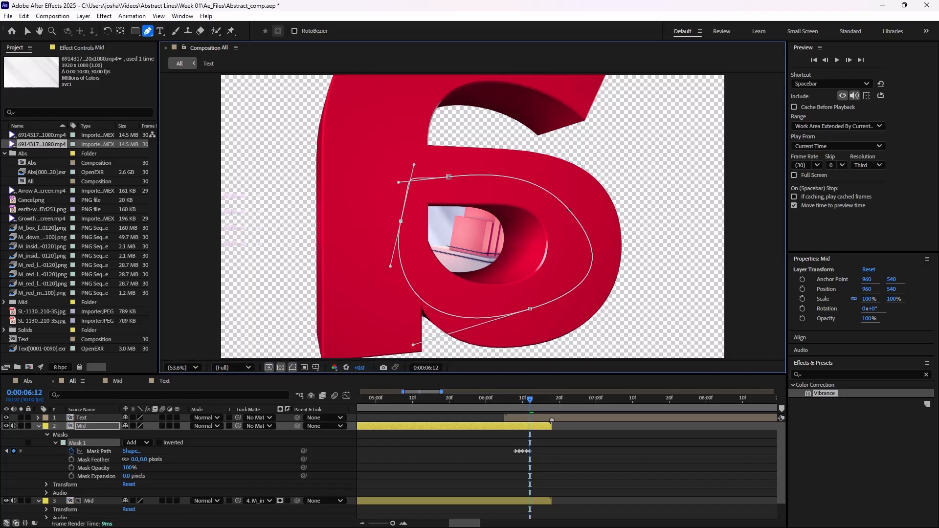
pyautogui.moveTo(569, 210); pyautogui.dragTo(554, 206)
pyautogui.moveTo(449, 177); pyautogui.dragTo(480, 179)
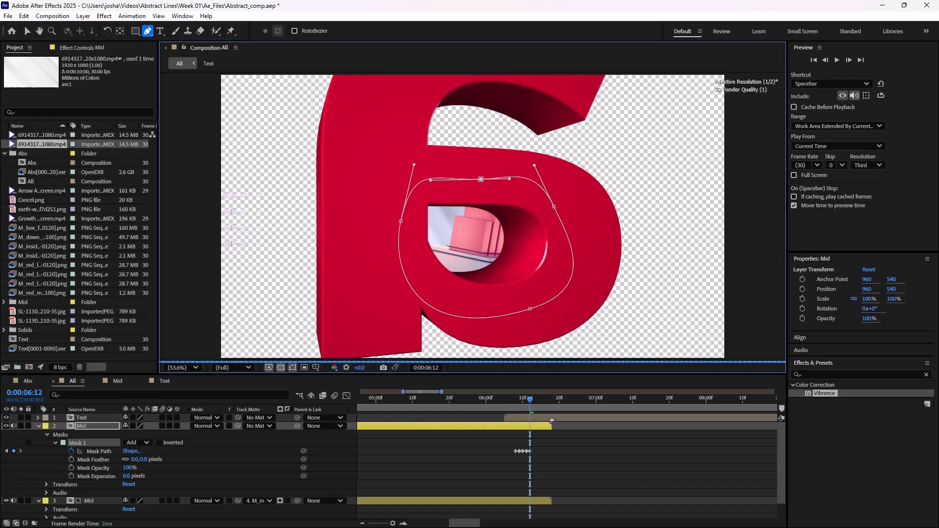
# At 0:00:06:13, shrink Mask 1 around the letter opening by raising its lower point, shortening its handles and moving the side points inward.
pyautogui.press('pagedown')
pyautogui.moveTo(530, 308); pyautogui.dragTo(522, 274)
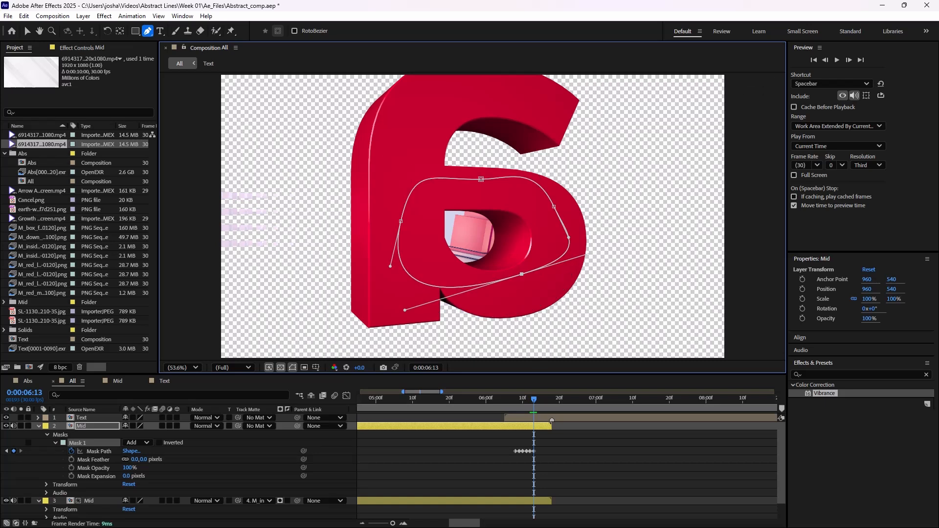
pyautogui.moveTo(404, 310); pyautogui.dragTo(482, 285)
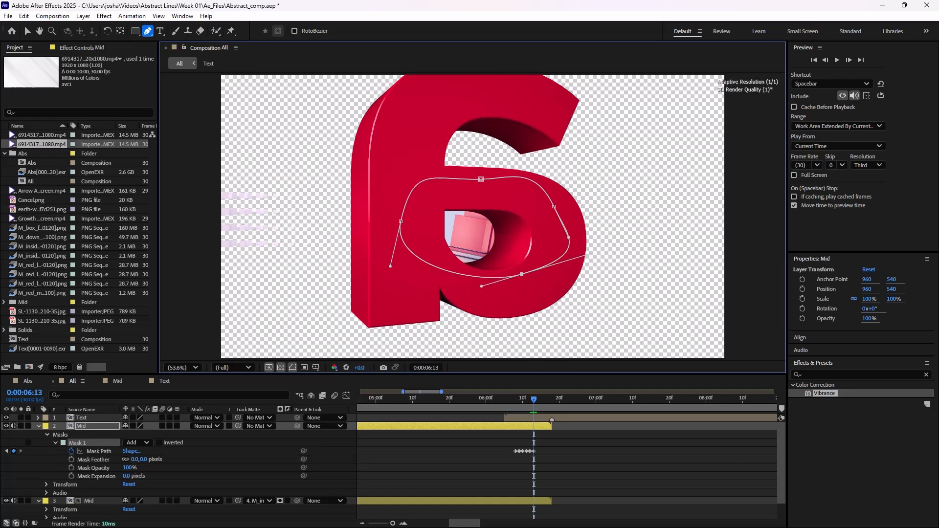
pyautogui.moveTo(586, 255); pyautogui.dragTo(557, 265)
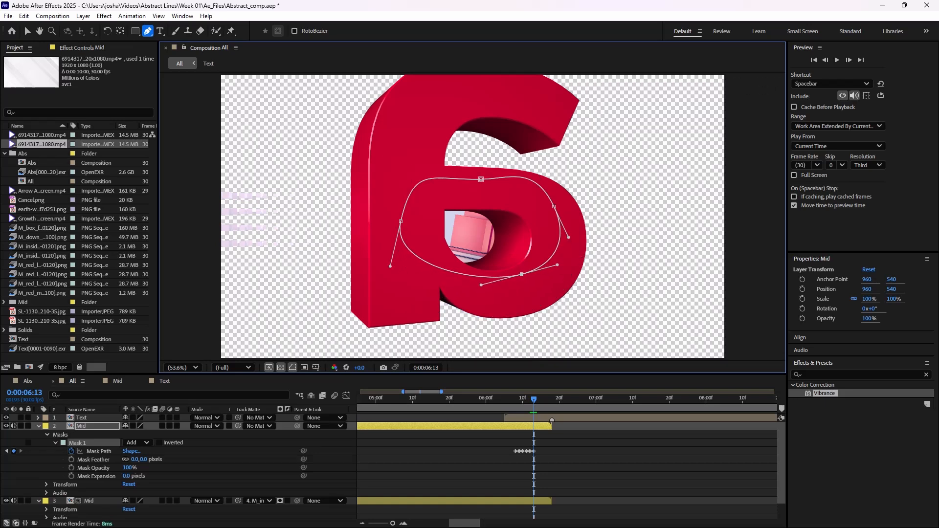
pyautogui.moveTo(401, 221); pyautogui.dragTo(428, 227)
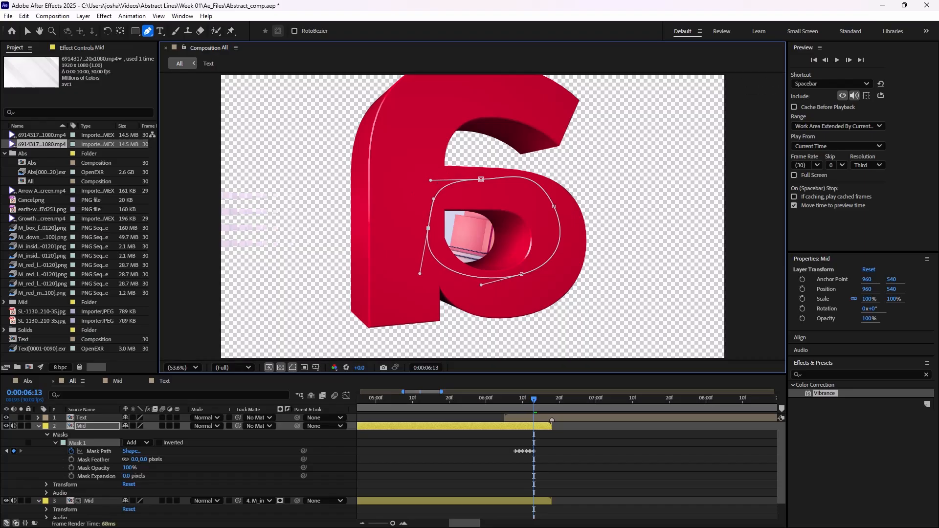
pyautogui.moveTo(553, 207); pyautogui.dragTo(549, 204)
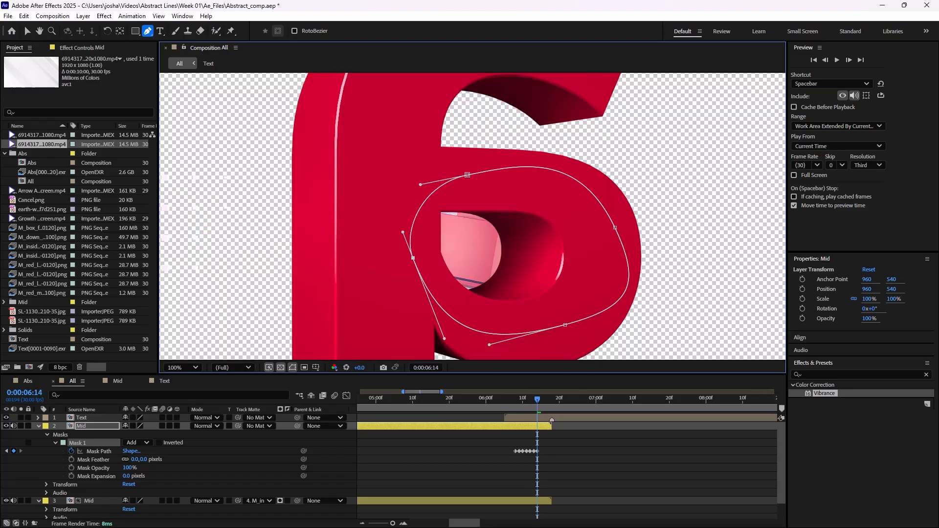
# At 0:00:06:14 and 0:00:06:15, pull Mask 1's right, top and bottom points closer to the opening of the letter b.
pyautogui.moveTo(614, 228); pyautogui.dragTo(592, 227)
pyautogui.press('pagedown')
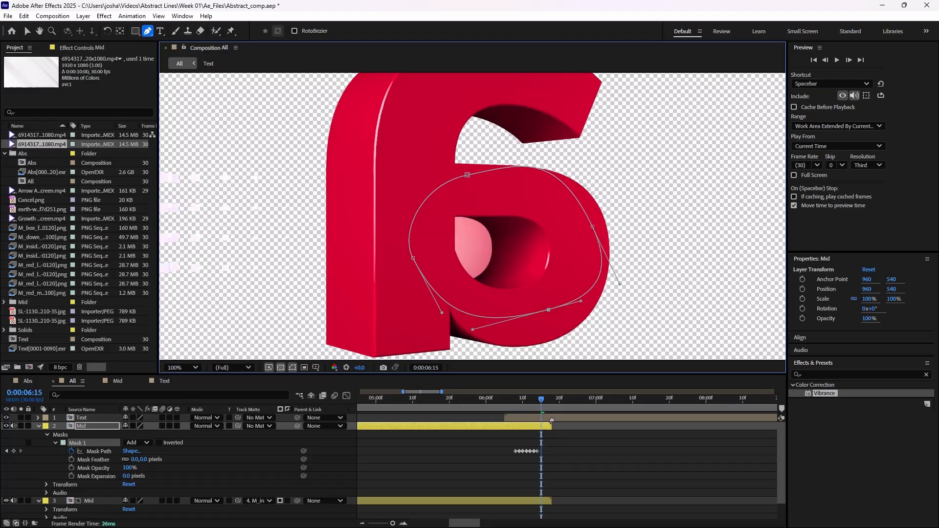
pyautogui.moveTo(592, 227); pyautogui.dragTo(558, 232)
pyautogui.moveTo(467, 174); pyautogui.dragTo(460, 192)
pyautogui.moveTo(565, 324); pyautogui.dragTo(523, 298)
pyautogui.moveTo(585, 290); pyautogui.dragTo(576, 266)
# At 0:00:06:16, move Mask 1's left, top and bottom points inward to follow the shrinking letter opening.
pyautogui.press('pagedown')
pyautogui.moveTo(412, 257); pyautogui.dragTo(447, 261)
pyautogui.moveTo(461, 191); pyautogui.dragTo(476, 196)
pyautogui.moveTo(523, 297); pyautogui.dragTo(525, 286)
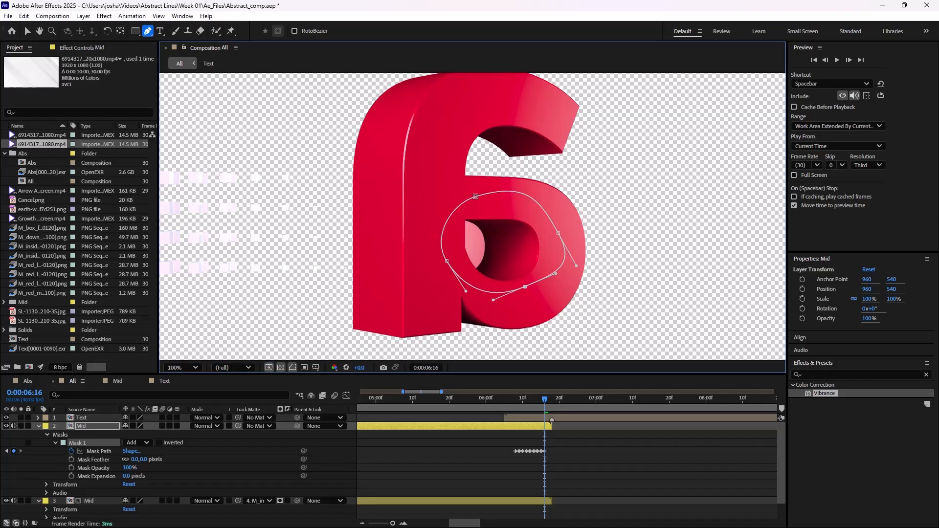
# At 0:00:06:17, move Mask 1's right point and lower-right curve inward to finish following the letter opening.
pyautogui.press('pagedown')
pyautogui.moveTo(558, 233); pyautogui.dragTo(535, 227)
pyautogui.moveTo(551, 275); pyautogui.dragTo(543, 278)
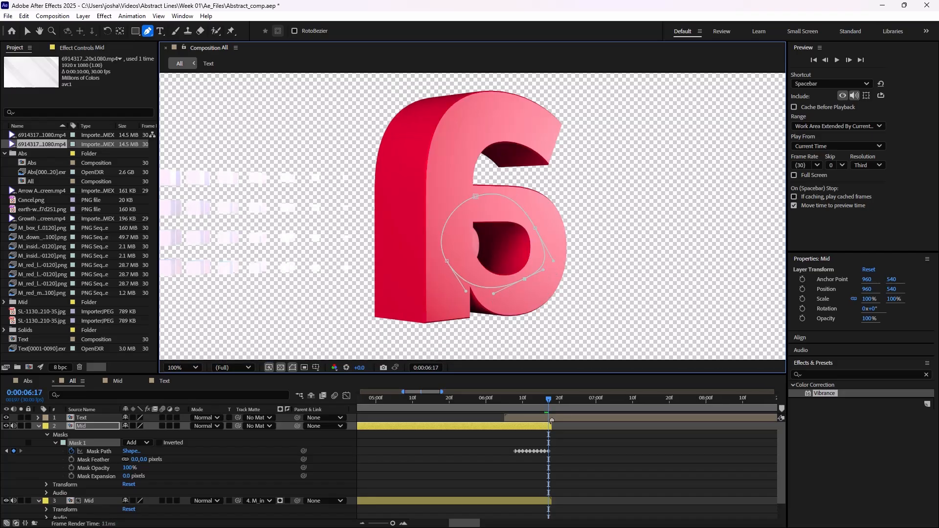
pyautogui.press('pagedown')
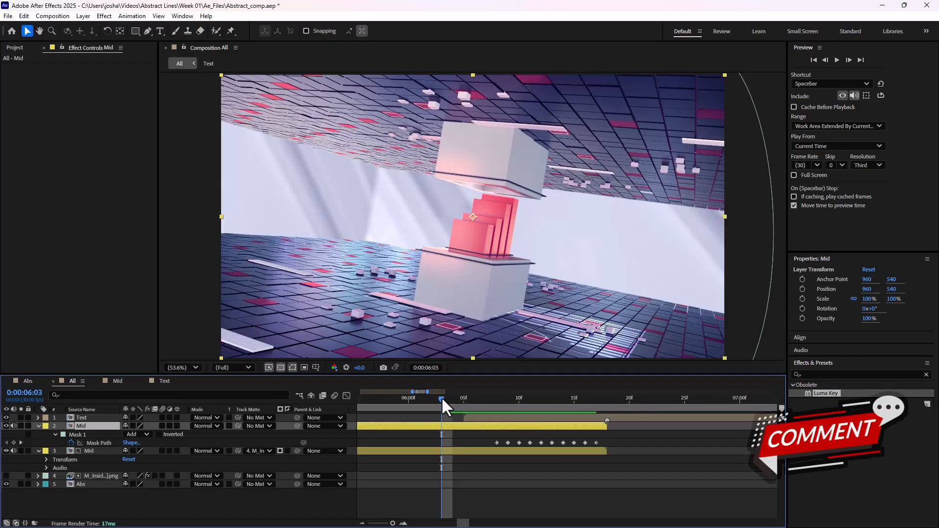
# Turn on the 6914317 background video in the Text composition and check it behind the letter b at 0:00:06:12 in All.
pyautogui.moveTo(441, 397); pyautogui.dragTo(506, 417)
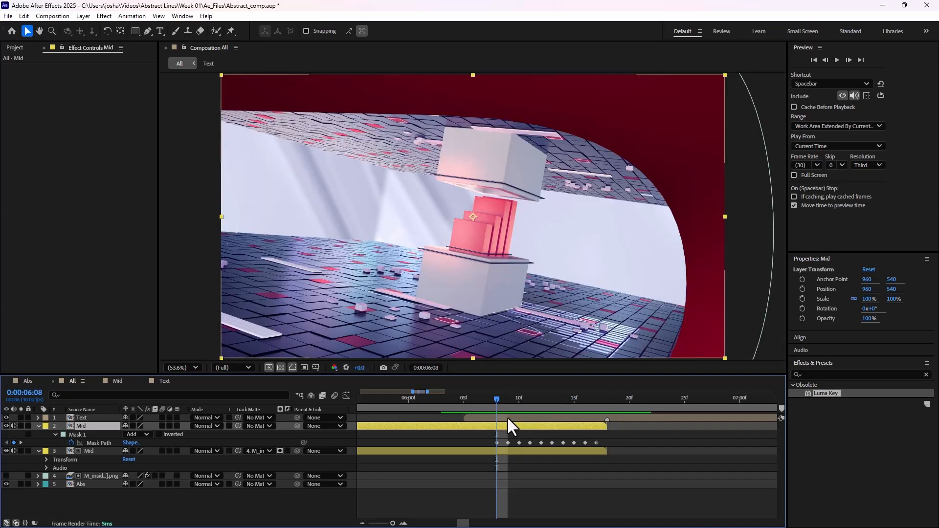
pyautogui.doubleClick(508, 419)
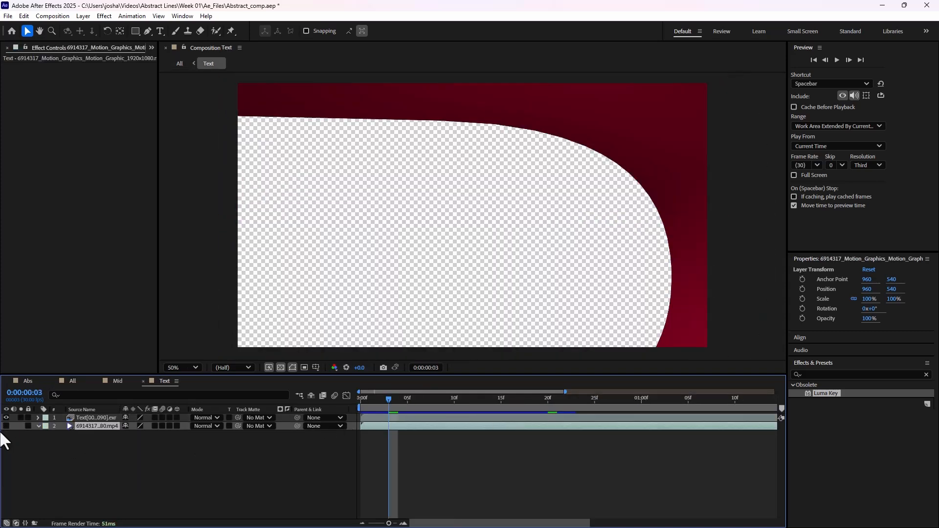
pyautogui.click(6, 426)
pyautogui.click(68, 381)
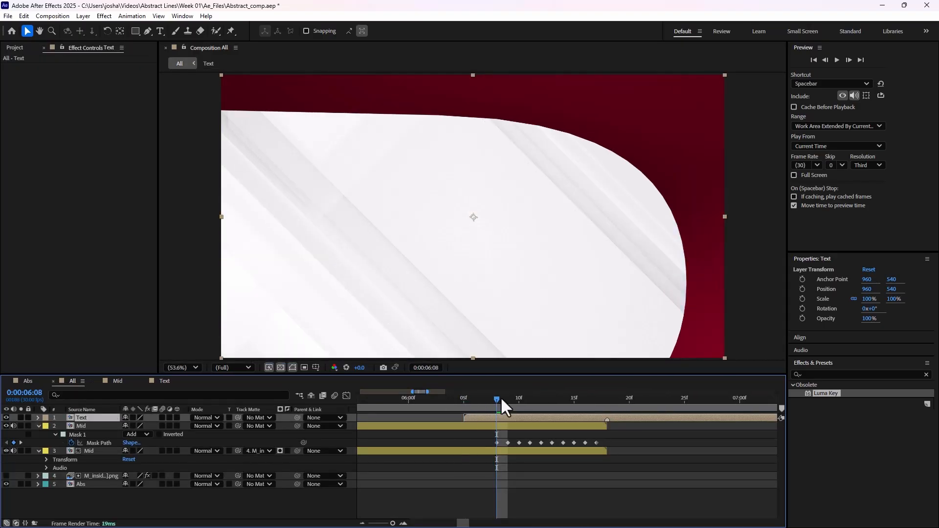
pyautogui.moveTo(498, 399); pyautogui.dragTo(541, 399)
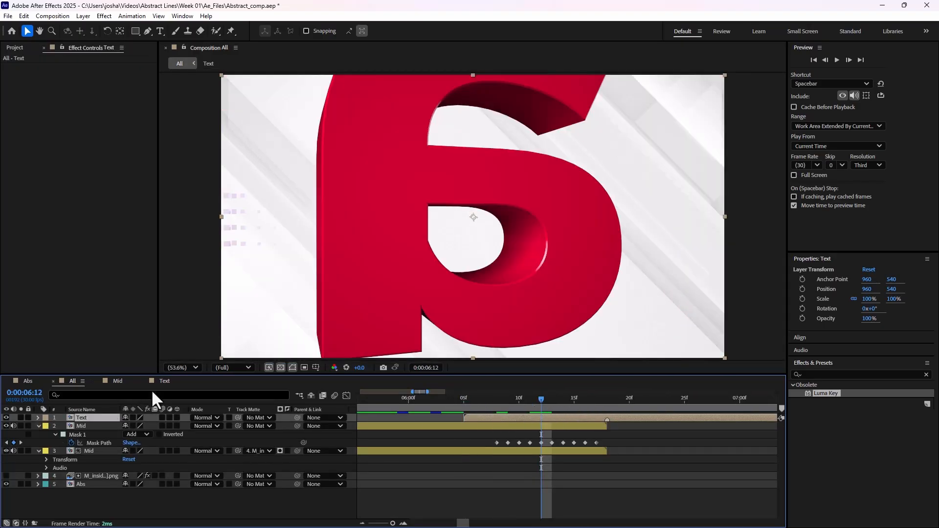
pyautogui.click(165, 381)
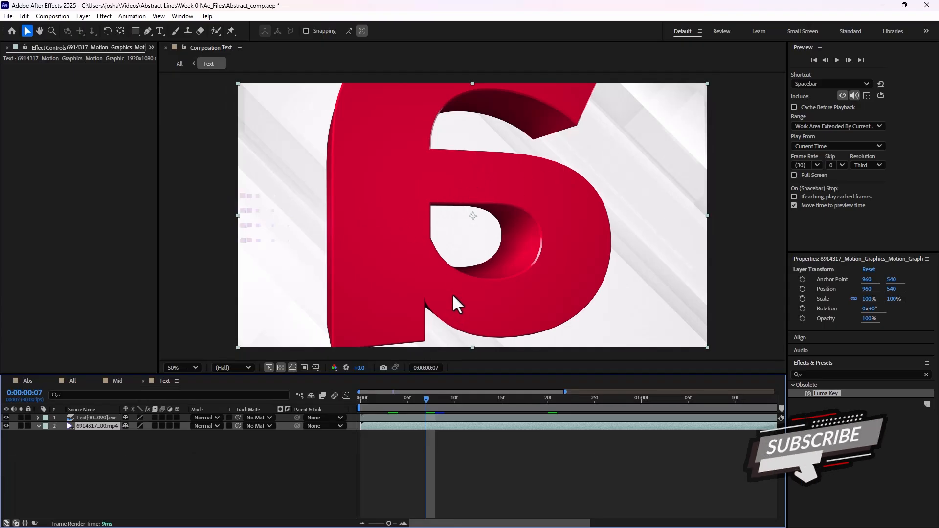
pyautogui.click(72, 381)
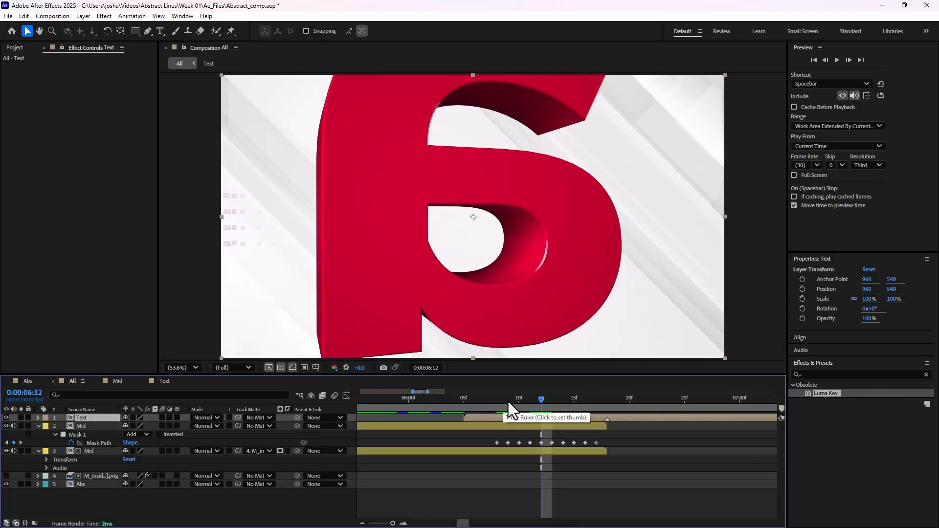
# Copy Mid's Mask Path keyframes at 0:00:06:08 and paste them onto the Text composition's background video at 0:00:00:03 as an inverted mask.
pyautogui.click(497, 400)
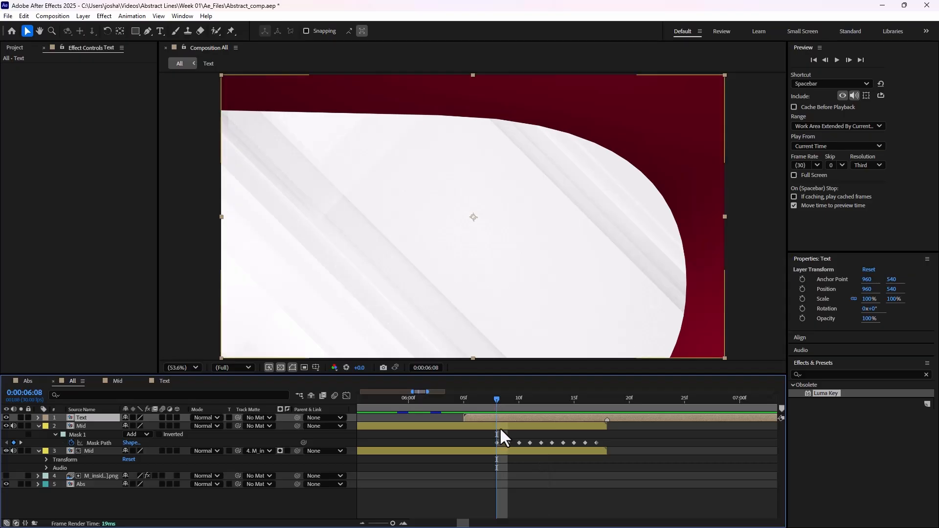
pyautogui.click(500, 427)
pyautogui.moveTo(609, 440); pyautogui.dragTo(480, 452)
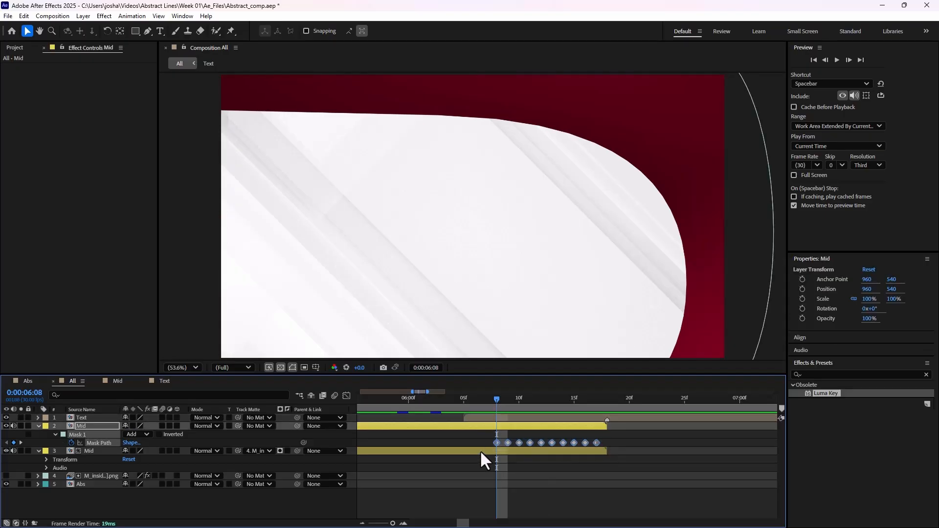
pyautogui.doubleClick(511, 417)
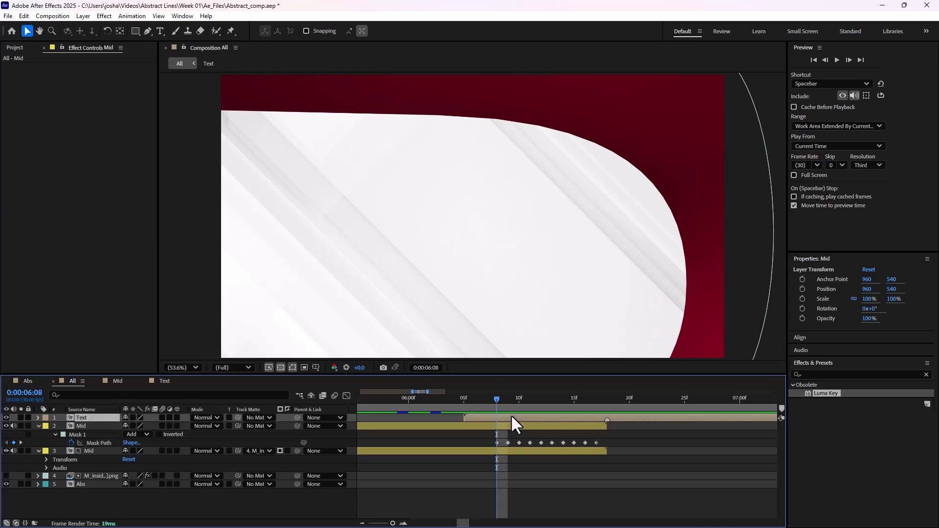
pyautogui.hotkey('ctrl', 'v')
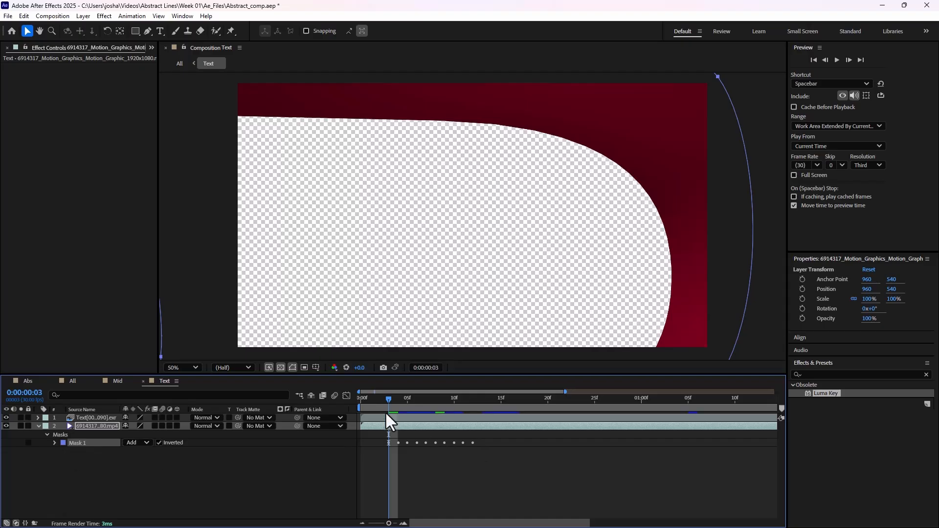
# Keyframe the background video's Mask Expansion at 0 pixels at 0:00:00:12 and -500 pixels at 0:00:00:13, and save the project.
pyautogui.moveTo(391, 398); pyautogui.dragTo(524, 397)
pyautogui.scroll(4, 486, 241)
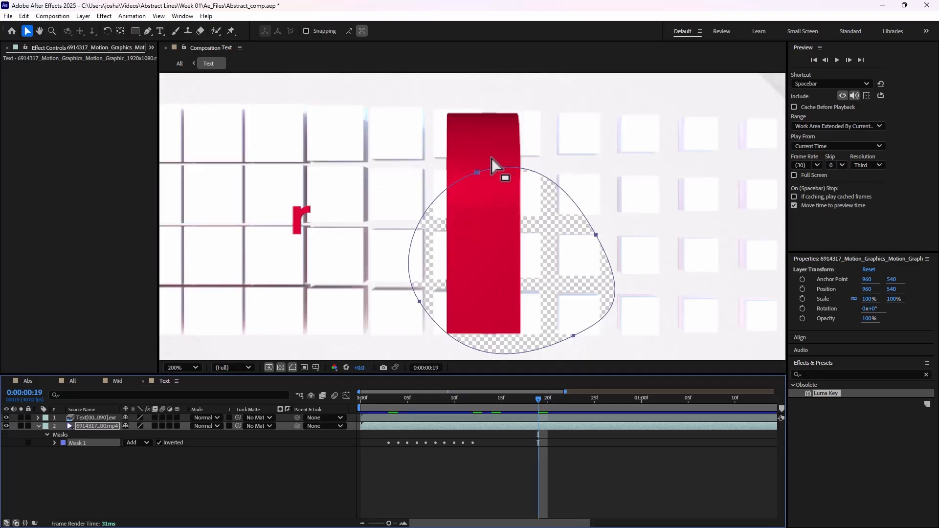
pyautogui.click(54, 443)
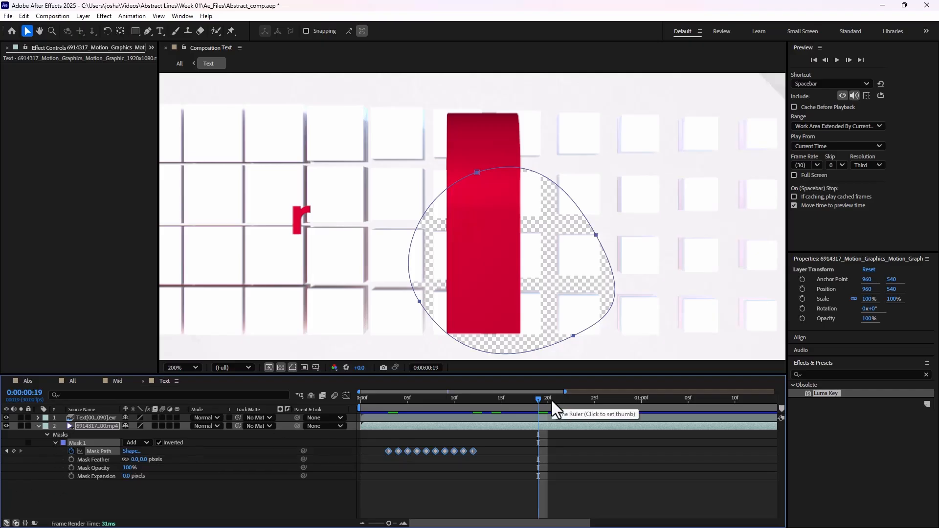
pyautogui.press('j')
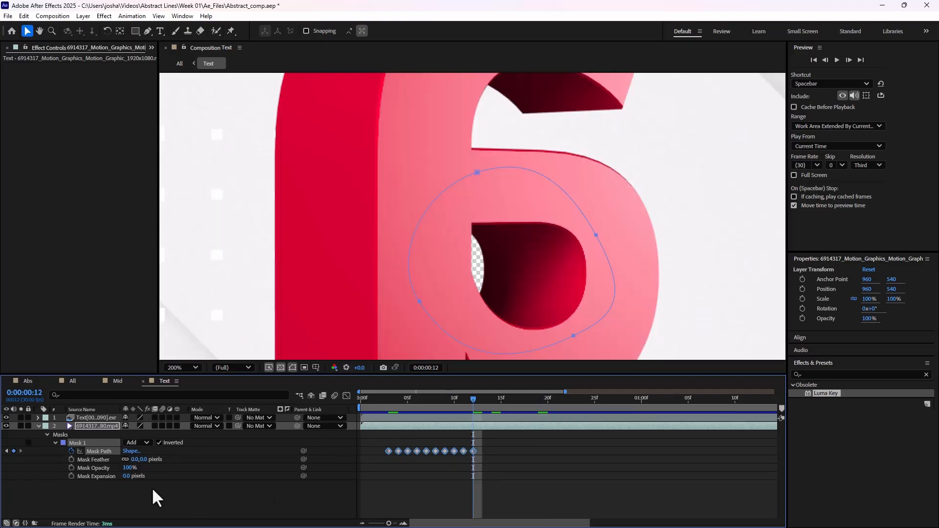
pyautogui.click(71, 476)
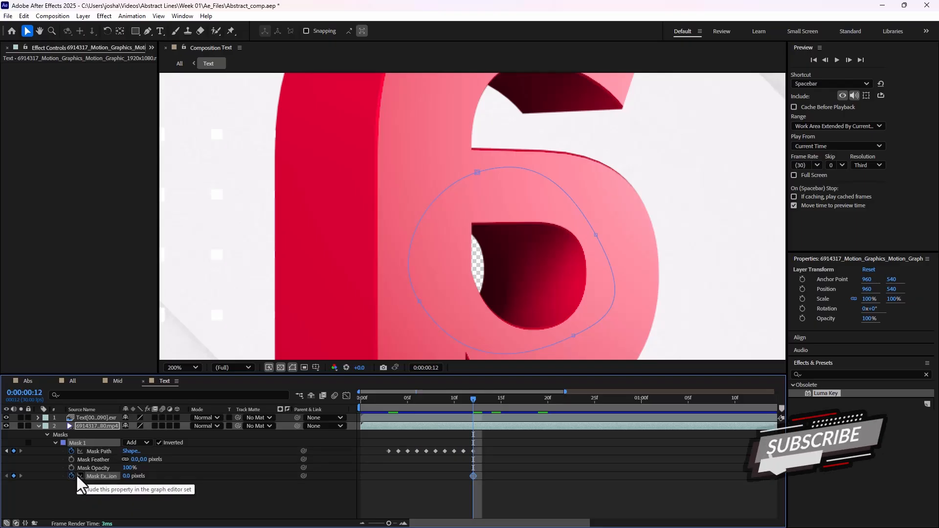
pyautogui.press('pagedown')
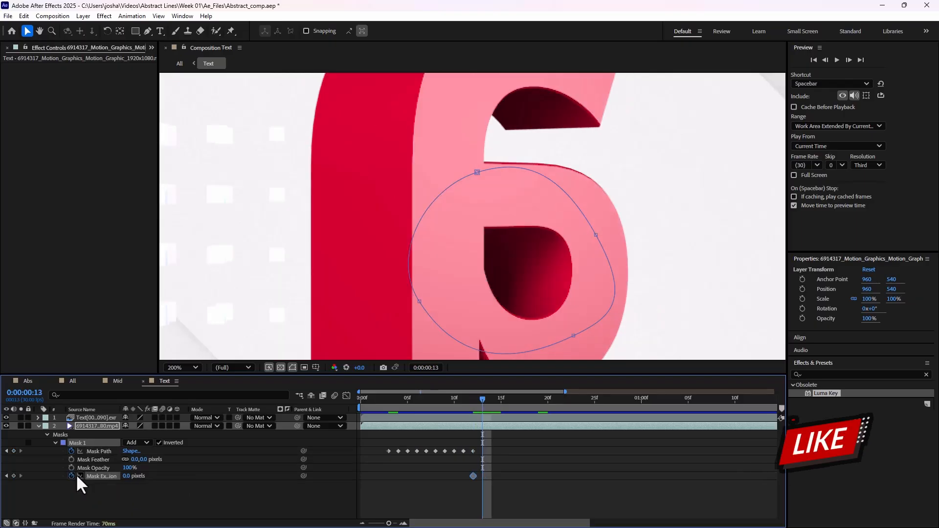
pyautogui.click(129, 476)
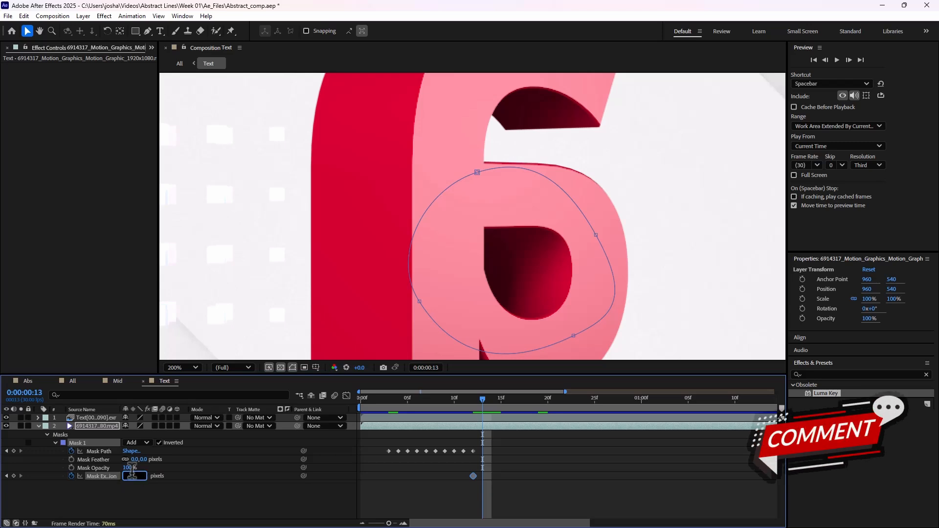
pyautogui.write('-50')
pyautogui.press('Return')
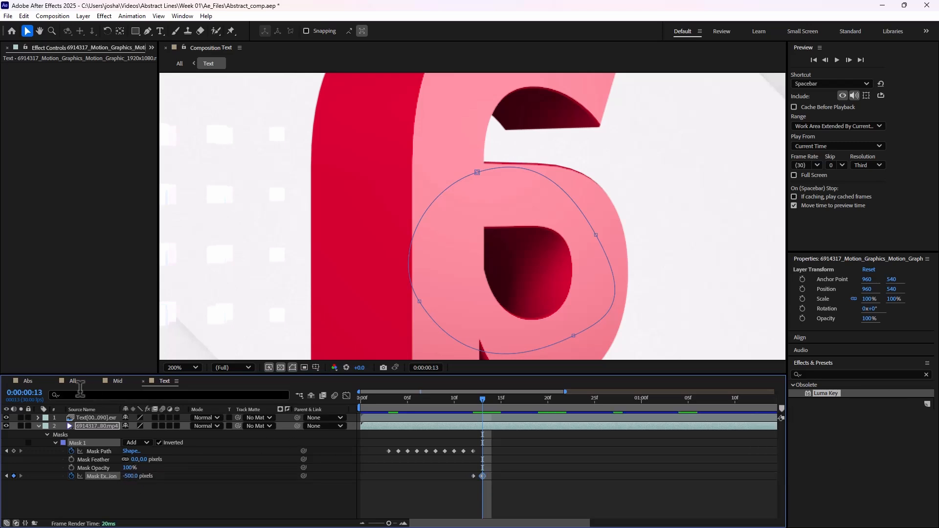
pyautogui.hotkey('ctrl', 's')
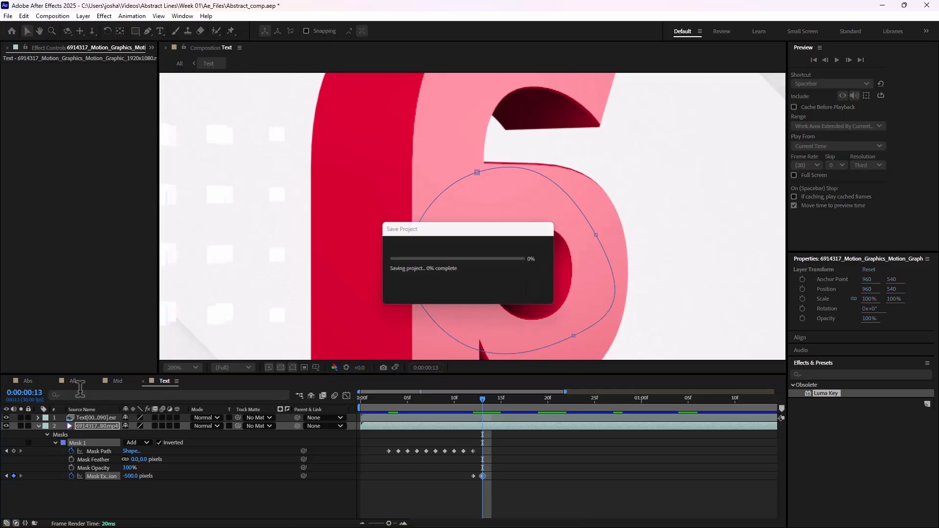
# Play the All composition from the start through the Mid-to-Text transition to check it.
pyautogui.click(72, 380)
pyautogui.press('space')
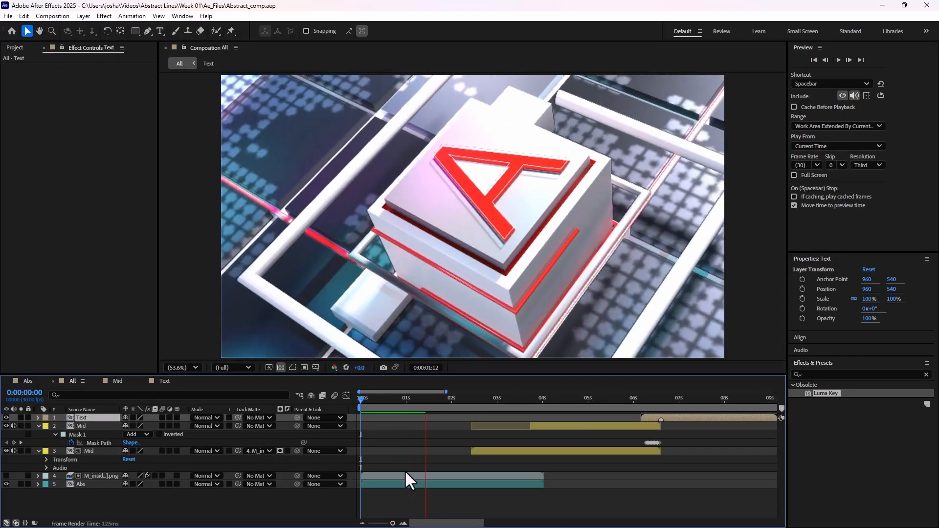
pyautogui.scroll(-2, 423, 468)
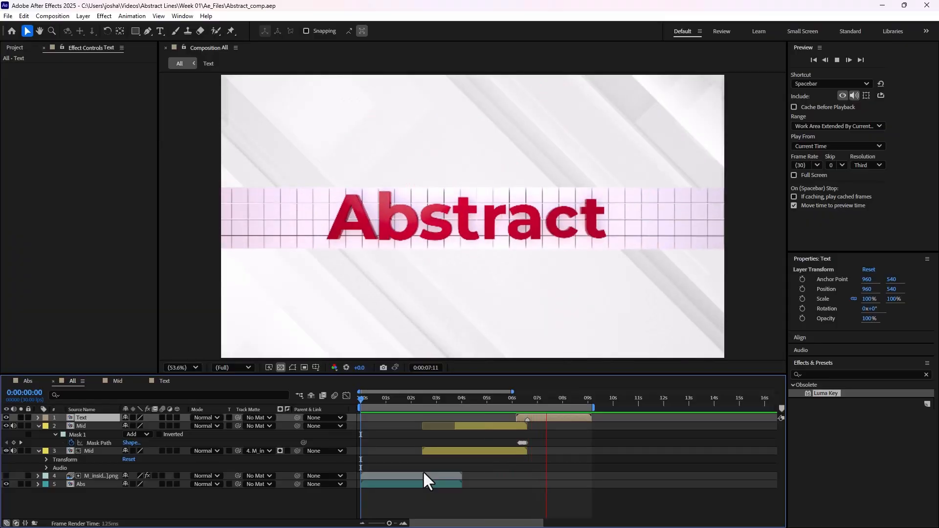
pyautogui.press('space')
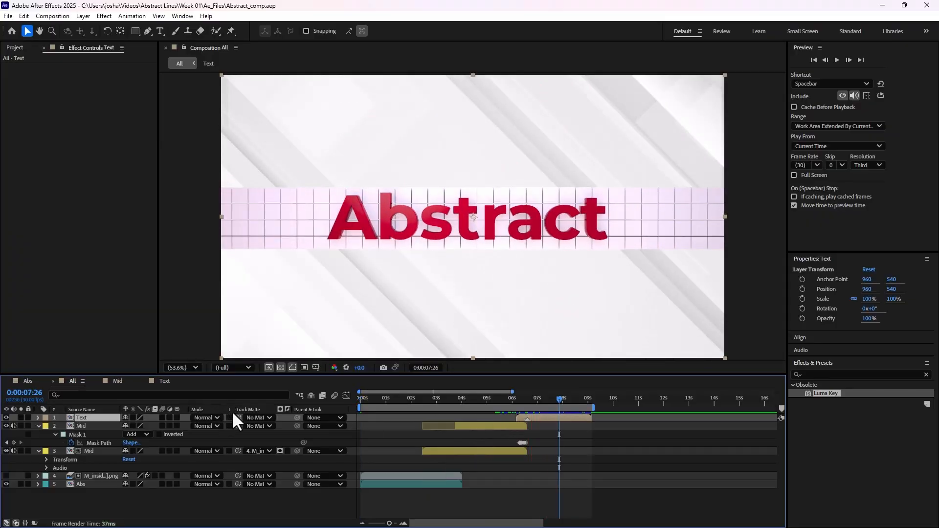
# In the Text composition, duplicate the Text[0001-0090].exr layer.
pyautogui.click(164, 381)
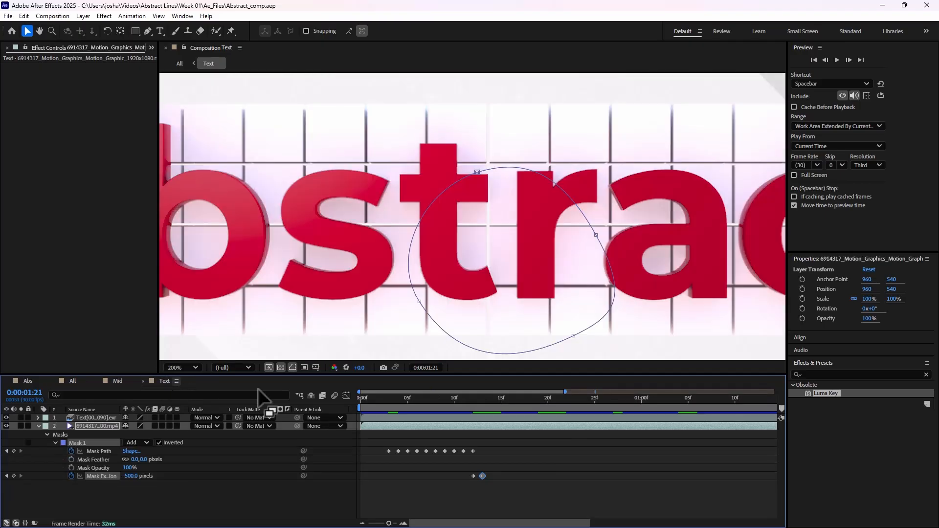
pyautogui.hotkey('shift', '/')
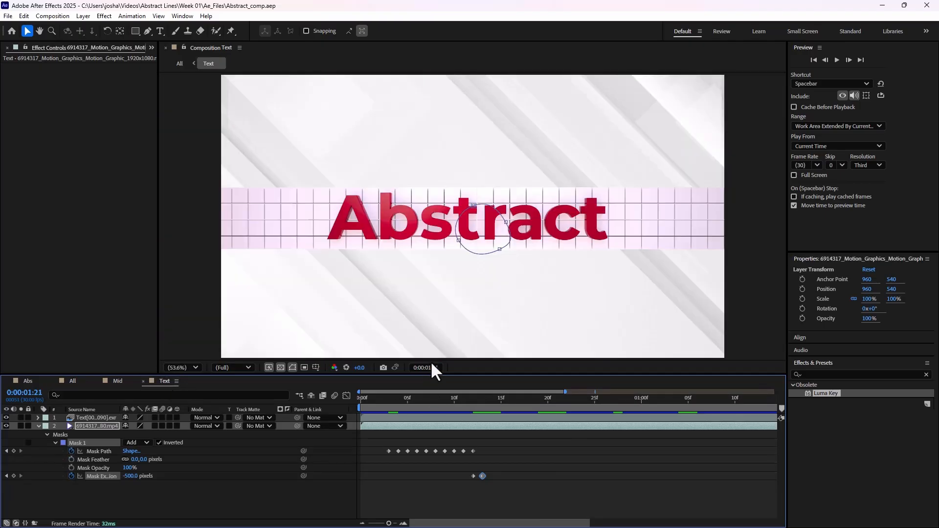
pyautogui.hotkey('ctrl', 'Up')
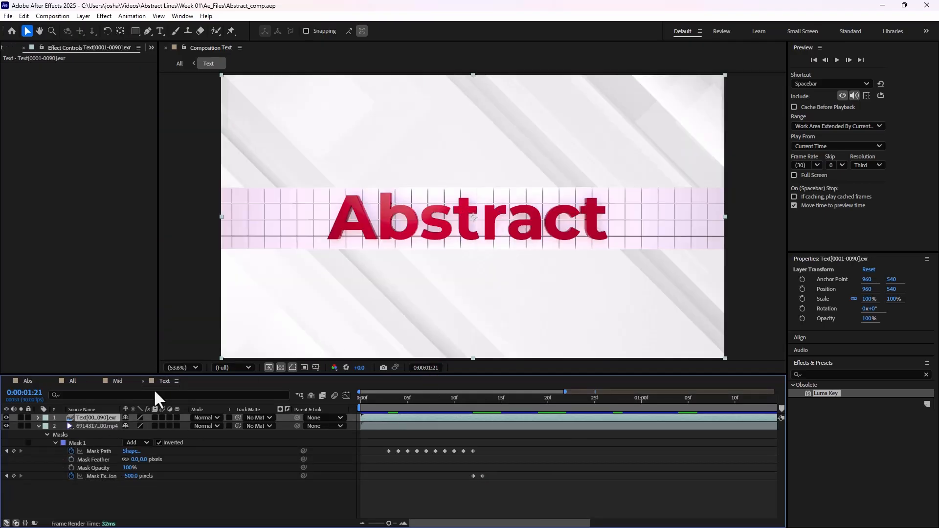
pyautogui.click(162, 418)
pyautogui.hotkey('ctrl', 'd')
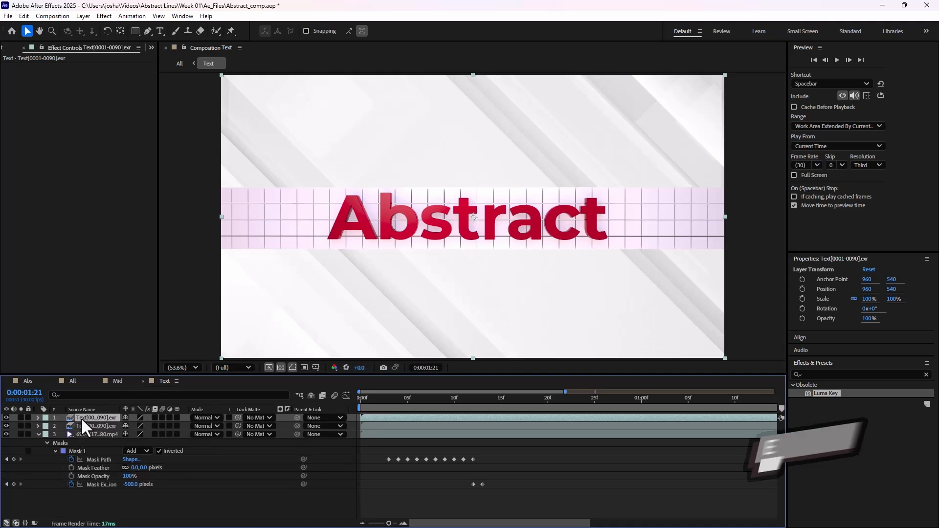
# Enlarge the lower Text[0001-0090].exr copy to 545% scale and shift its horizontal position to 5136.
pyautogui.hotkey('ctrl', 'Down')
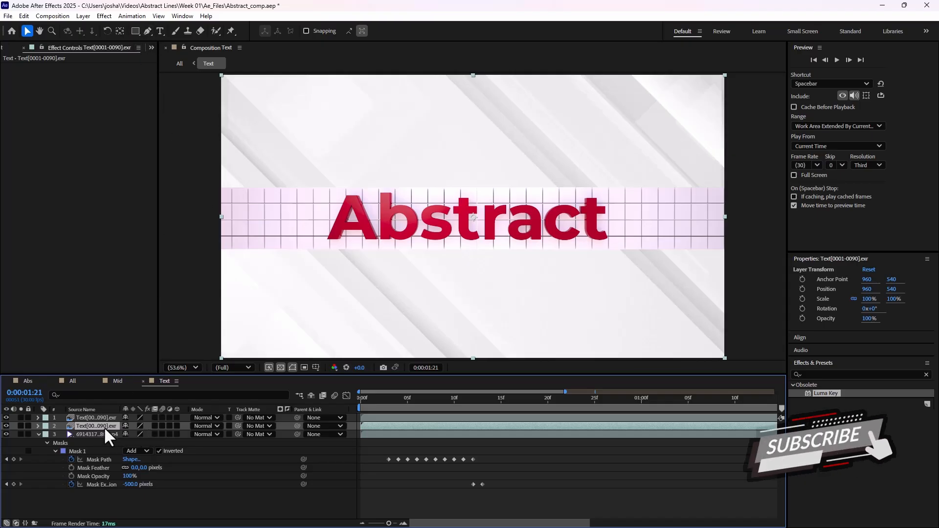
pyautogui.press('s')
pyautogui.click(138, 434)
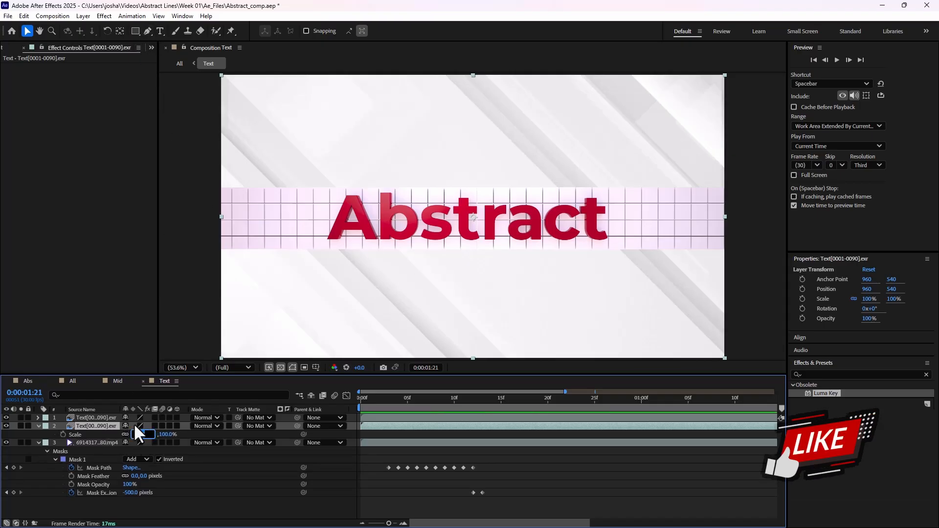
pyautogui.write('115')
pyautogui.press('Return')
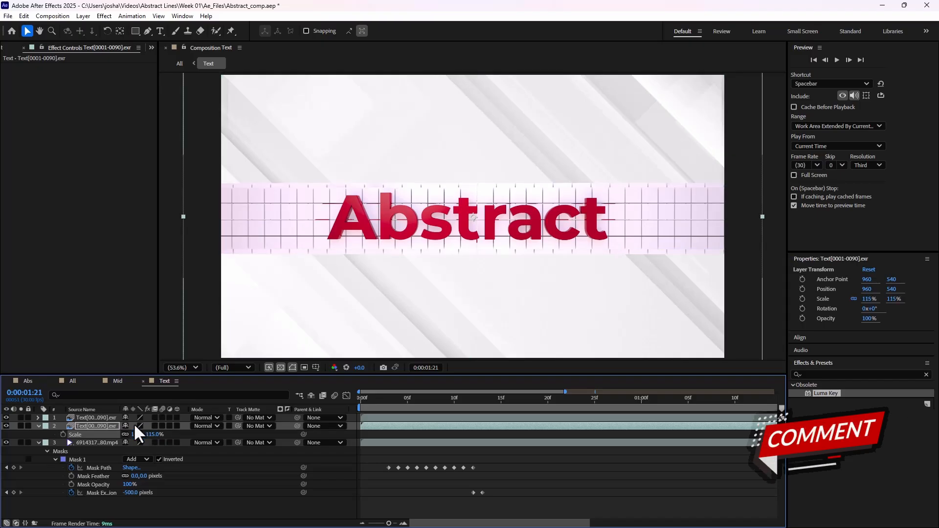
pyautogui.moveTo(136, 435); pyautogui.dragTo(219, 419)
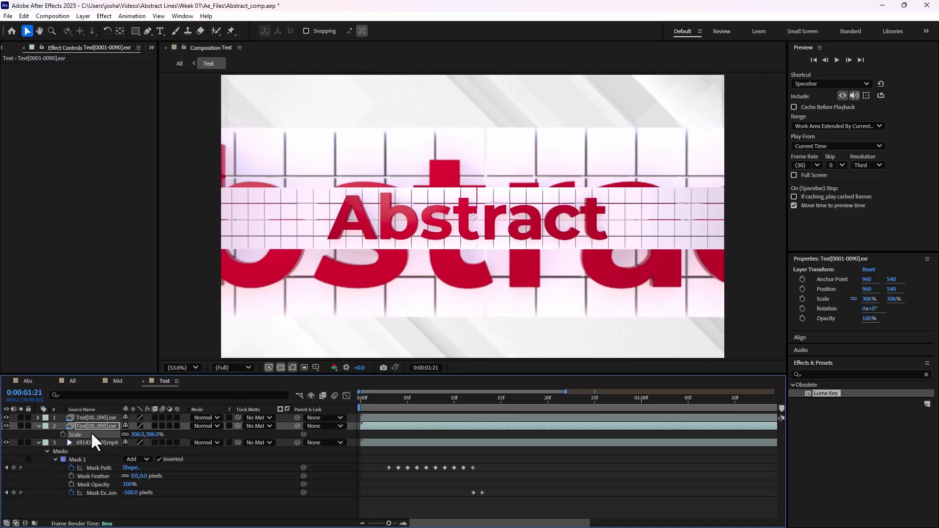
pyautogui.press('p')
pyautogui.moveTo(134, 434); pyautogui.dragTo(373, 434)
pyautogui.hotkey('shift', 's')
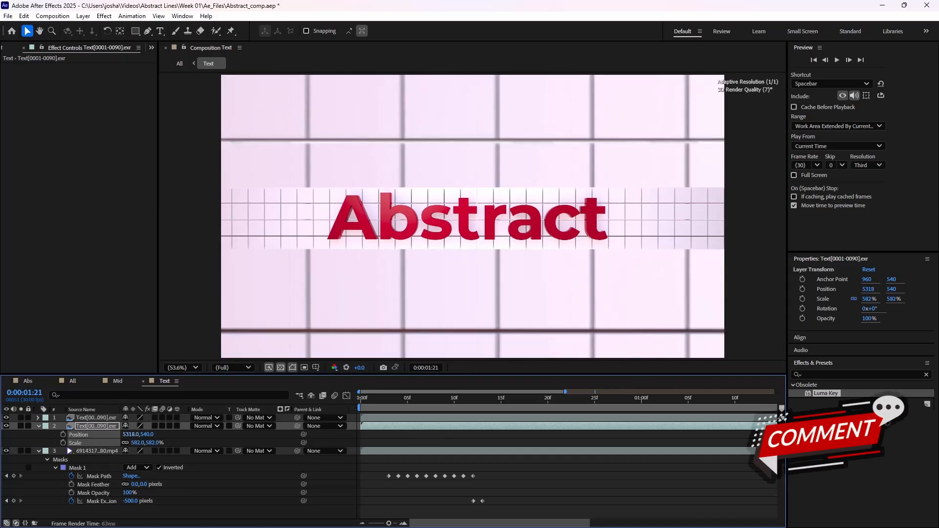
pyautogui.moveTo(879, 422); pyautogui.dragTo(278, 413)
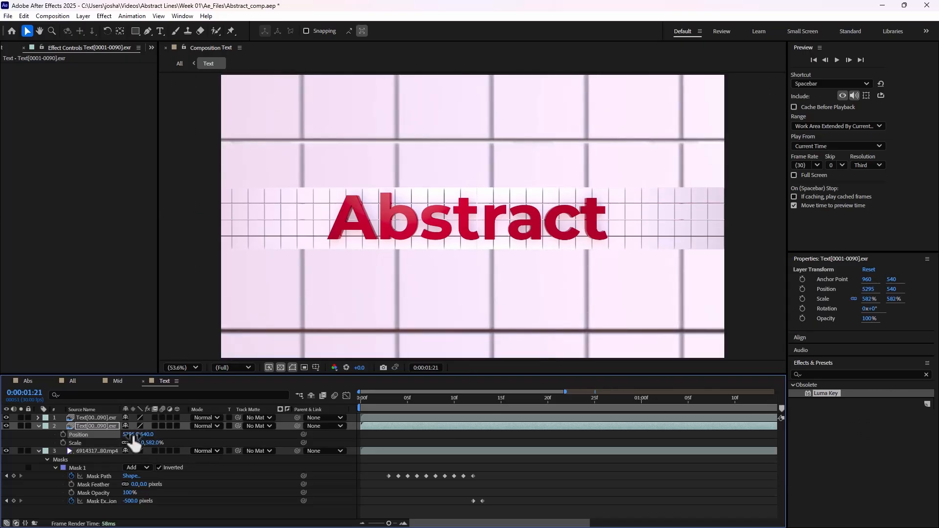
pyautogui.moveTo(138, 448); pyautogui.dragTo(125, 442)
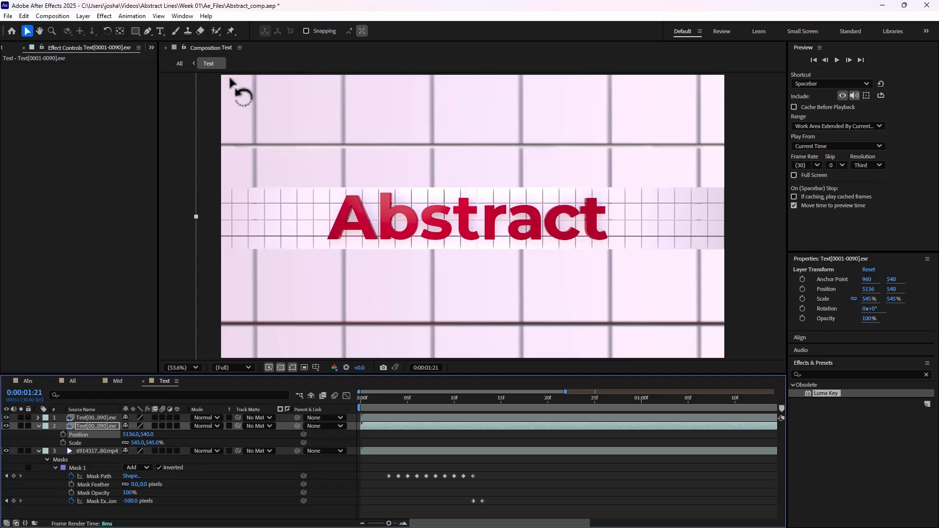
# Mask the enlarged copy with a rectangle around its grid strip at Y position 500, and trim the layer's start to 0:00:00:09.
pyautogui.press('q')
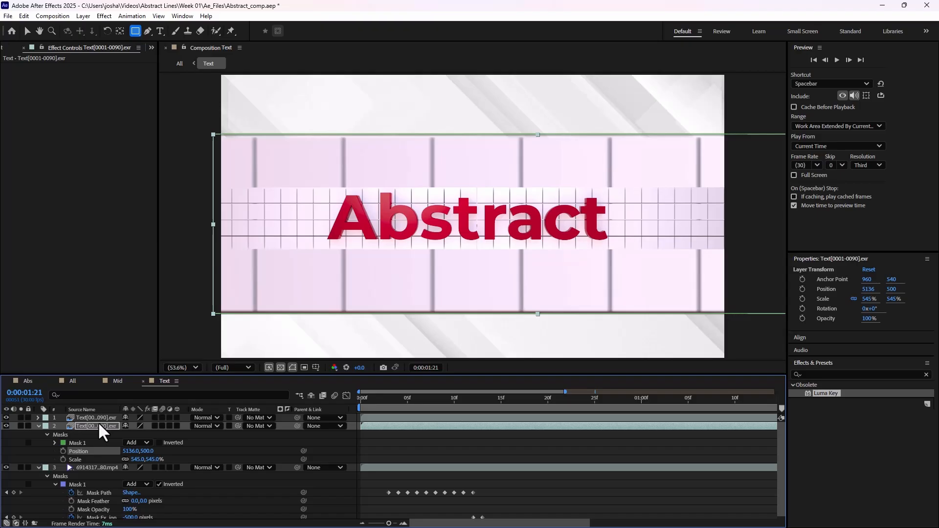
pyautogui.moveTo(443, 400)
pyautogui.mouseDown()
pyautogui.moveTo(468, 408)
pyautogui.moveTo(406, 419)
pyautogui.moveTo(441, 416)
pyautogui.mouseUp()
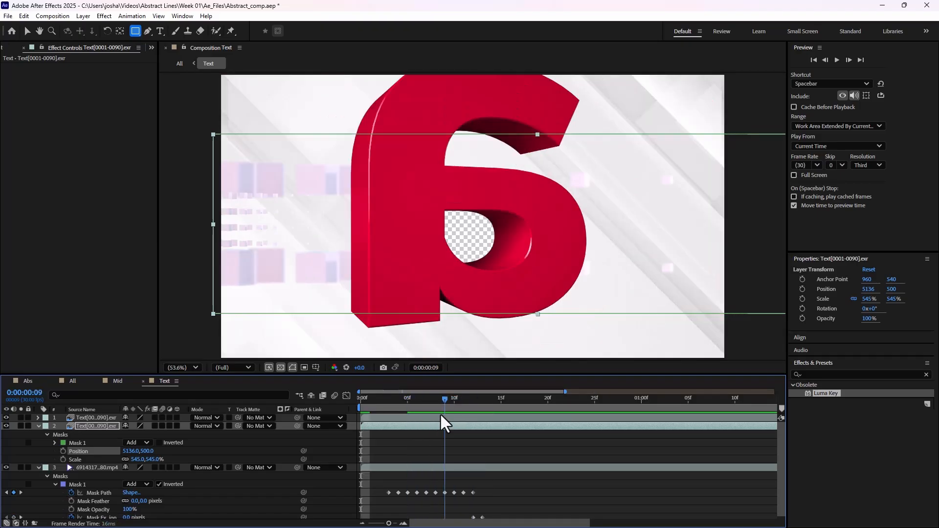
pyautogui.hotkey('alt', '[')
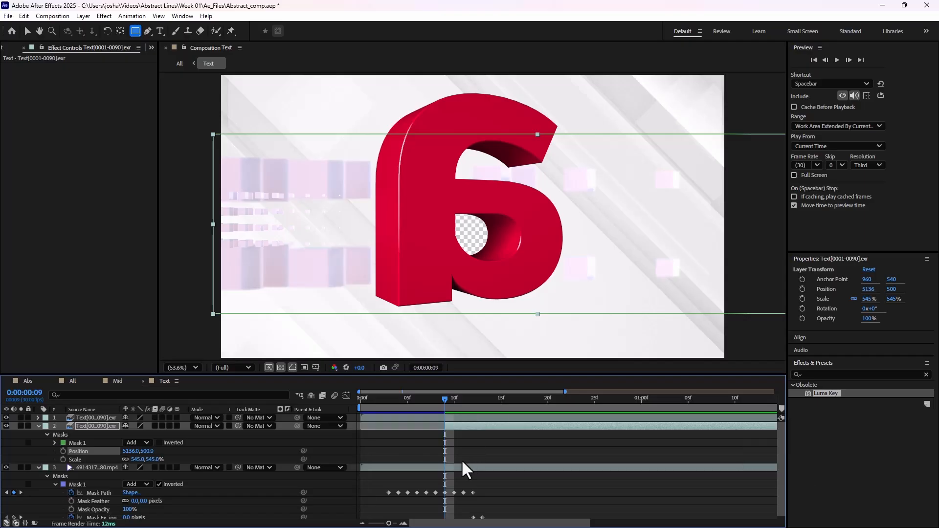
# Fade in the enlarged copy with Opacity keyframes of 0% at 0:00:00:09 and 100% at 0:00:00:15, and preview it.
pyautogui.press('t')
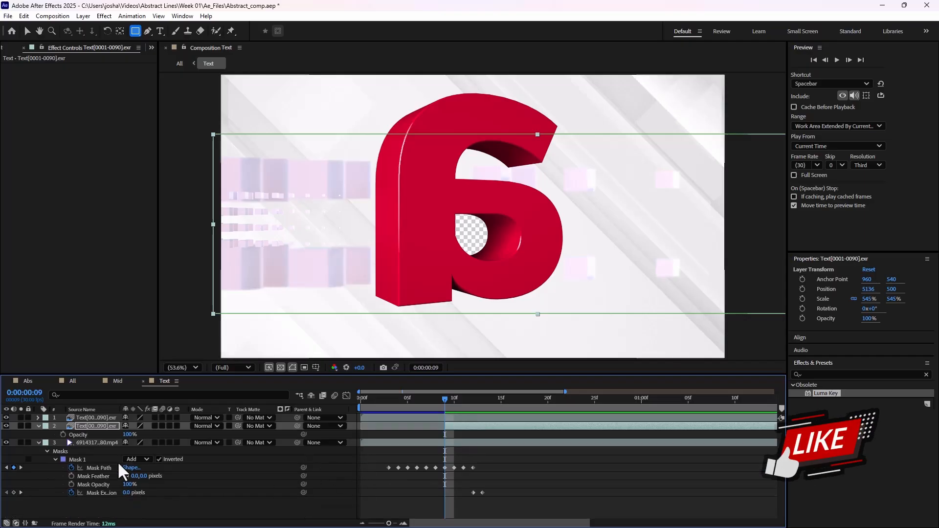
pyautogui.click(62, 434)
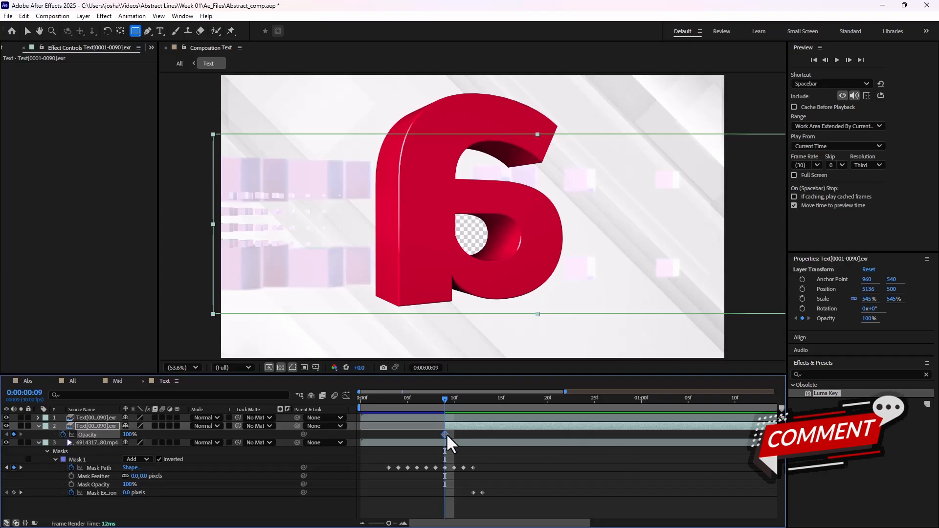
pyautogui.moveTo(445, 434); pyautogui.dragTo(501, 435)
pyautogui.click(129, 434)
pyautogui.write('0')
pyautogui.press('Return')
pyautogui.press('space')
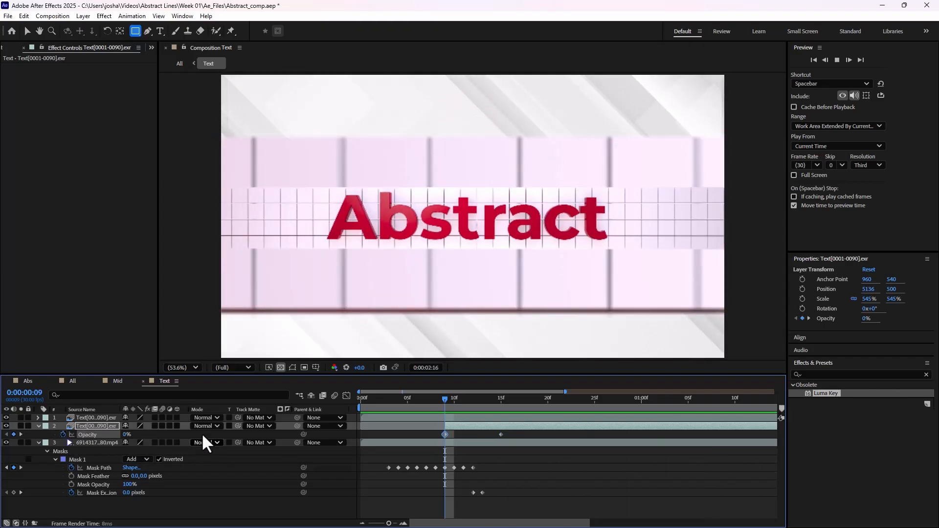
pyautogui.press('space')
# Find the Camera Lens Blur effect and apply it to the enlarged text copy, viewing the frame at 0:00:01:28.
pyautogui.click(507, 399)
pyautogui.click(834, 375)
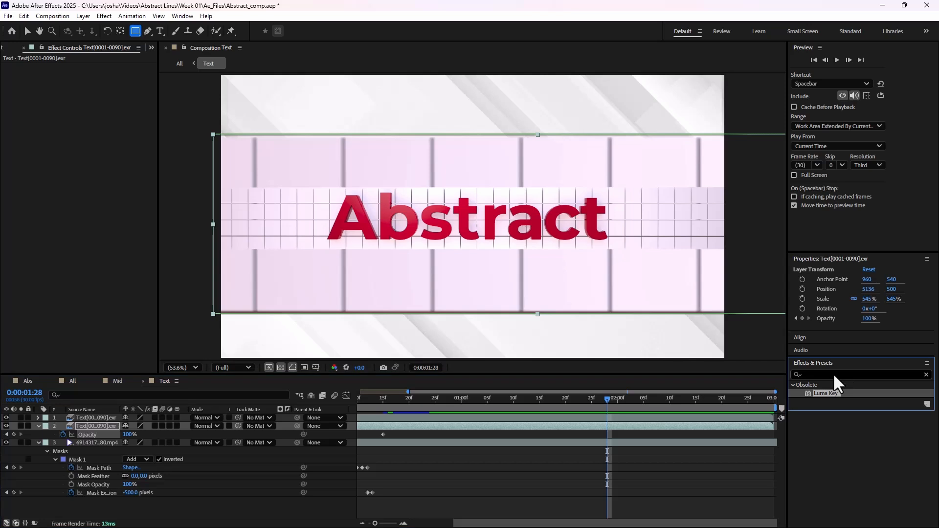
pyautogui.click(925, 374)
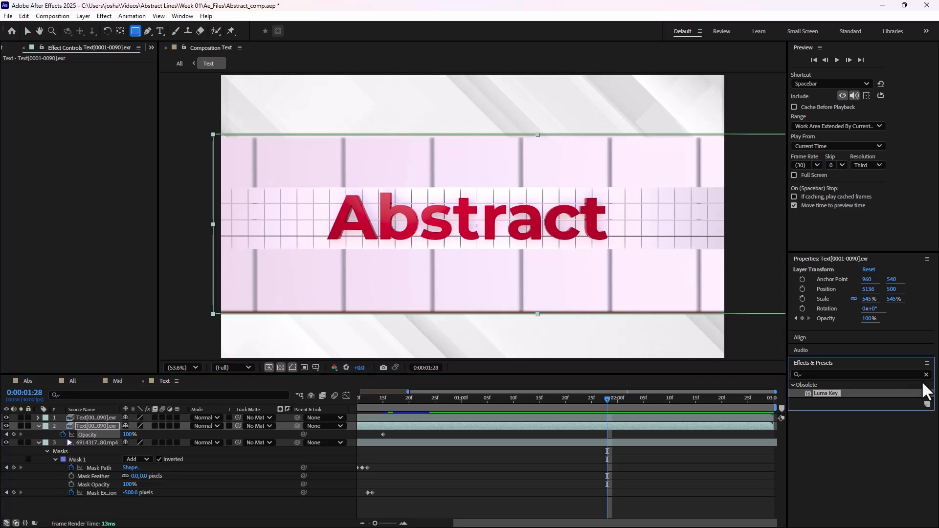
pyautogui.click(872, 374)
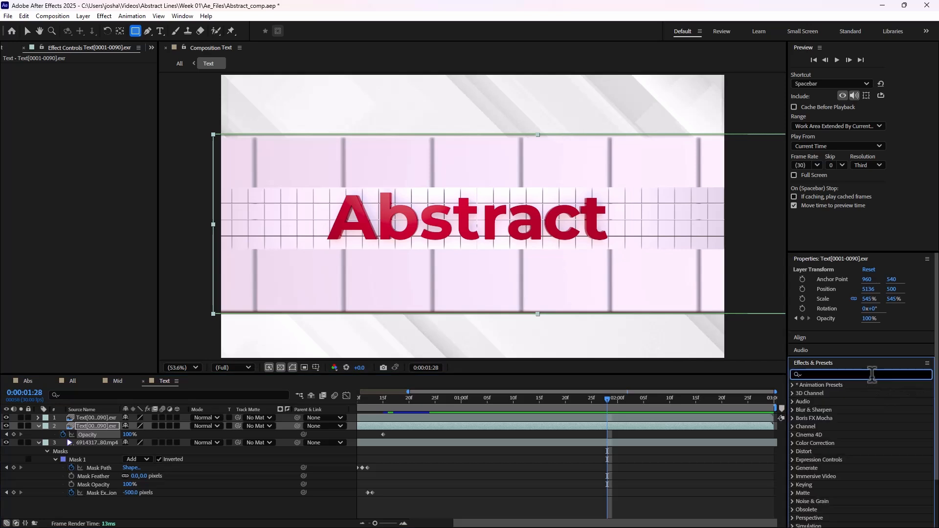
pyautogui.write('came')
pyautogui.doubleClick(834, 426)
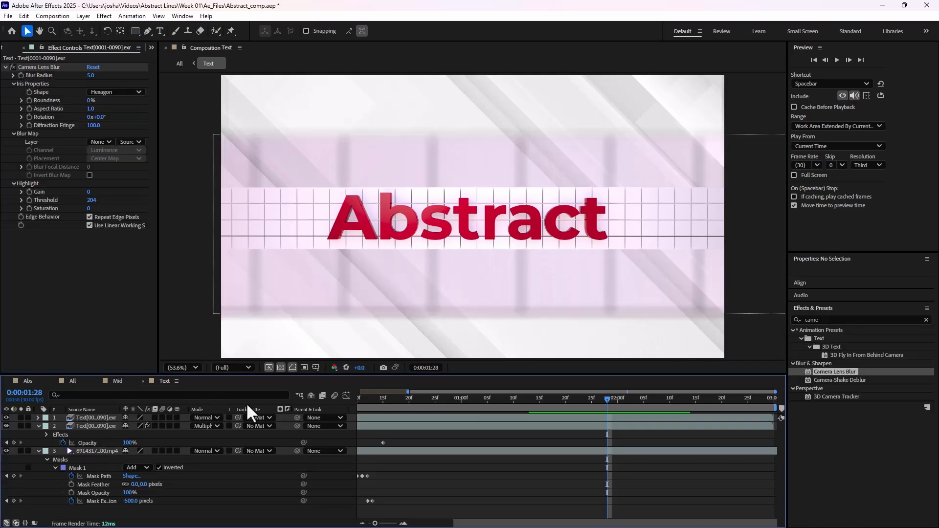
# Compare the enlarged copy's Normal blending mode against the background video and set the layer to Multiply.
pyautogui.click(206, 425)
pyautogui.click(287, 91)
pyautogui.click(100, 424)
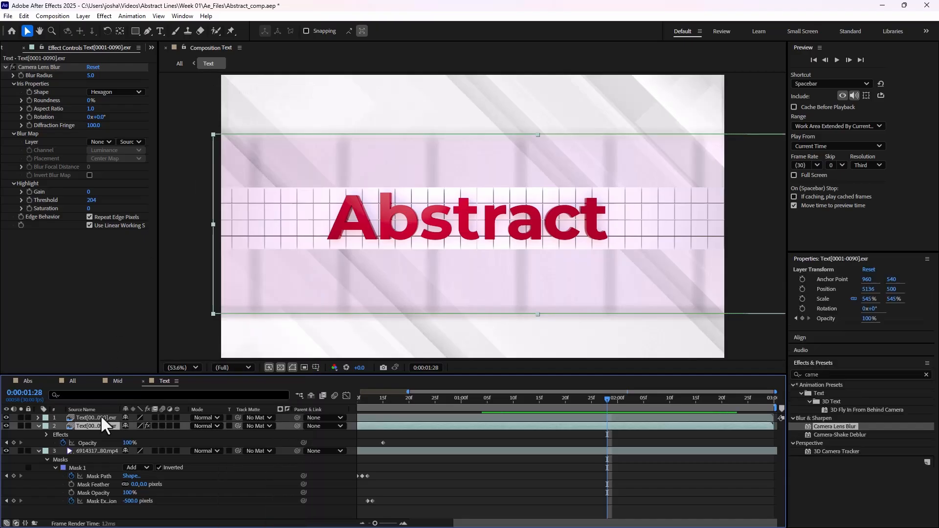
pyautogui.click(201, 425)
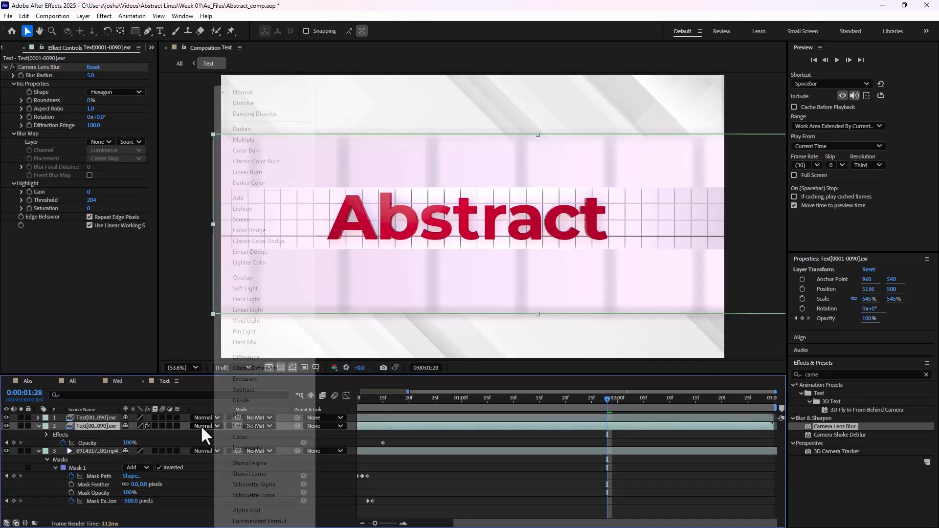
pyautogui.click(244, 141)
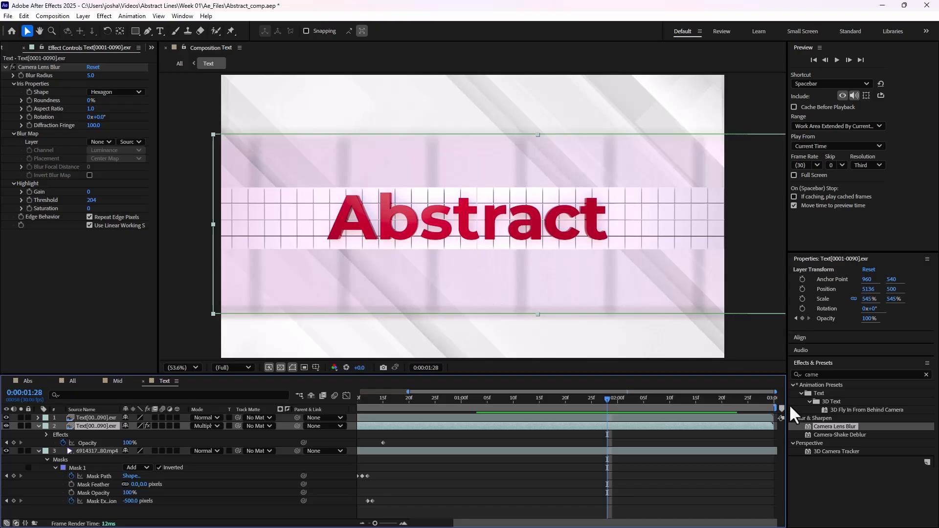
# Feather Mask 1 on the enlarged text copy by 111 pixels to soften its edges over the background.
pyautogui.click(39, 425)
pyautogui.click(38, 425)
pyautogui.click(47, 435)
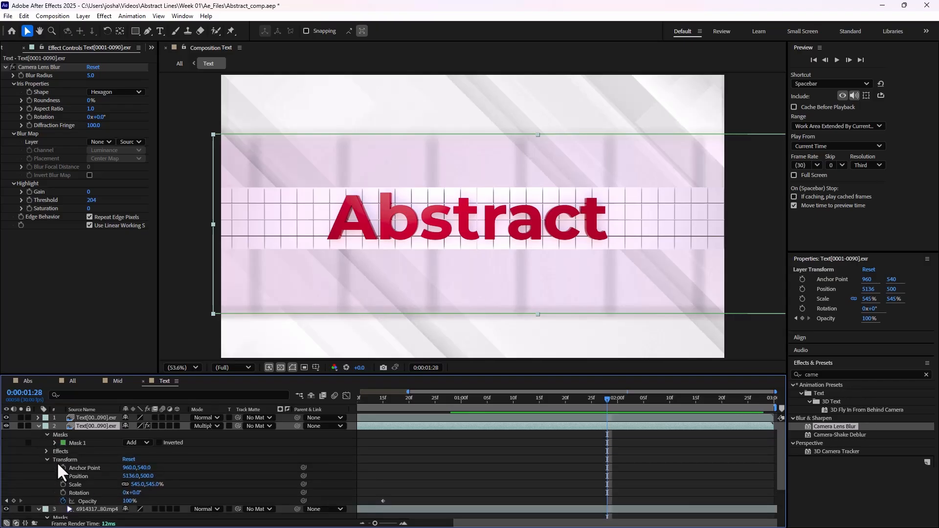
pyautogui.click(54, 442)
pyautogui.moveTo(135, 459); pyautogui.dragTo(170, 440)
# Preview the Text composition from its start to check the feathered grid copy, and save the project.
pyautogui.press('Home')
pyautogui.press('space')
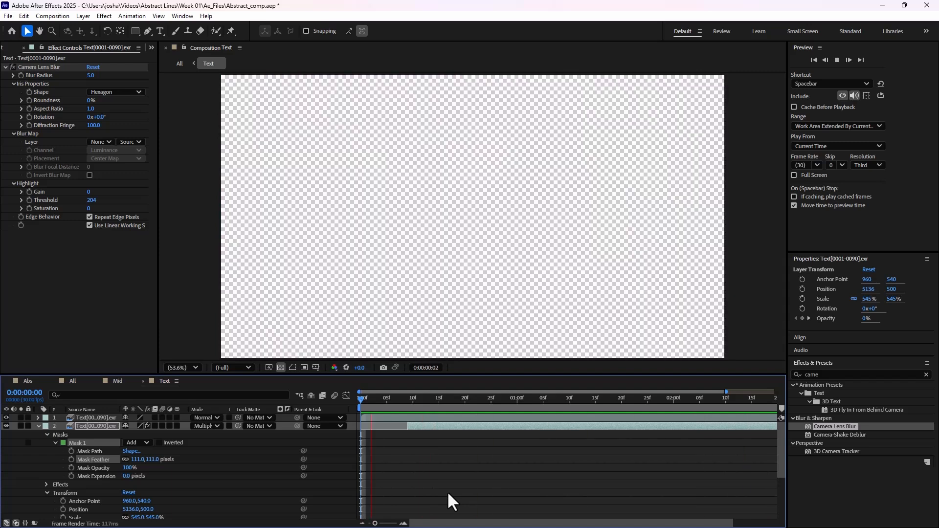
pyautogui.press('space')
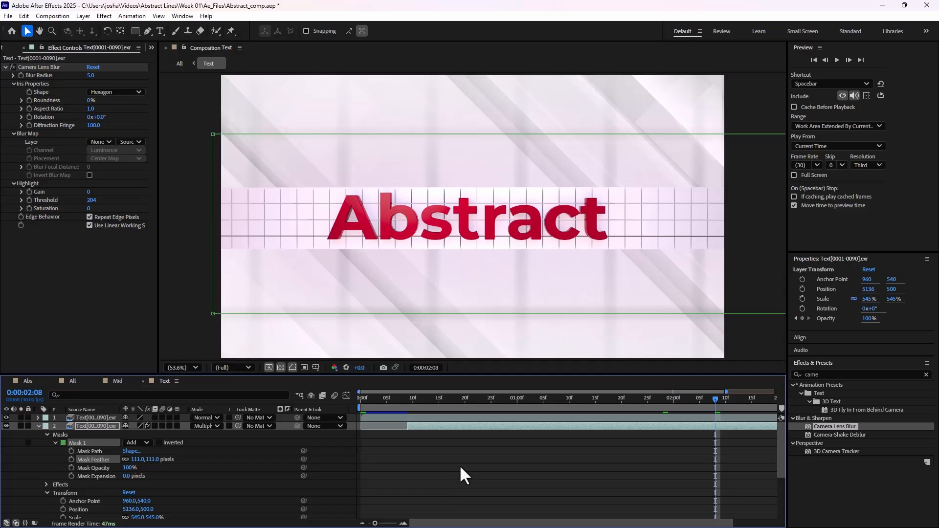
pyautogui.press('space')
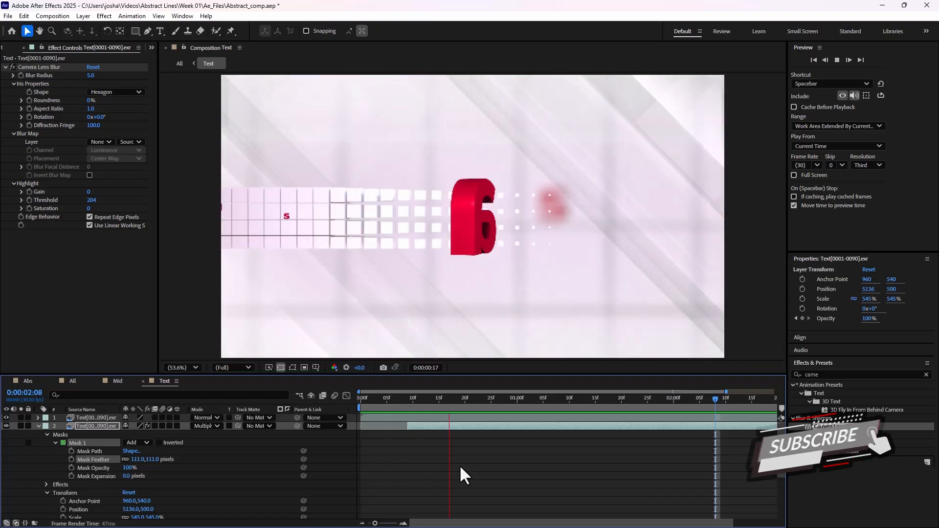
pyautogui.press('space')
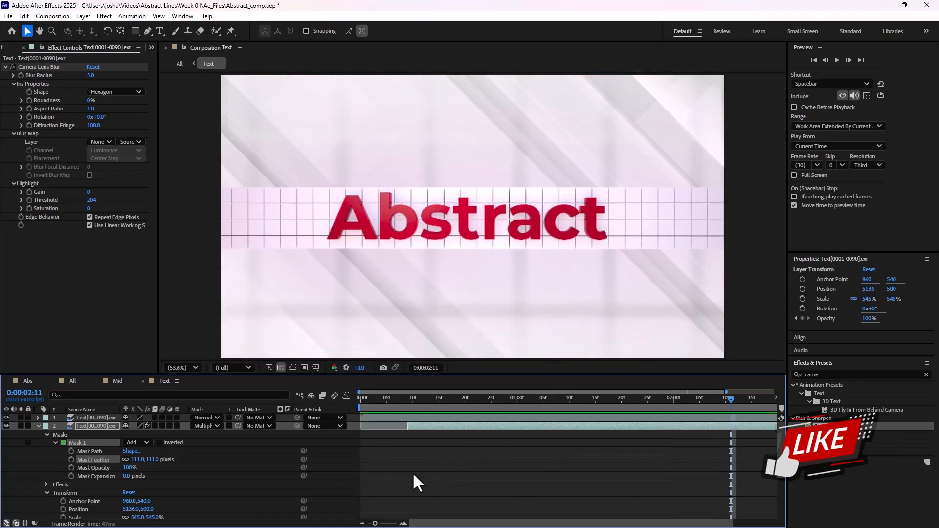
pyautogui.hotkey('ctrl', 's')
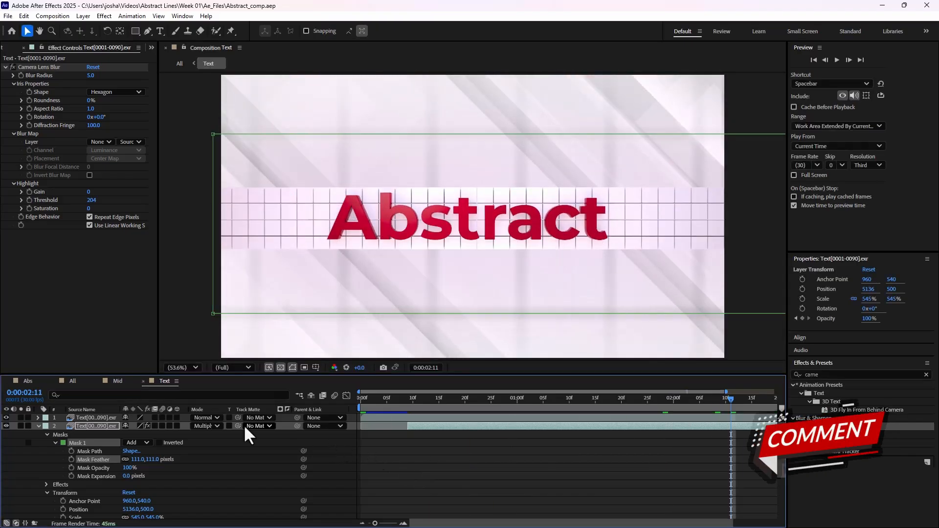
# Switch to the All composition and scrub through the section where Abs transitions into Mid.
pyautogui.click(70, 379)
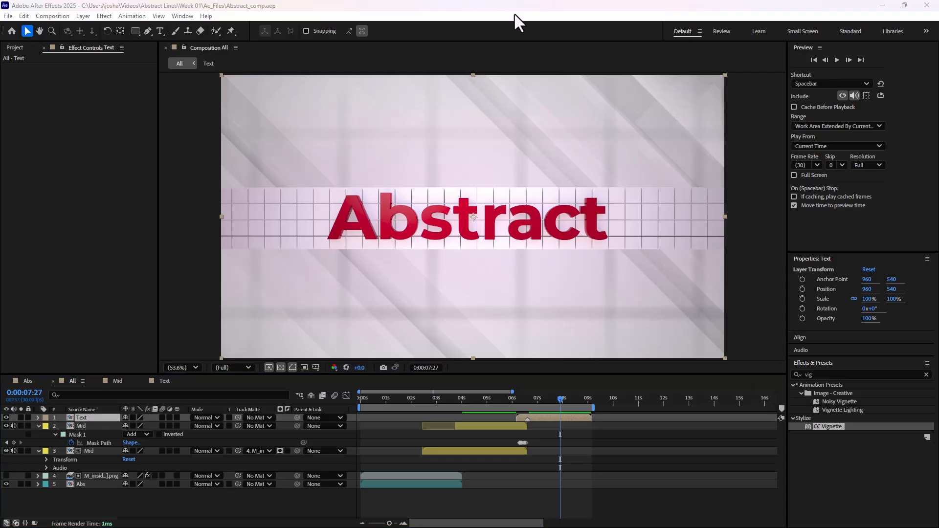
pyautogui.click(445, 399)
pyautogui.moveTo(447, 402); pyautogui.dragTo(472, 414)
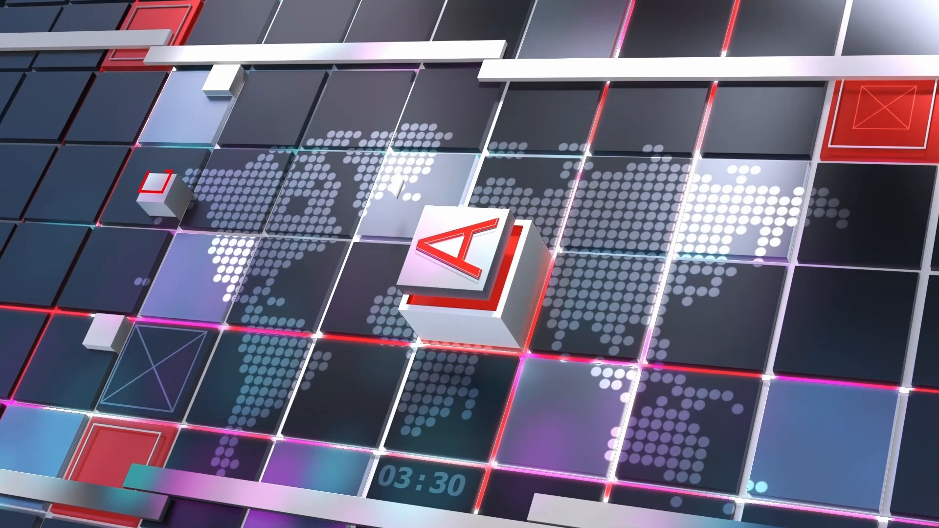